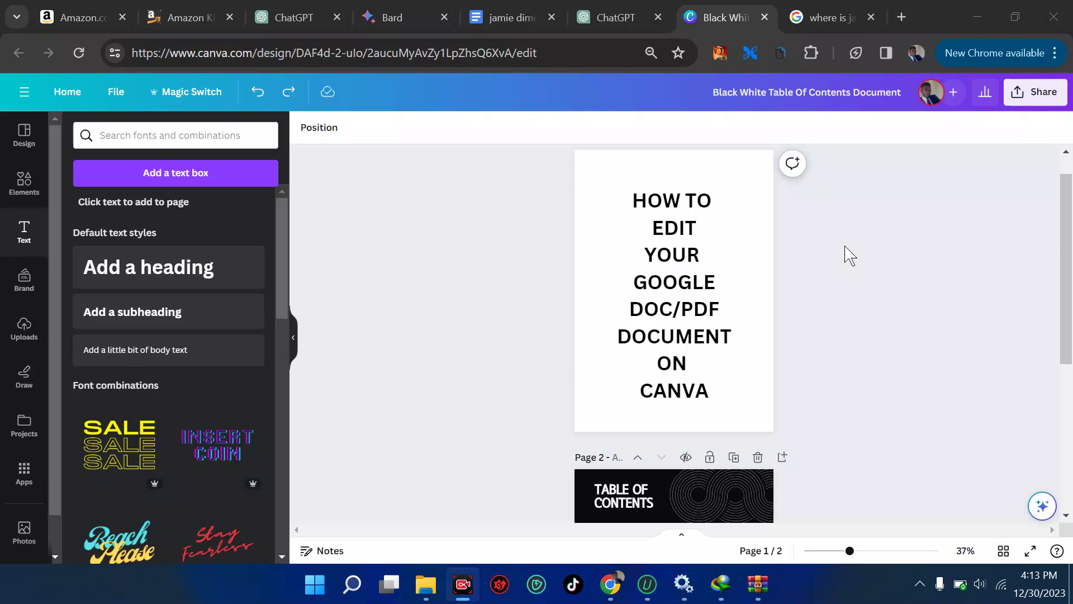
- Look through both pages of the design, from the title page to the table of contents
{"action": "left_click", "coordinate": [733, 313]}
{"action": "scroll", "coordinate": [732, 305], "scroll_direction": "down", "scroll_amount": 3}
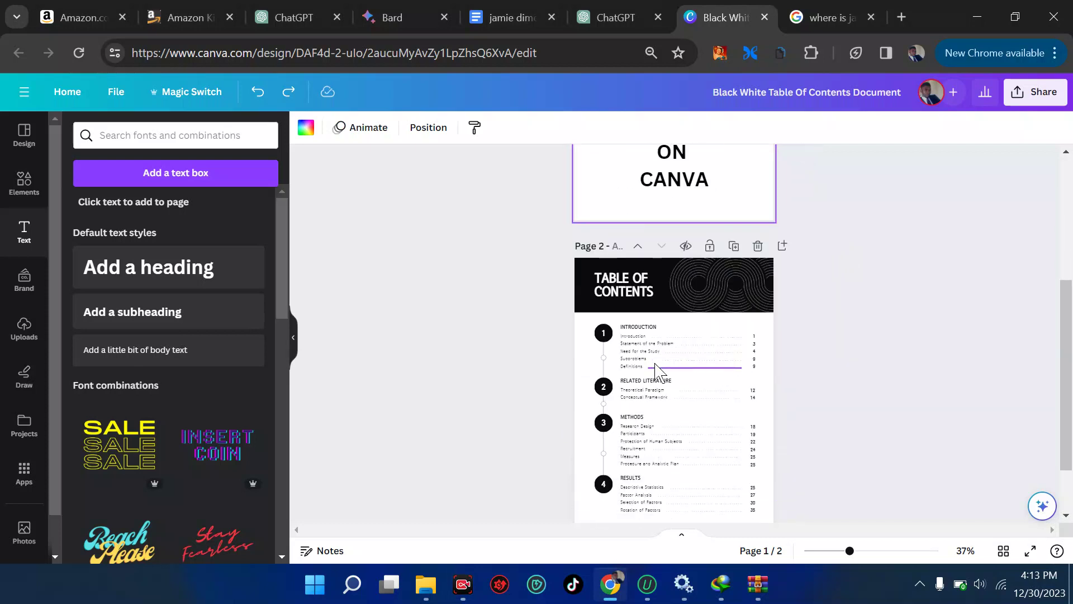
{"action": "left_click", "coordinate": [657, 367]}
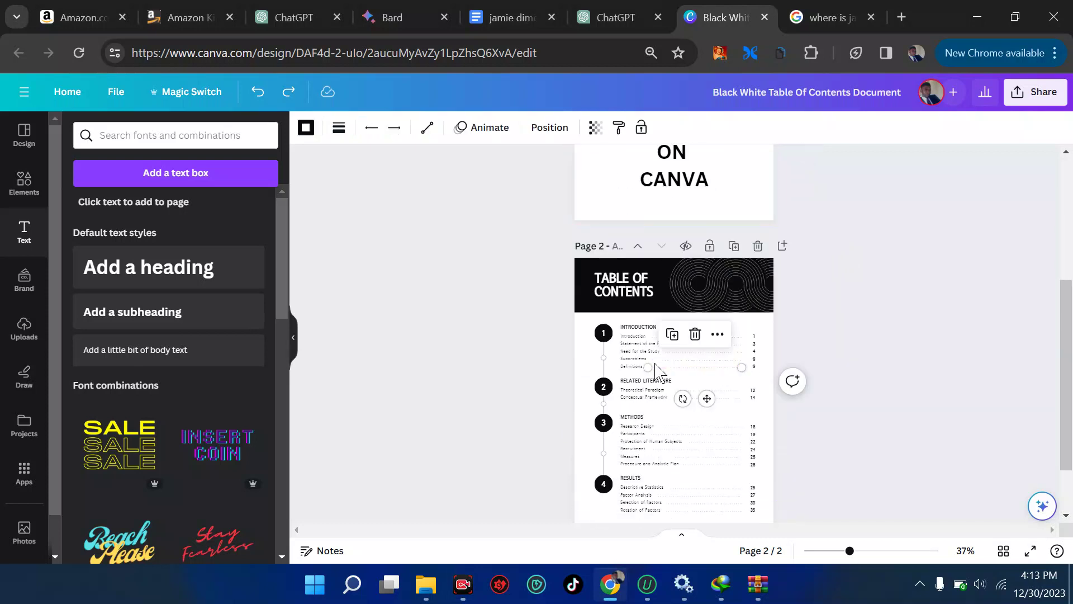
{"action": "scroll", "coordinate": [665, 363], "scroll_direction": "down", "scroll_amount": 1}
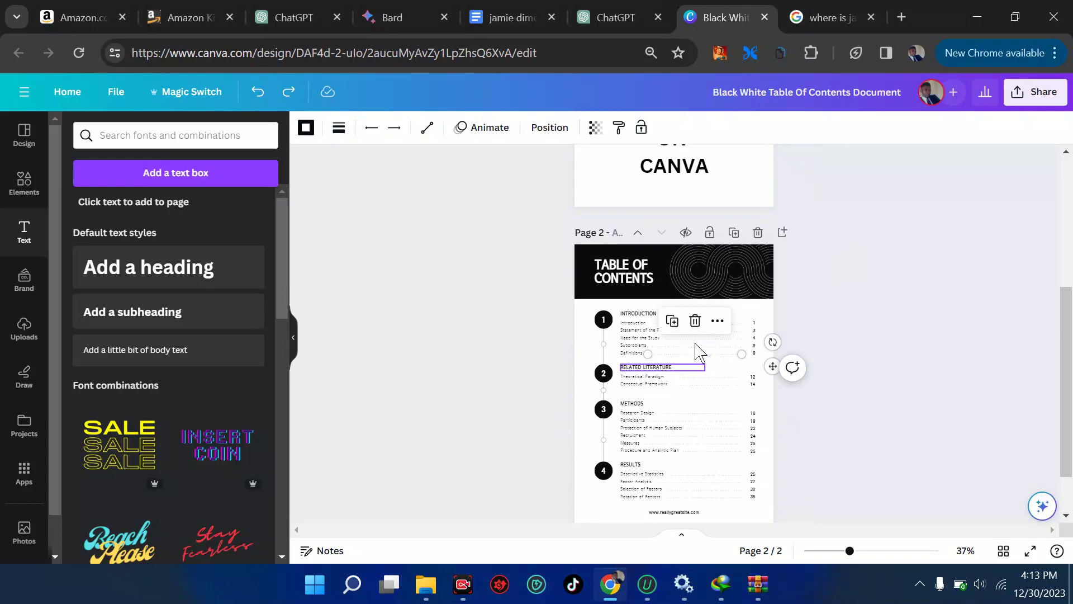
{"action": "scroll", "coordinate": [892, 317], "scroll_direction": "up", "scroll_amount": 5}
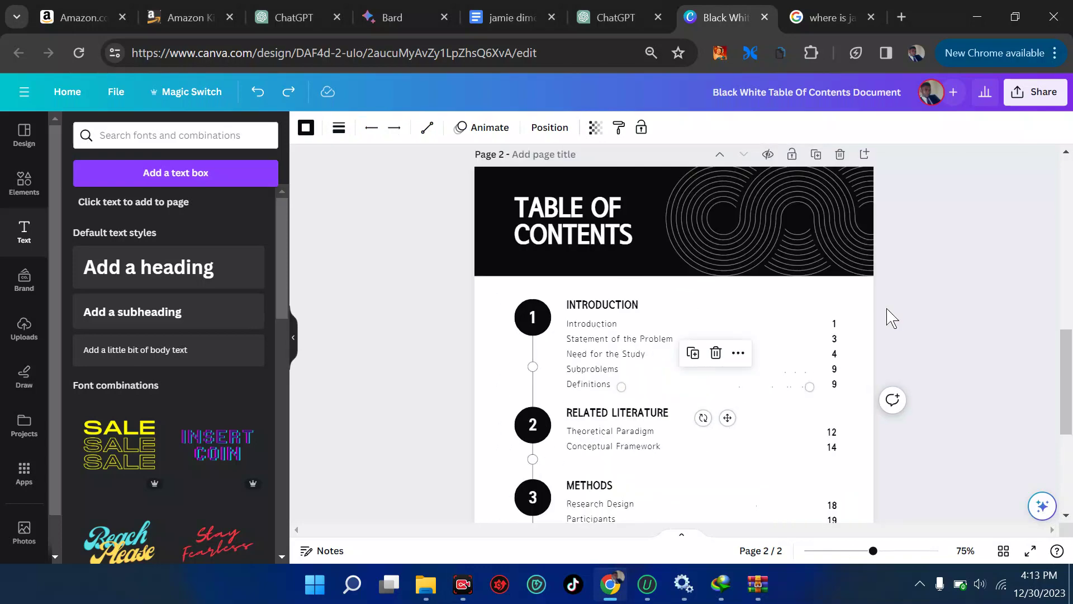
{"action": "scroll", "coordinate": [892, 318], "scroll_direction": "up", "scroll_amount": 10}
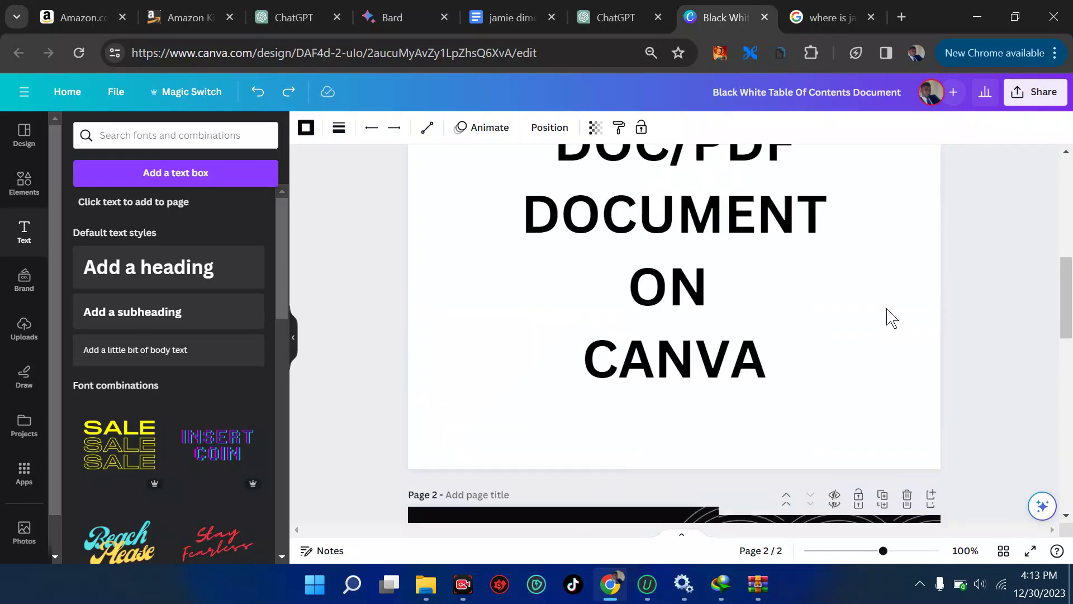
{"action": "scroll", "coordinate": [892, 318], "scroll_direction": "up", "scroll_amount": 3}
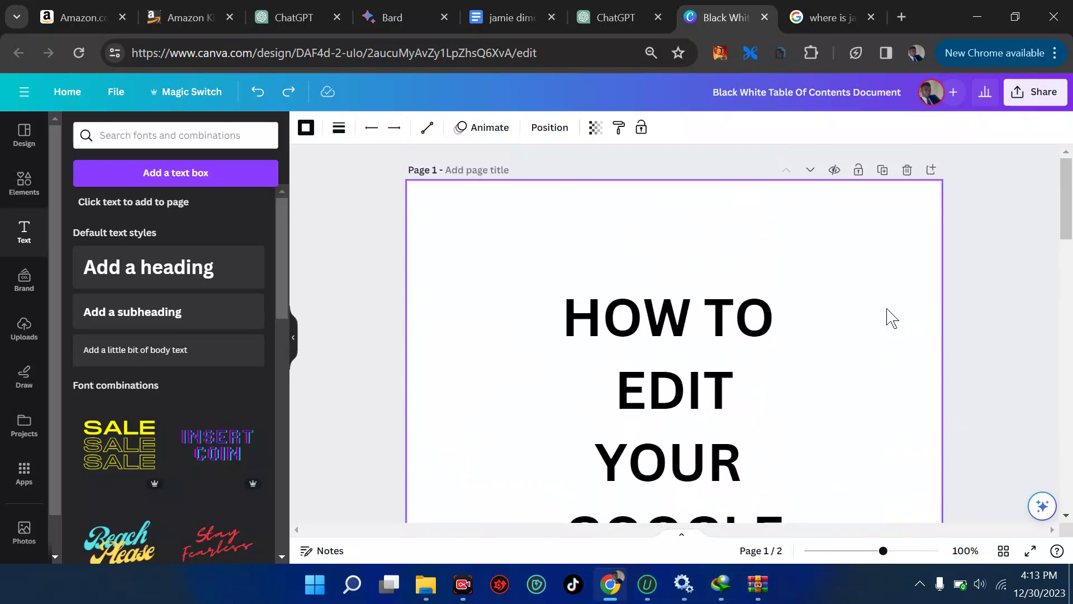
{"action": "scroll", "coordinate": [892, 318], "scroll_direction": "down", "scroll_amount": 5}
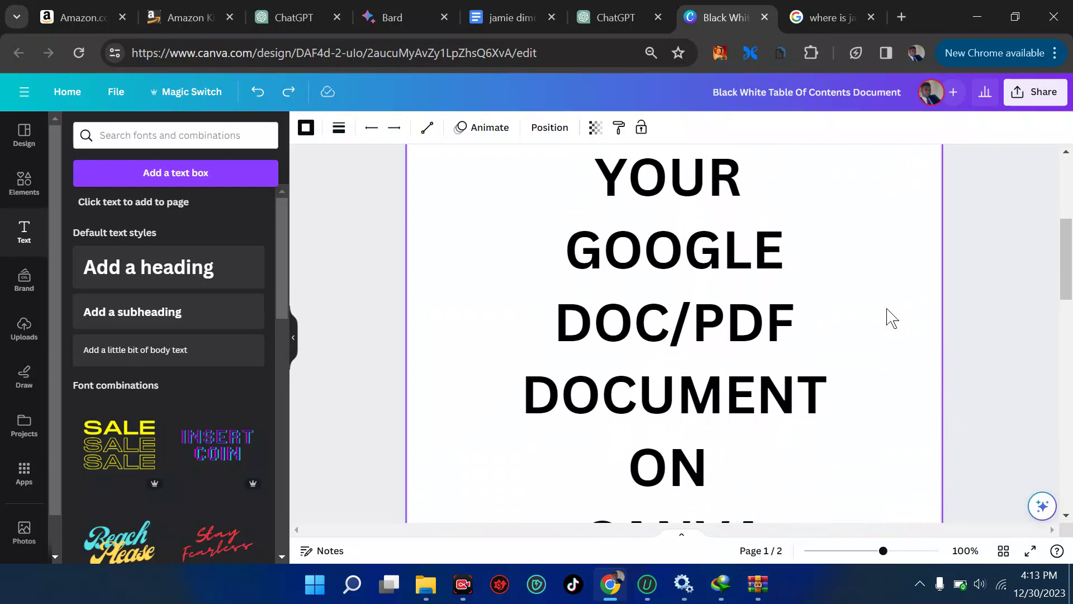
{"action": "scroll", "coordinate": [892, 317], "scroll_direction": "down", "scroll_amount": 15}
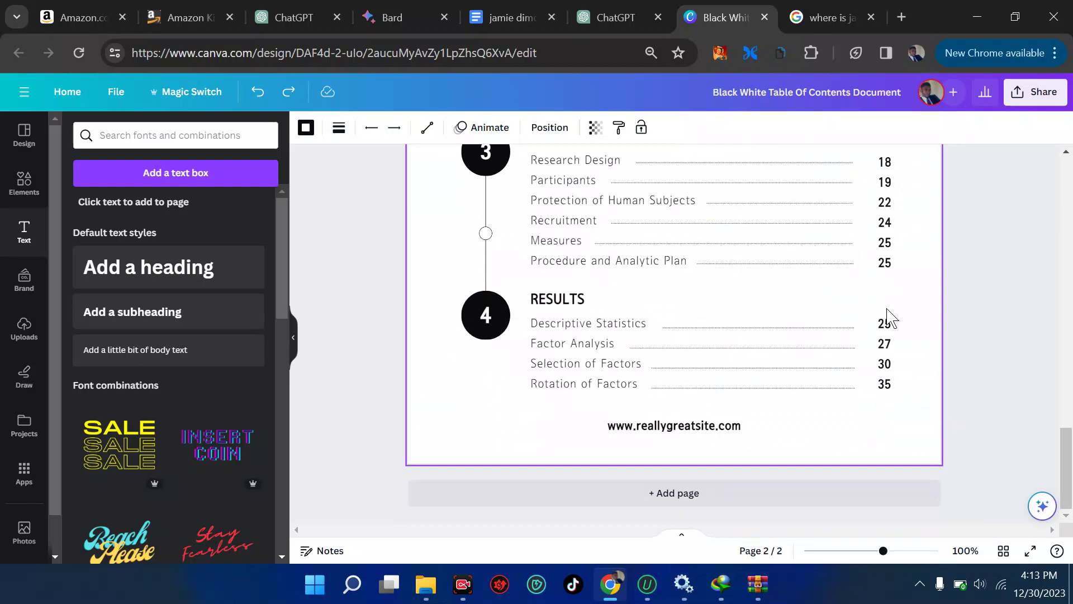
{"action": "scroll", "coordinate": [889, 317], "scroll_direction": "up", "scroll_amount": 3}
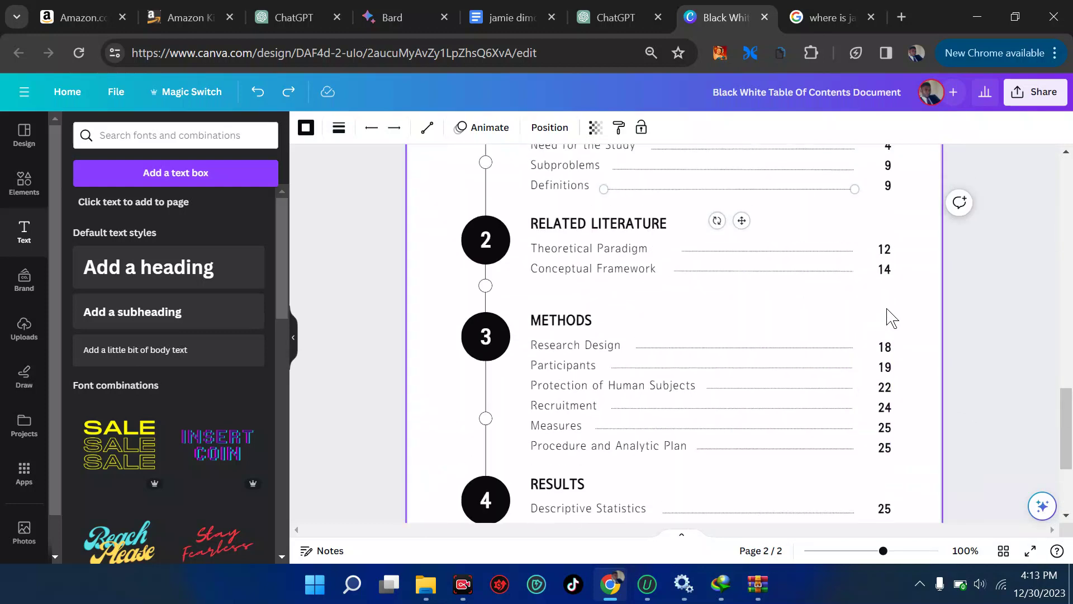
{"action": "scroll", "coordinate": [889, 317], "scroll_direction": "down", "scroll_amount": 3}
{"action": "scroll", "coordinate": [889, 317], "scroll_direction": "up", "scroll_amount": 10}
{"action": "scroll", "coordinate": [887, 307], "scroll_direction": "up", "scroll_amount": 5}
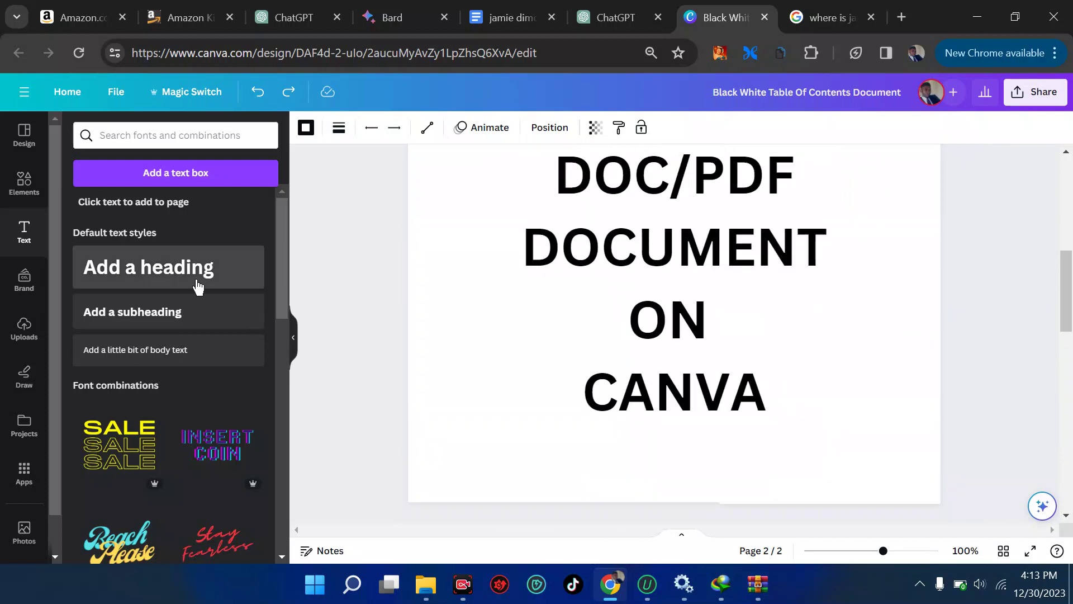
- Add a default heading text box to page 1 and delete the extra subheading placed below it
{"action": "left_click", "coordinate": [197, 284]}
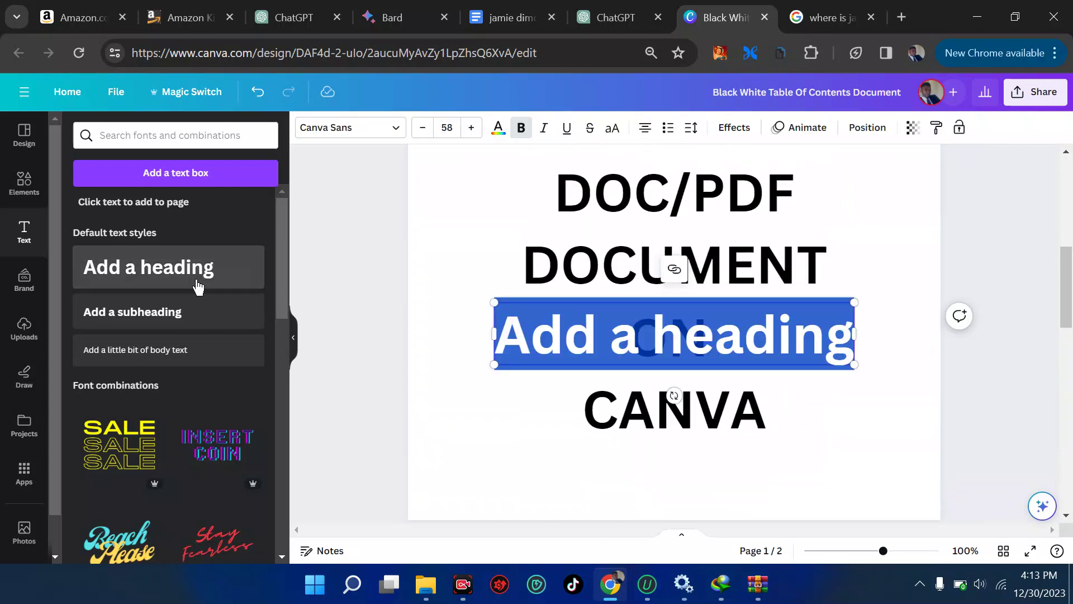
{"action": "left_click", "coordinate": [161, 316]}
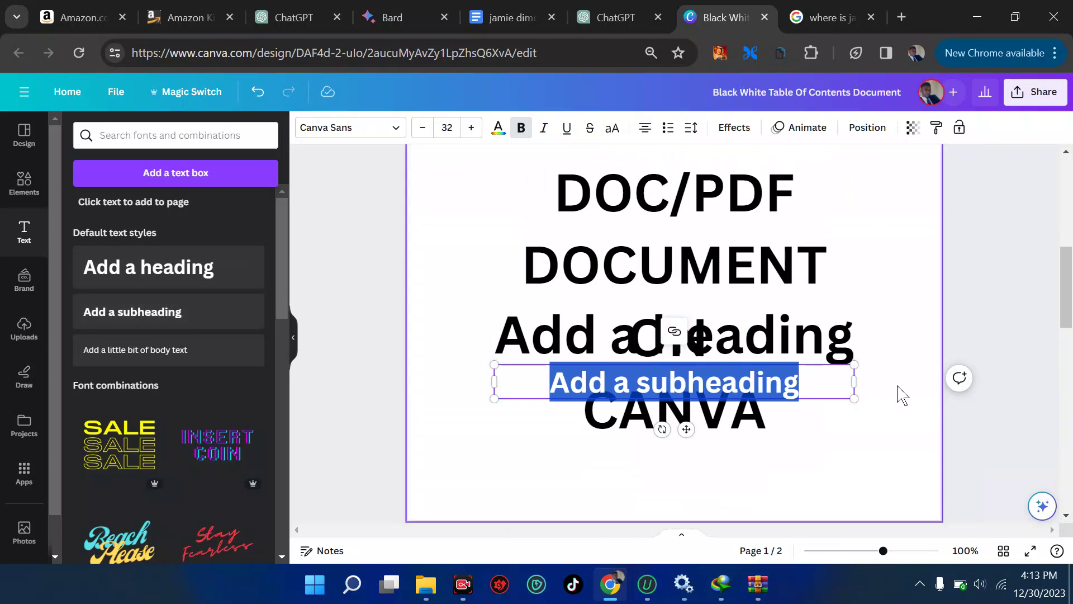
{"action": "key", "text": "Escape"}
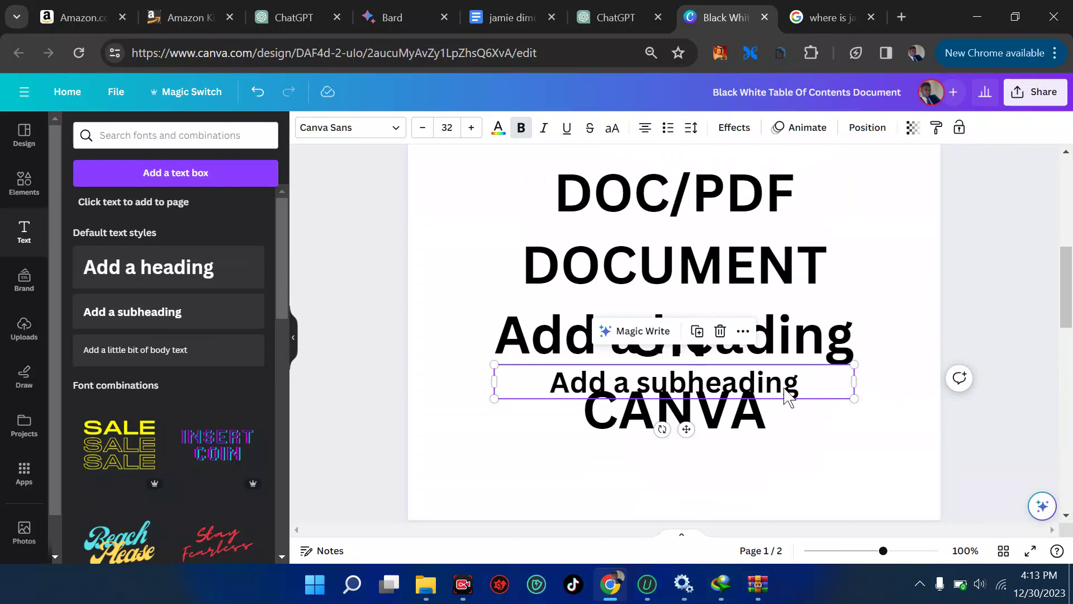
{"action": "key", "text": "Delete"}
{"action": "scroll", "coordinate": [862, 332], "scroll_direction": "up", "scroll_amount": 3}
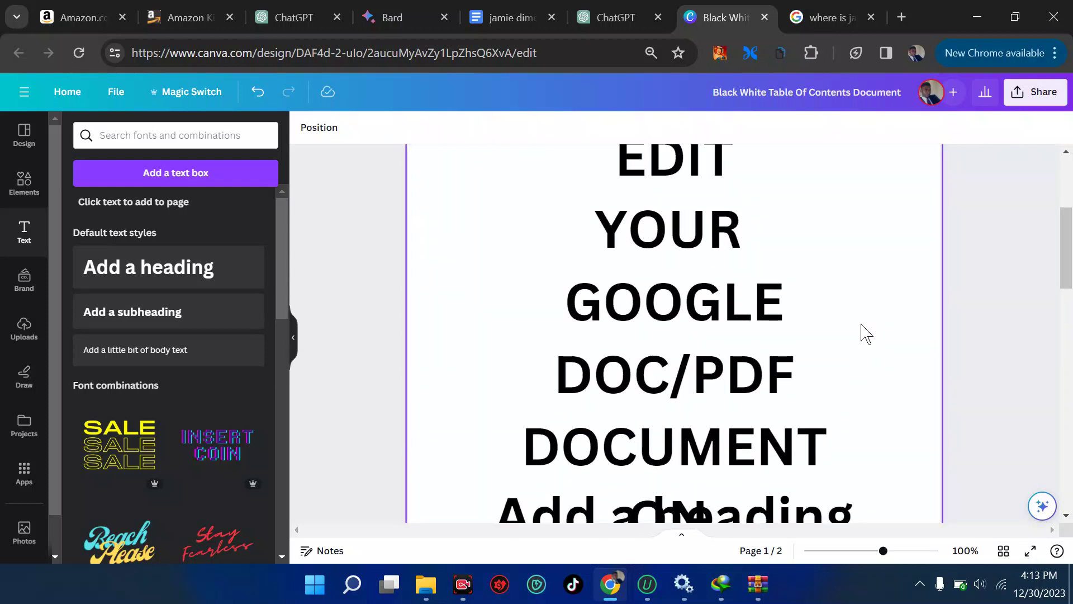
{"action": "scroll", "coordinate": [862, 332], "scroll_direction": "up", "scroll_amount": 4}
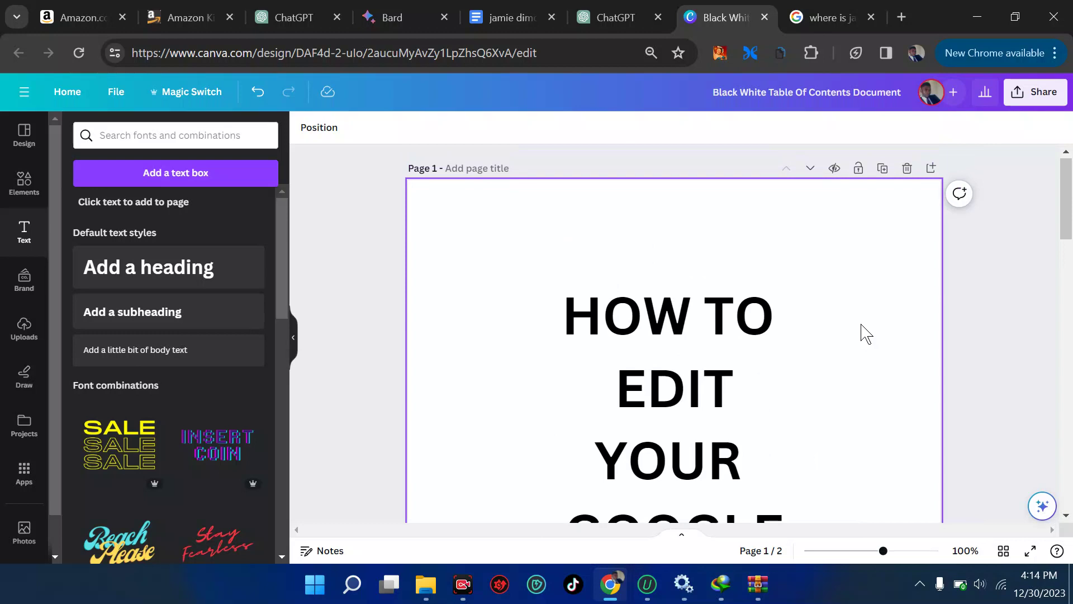
{"action": "left_click", "coordinate": [201, 100]}
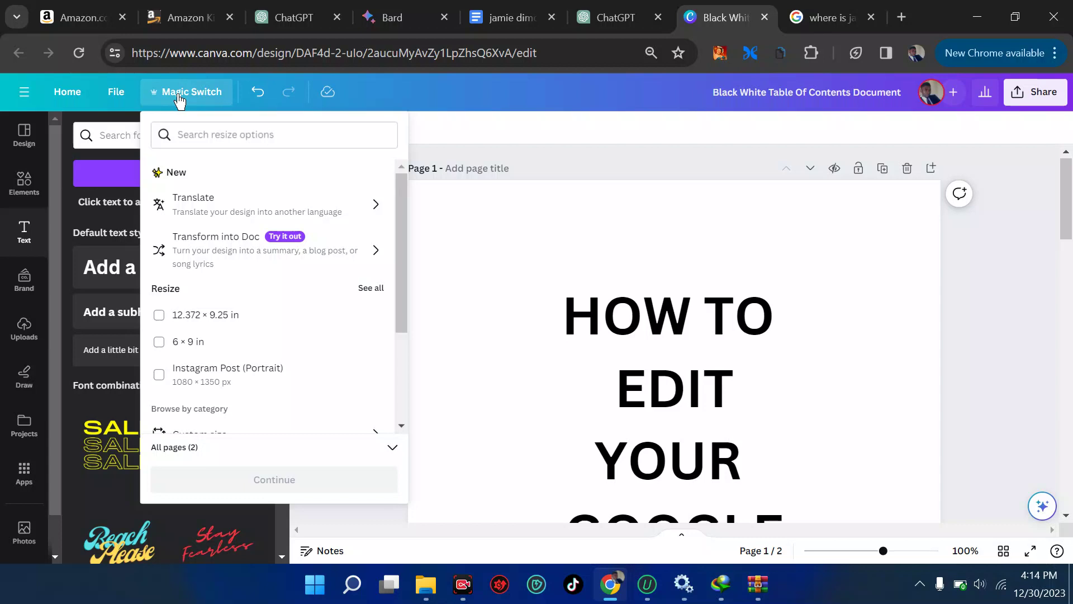
{"action": "left_click", "coordinate": [485, 273]}
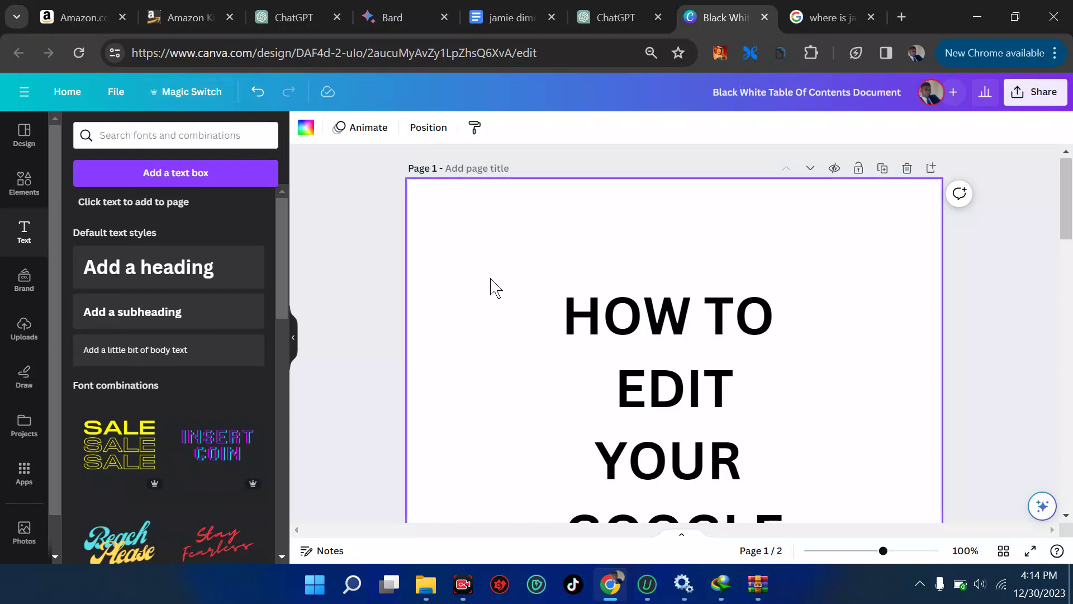
{"action": "scroll", "coordinate": [492, 287], "scroll_direction": "down", "scroll_amount": 3}
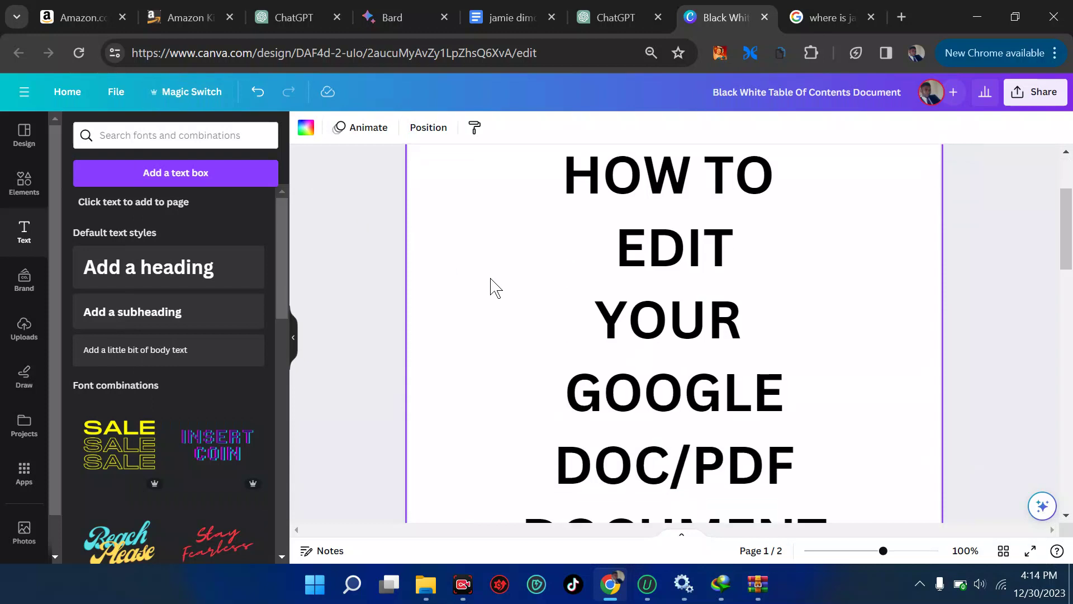
{"action": "scroll", "coordinate": [492, 288], "scroll_direction": "up", "scroll_amount": 3}
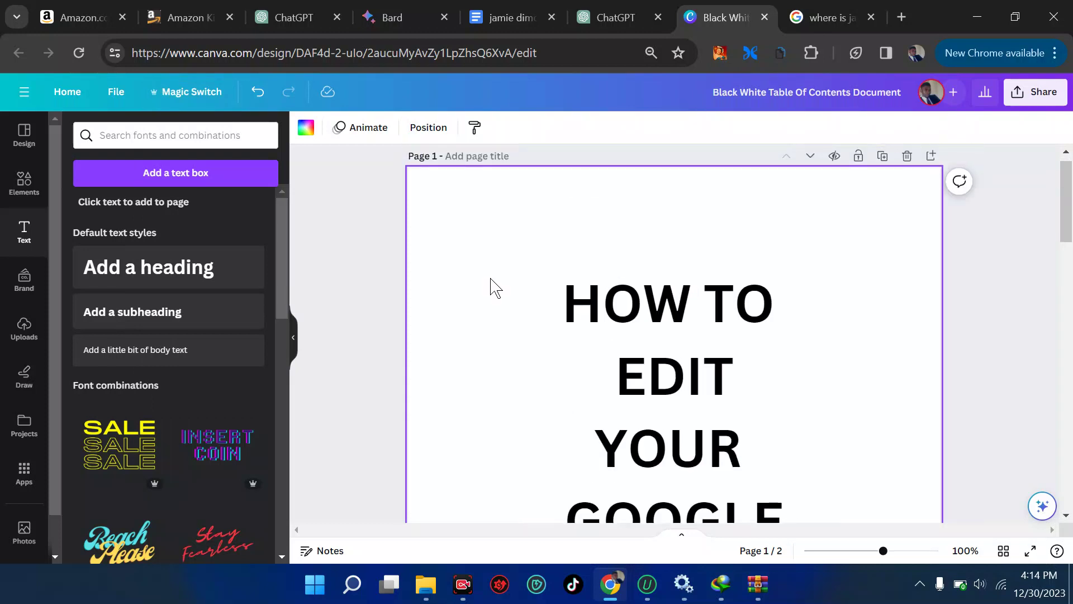
{"action": "scroll", "coordinate": [492, 287], "scroll_direction": "down", "scroll_amount": 5}
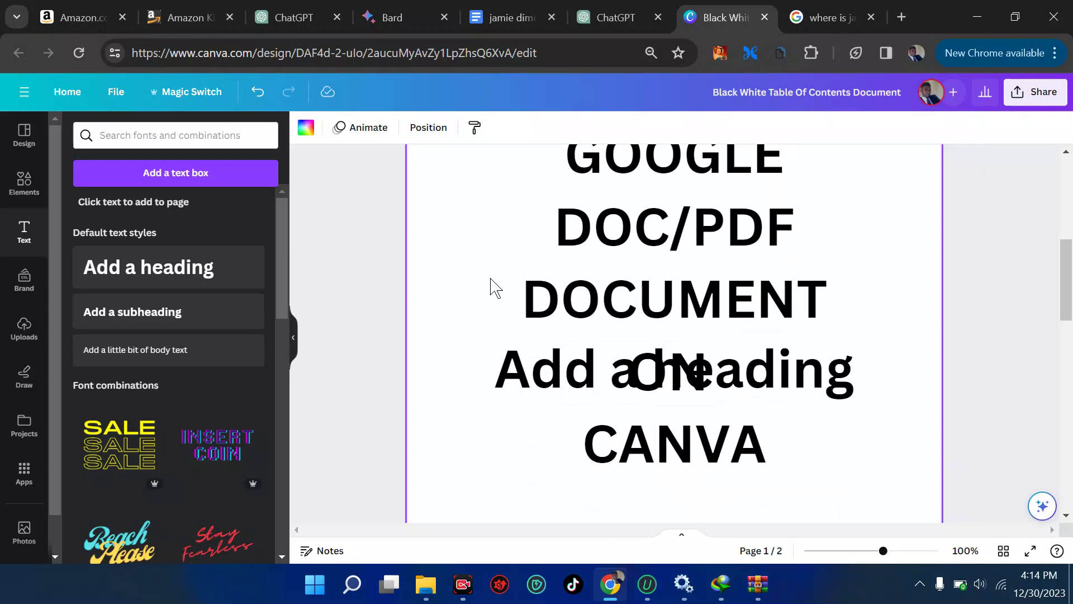
{"action": "left_click", "coordinate": [23, 134]}
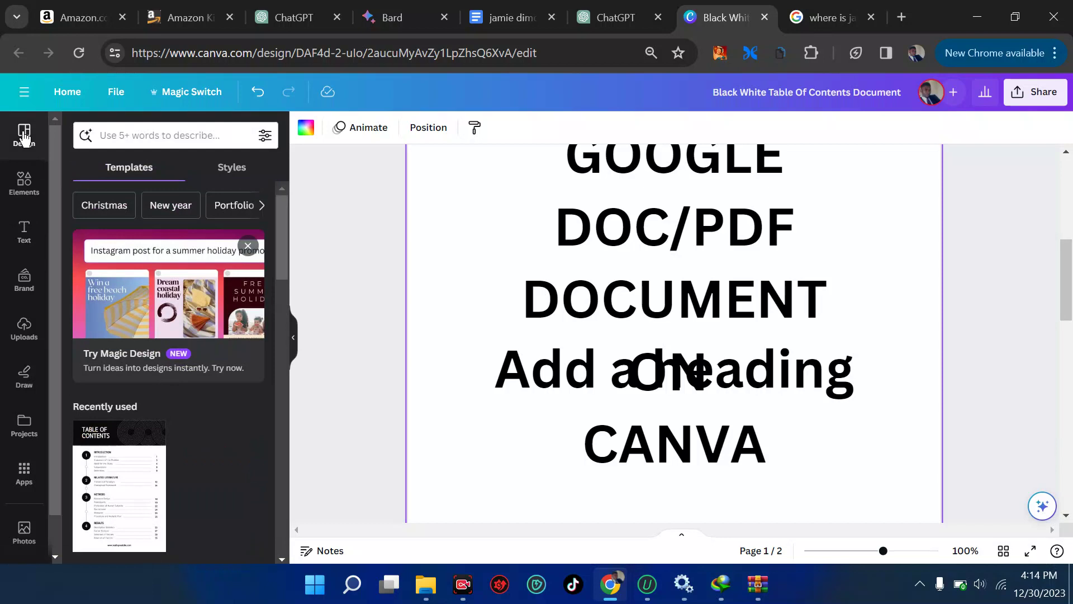
- Search the elements library for HOUSE and add the first house graphic in the results to page 1
{"action": "left_click", "coordinate": [27, 192]}
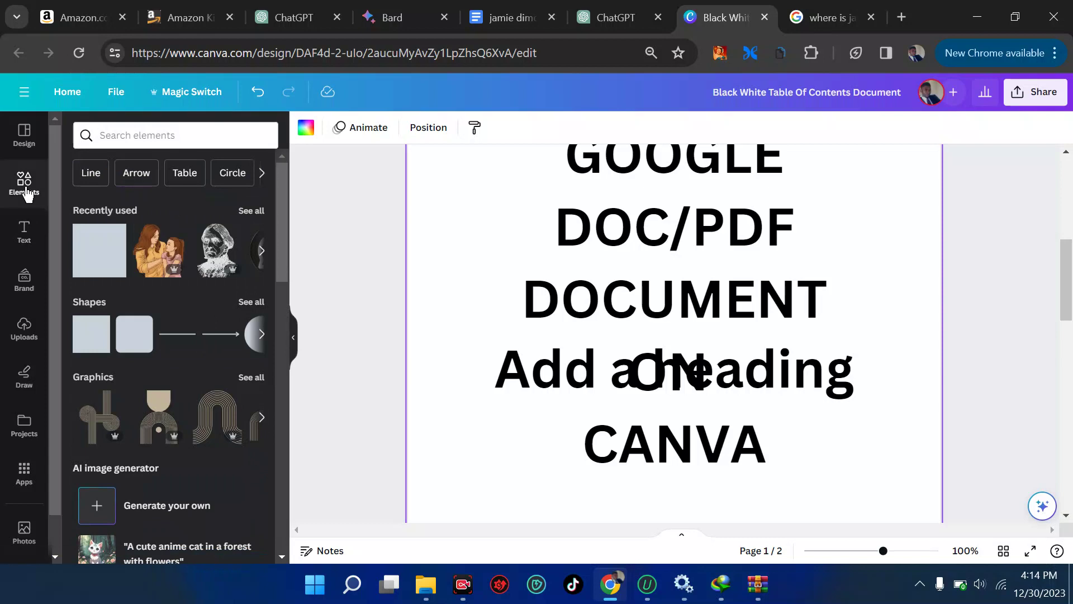
{"action": "left_click", "coordinate": [174, 235]}
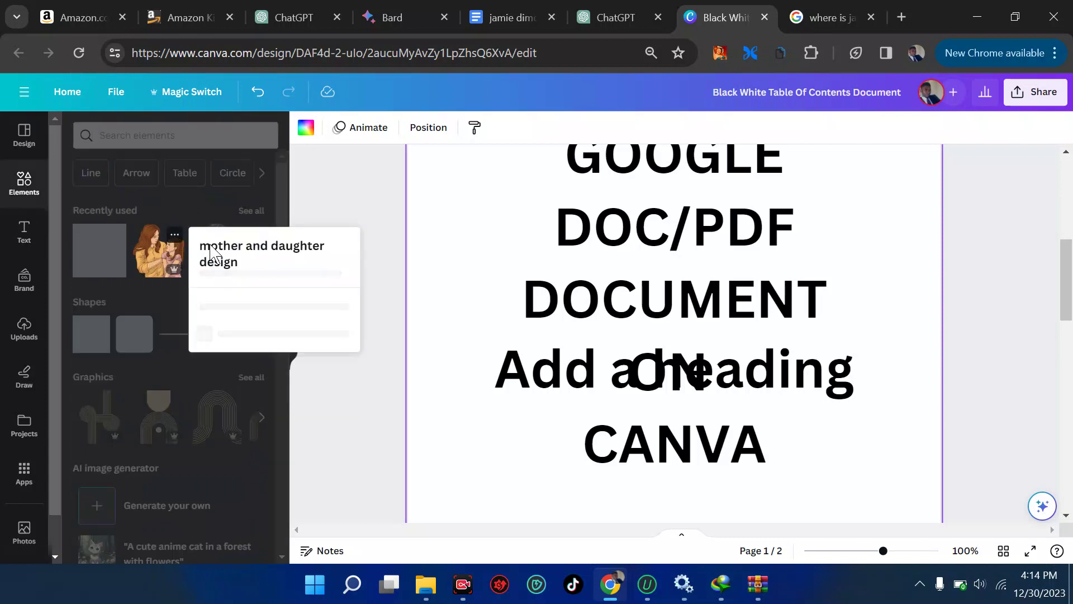
{"action": "left_click", "coordinate": [155, 137]}
{"action": "left_click", "coordinate": [156, 137]}
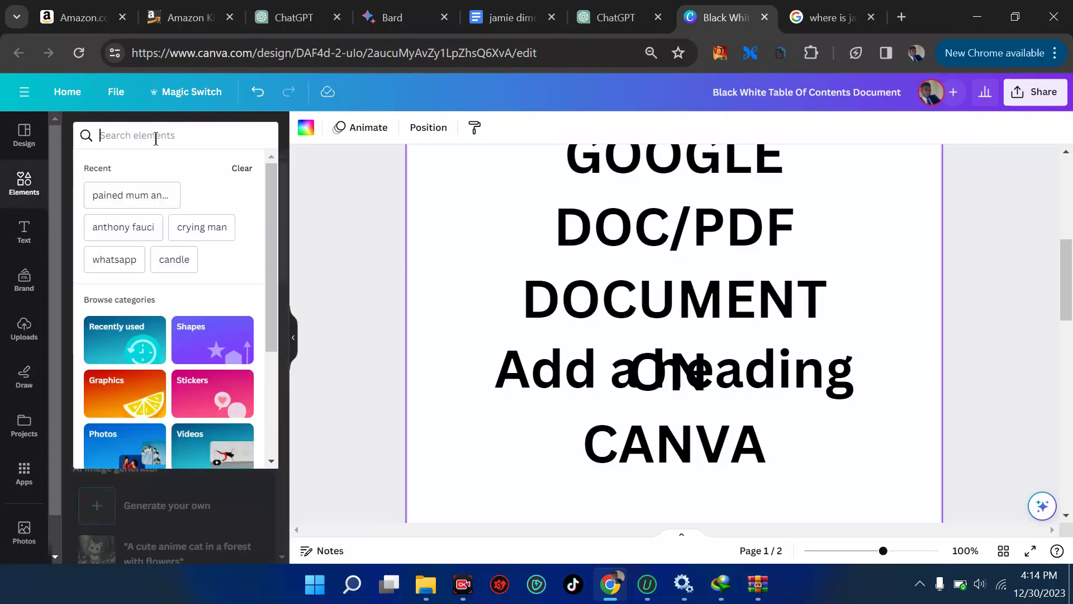
{"action": "type", "text": "HOUSE"}
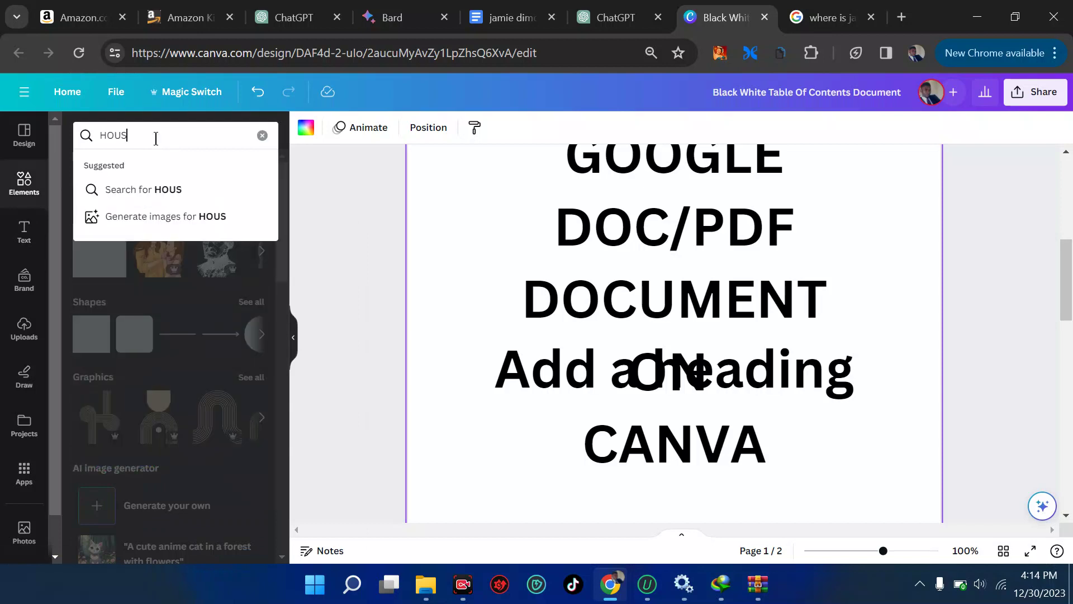
{"action": "key", "text": "Return"}
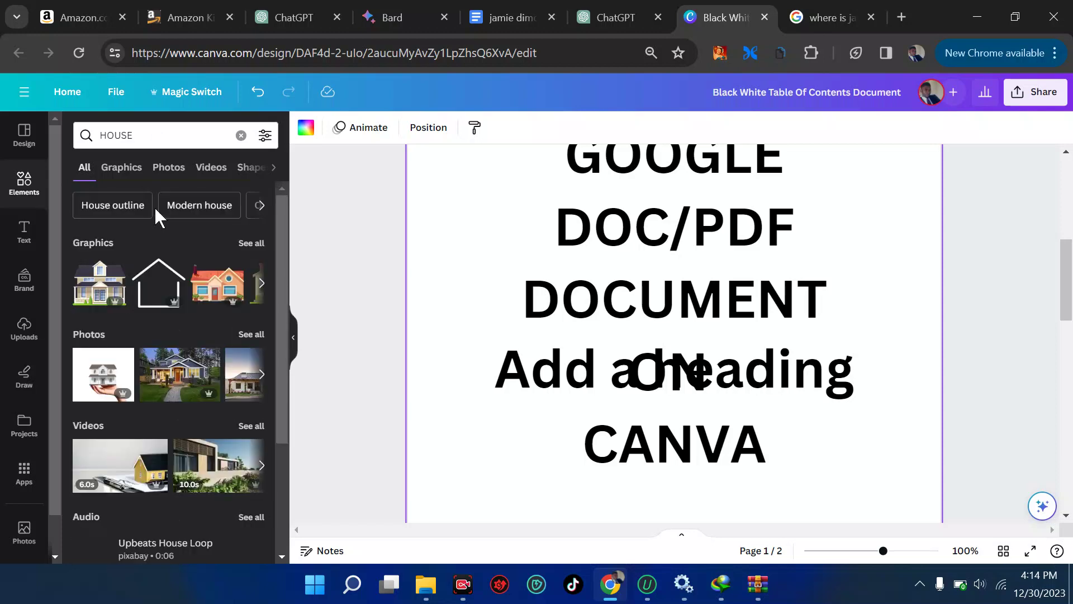
{"action": "left_click", "coordinate": [99, 288]}
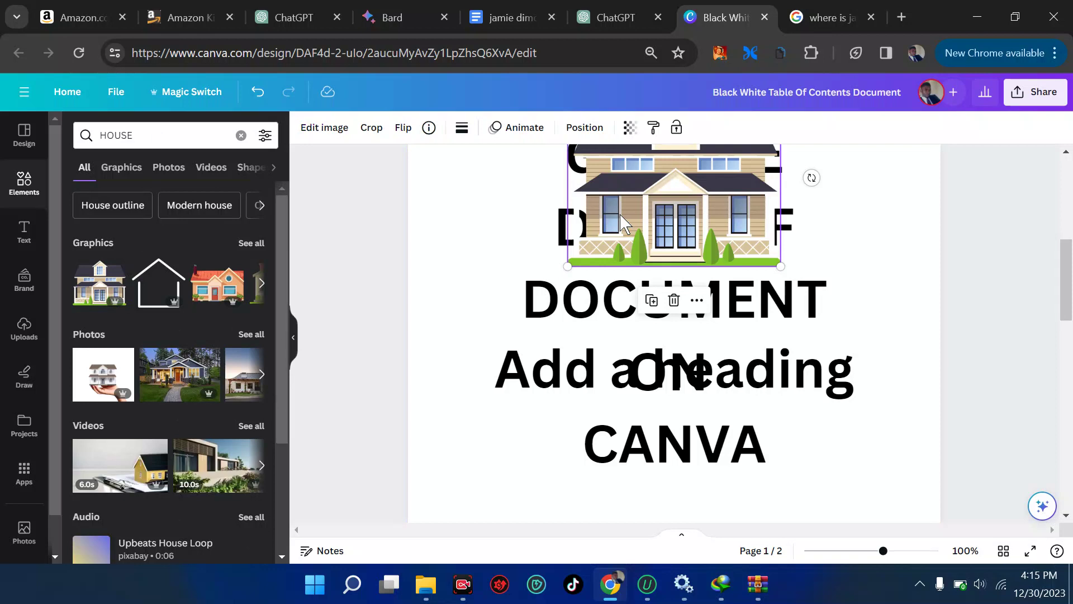
- Shrink the house graphic and place it on page 1 beside the words YOUR and GOOGLE
{"action": "scroll", "coordinate": [621, 233], "scroll_direction": "up", "scroll_amount": 2}
{"action": "left_click_drag", "start_coordinate": [622, 236], "coordinate": [517, 202]}
{"action": "left_click_drag", "start_coordinate": [463, 181], "coordinate": [545, 269]}
{"action": "left_click_drag", "start_coordinate": [602, 299], "coordinate": [533, 256]}
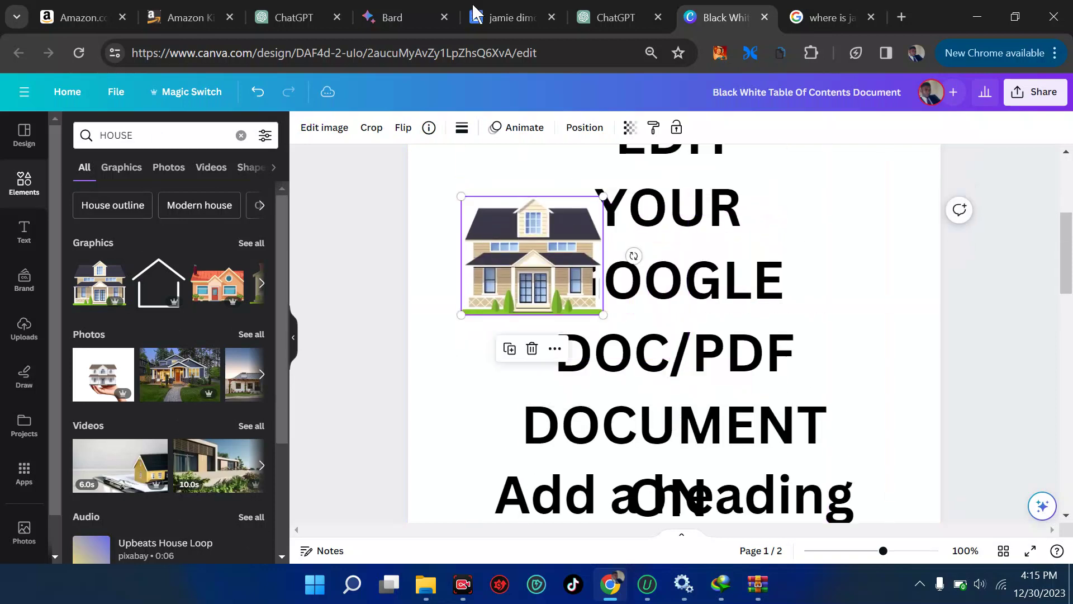
- Switch to the Jamie Dimon biography in Google Docs and insert an image from the computer above the Early Life & Education heading
{"action": "left_click", "coordinate": [494, 19]}
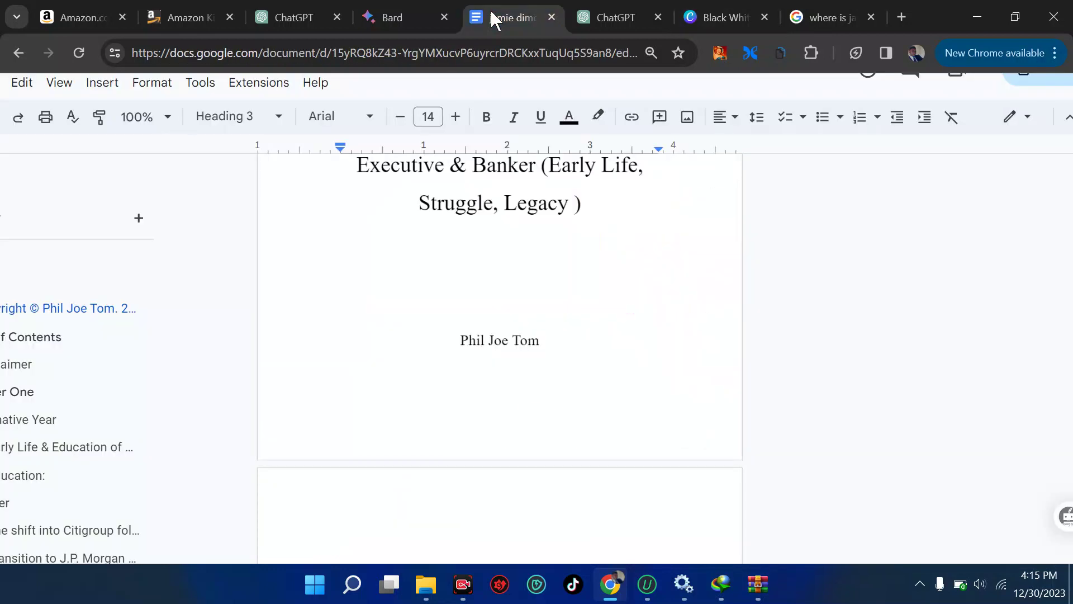
{"action": "left_click", "coordinate": [111, 91]}
{"action": "mouse_move", "coordinate": [151, 90]}
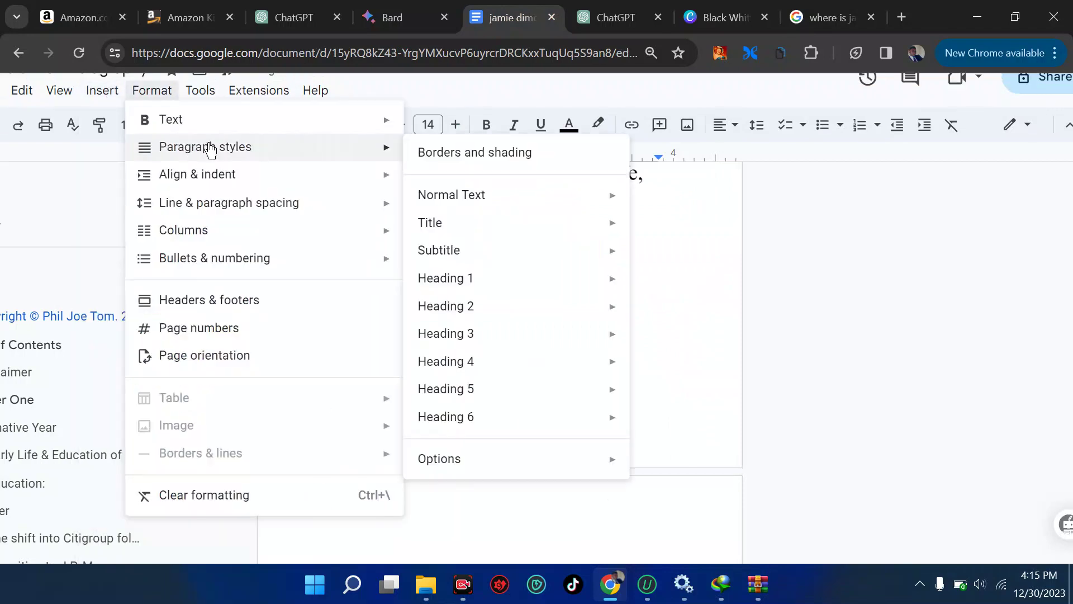
{"action": "mouse_move", "coordinate": [101, 91]}
{"action": "mouse_move", "coordinate": [170, 144]}
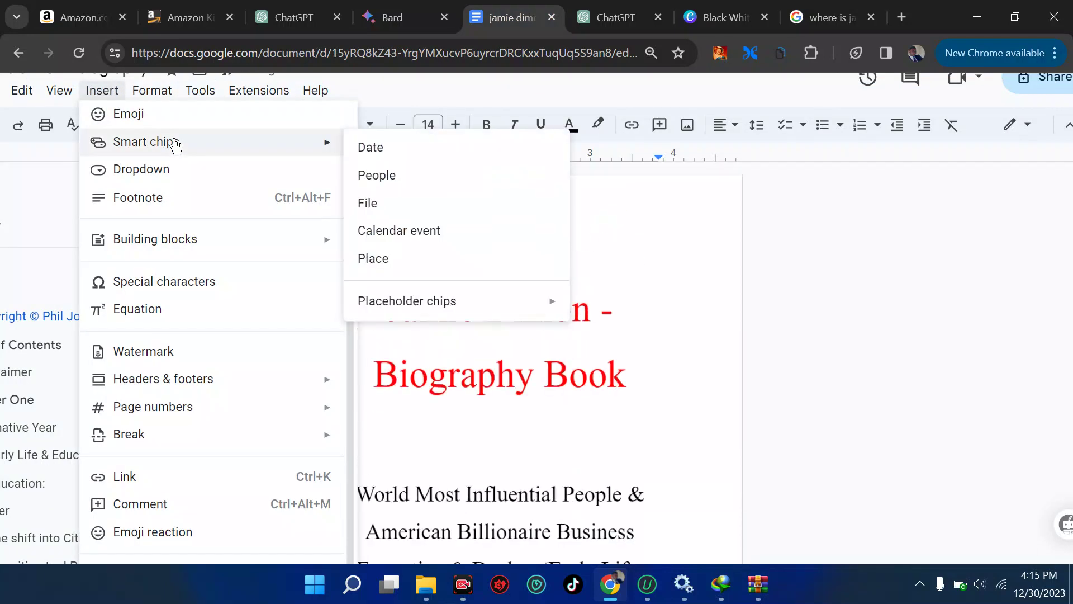
{"action": "scroll", "coordinate": [176, 147], "scroll_direction": "up", "scroll_amount": 3}
{"action": "mouse_move", "coordinate": [191, 127]}
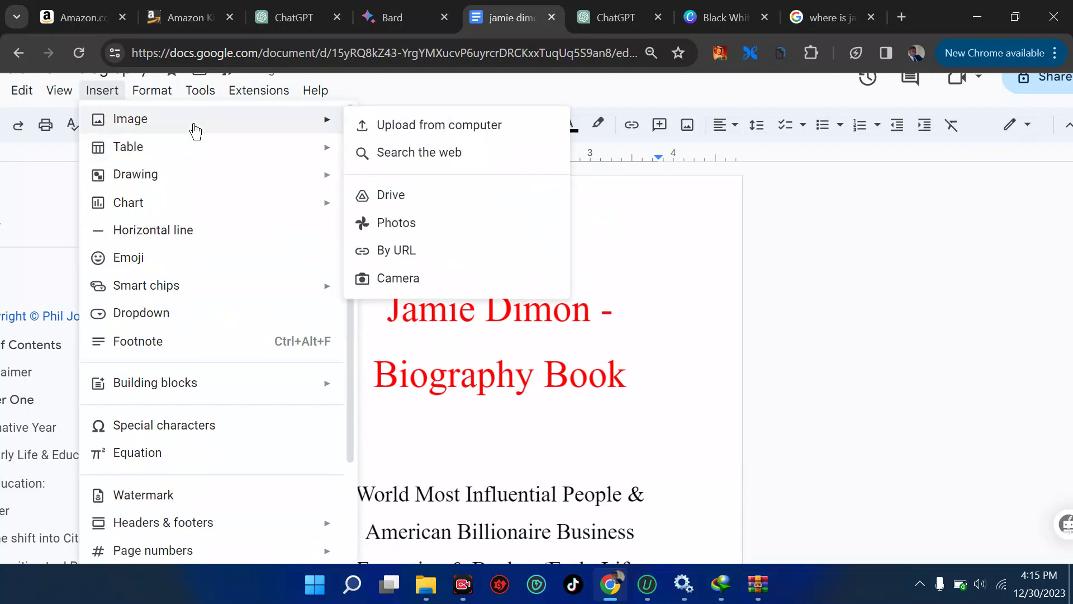
{"action": "left_click", "coordinate": [375, 137]}
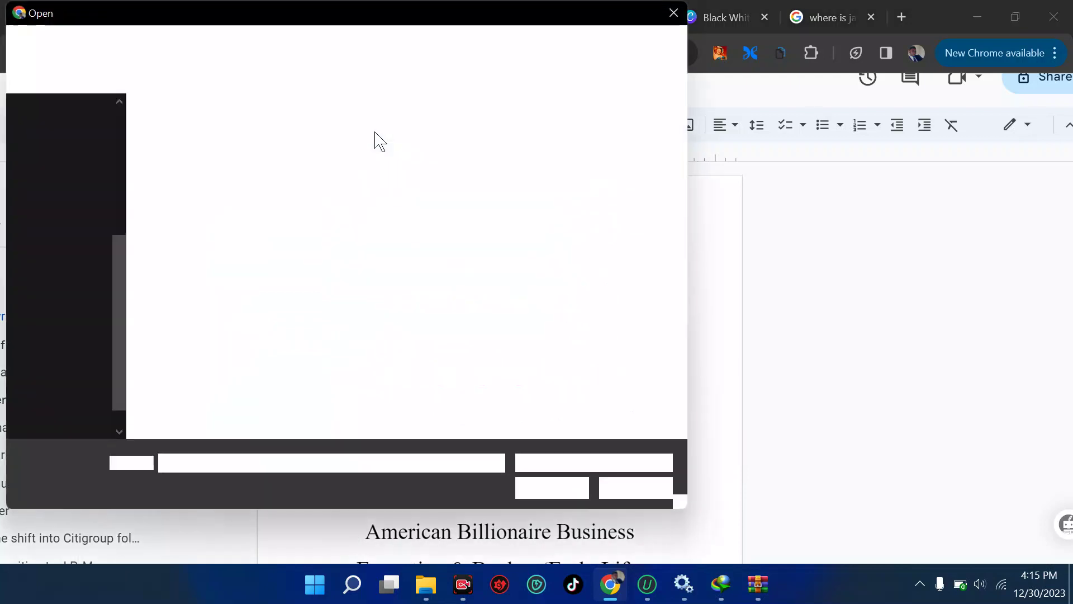
{"action": "double_click", "coordinate": [434, 323]}
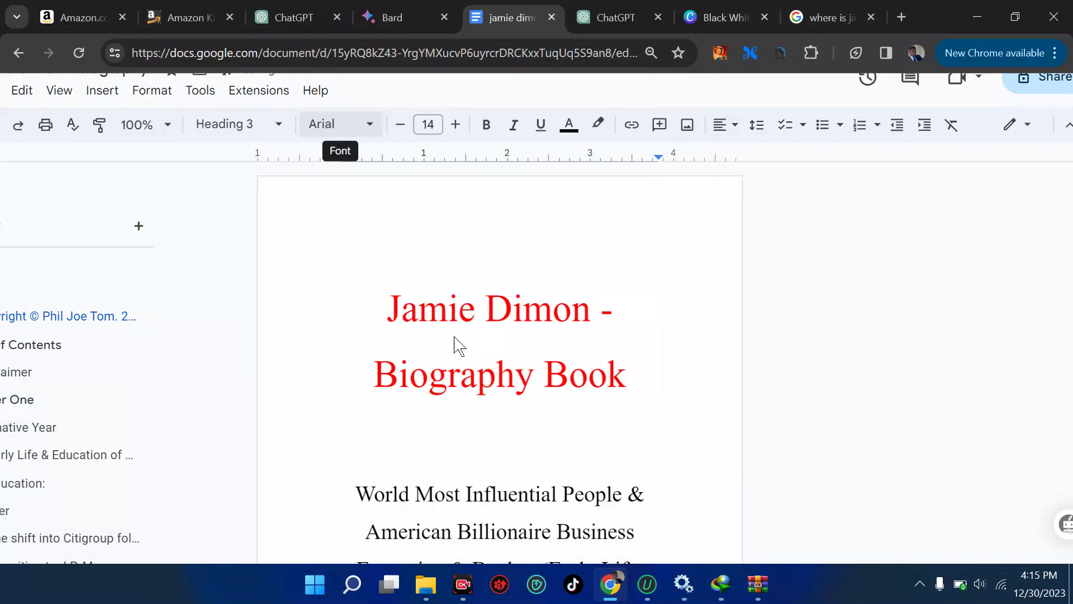
{"action": "scroll", "coordinate": [525, 328], "scroll_direction": "down", "scroll_amount": 20}
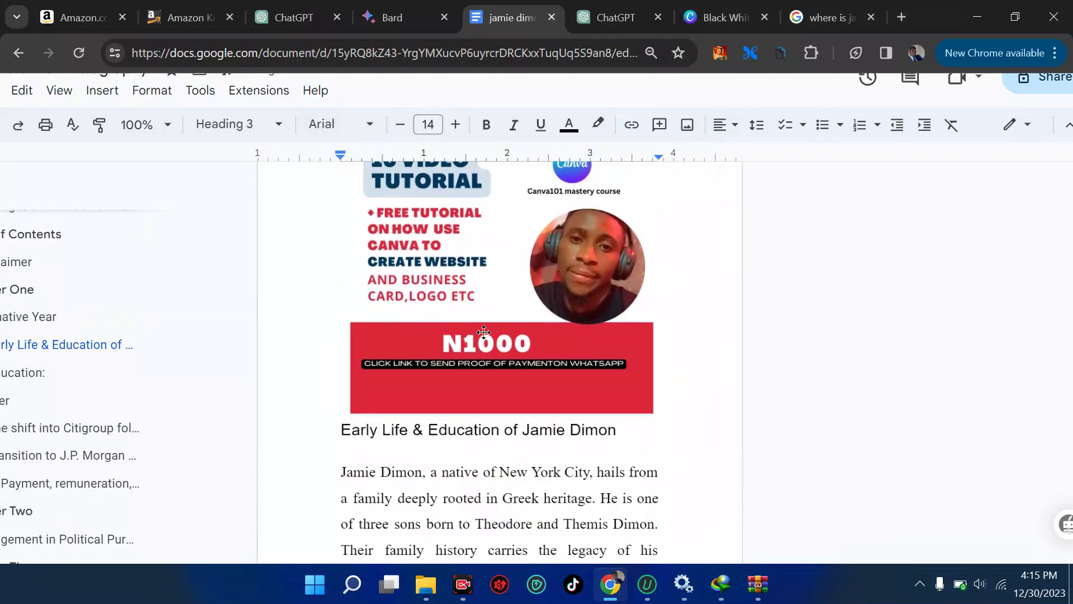
- Switch back to the Canva design and shrink the house graphic so it clears the words YOUR and GOOGLE
{"action": "left_click", "coordinate": [709, 18]}
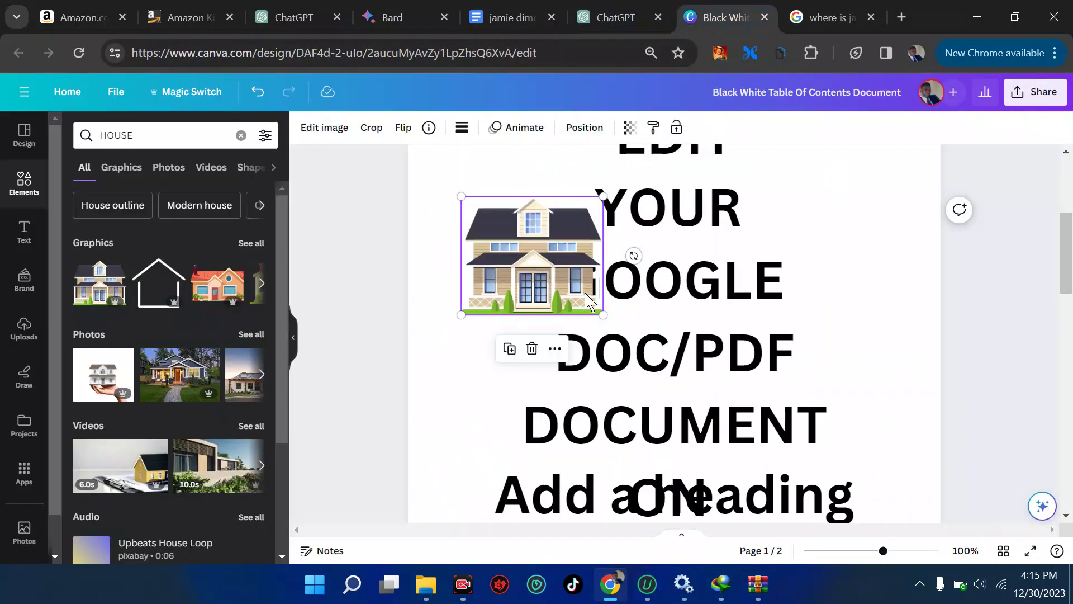
{"action": "left_click_drag", "start_coordinate": [602, 314], "coordinate": [521, 248]}
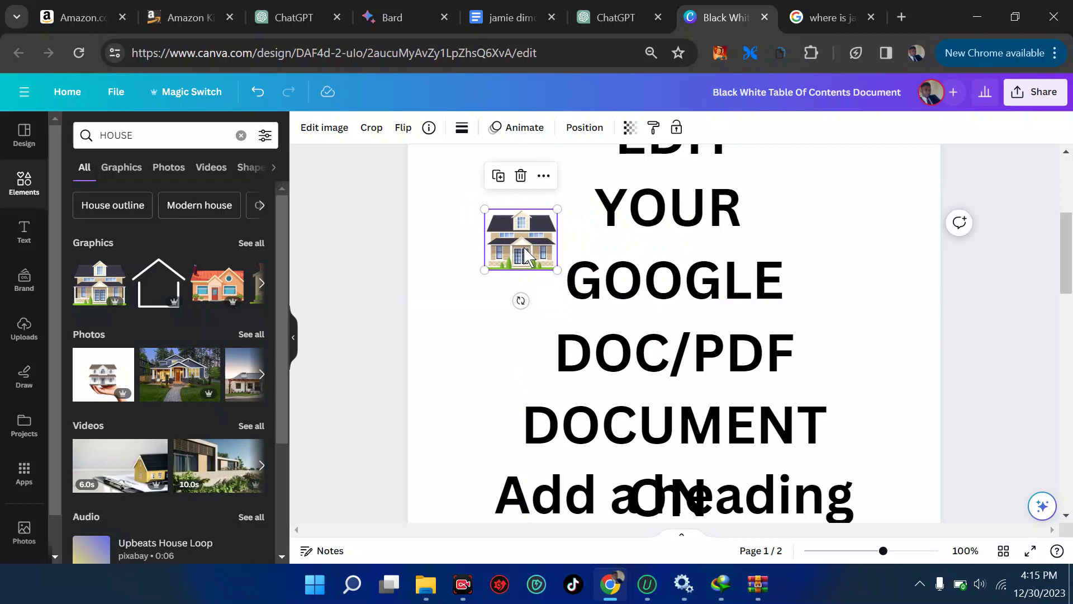
- Look through the default text styles, the brand options and the uploaded images, videos and audio
{"action": "left_click", "coordinate": [33, 232]}
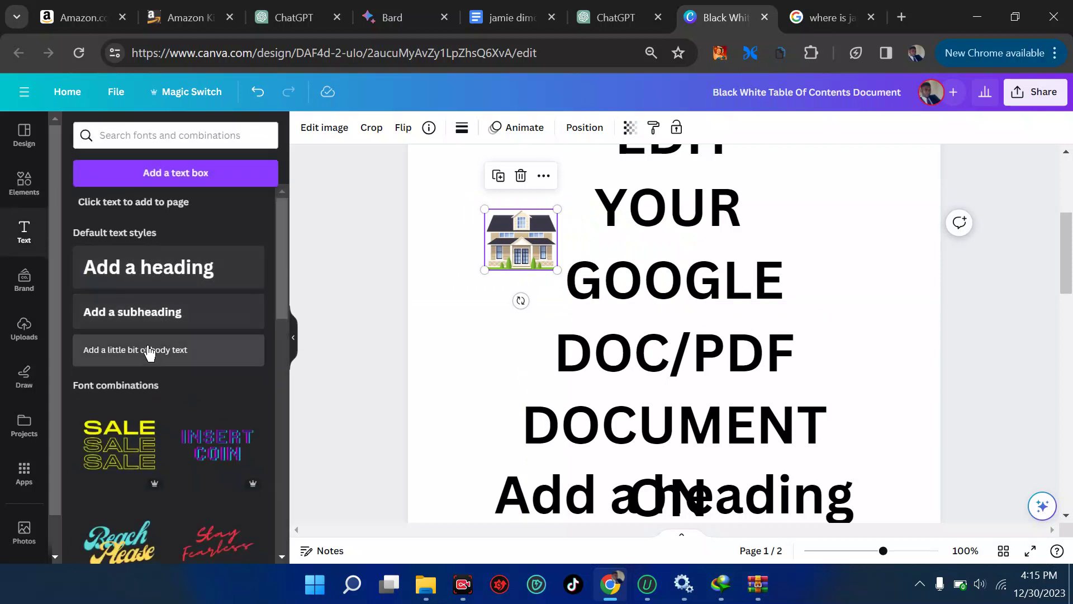
{"action": "left_click", "coordinate": [24, 282]}
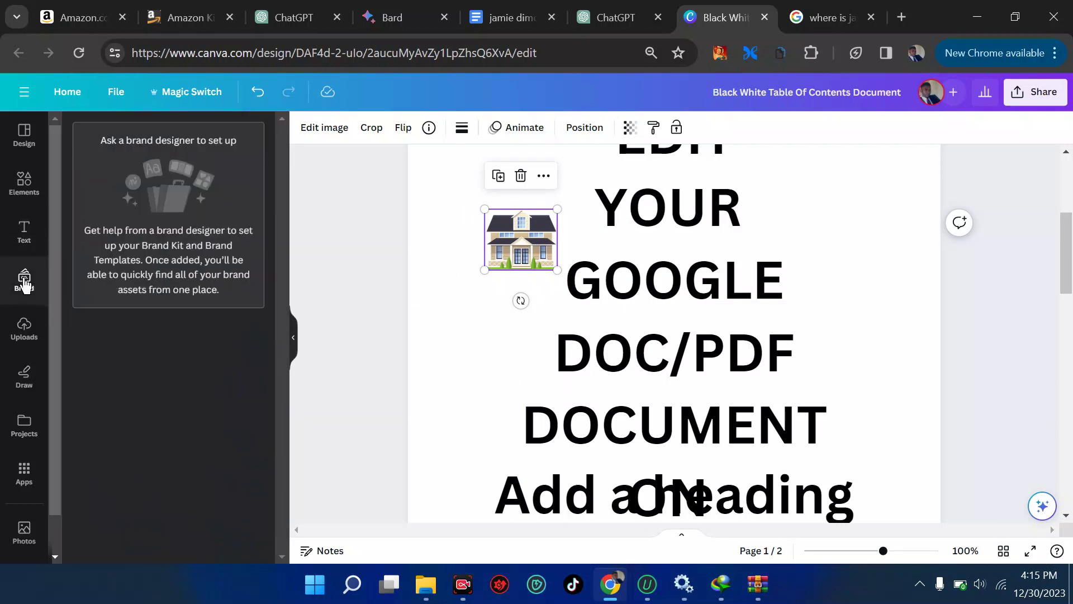
{"action": "left_click", "coordinate": [25, 328]}
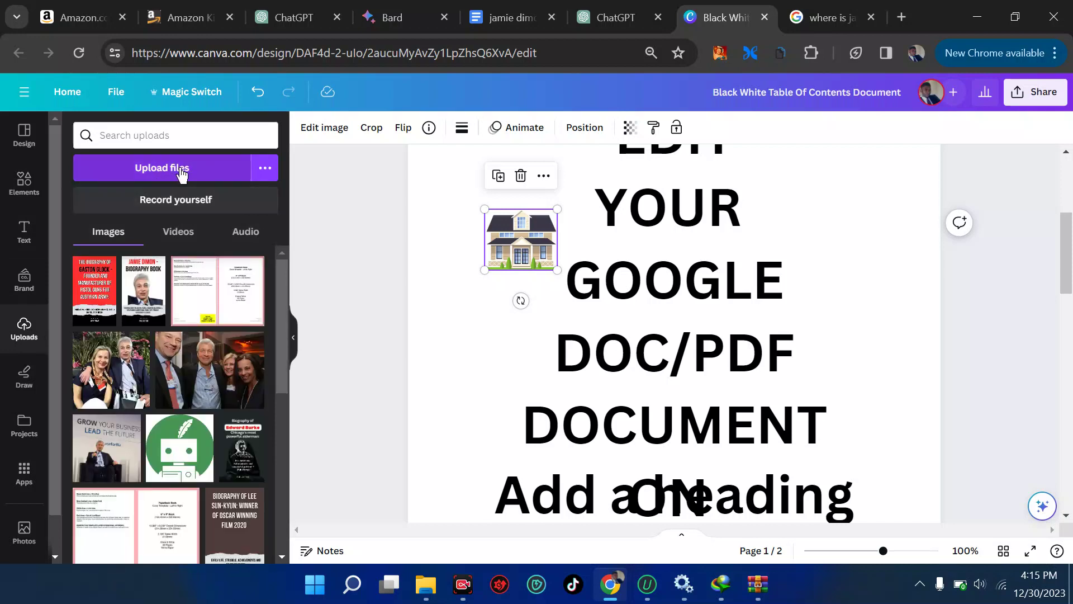
{"action": "left_click", "coordinate": [179, 233]}
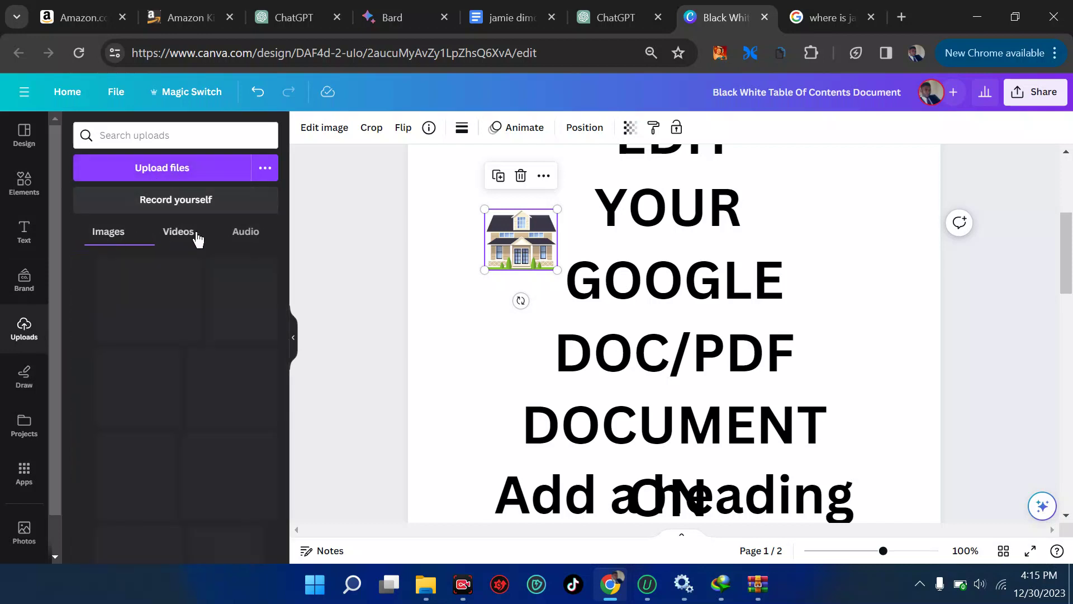
{"action": "left_click", "coordinate": [243, 237]}
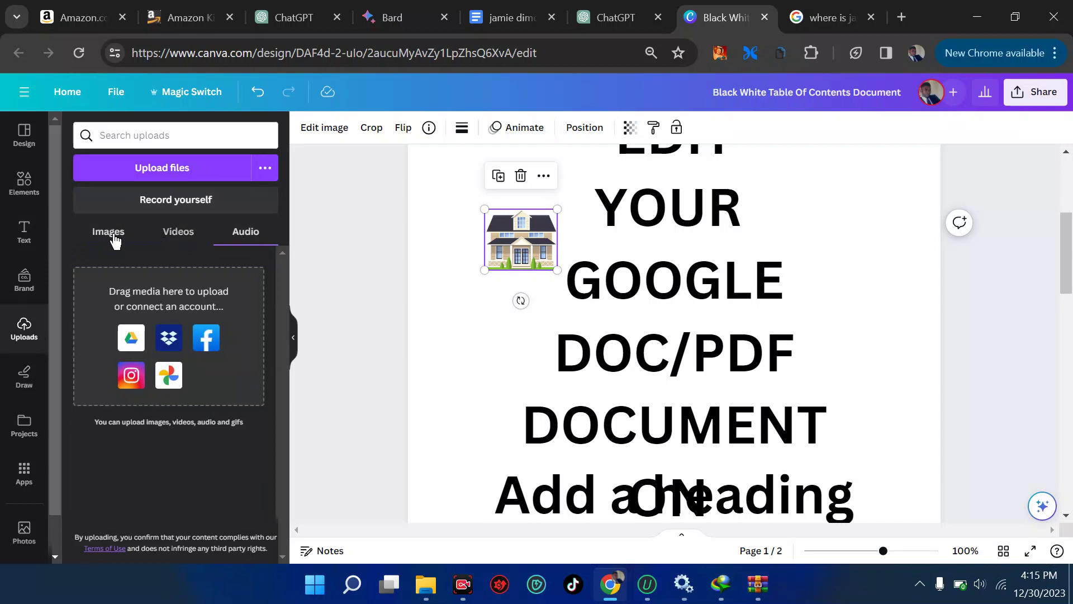
- Draw a red marker zigzag across the words GOOGLE and DOC/PDF on page 1 and undo the drawing
{"action": "left_click", "coordinate": [24, 376]}
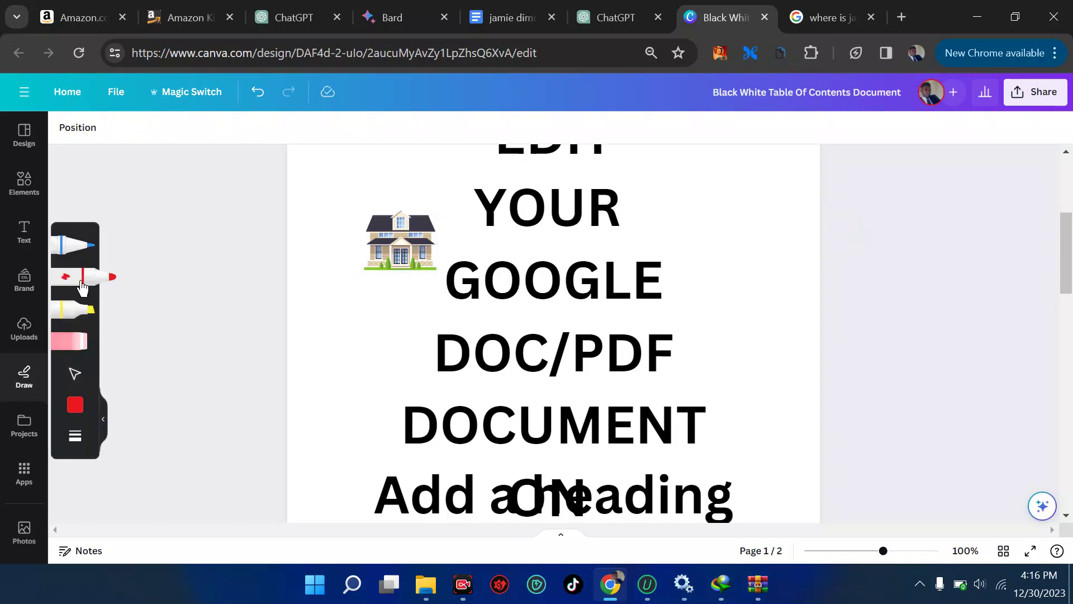
{"action": "mouse_move", "coordinate": [342, 307]}
{"action": "left_mouse_down"}
{"action": "mouse_move", "coordinate": [394, 322]}
{"action": "mouse_move", "coordinate": [390, 335]}
{"action": "left_mouse_up"}
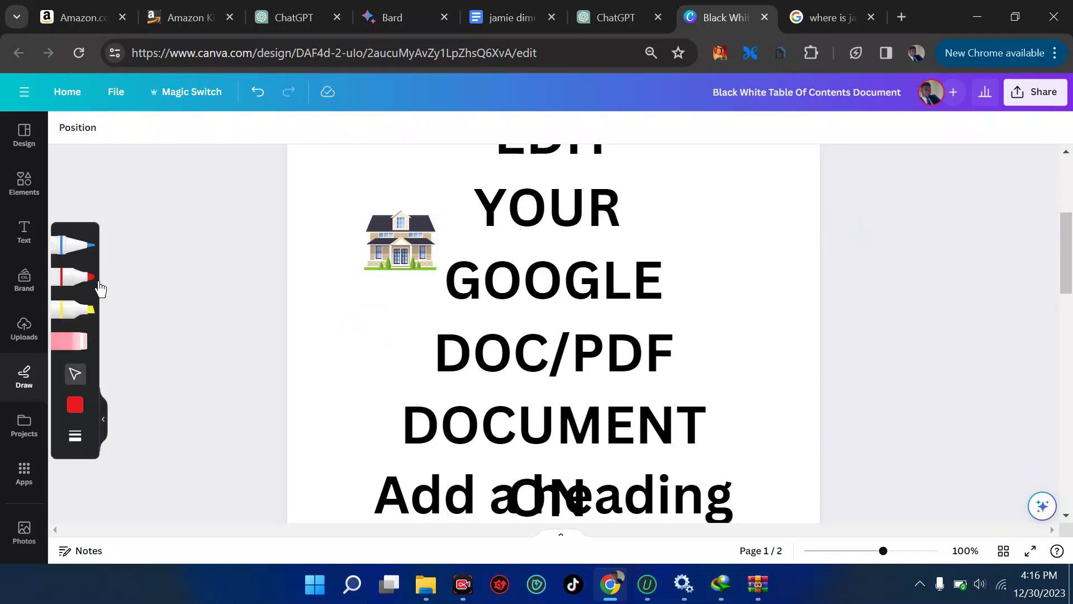
{"action": "left_click", "coordinate": [96, 280]}
{"action": "left_click", "coordinate": [75, 374]}
{"action": "left_click", "coordinate": [75, 404]}
{"action": "left_click_drag", "start_coordinate": [356, 334], "coordinate": [437, 314]}
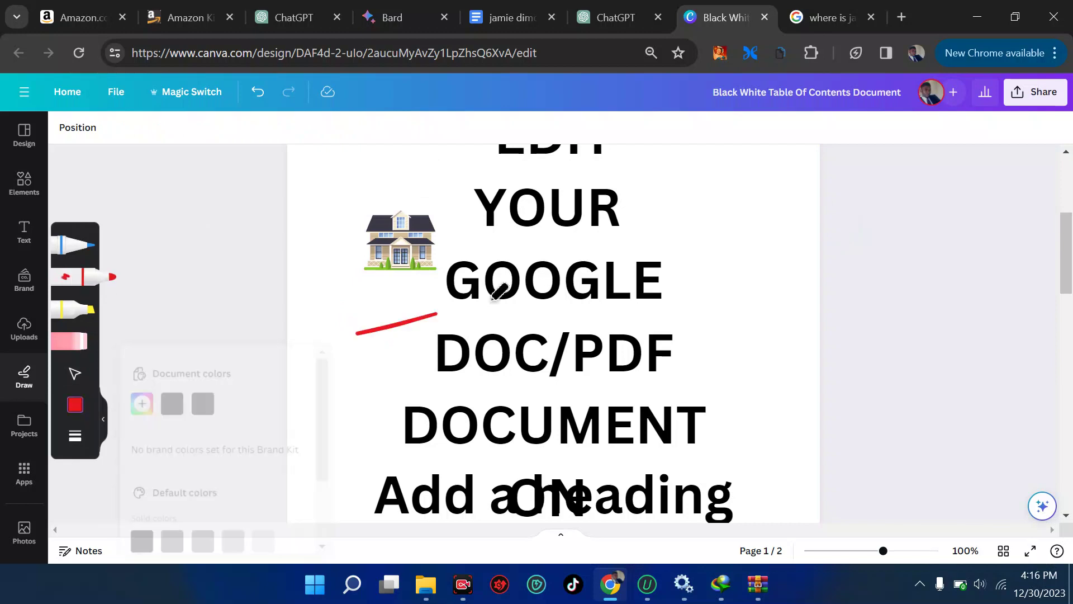
{"action": "mouse_move", "coordinate": [458, 350]}
{"action": "left_mouse_down"}
{"action": "mouse_move", "coordinate": [548, 349]}
{"action": "mouse_move", "coordinate": [629, 367]}
{"action": "mouse_move", "coordinate": [671, 321]}
{"action": "left_mouse_up"}
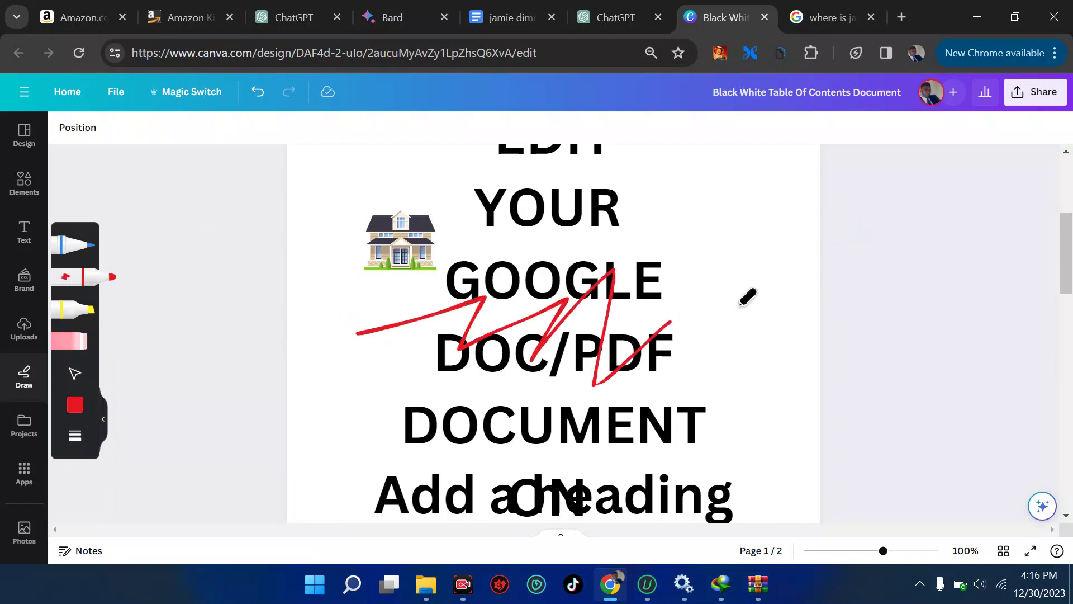
{"action": "key", "text": "ctrl+z"}
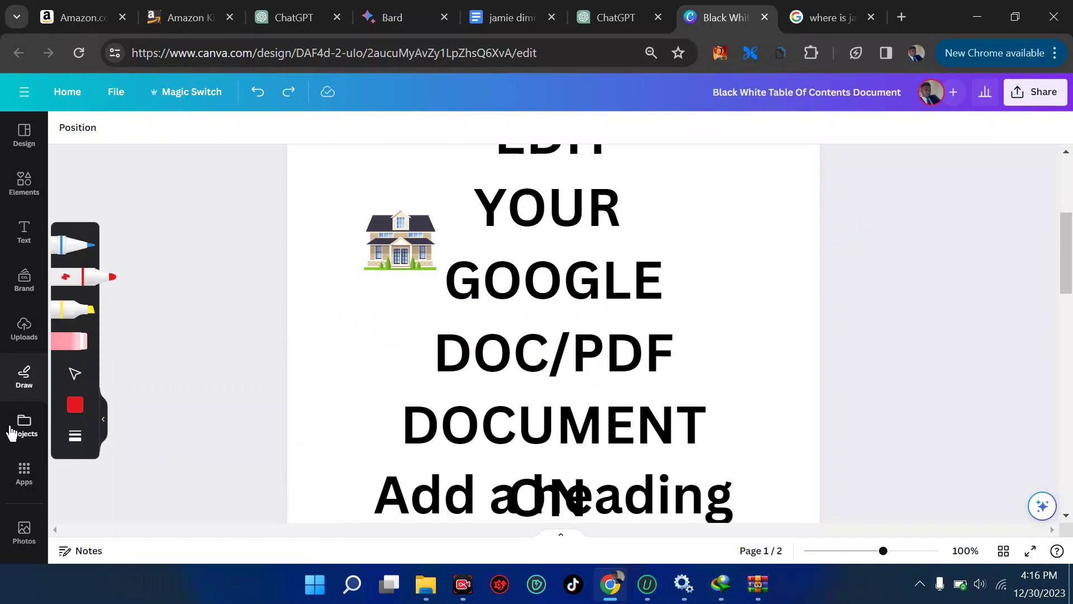
- Browse the existing projects and the Canva apps catalogue, including the Popular and AI-powered apps
{"action": "left_click", "coordinate": [11, 432]}
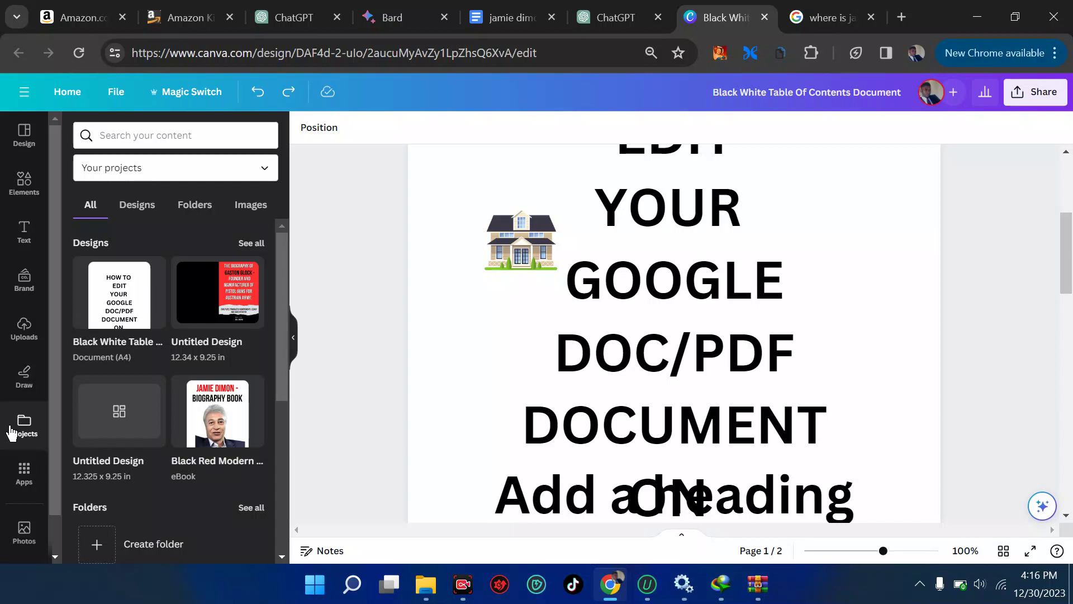
{"action": "left_click", "coordinate": [28, 478]}
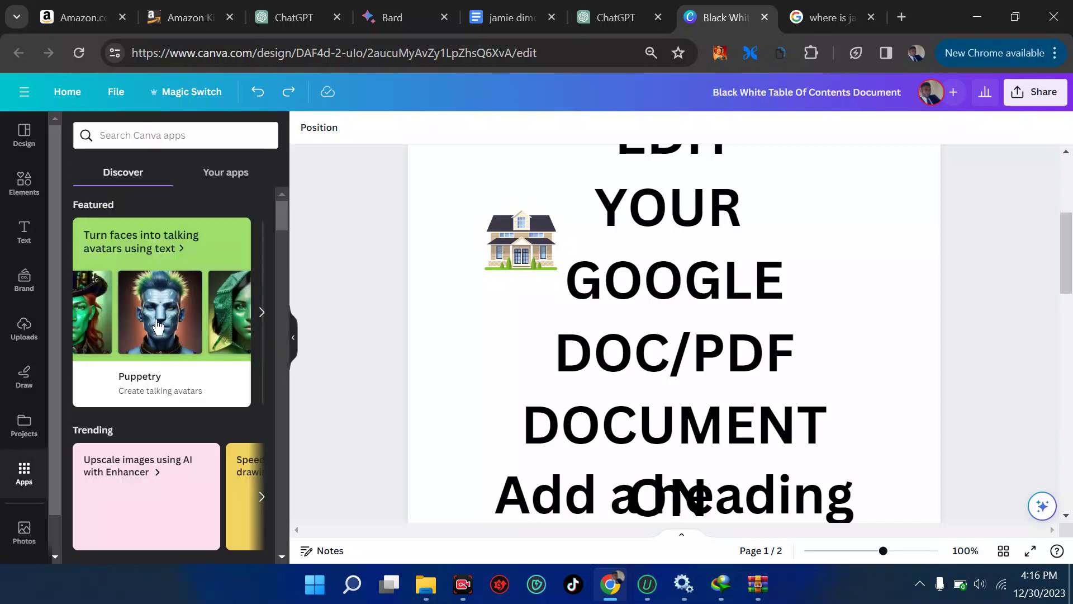
{"action": "scroll", "coordinate": [151, 306], "scroll_direction": "down", "scroll_amount": 2}
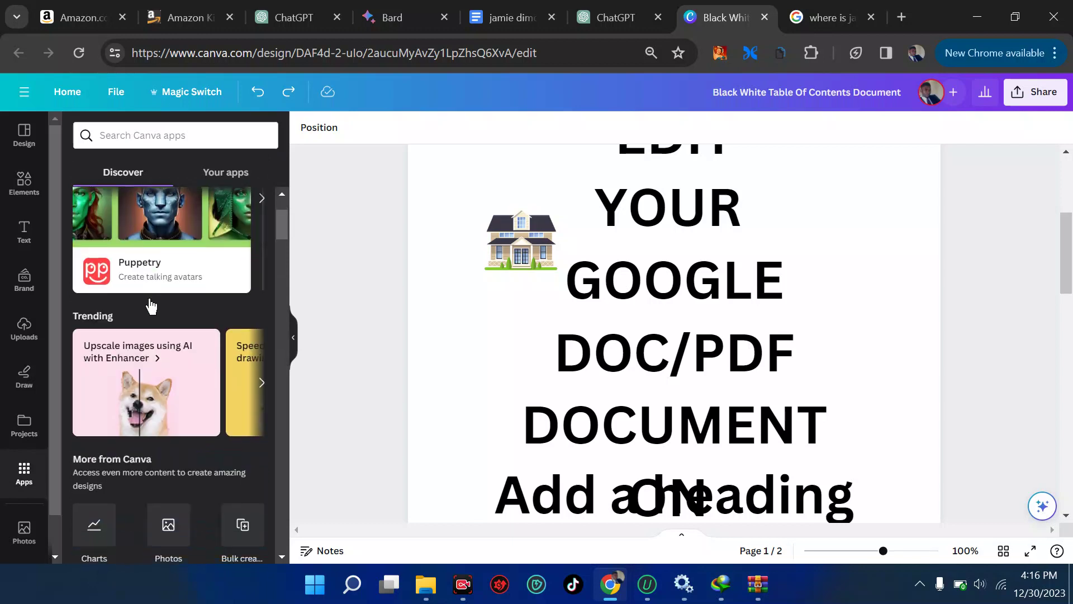
{"action": "scroll", "coordinate": [115, 412], "scroll_direction": "down", "scroll_amount": 4}
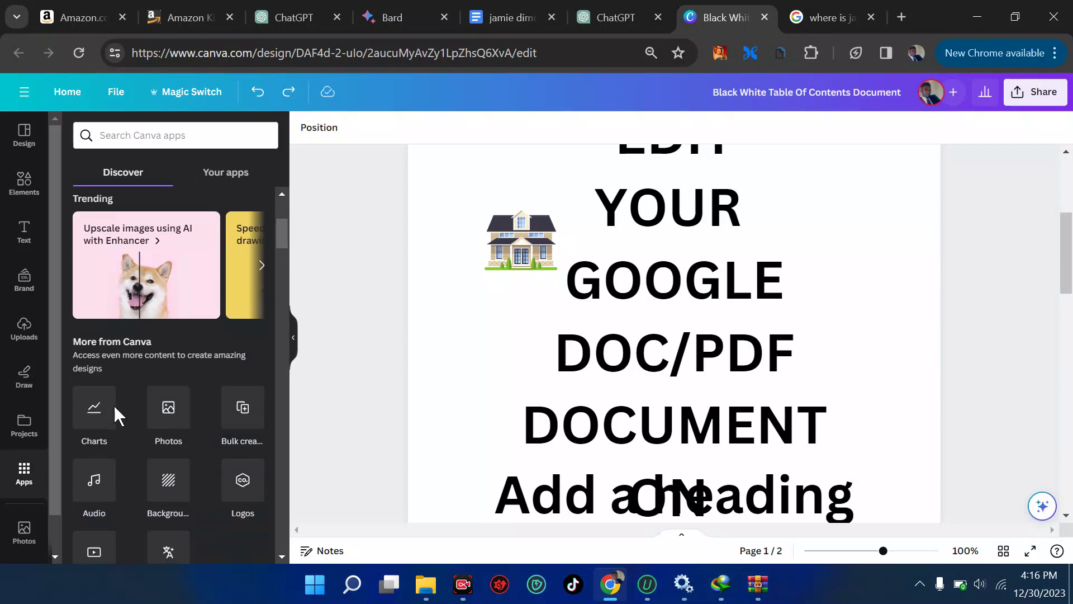
{"action": "scroll", "coordinate": [116, 414], "scroll_direction": "down", "scroll_amount": 3}
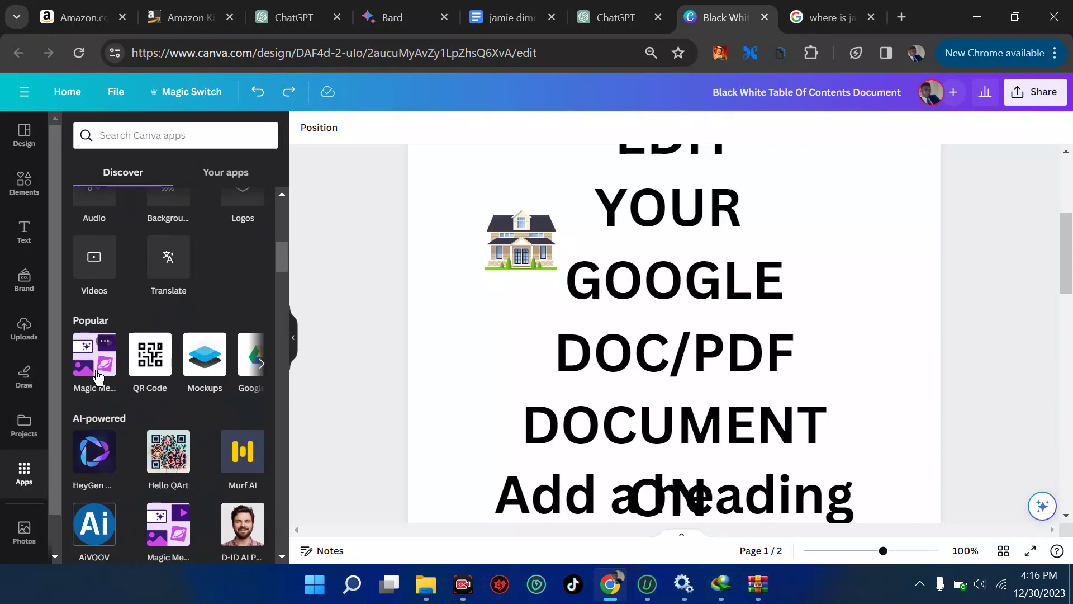
{"action": "scroll", "coordinate": [96, 377], "scroll_direction": "down", "scroll_amount": 1}
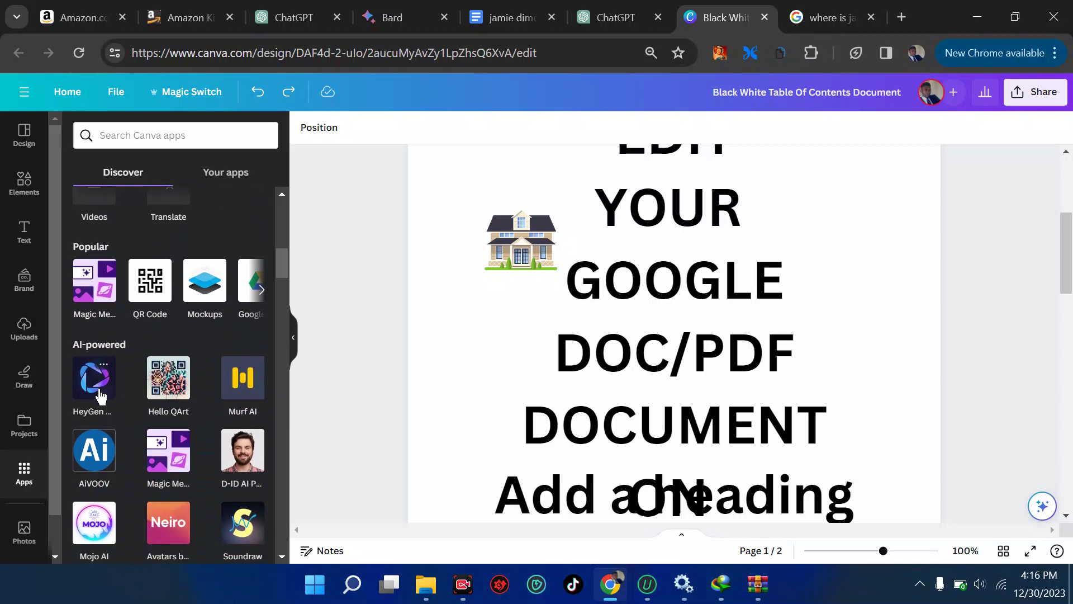
{"action": "scroll", "coordinate": [101, 397], "scroll_direction": "down", "scroll_amount": 1}
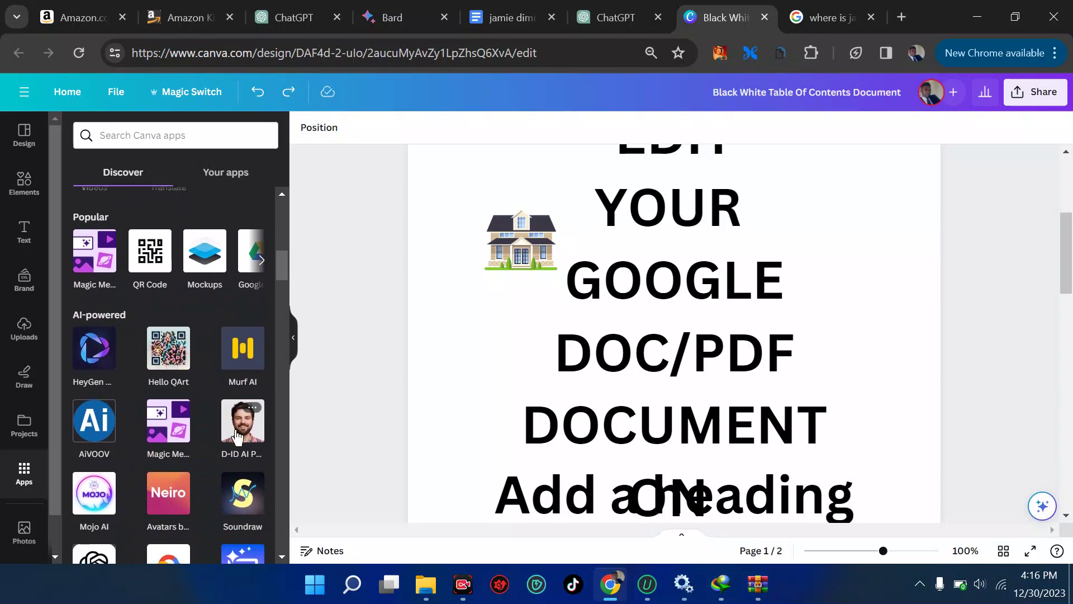
{"action": "scroll", "coordinate": [237, 436], "scroll_direction": "down", "scroll_amount": 2}
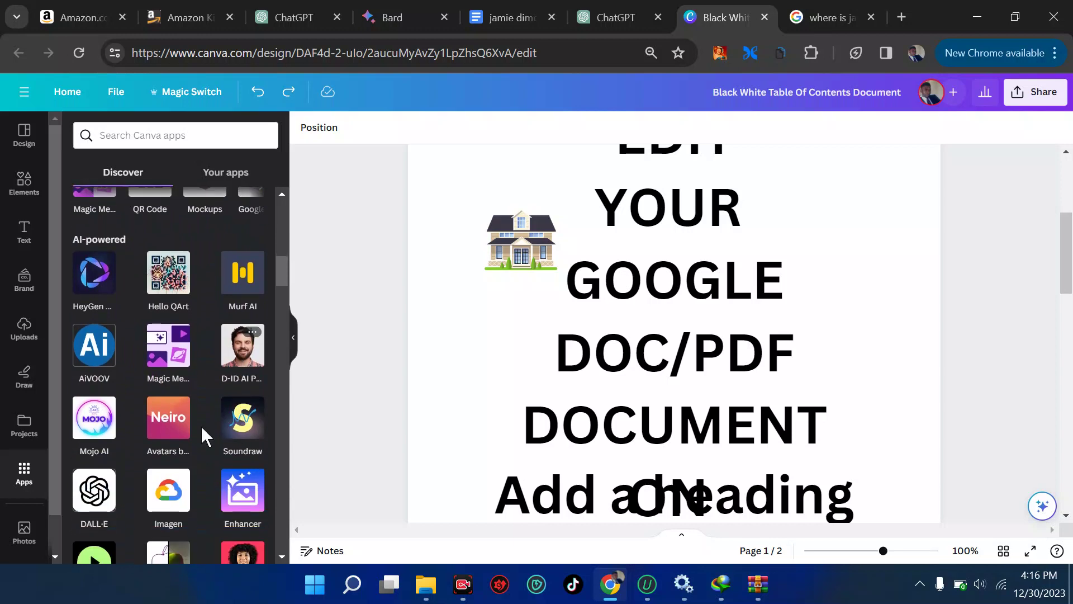
{"action": "scroll", "coordinate": [150, 430], "scroll_direction": "down", "scroll_amount": 1}
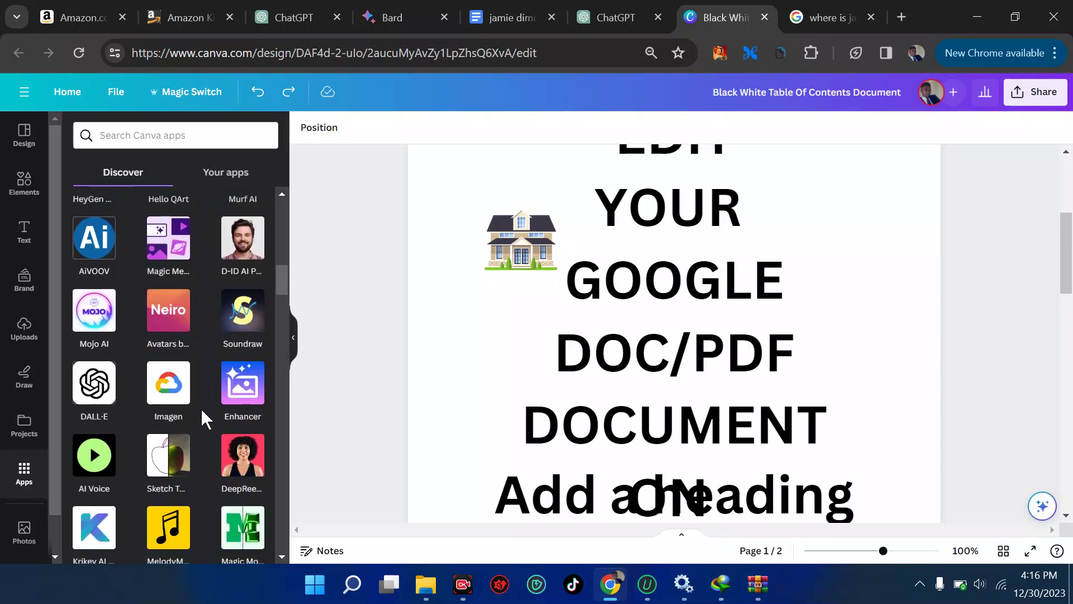
{"action": "scroll", "coordinate": [203, 413], "scroll_direction": "down", "scroll_amount": 2}
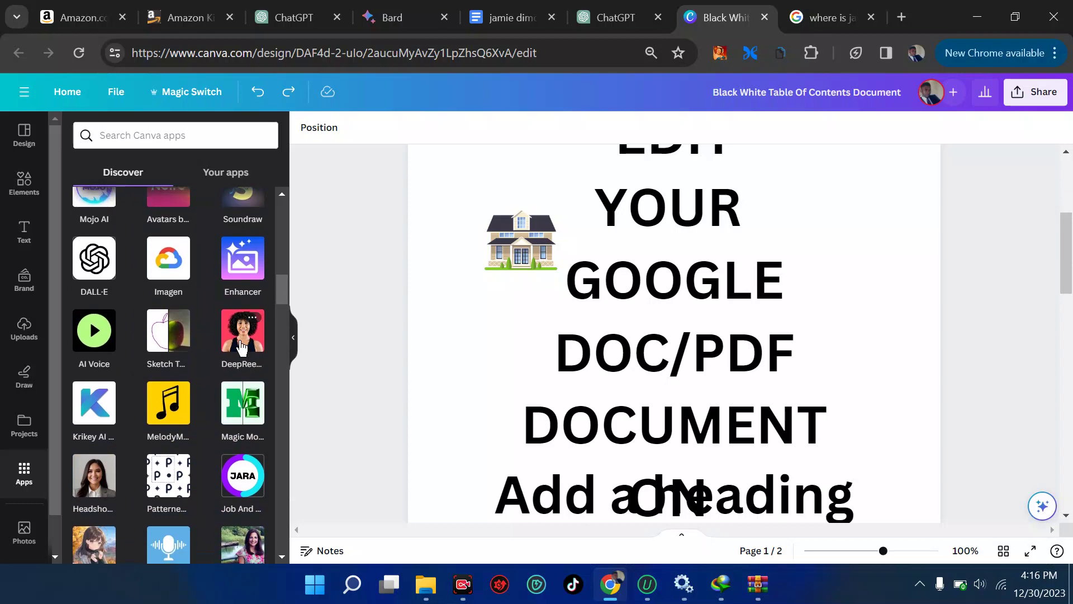
{"action": "scroll", "coordinate": [223, 375], "scroll_direction": "down", "scroll_amount": 7}
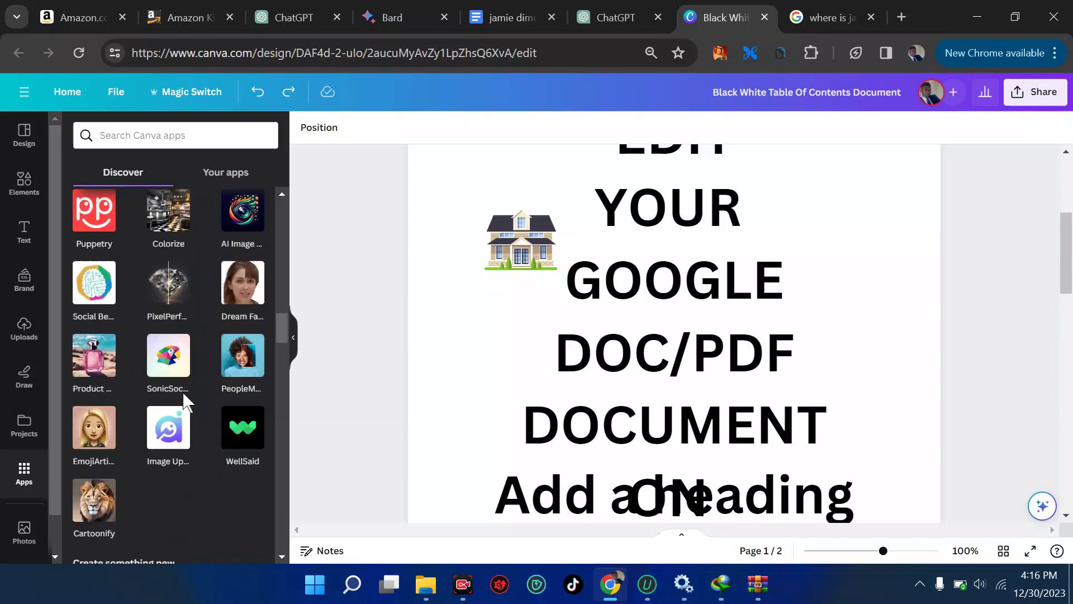
{"action": "scroll", "coordinate": [183, 395], "scroll_direction": "up", "scroll_amount": 1}
{"action": "scroll", "coordinate": [183, 394], "scroll_direction": "up", "scroll_amount": 4}
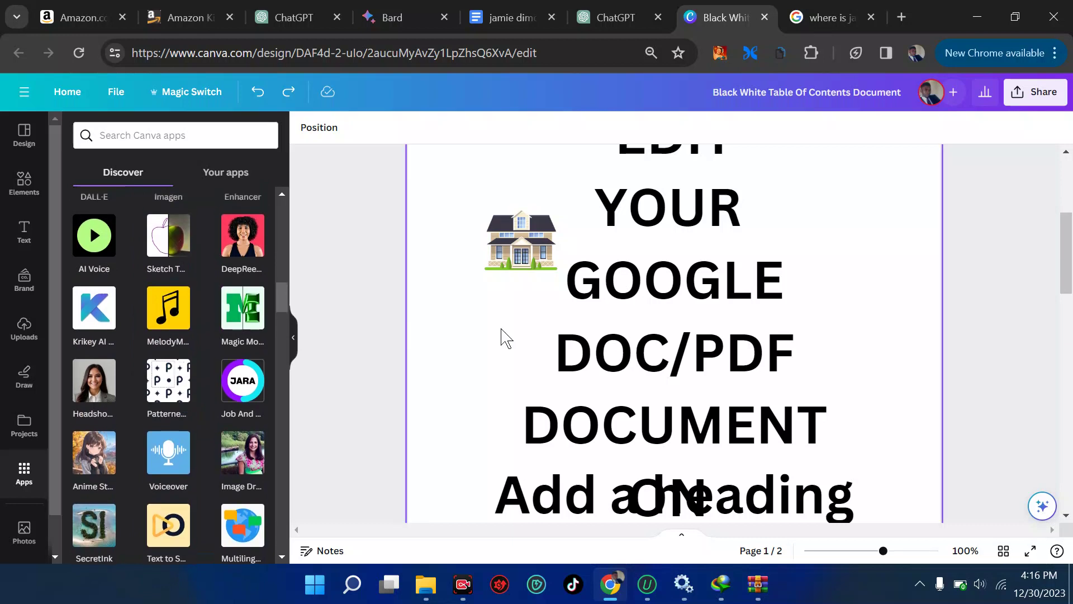
- Examine the Magic Switch options for translating, transforming and resizing the design, and close them without applying any
{"action": "scroll", "coordinate": [642, 338], "scroll_direction": "up", "scroll_amount": 2}
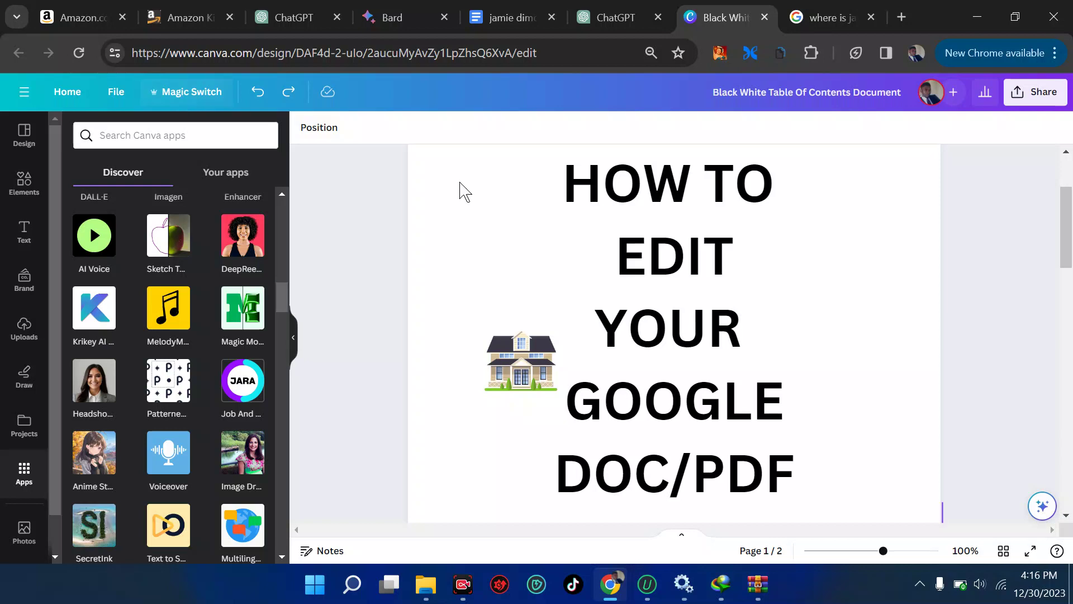
{"action": "left_click", "coordinate": [464, 196]}
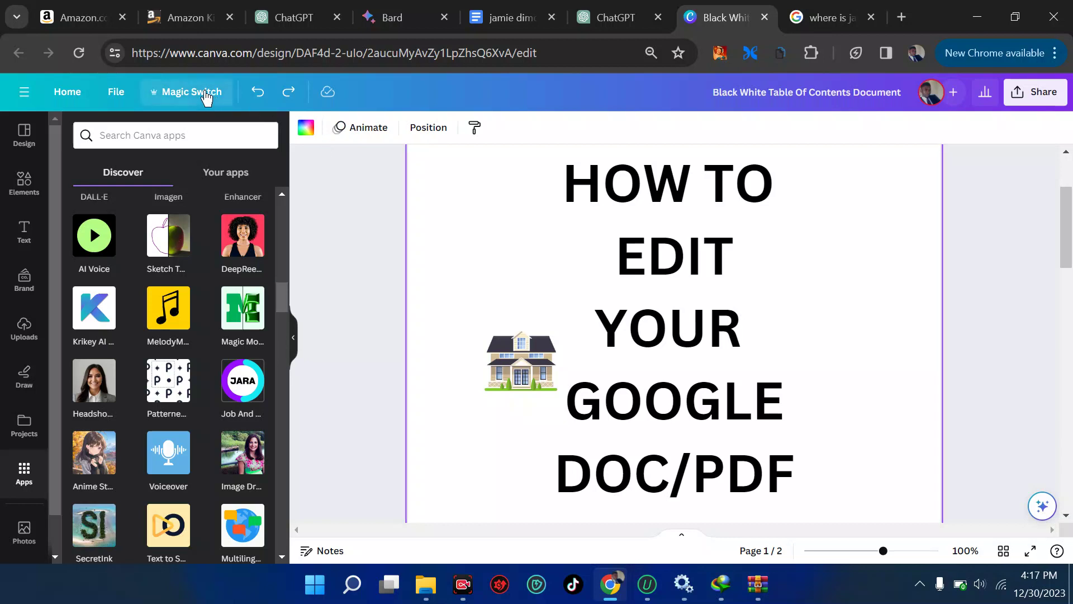
{"action": "left_click", "coordinate": [206, 96]}
{"action": "scroll", "coordinate": [229, 288], "scroll_direction": "down", "scroll_amount": 2}
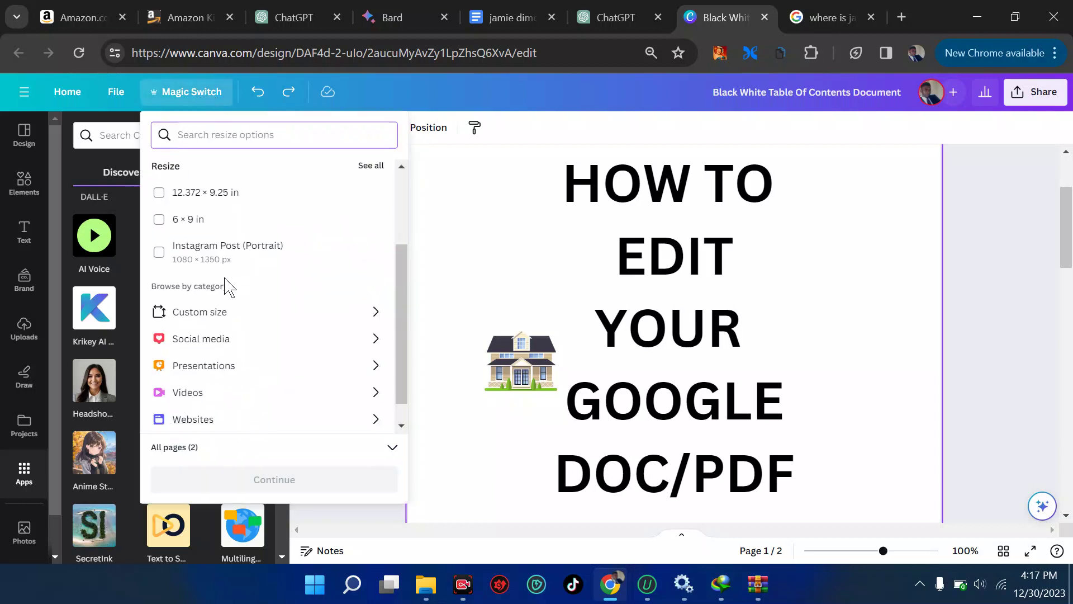
{"action": "scroll", "coordinate": [225, 292], "scroll_direction": "up", "scroll_amount": 2}
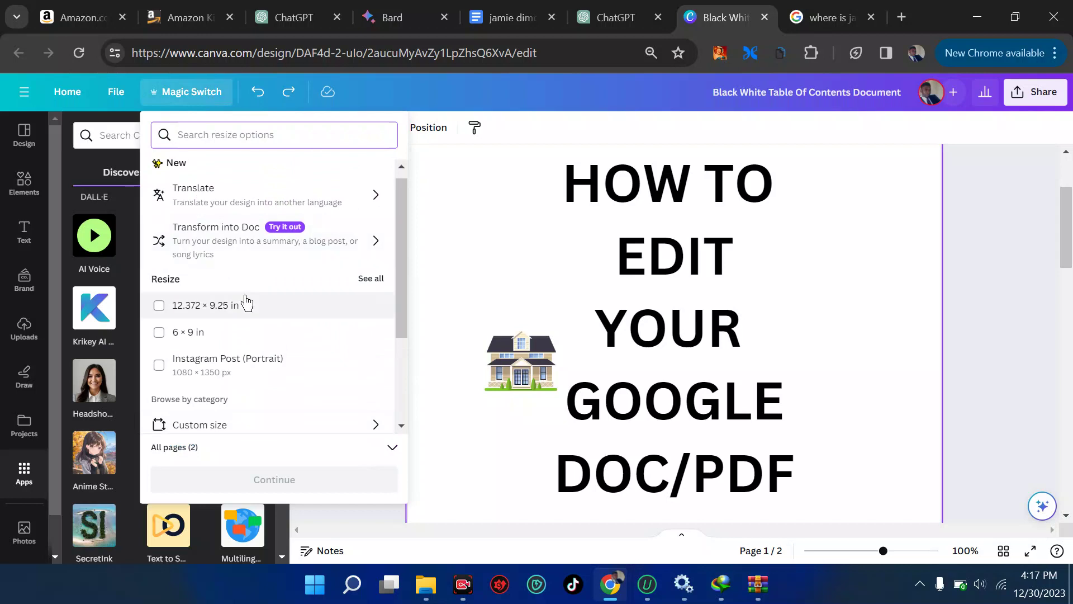
{"action": "left_click", "coordinate": [517, 260]}
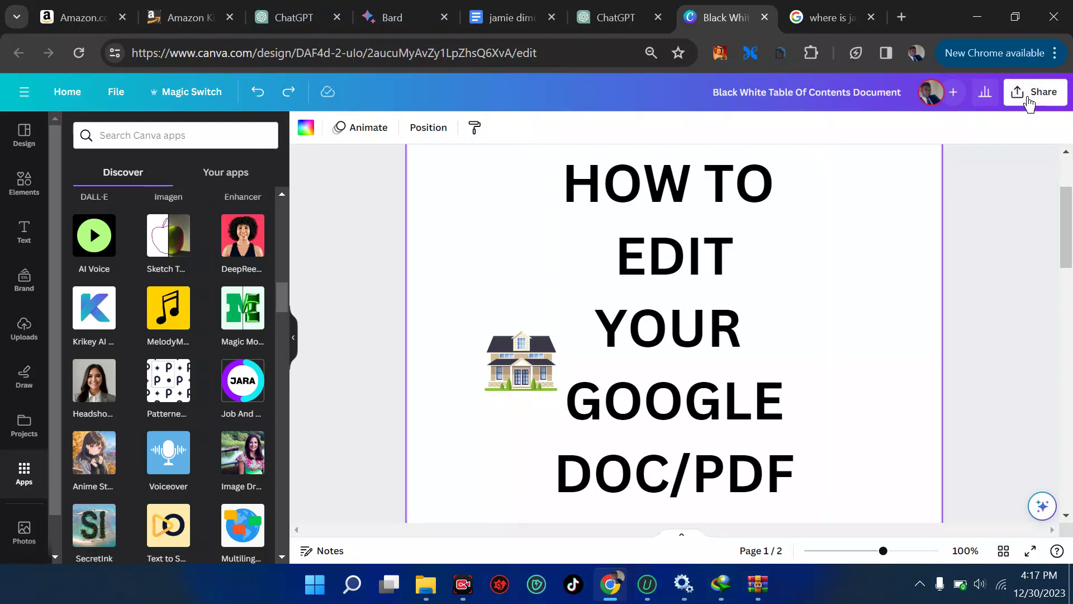
- Examine the file types offered for downloading the design, from PDF Standard and PDF Print to SVG and MP4 Video
{"action": "left_click", "coordinate": [1029, 103]}
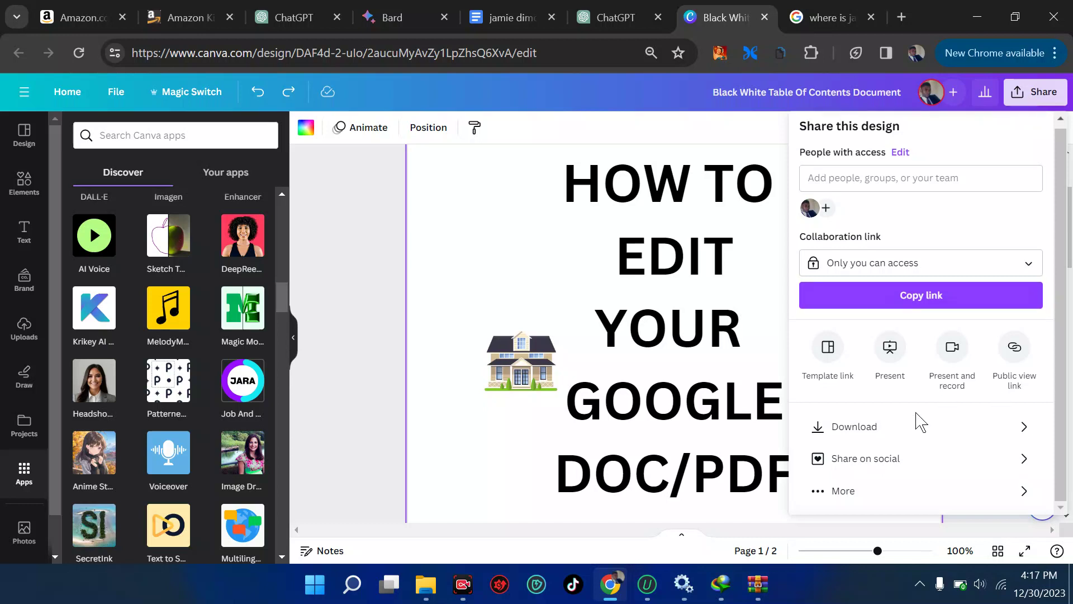
{"action": "left_click", "coordinate": [898, 427]}
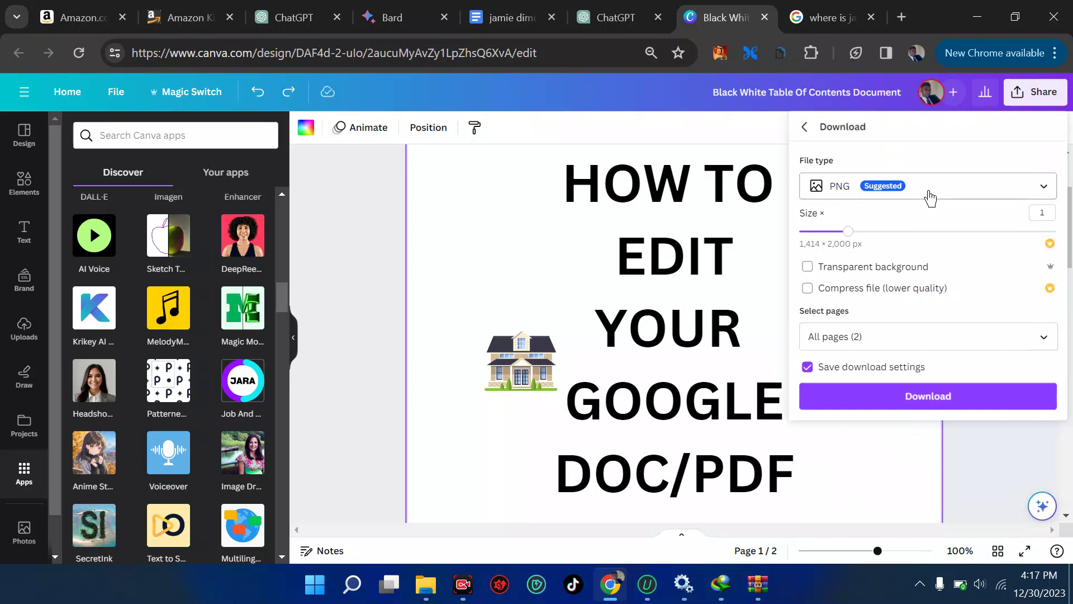
{"action": "left_click", "coordinate": [930, 197]}
{"action": "scroll", "coordinate": [917, 268], "scroll_direction": "down", "scroll_amount": 1}
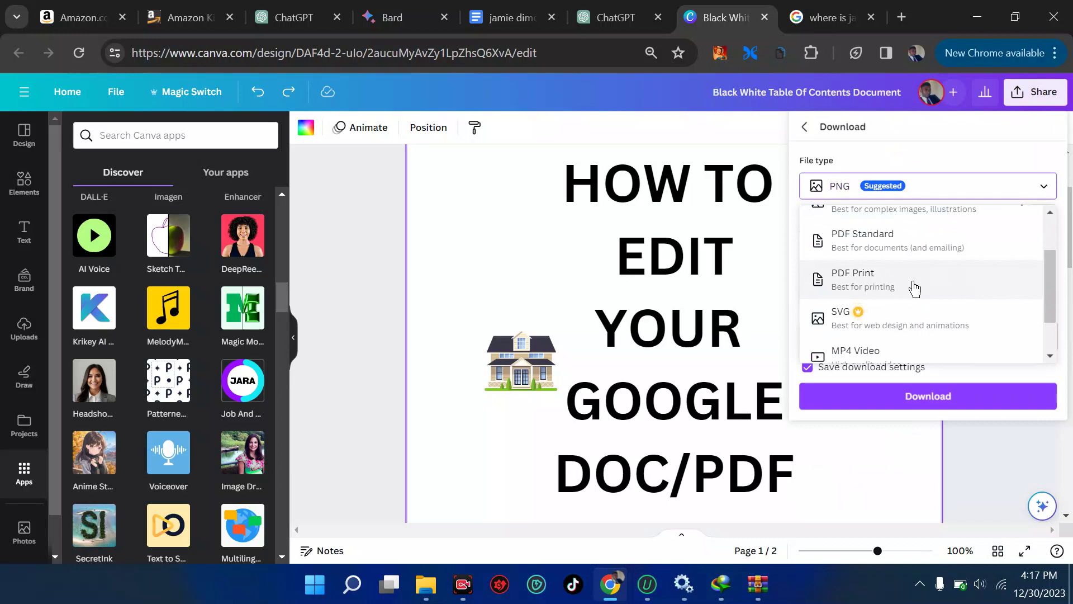
{"action": "scroll", "coordinate": [894, 332], "scroll_direction": "down", "scroll_amount": 1}
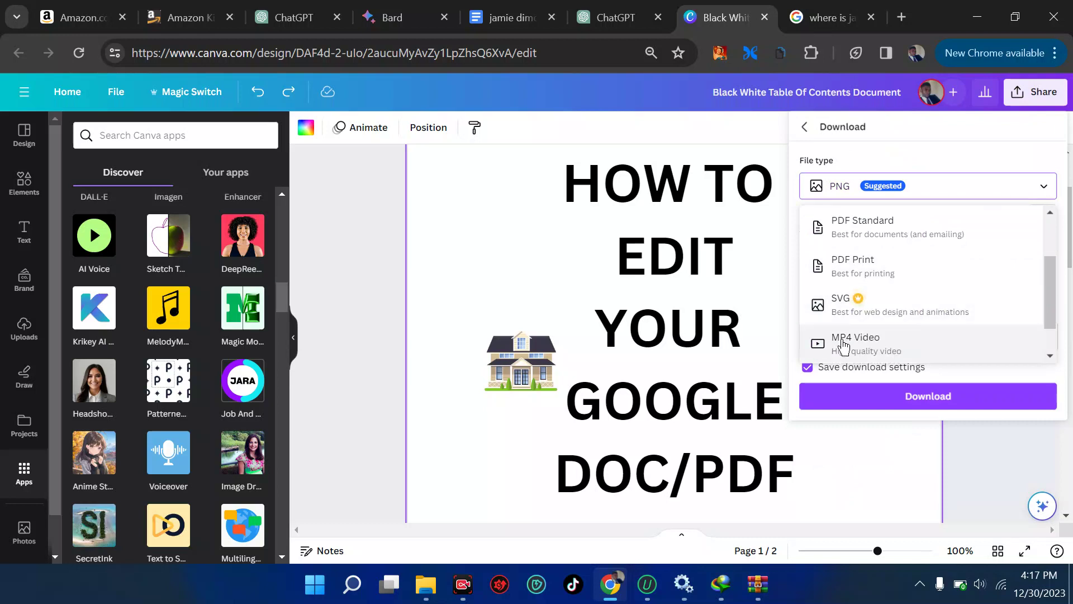
{"action": "scroll", "coordinate": [861, 335], "scroll_direction": "up", "scroll_amount": 1}
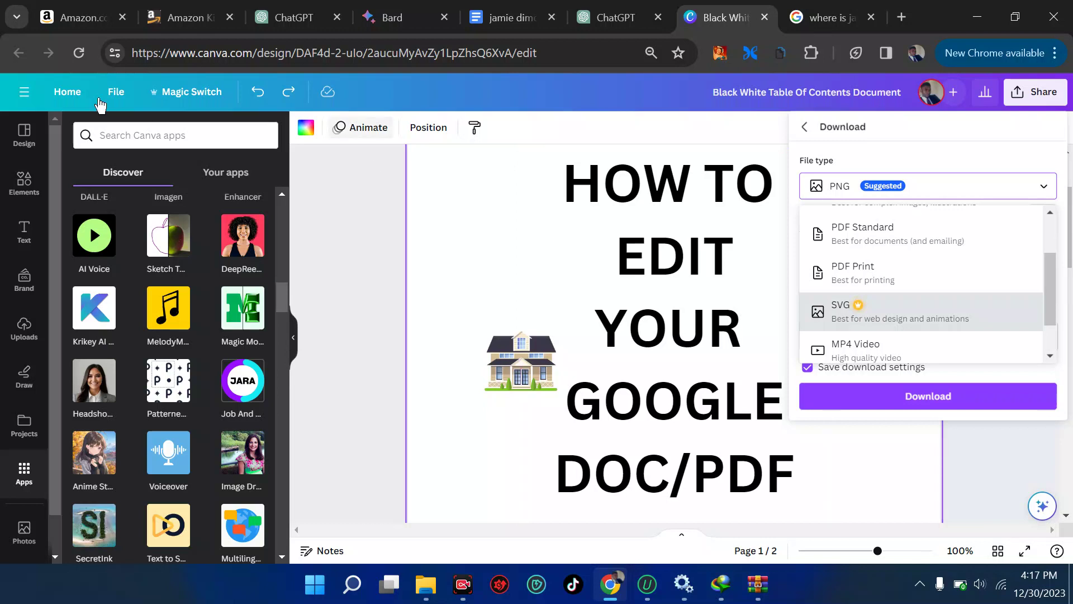
- Leave the design and return to the Canva home page
{"action": "left_click", "coordinate": [59, 95]}
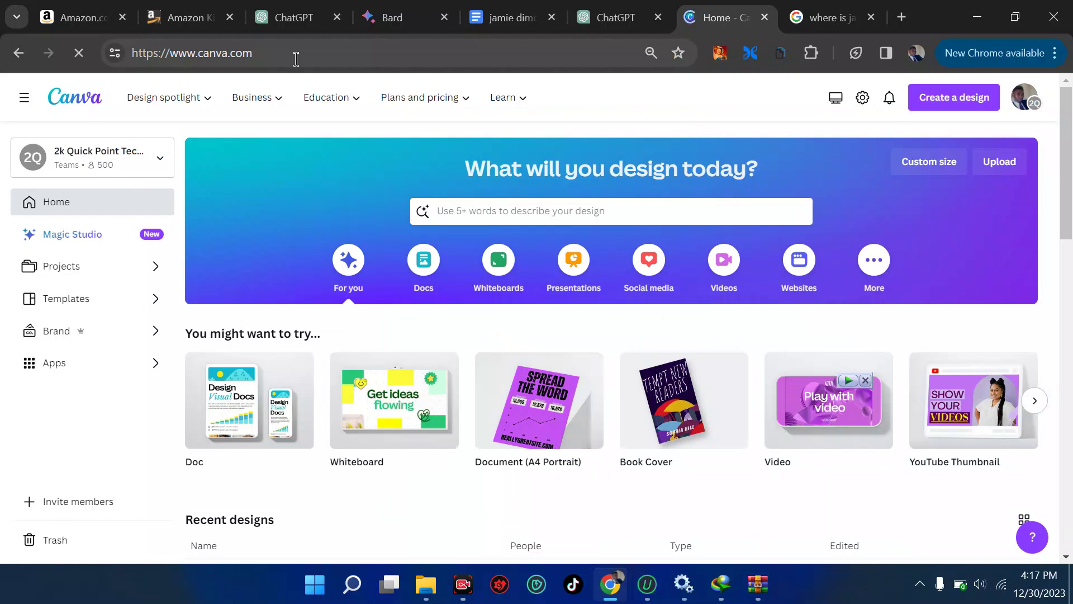
- Look over the Canva home page's navigation menus, narrow the browser window, and check the main menu in the compact layout
{"action": "mouse_move", "coordinate": [520, 82]}
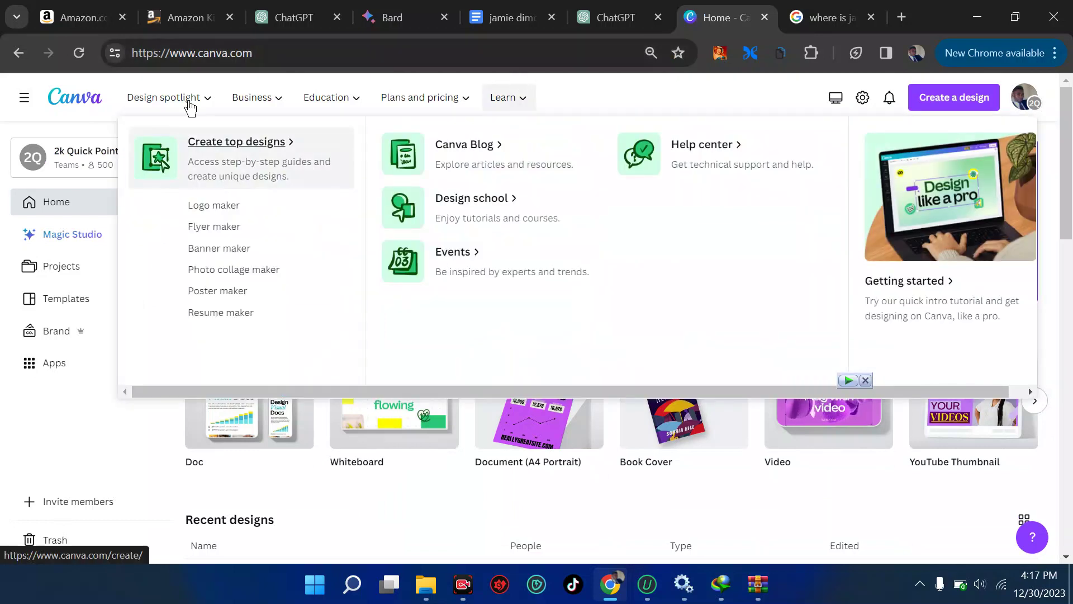
{"action": "mouse_move", "coordinate": [167, 108]}
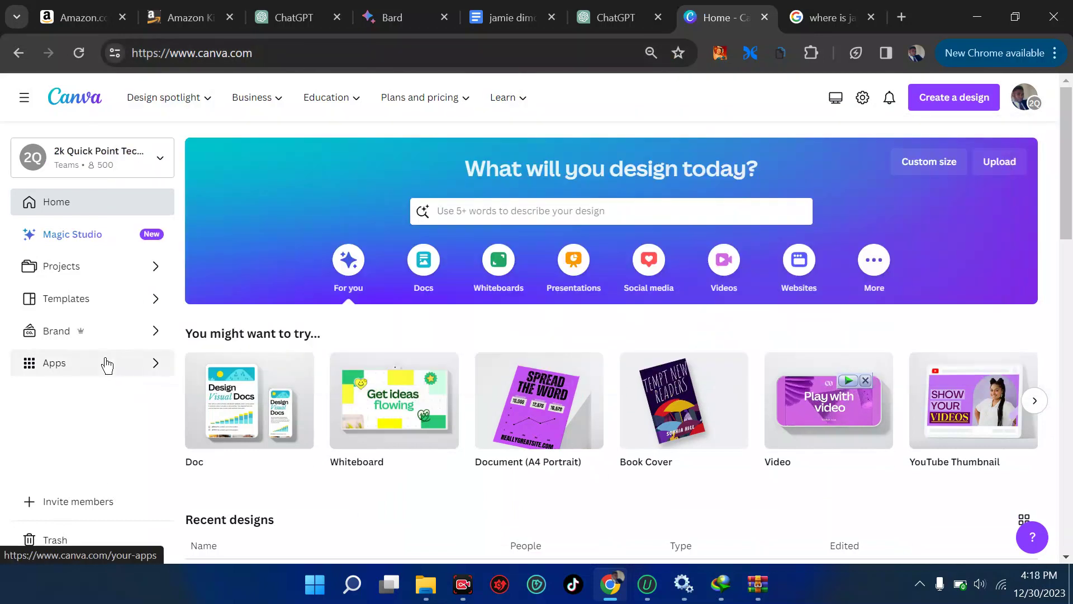
{"action": "left_click", "coordinate": [1016, 17]}
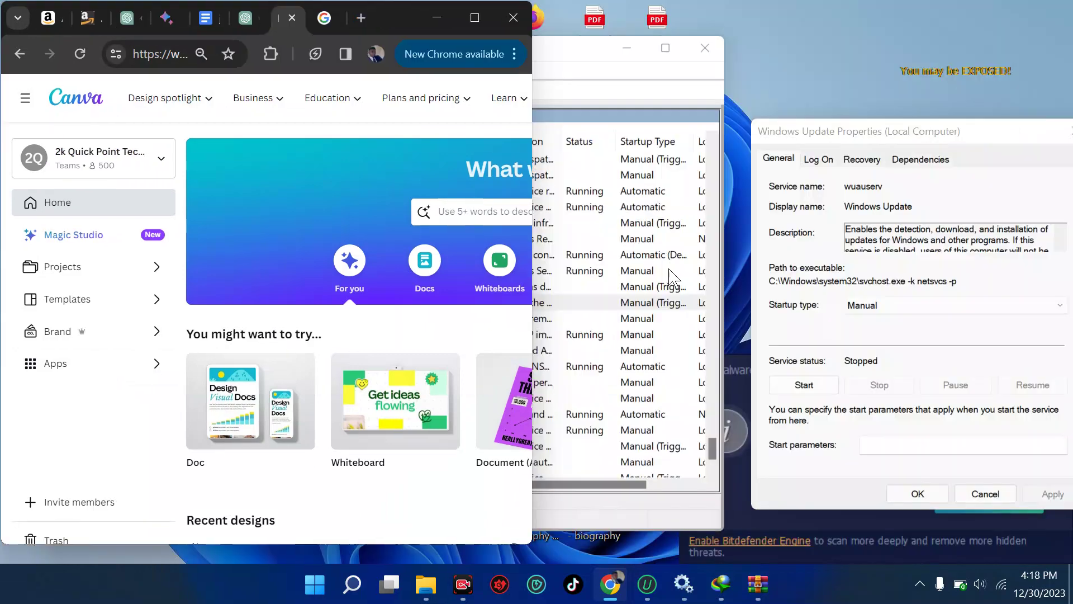
{"action": "left_click_drag", "start_coordinate": [534, 194], "coordinate": [207, 226]}
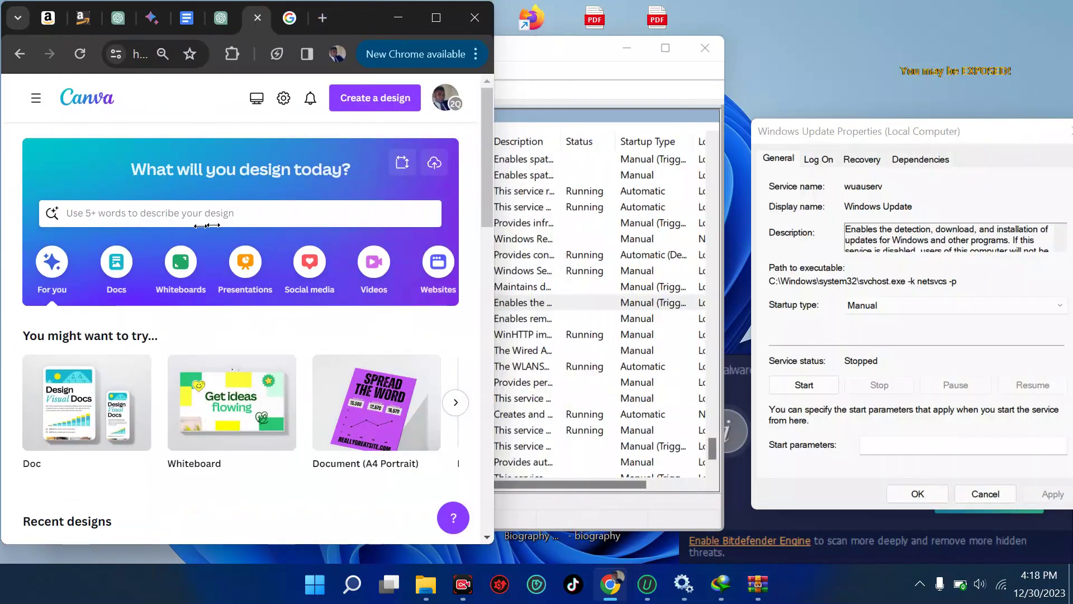
{"action": "left_click", "coordinate": [35, 99]}
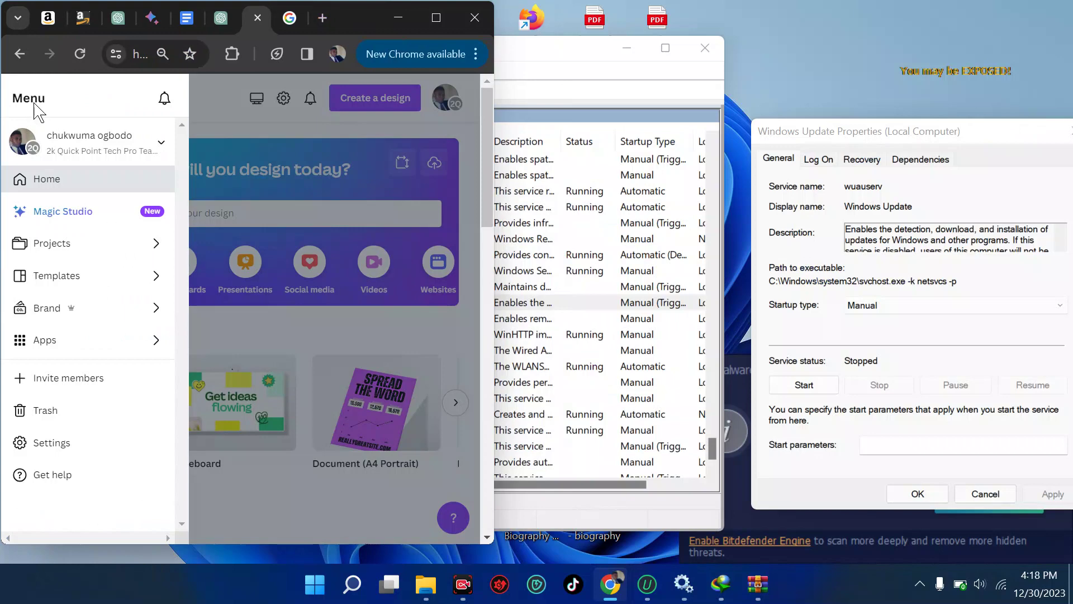
{"action": "left_click", "coordinate": [216, 106]}
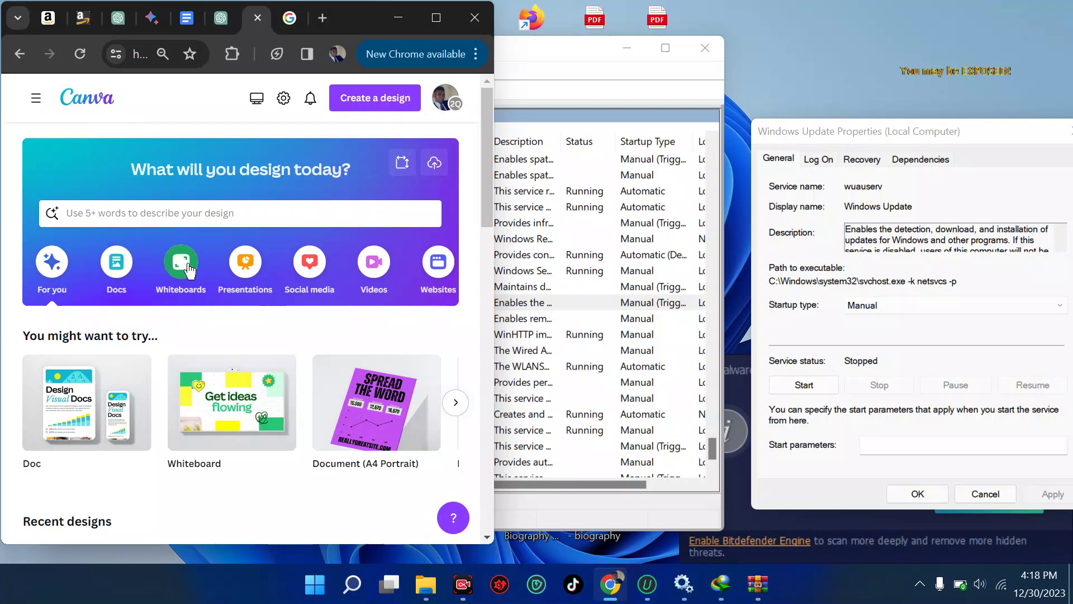
- Browse the home page's design categories, view the suggestions under More, and return to the For you suggestions
{"action": "scroll", "coordinate": [240, 274], "scroll_direction": "right", "scroll_amount": 1}
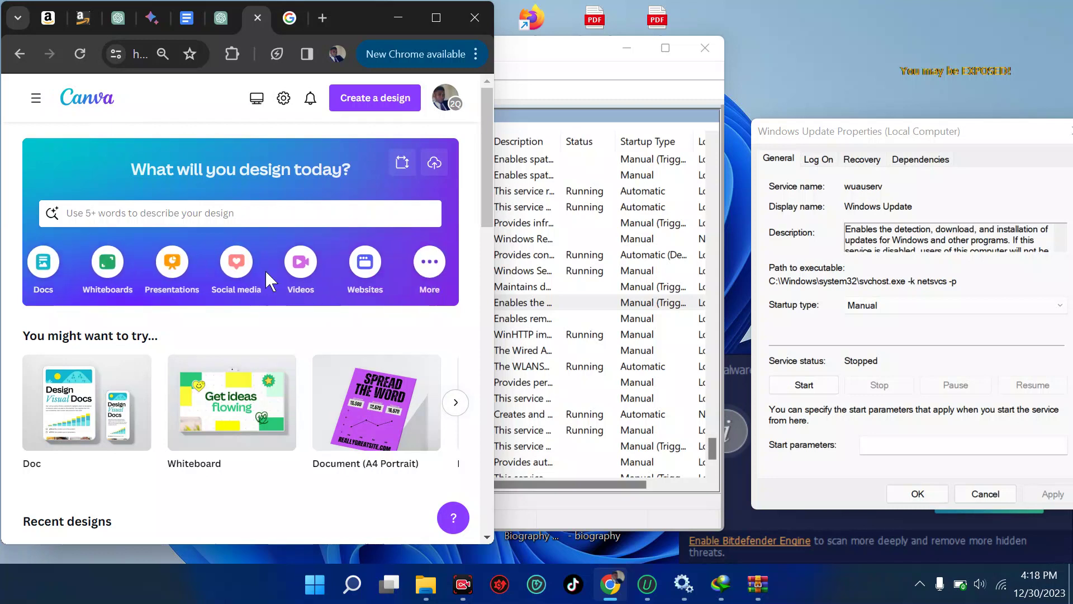
{"action": "left_click", "coordinate": [439, 268]}
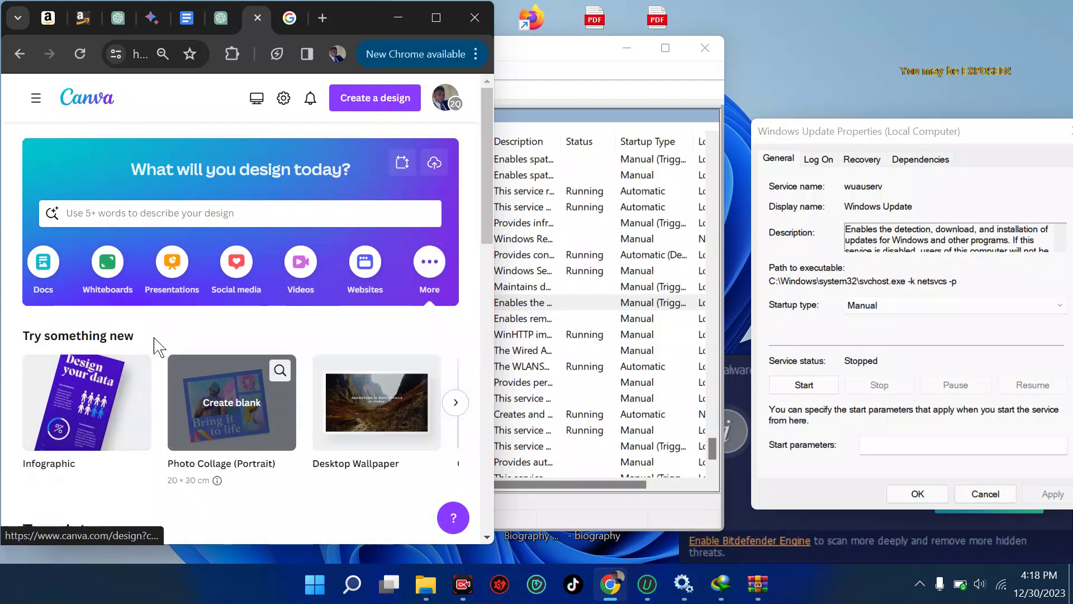
{"action": "scroll", "coordinate": [28, 286], "scroll_direction": "left", "scroll_amount": 1}
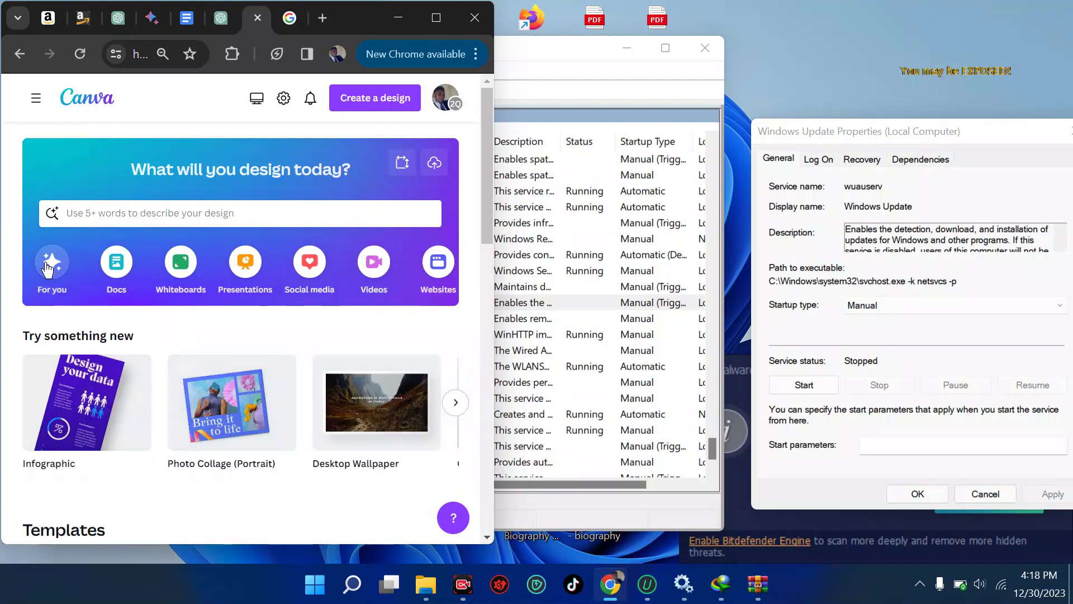
{"action": "left_click", "coordinate": [47, 269]}
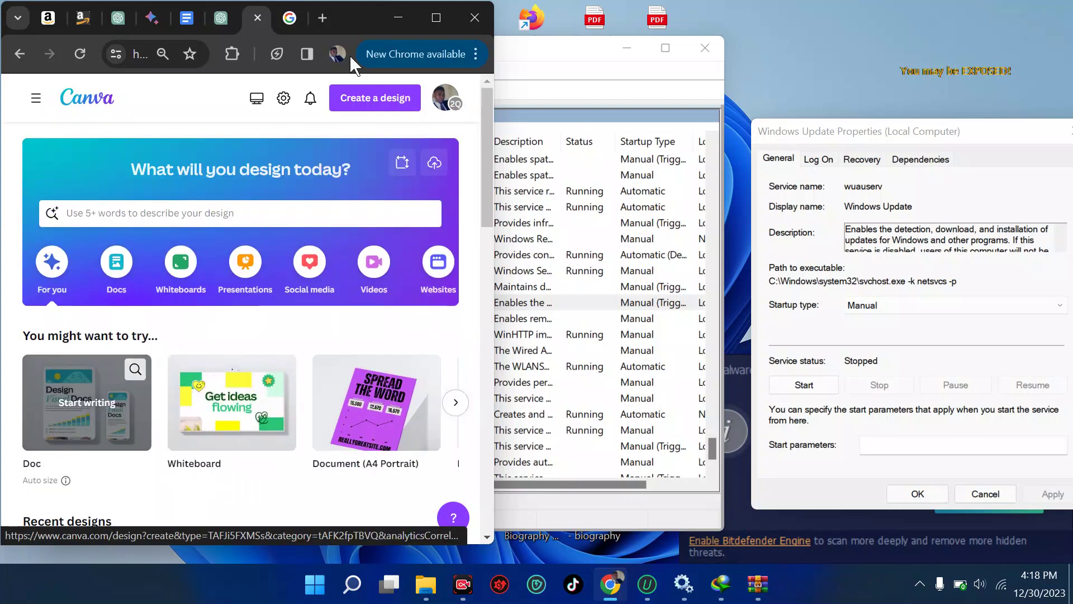
- Check the compact main menu once more and look through the row of design categories up to Websites and More
{"action": "left_click", "coordinate": [431, 18]}
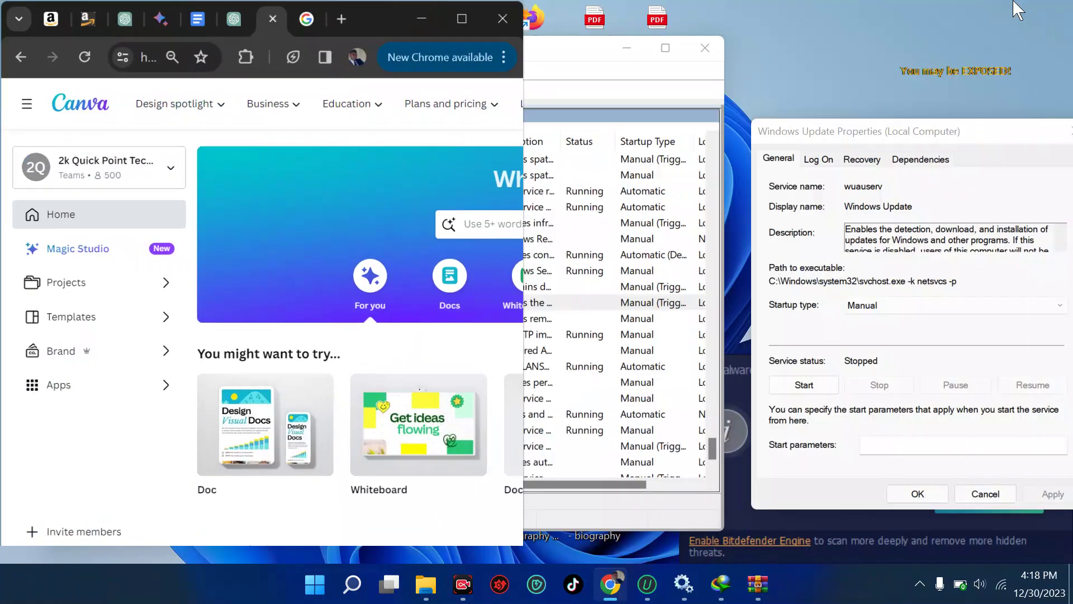
{"action": "left_click", "coordinate": [1015, 9]}
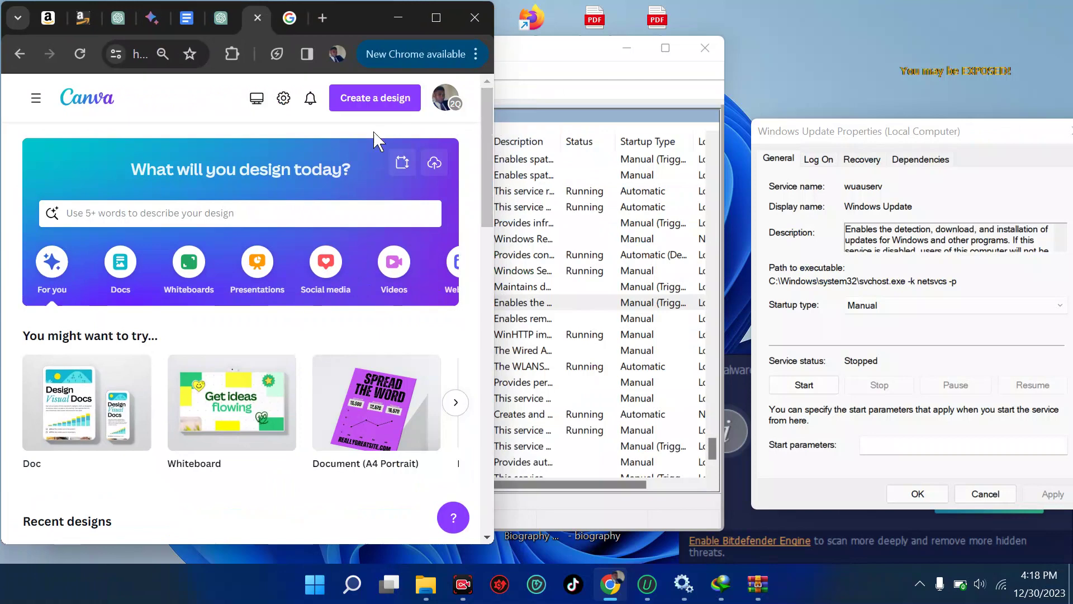
{"action": "left_click", "coordinate": [36, 98]}
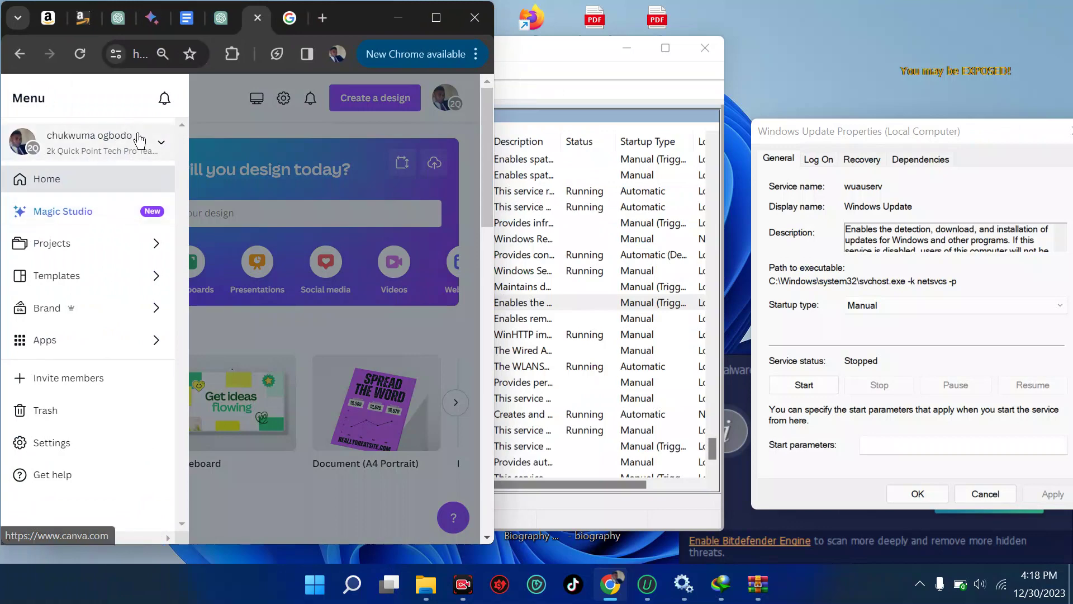
{"action": "left_click", "coordinate": [223, 122]}
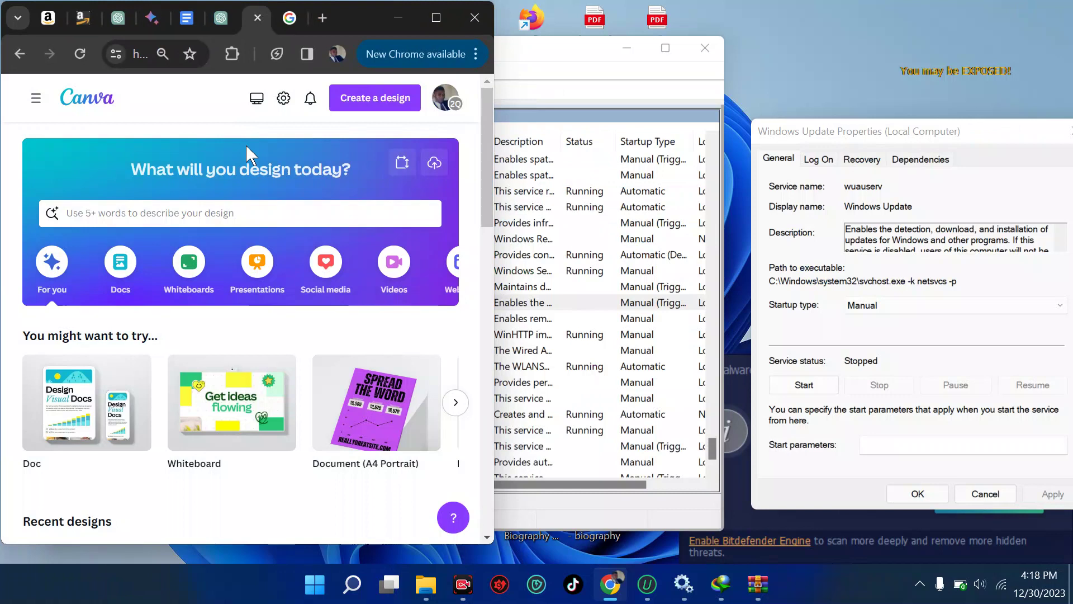
{"action": "scroll", "coordinate": [336, 265], "scroll_direction": "right", "scroll_amount": 2}
{"action": "scroll", "coordinate": [345, 274], "scroll_direction": "left", "scroll_amount": 2}
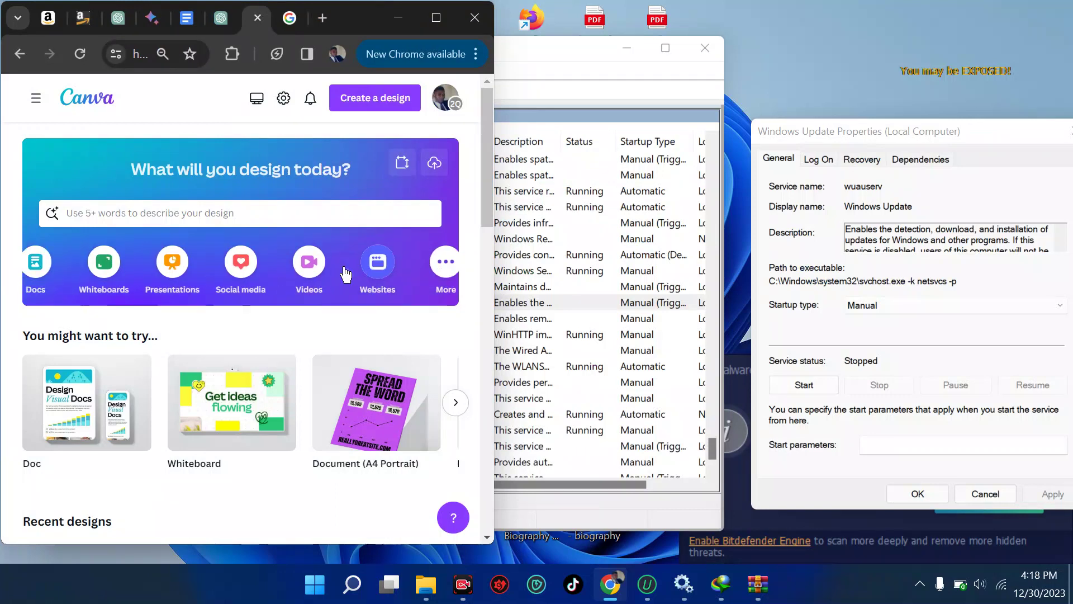
- Search Canva for "DOC", look through the template suggestions, and return the browser window to full size
{"action": "left_click", "coordinate": [214, 217]}
{"action": "type", "text": "DOC"}
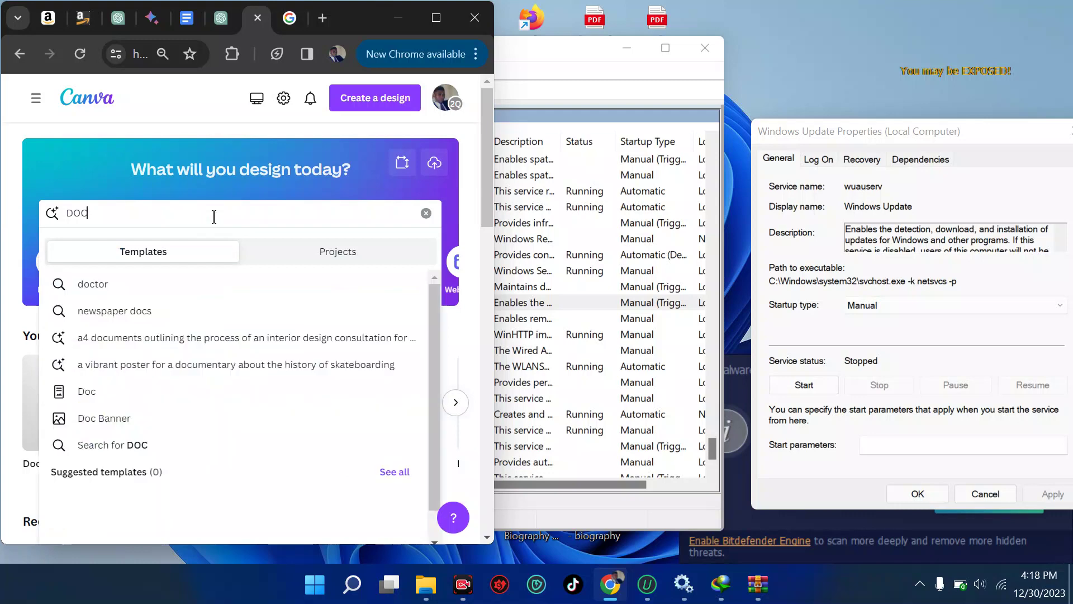
{"action": "scroll", "coordinate": [263, 391], "scroll_direction": "down", "scroll_amount": 1}
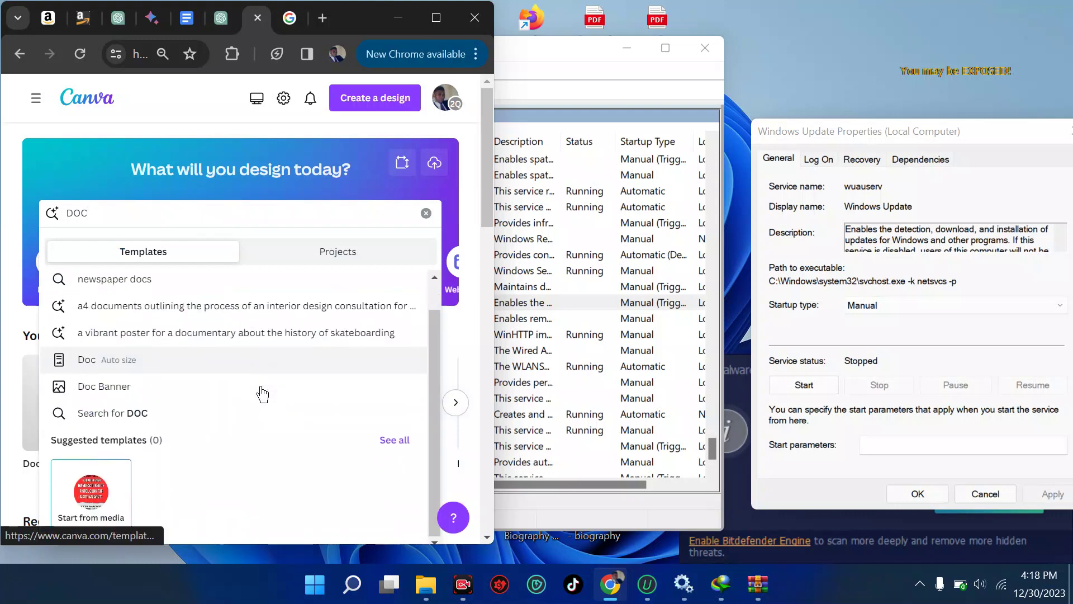
{"action": "scroll", "coordinate": [264, 392], "scroll_direction": "down", "scroll_amount": 2}
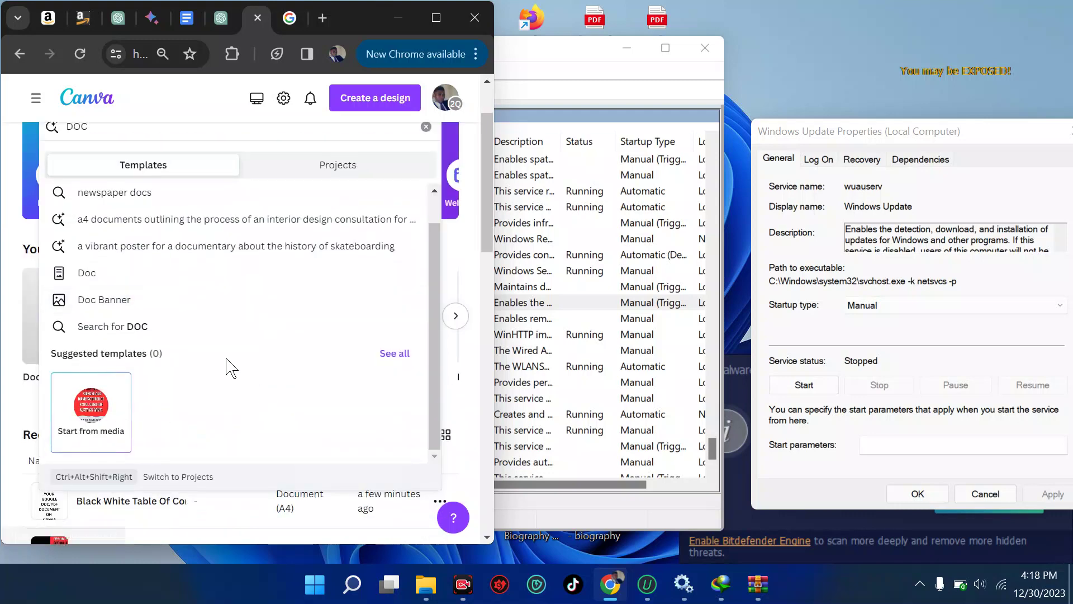
{"action": "left_click", "coordinate": [436, 17]}
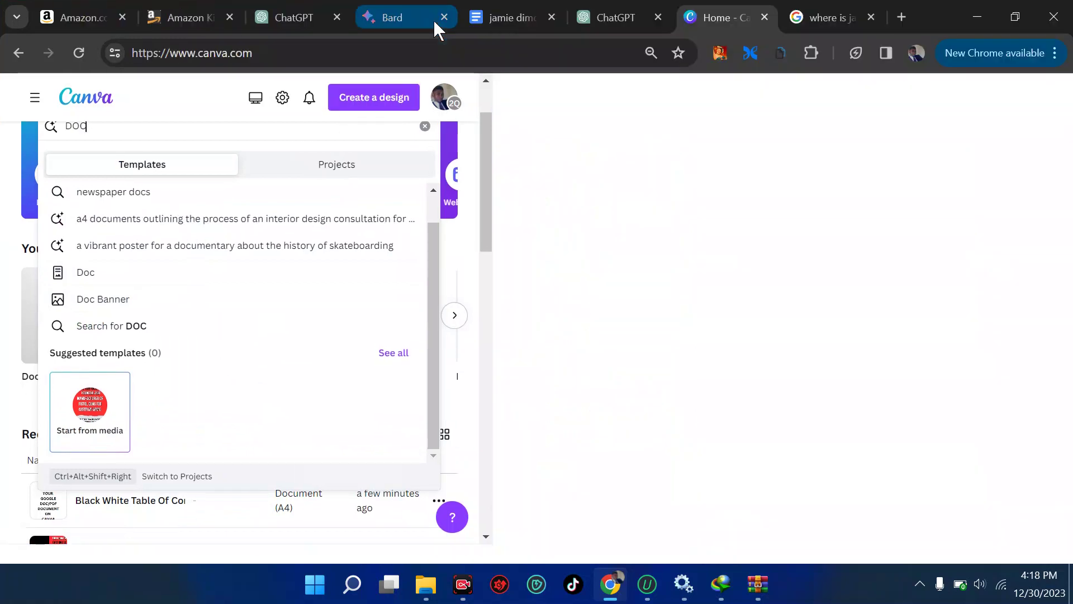
{"action": "mouse_move", "coordinate": [203, 103]}
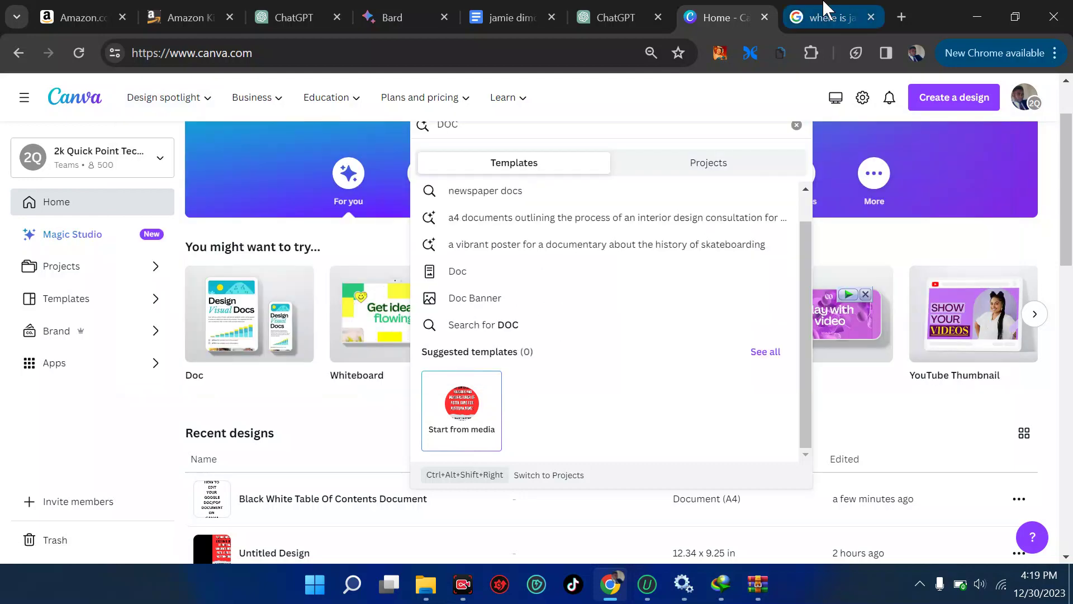
- Search the web for "canva pdf editor" and open Canva's Free Online PDF Editor page
{"action": "left_click", "coordinate": [826, 17]}
{"action": "left_click", "coordinate": [483, 54]}
{"action": "type", "text": "CANVA PDF"}
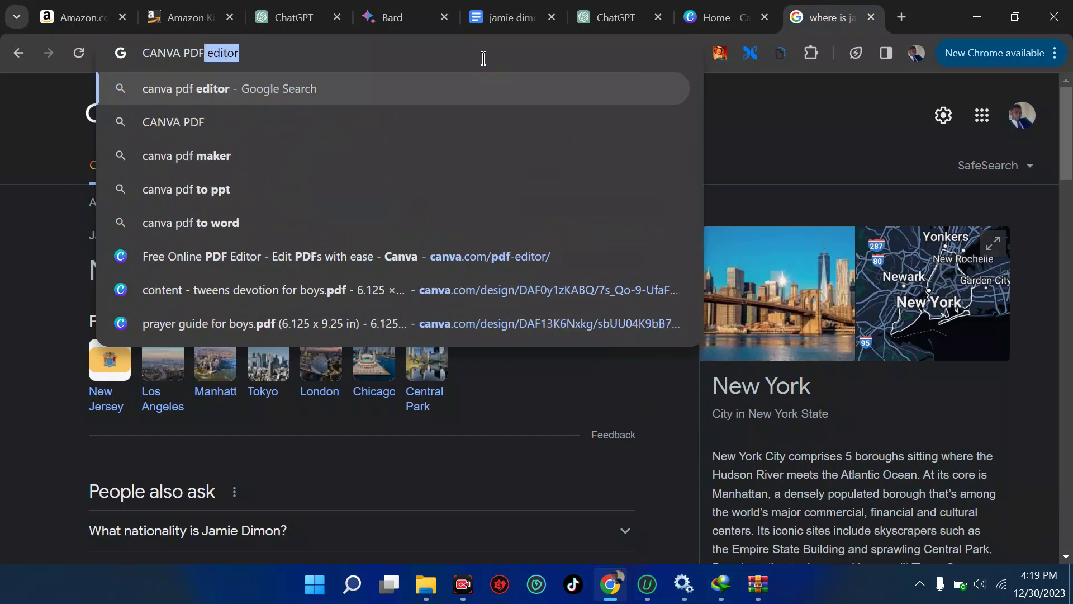
{"action": "key", "text": "Return"}
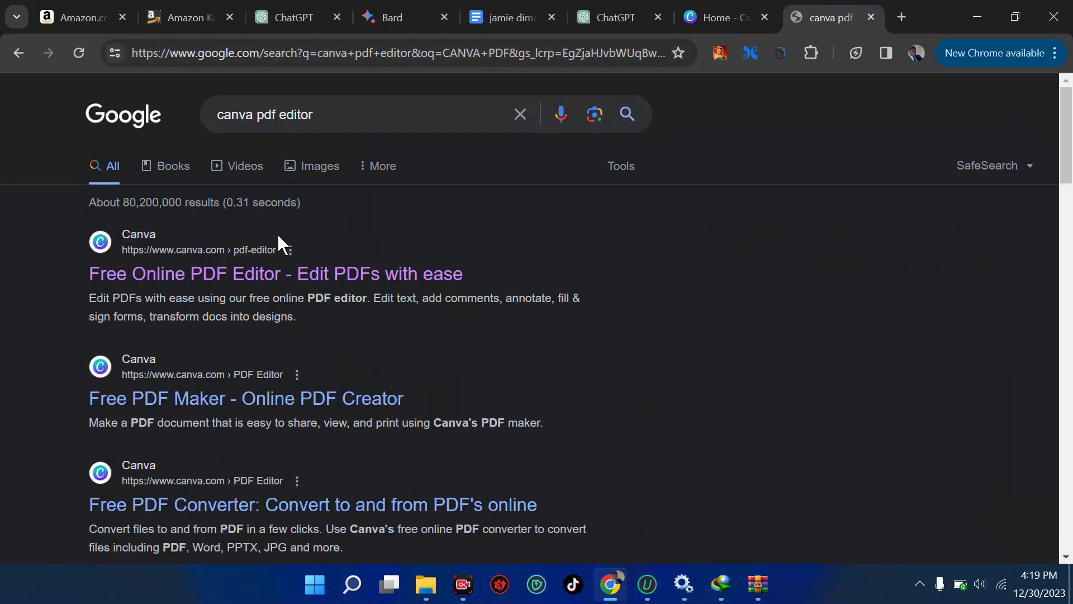
{"action": "left_click", "coordinate": [266, 267]}
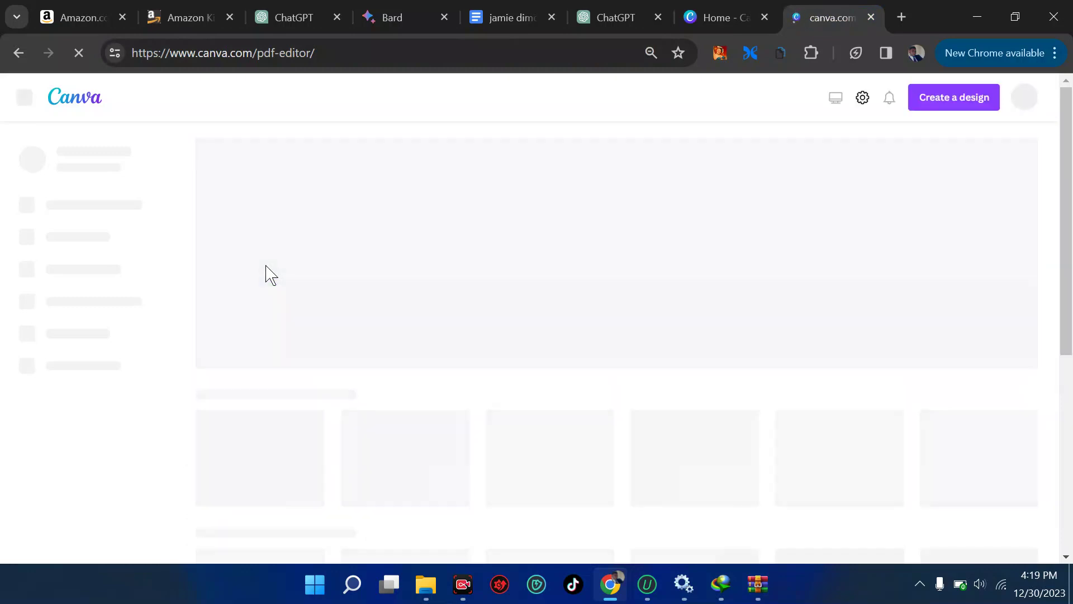
- Open the PDF Editor page from the Canva home page's navigation as well and find its PDF upload option
{"action": "left_click", "coordinate": [705, 17]}
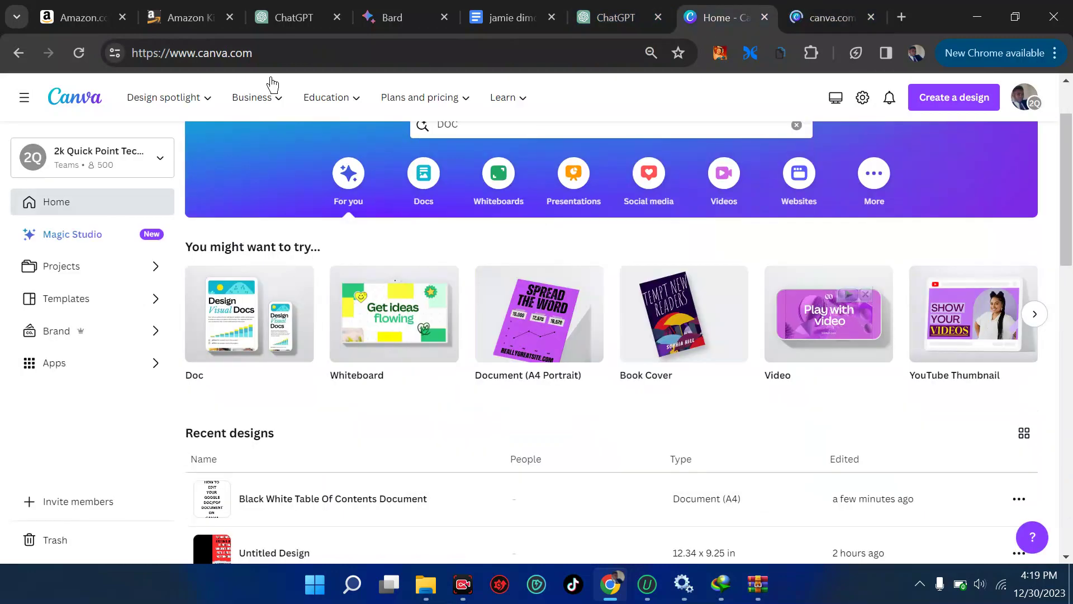
{"action": "mouse_move", "coordinate": [289, 102]}
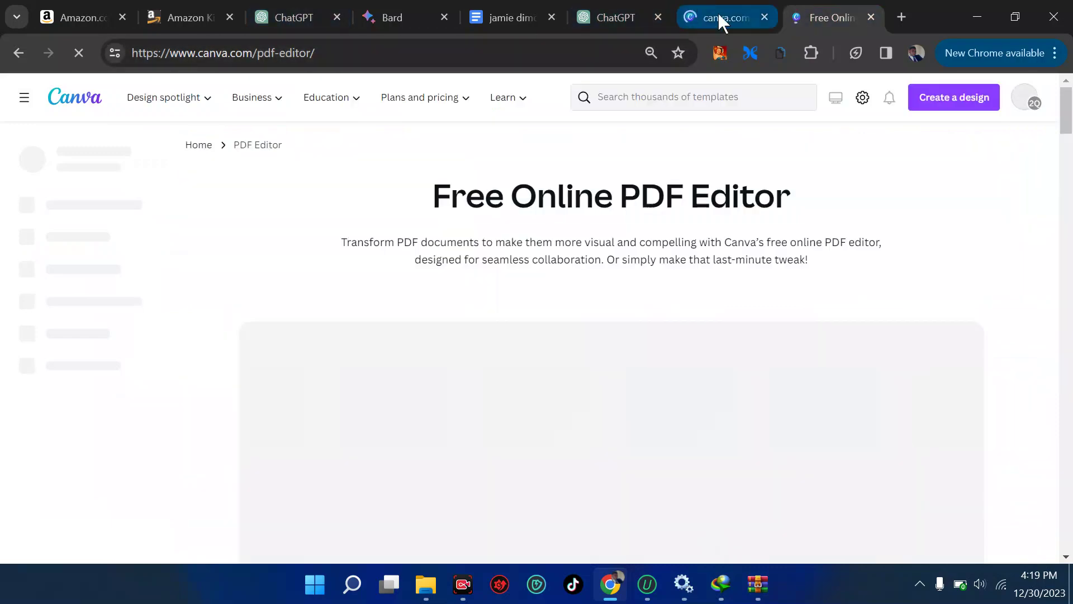
{"action": "left_click", "coordinate": [721, 20]}
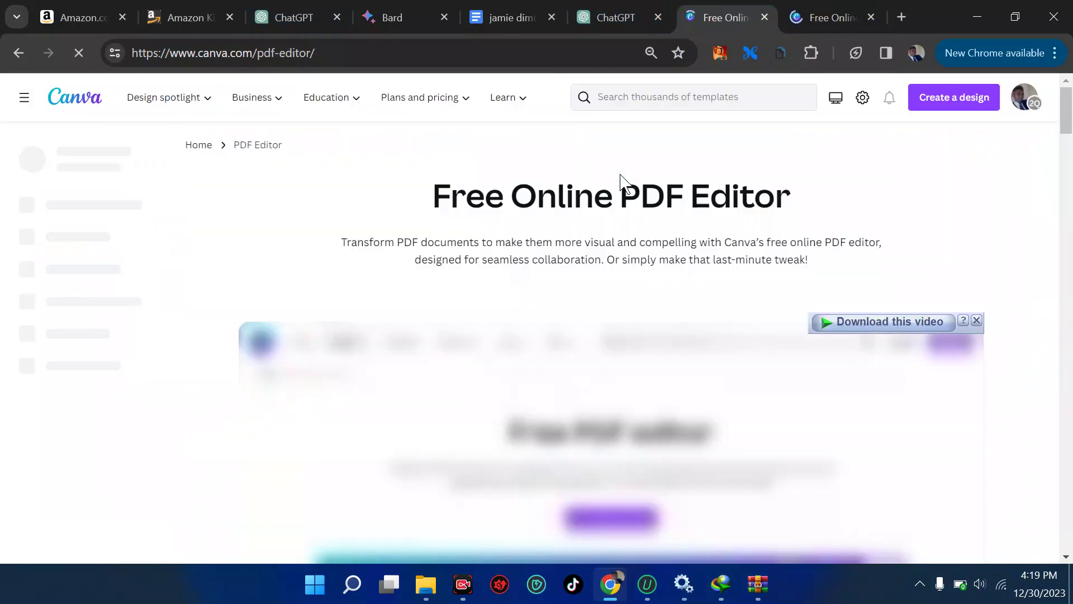
{"action": "scroll", "coordinate": [620, 182], "scroll_direction": "down", "scroll_amount": 1}
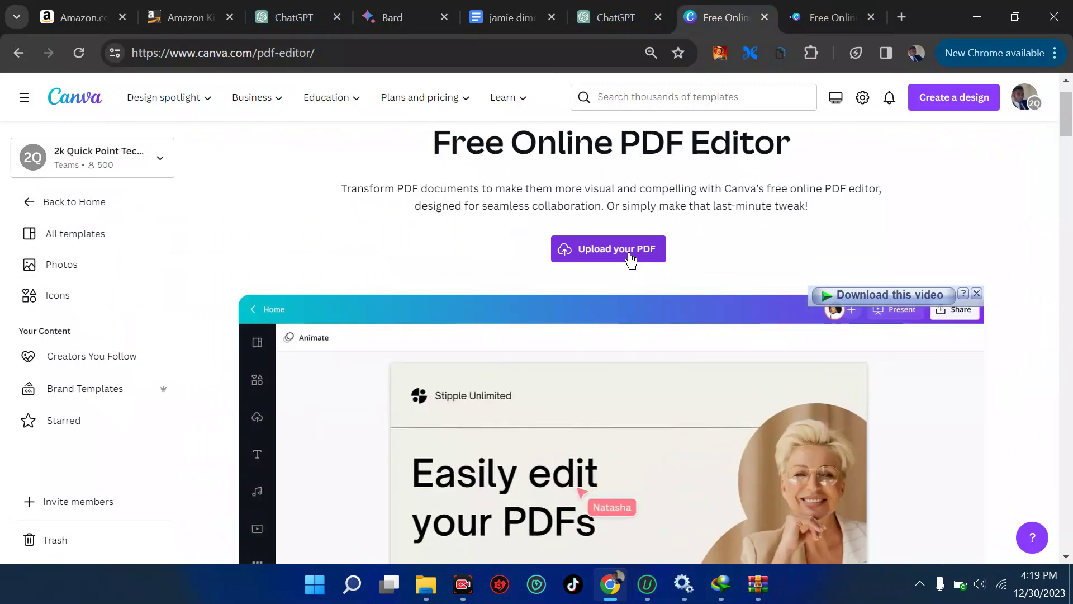
- Search the web for "convert word to pdf" in a new browser tab
{"action": "left_click", "coordinate": [901, 17]}
{"action": "left_click", "coordinate": [556, 45]}
{"action": "type", "text": "CONVE"}
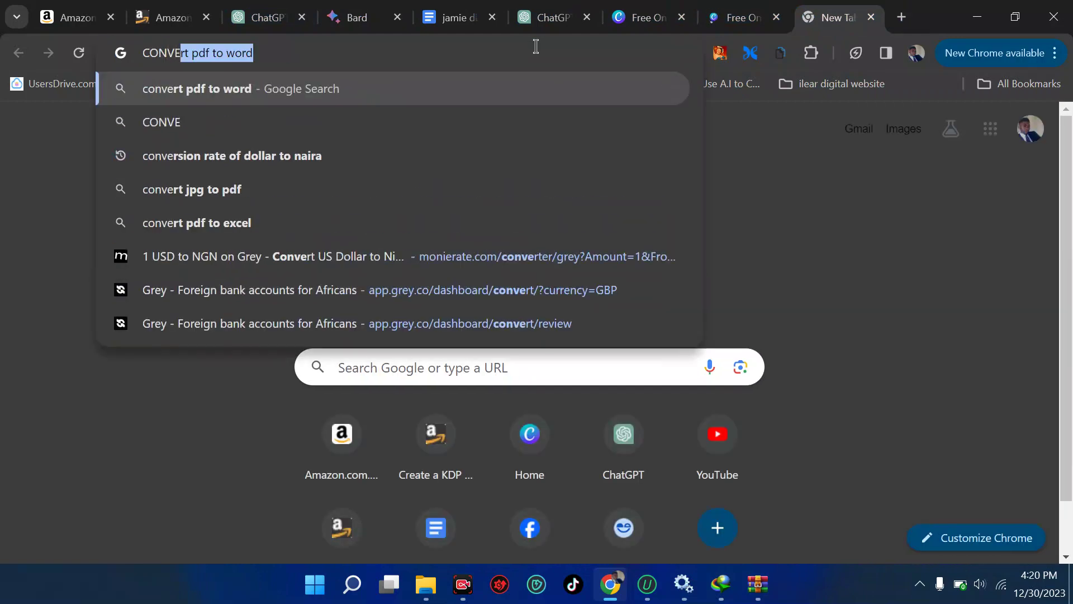
{"action": "type", "text": "RT T"}
{"action": "key", "text": "BackSpace"}
{"action": "type", "text": "WORD OT"}
{"action": "key", "text": "BackSpace"}
{"action": "key", "text": "BackSpace"}
{"action": "type", "text": "TO PDF"}
{"action": "key", "text": "Return"}
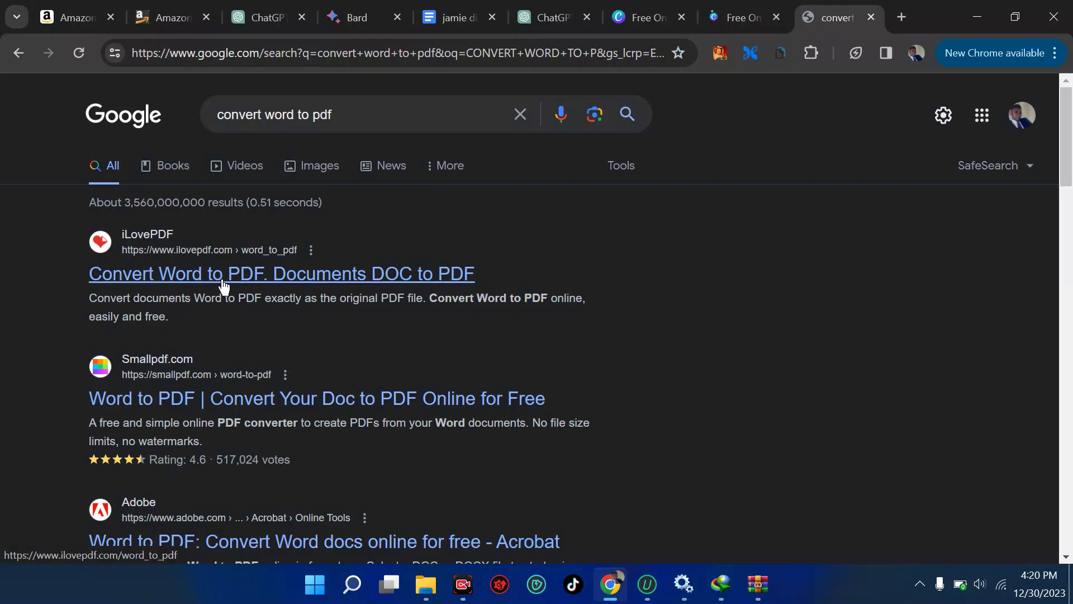
- Switch to the jamie dimon biography in Google Docs and delete the promotional image above the Early Life & Education heading
{"action": "left_click", "coordinate": [646, 14]}
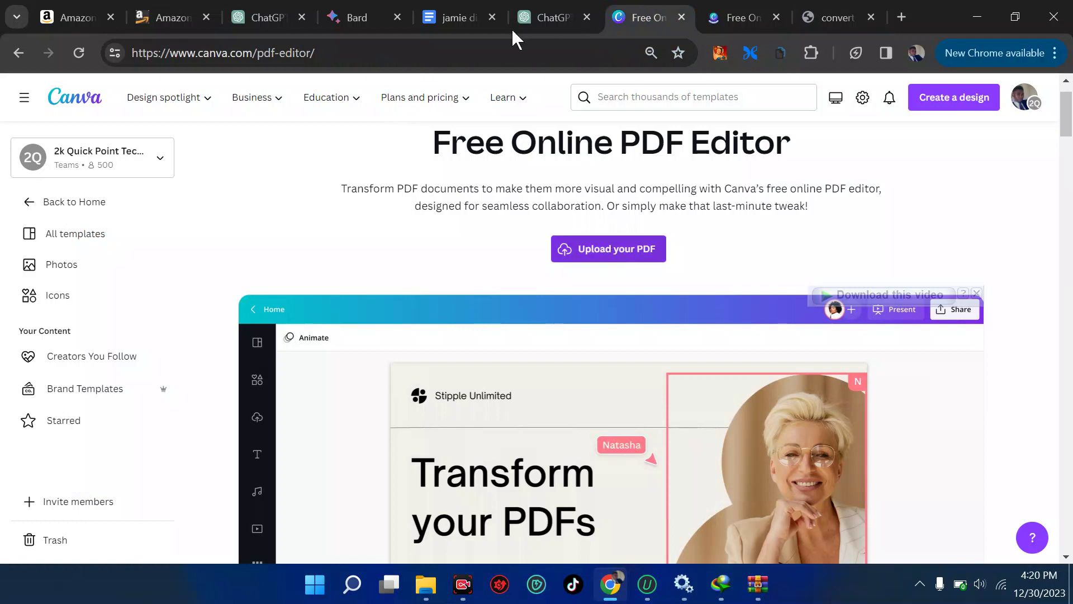
{"action": "left_click", "coordinate": [476, 11]}
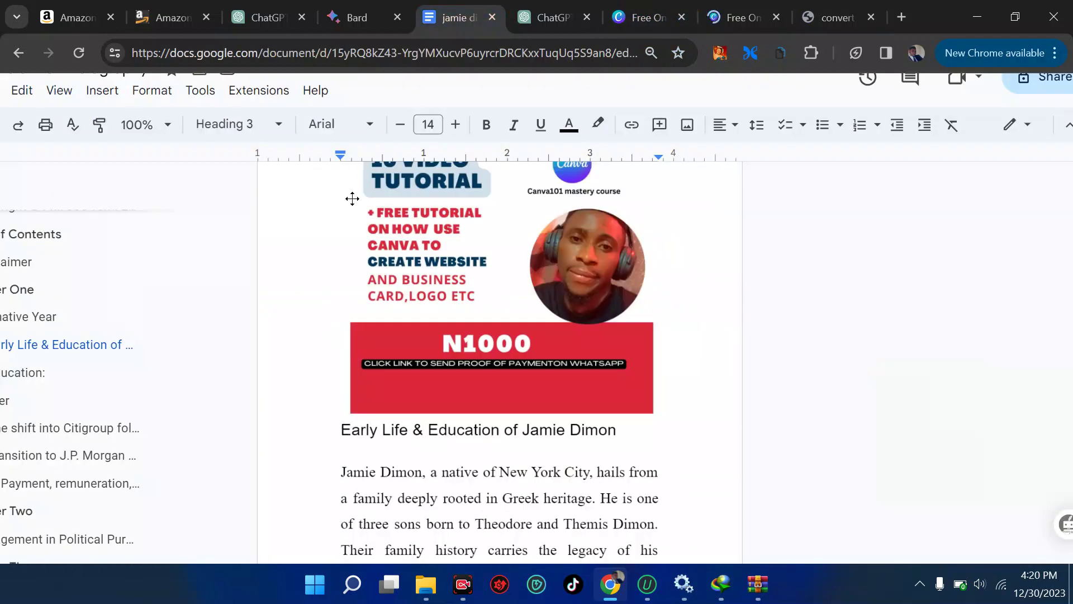
{"action": "scroll", "coordinate": [352, 198], "scroll_direction": "up", "scroll_amount": 3}
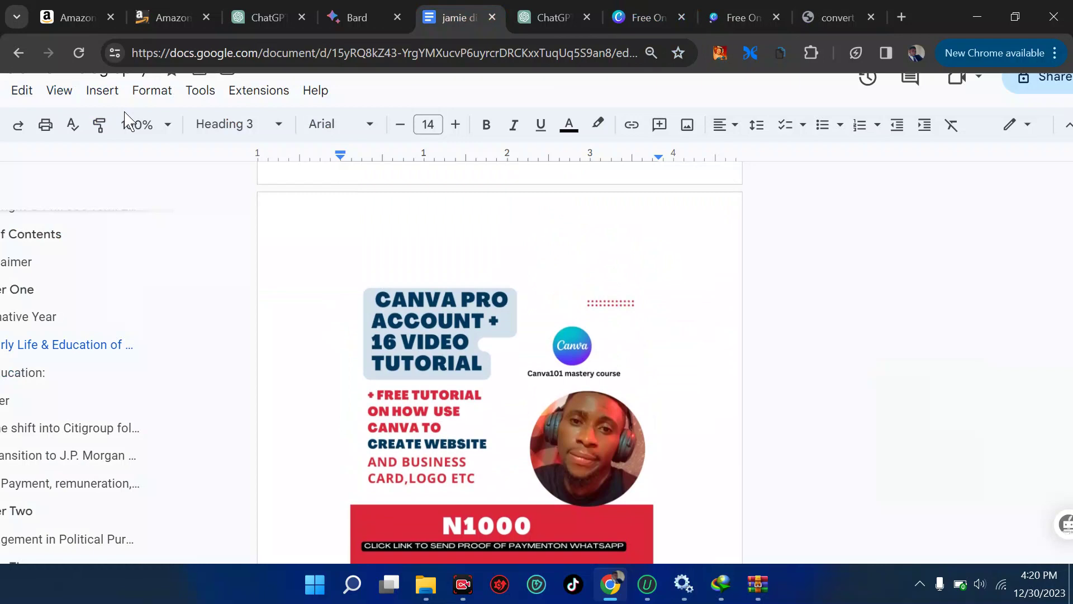
{"action": "key", "text": "BackSpace"}
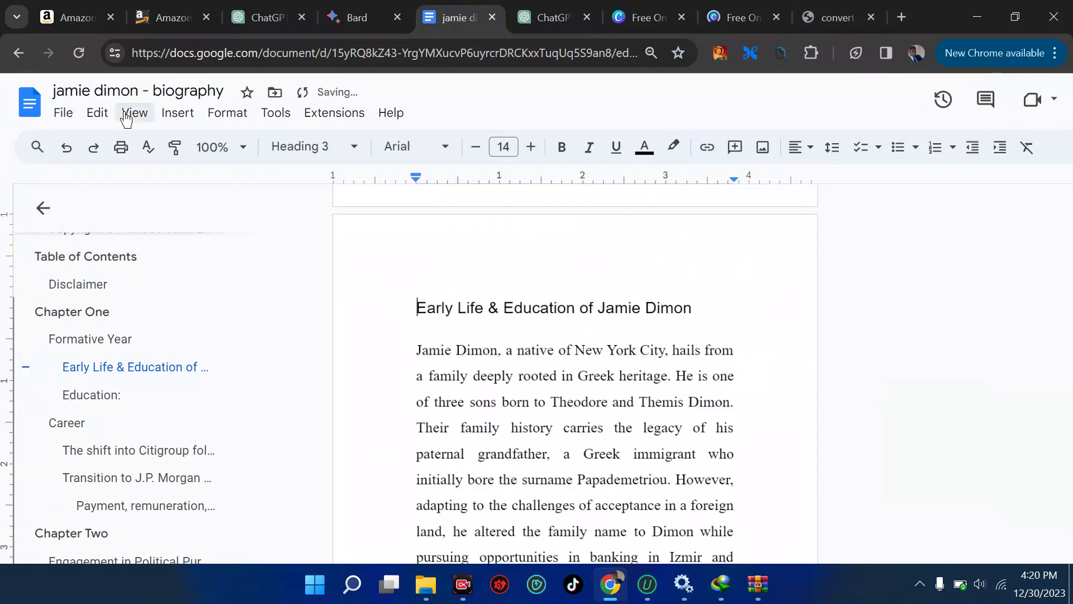
- Download the jamie dimon biography as a PDF Document (.pdf) from Google Docs and start the download
{"action": "left_click", "coordinate": [63, 114]}
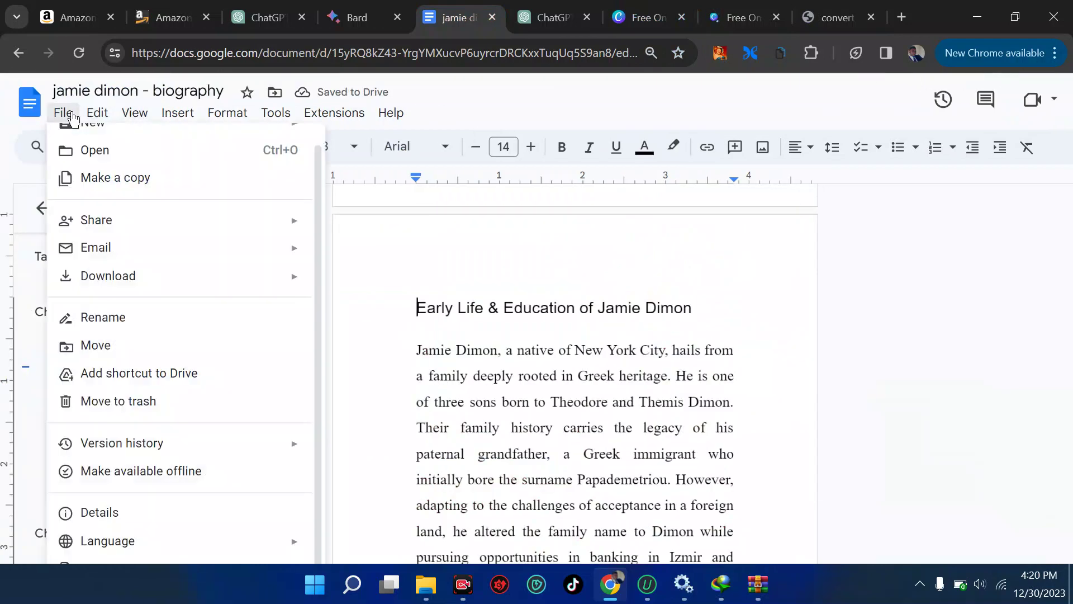
{"action": "mouse_move", "coordinate": [245, 285]}
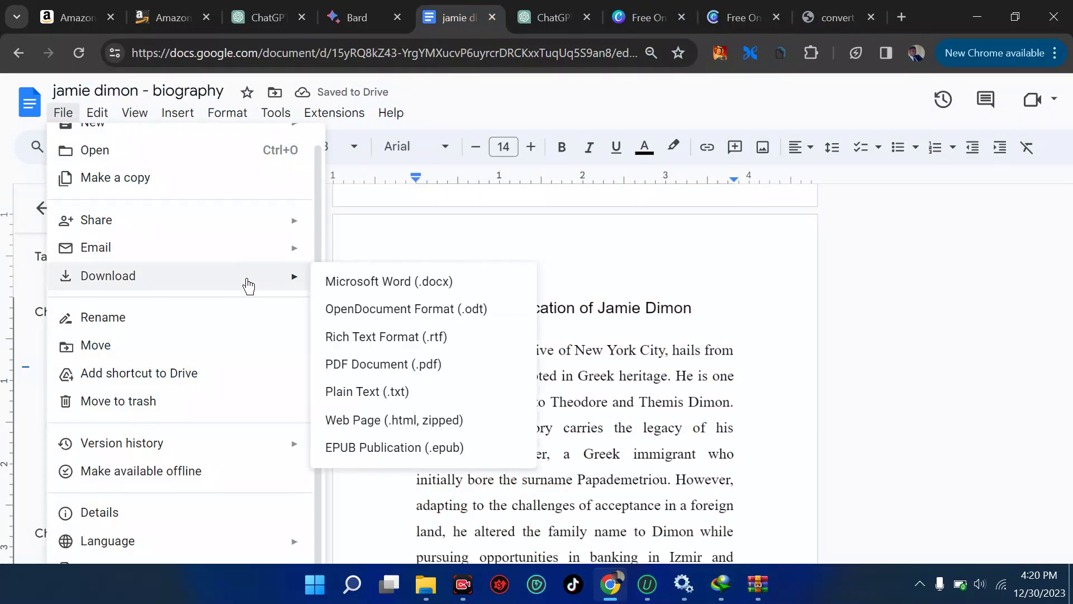
{"action": "left_click", "coordinate": [424, 365]}
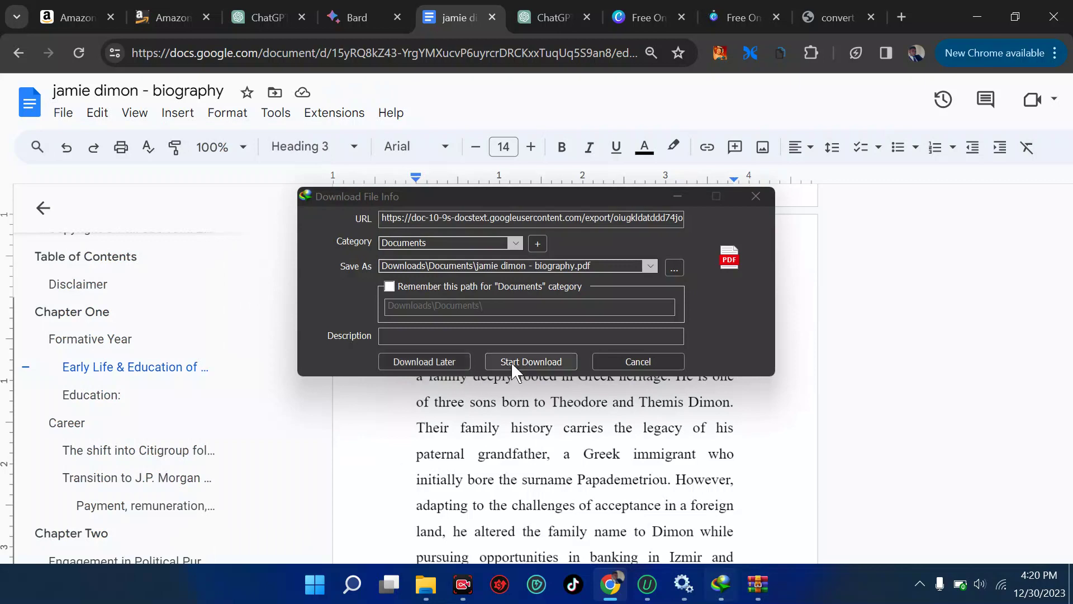
{"action": "left_click", "coordinate": [513, 364]}
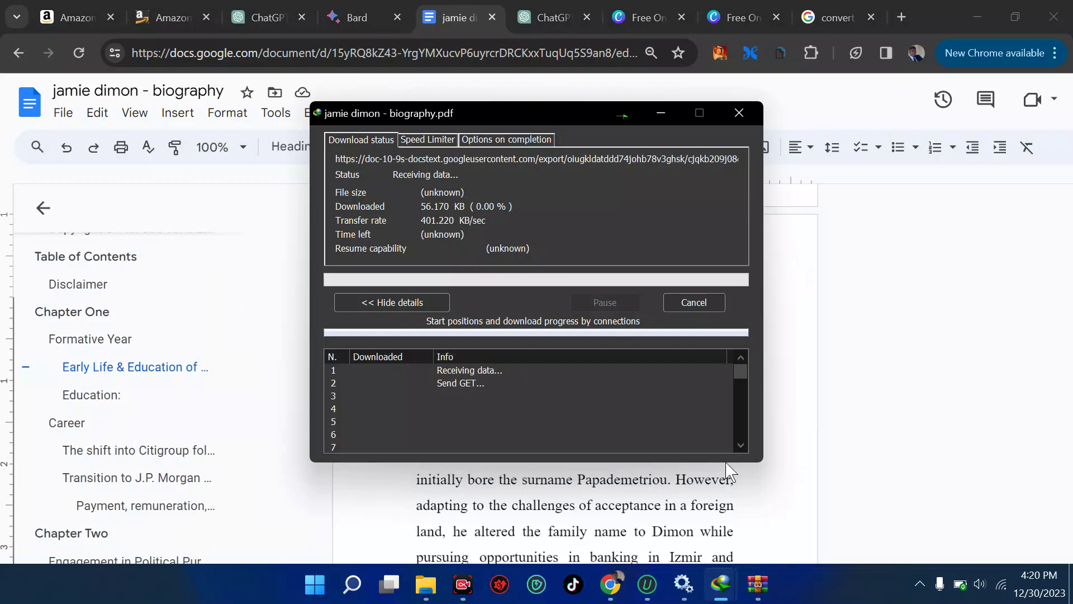
- Move the downloaded "jamie dimon - biography.pdf" from the download manager to the Desktop, replacing the existing copy, and return to the browser
{"action": "mouse_move", "coordinate": [721, 584]}
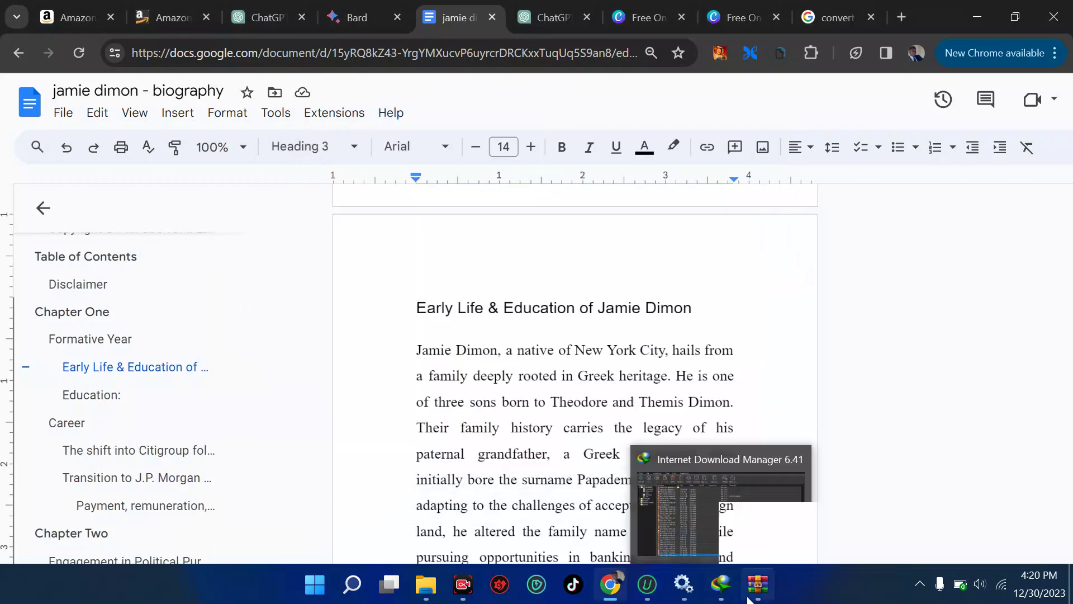
{"action": "left_click", "coordinate": [723, 505]}
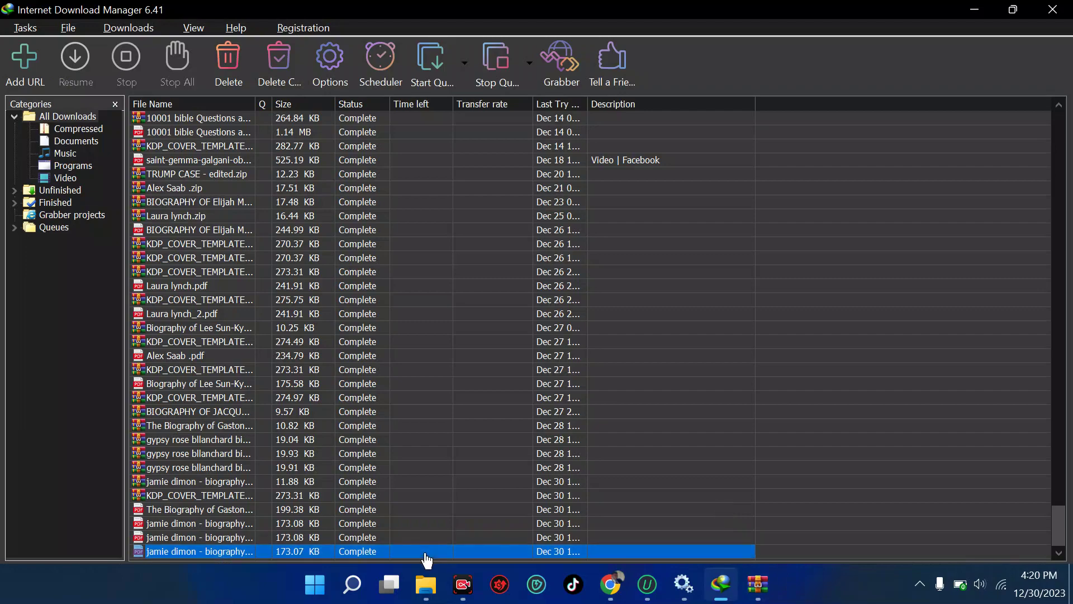
{"action": "left_click", "coordinate": [1068, 599]}
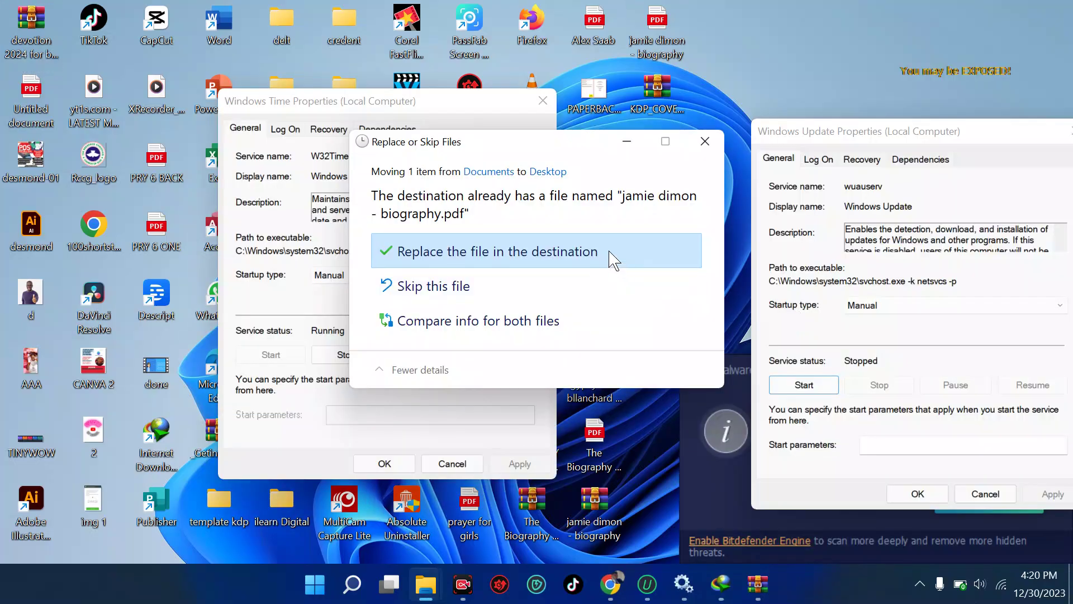
{"action": "left_click", "coordinate": [614, 260]}
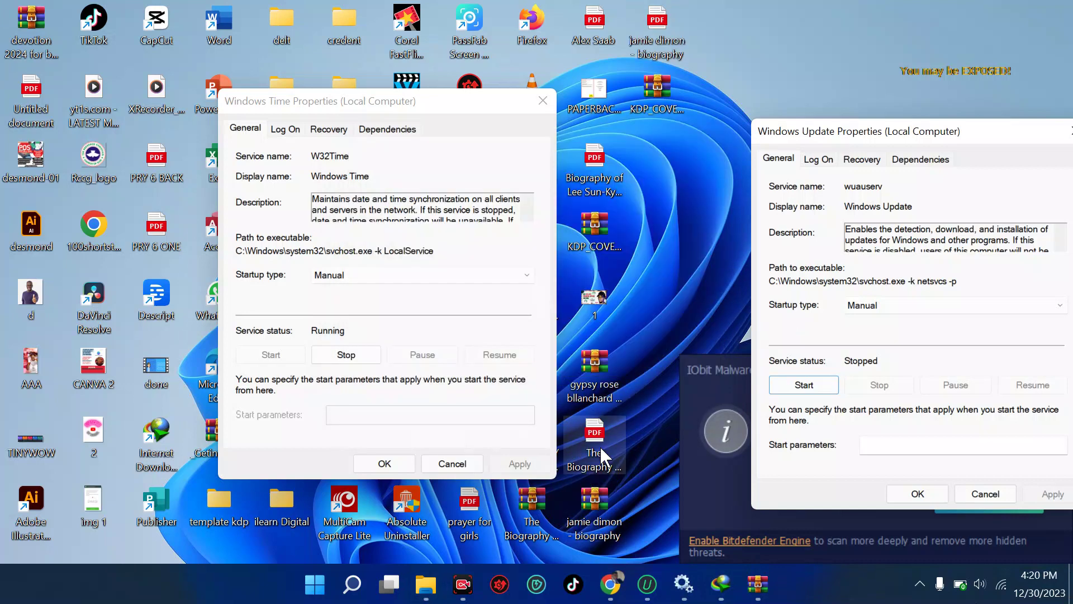
{"action": "left_click", "coordinate": [599, 446]}
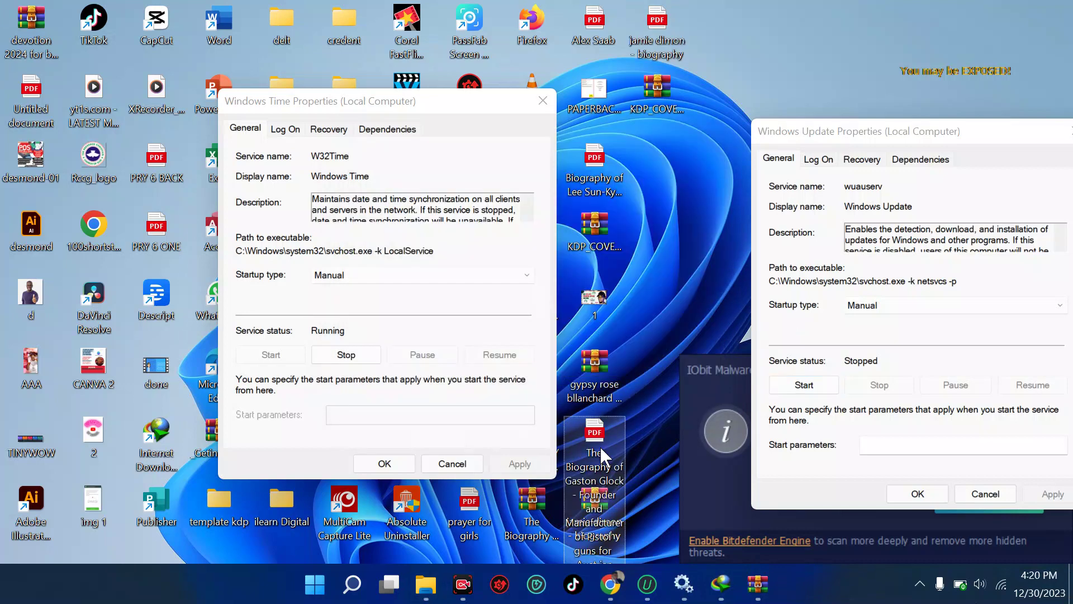
{"action": "left_click", "coordinate": [604, 597]}
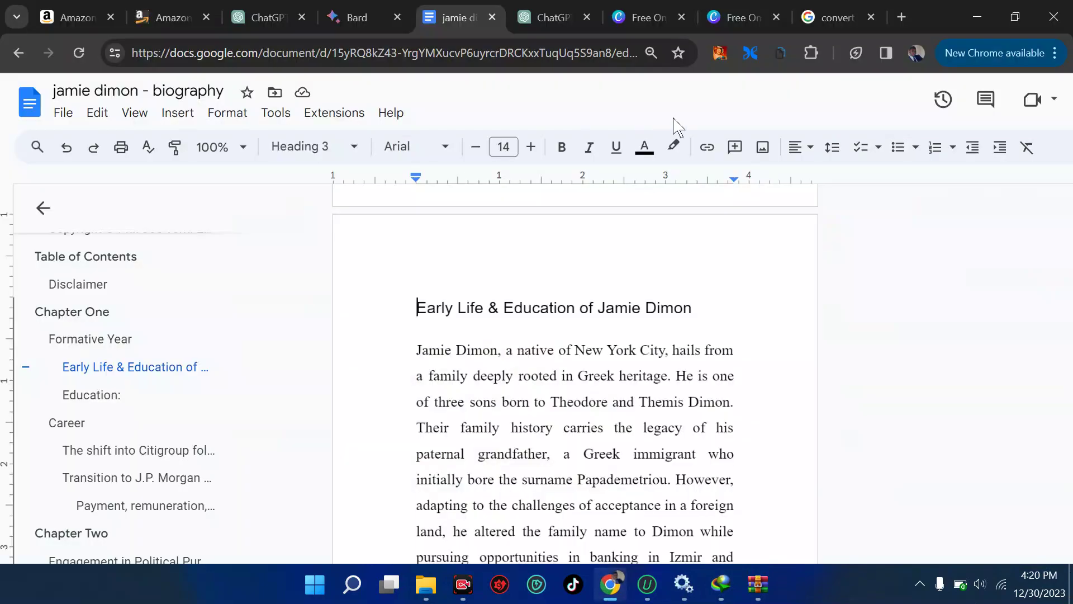
- Upload "jamie dimon - biography" from the Desktop to Canva's PDF editor and dismiss the File Import Feedback form
{"action": "left_click", "coordinate": [721, 25]}
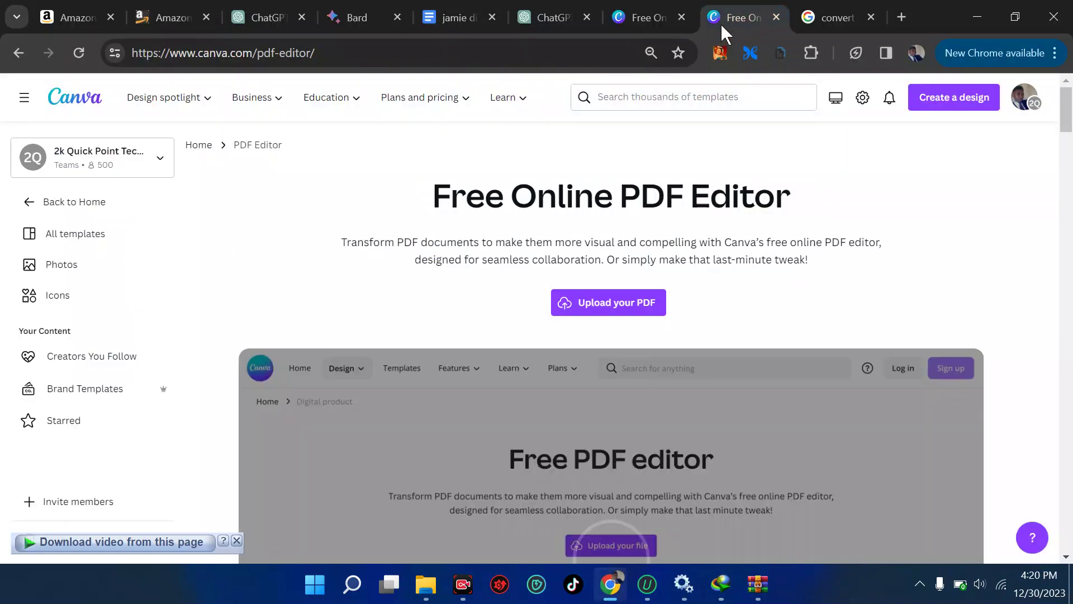
{"action": "left_click", "coordinate": [585, 308]}
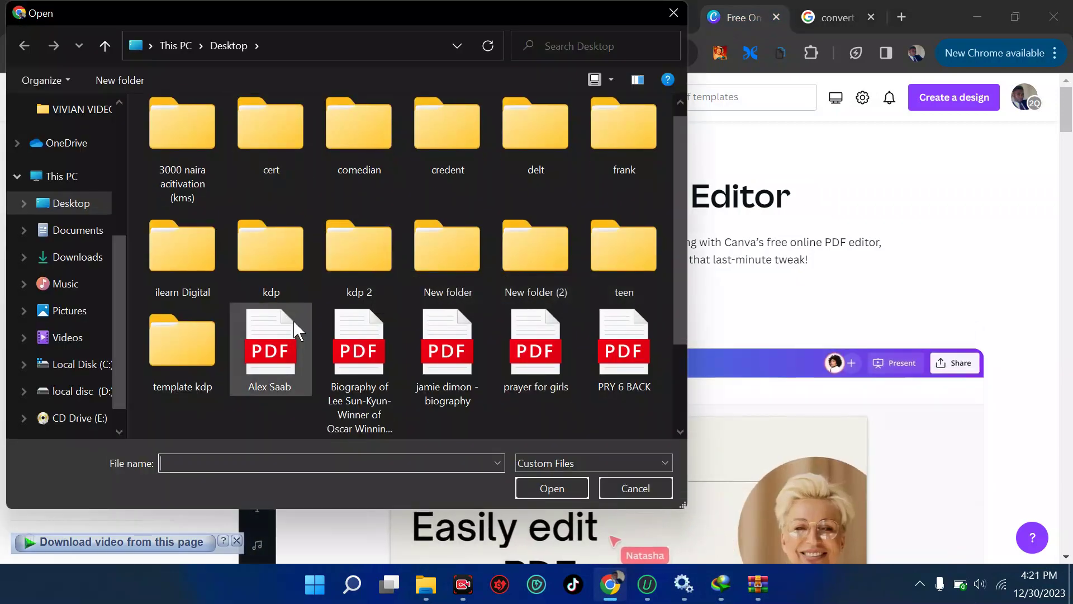
{"action": "left_click", "coordinate": [451, 376]}
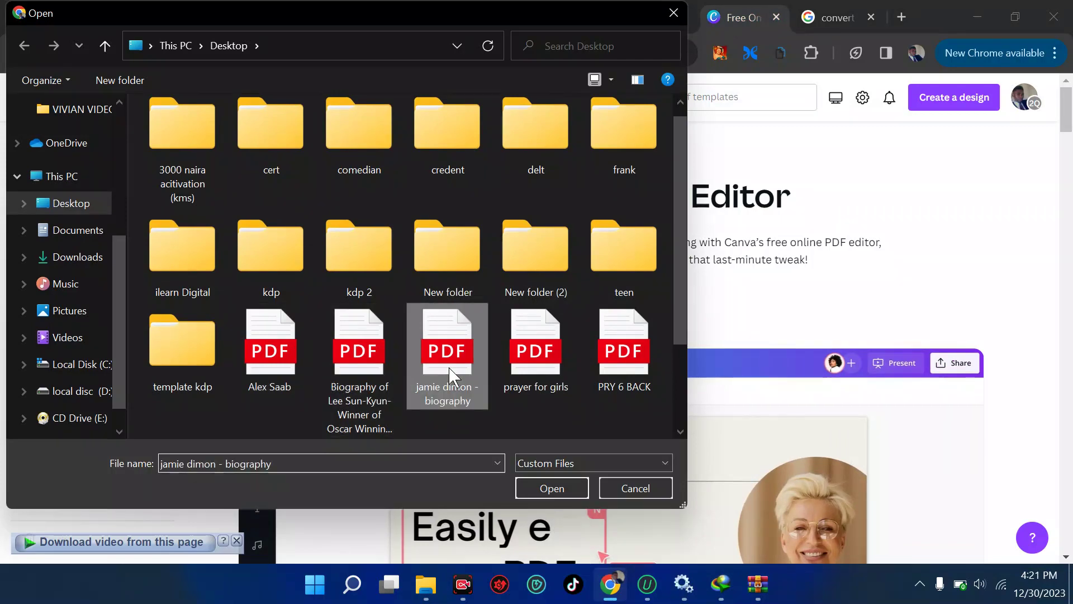
{"action": "double_click", "coordinate": [451, 375]}
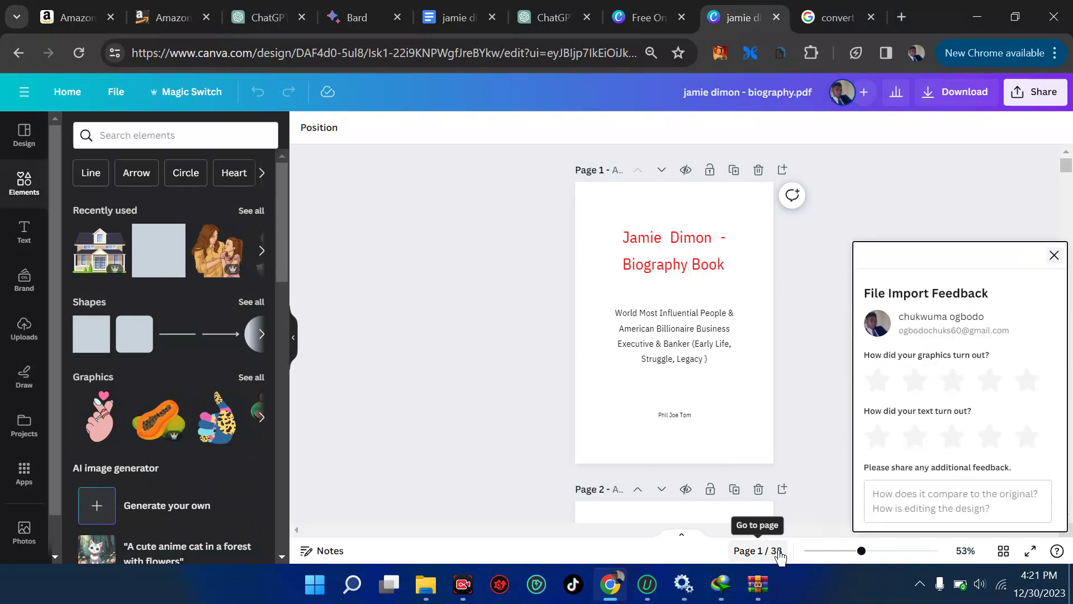
{"action": "left_click", "coordinate": [1054, 255]}
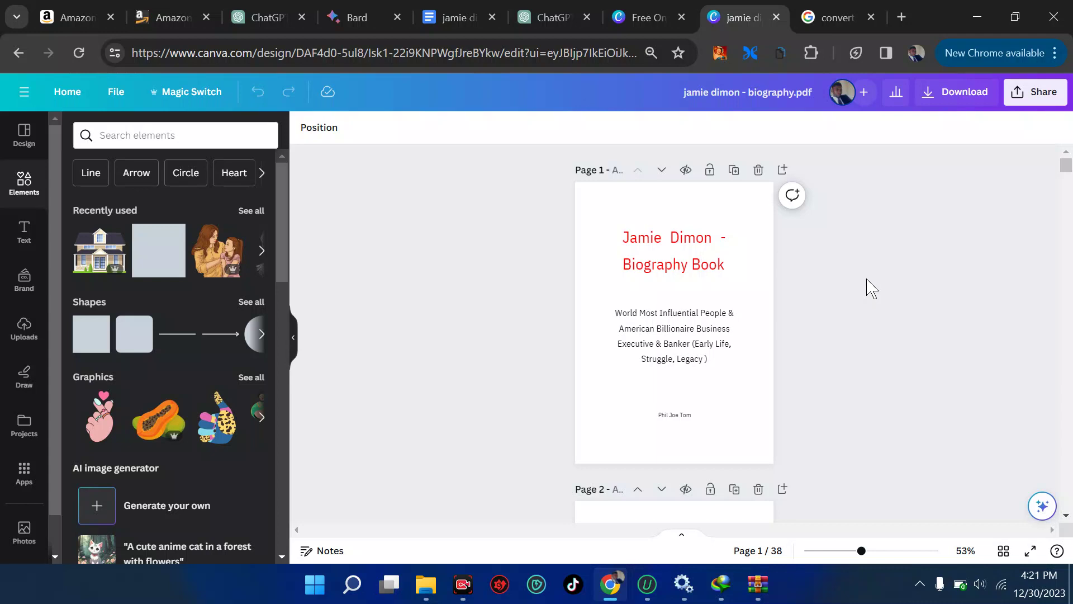
- Examine the imported title page text and the following pages for how the PDF's layout and text carried over
{"action": "left_click", "coordinate": [675, 270]}
{"action": "left_click", "coordinate": [641, 335]}
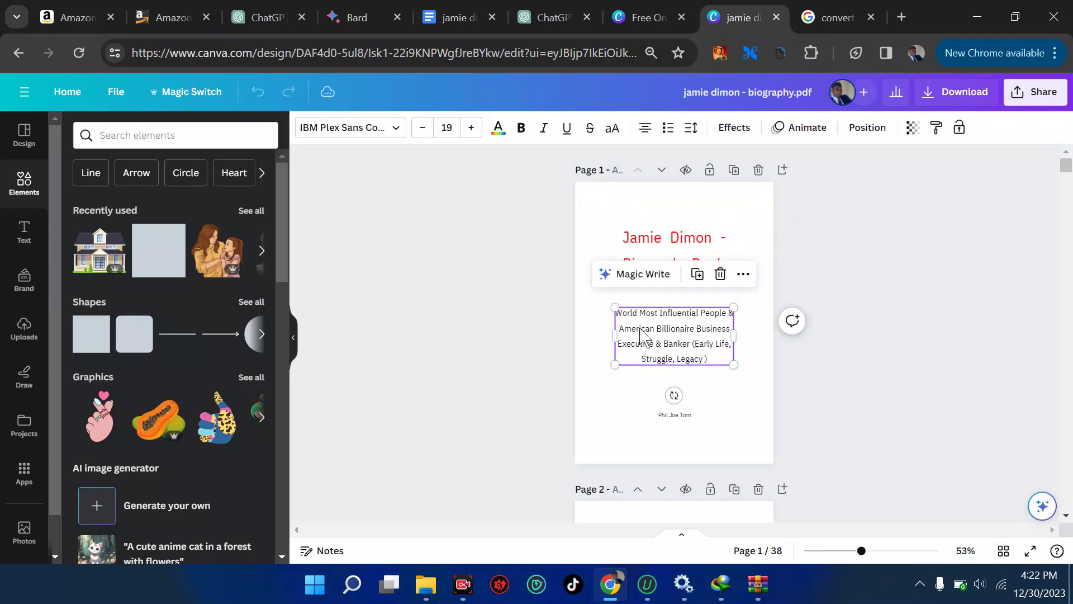
{"action": "scroll", "coordinate": [646, 411], "scroll_direction": "down", "scroll_amount": 10}
{"action": "scroll", "coordinate": [646, 413], "scroll_direction": "down", "scroll_amount": 15}
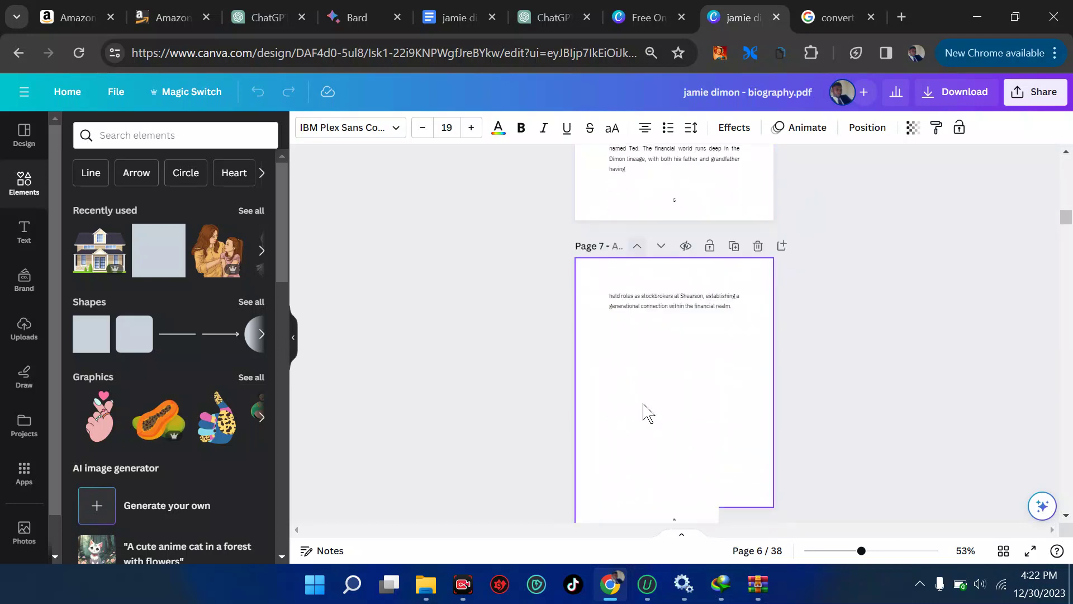
{"action": "scroll", "coordinate": [646, 412], "scroll_direction": "up", "scroll_amount": 20}
{"action": "scroll", "coordinate": [646, 372], "scroll_direction": "down", "scroll_amount": 8}
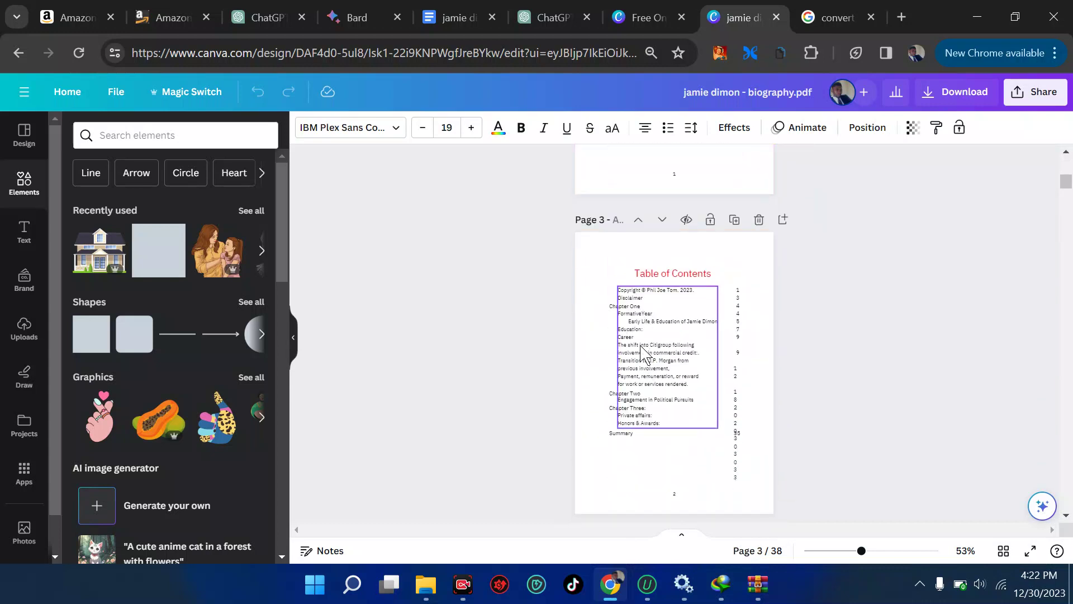
- Shift the main entries text block in the Table of Contents on page 3 slightly downward
{"action": "left_click", "coordinate": [641, 338]}
{"action": "left_click", "coordinate": [641, 353]}
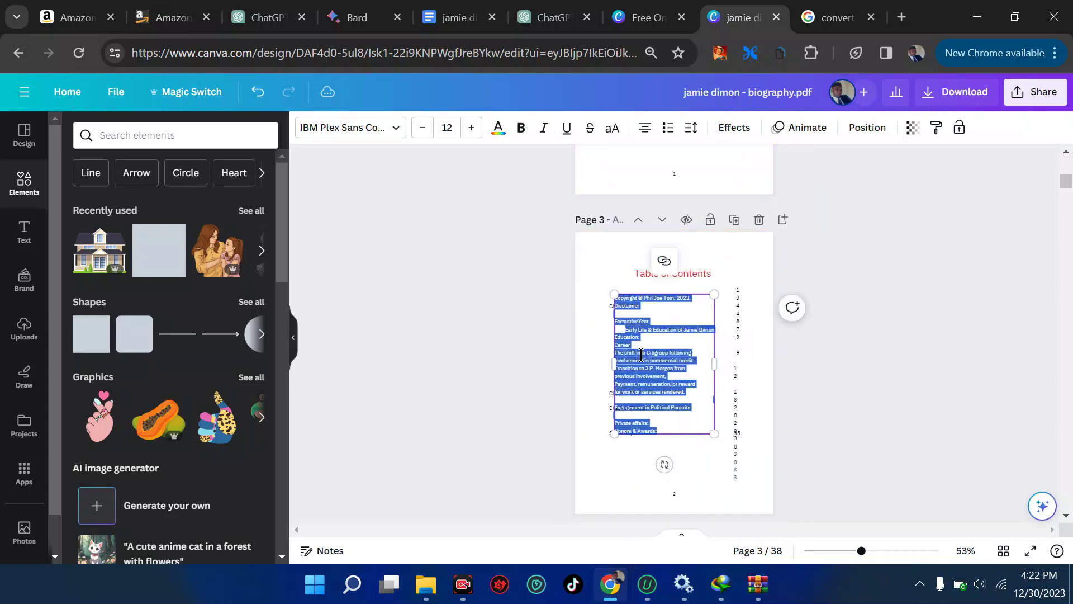
{"action": "left_click", "coordinate": [641, 354]}
{"action": "left_click", "coordinate": [666, 322]}
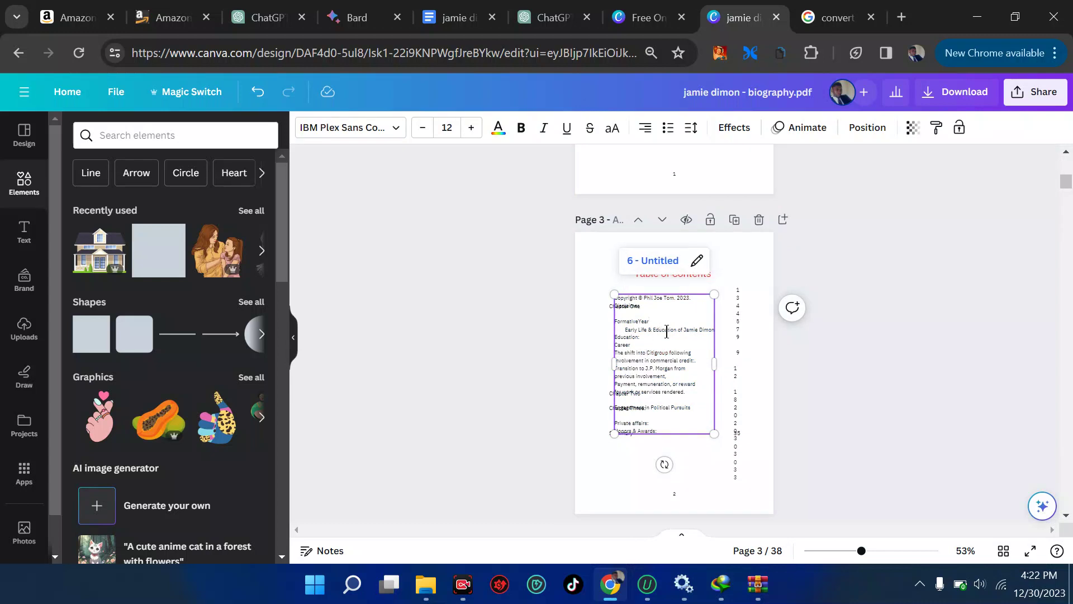
{"action": "left_click", "coordinate": [705, 310]}
{"action": "left_click", "coordinate": [668, 267]}
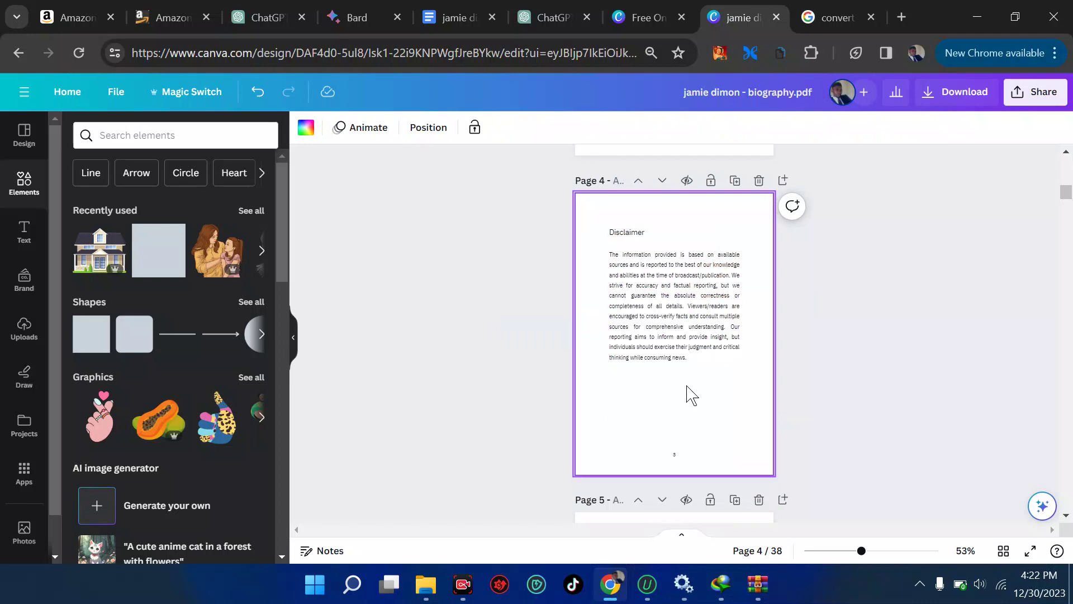
- Move the Chapter One entry in the Table of Contents into the gap between Disclaimer and Formative Year
{"action": "scroll", "coordinate": [689, 394], "scroll_direction": "down", "scroll_amount": 15}
{"action": "scroll", "coordinate": [691, 395], "scroll_direction": "down", "scroll_amount": 5}
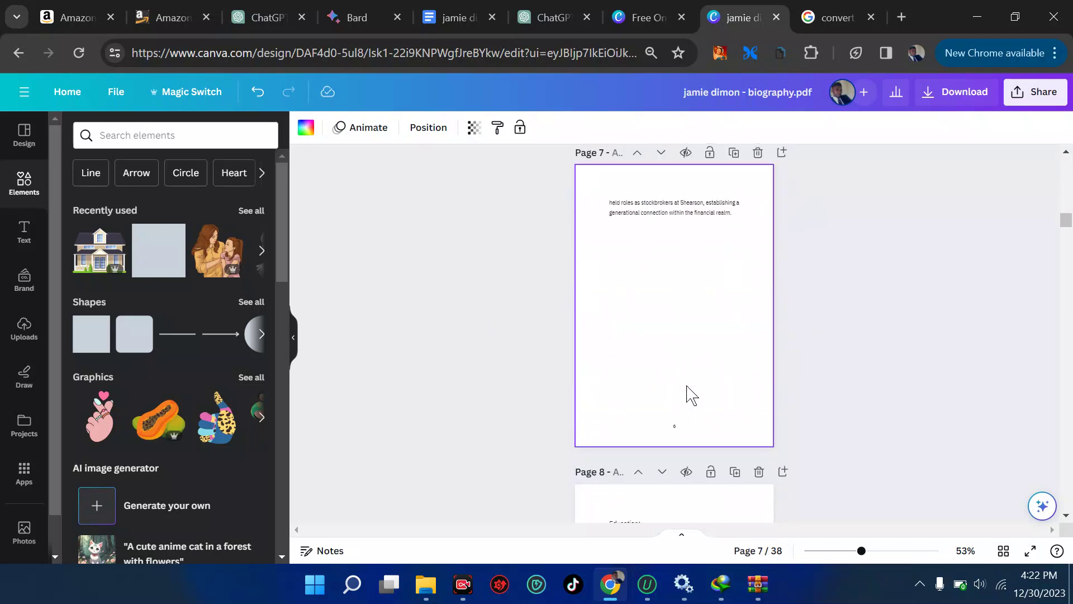
{"action": "scroll", "coordinate": [691, 393], "scroll_direction": "up", "scroll_amount": 8}
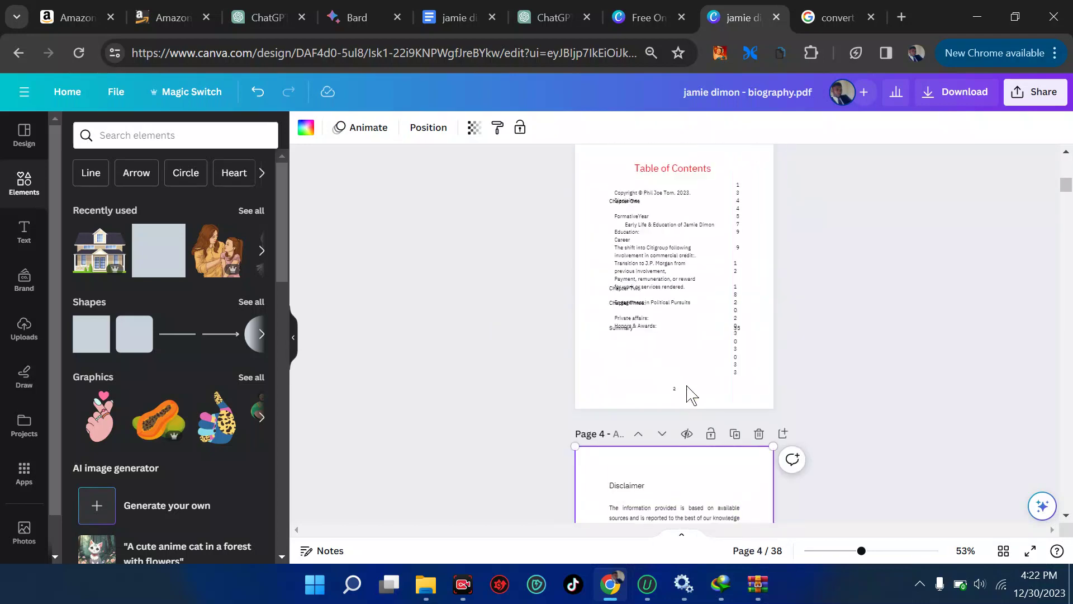
{"action": "left_click", "coordinate": [647, 288]}
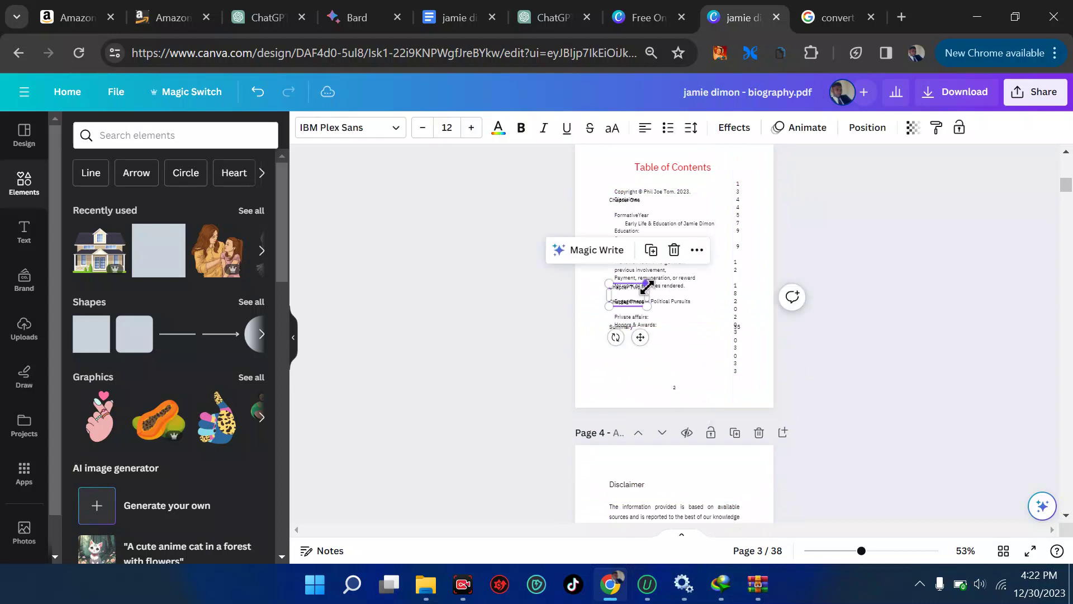
{"action": "left_click", "coordinate": [683, 395]}
{"action": "scroll", "coordinate": [683, 394], "scroll_direction": "up", "scroll_amount": 5}
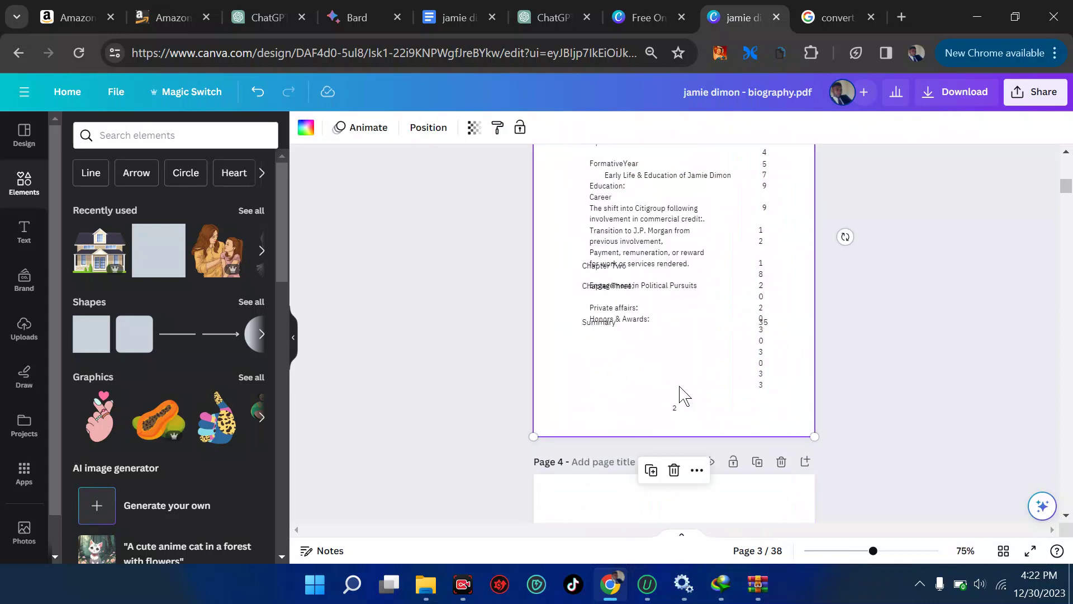
{"action": "scroll", "coordinate": [683, 394], "scroll_direction": "up", "scroll_amount": 5}
{"action": "left_click", "coordinate": [604, 408]}
{"action": "left_click_drag", "start_coordinate": [605, 408], "coordinate": [611, 410]}
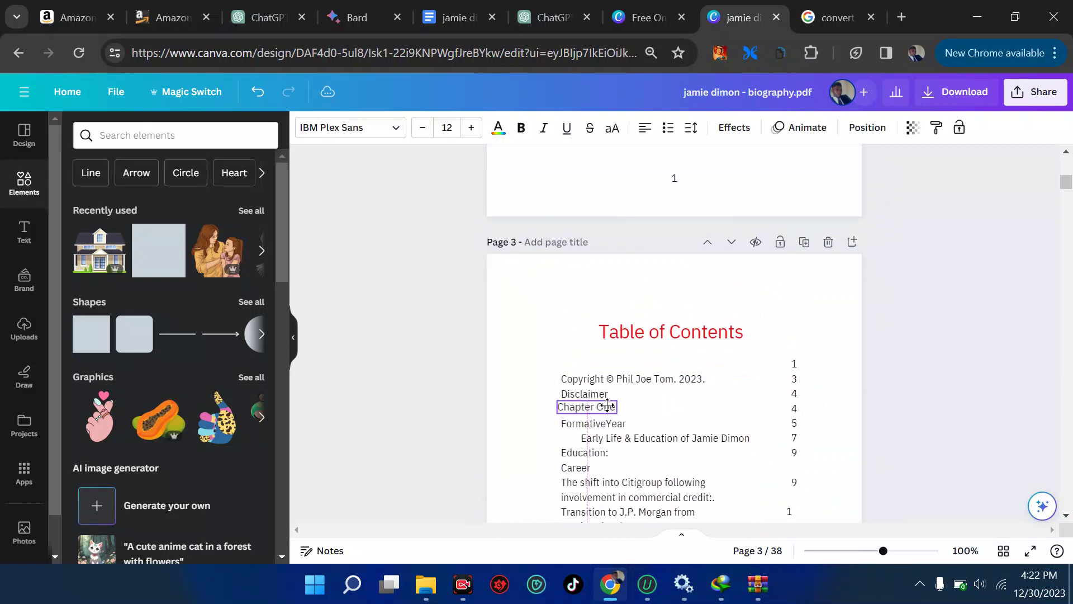
- Lower the Chapter Two and Chapter Three text above their sections, and place Summary just below Honors & Awards
{"action": "scroll", "coordinate": [609, 416], "scroll_direction": "down", "scroll_amount": 2}
{"action": "scroll", "coordinate": [609, 416], "scroll_direction": "down", "scroll_amount": 2}
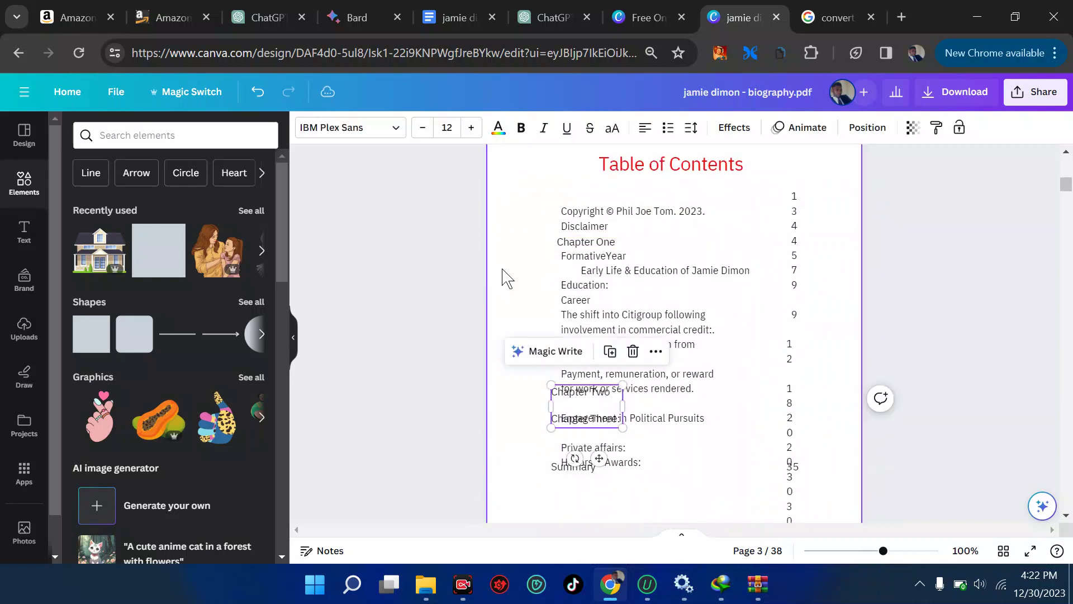
{"action": "left_click", "coordinate": [512, 286]}
{"action": "left_click", "coordinate": [584, 395]}
{"action": "left_click_drag", "start_coordinate": [625, 407], "coordinate": [600, 401]}
{"action": "left_click", "coordinate": [577, 476]}
{"action": "left_click_drag", "start_coordinate": [576, 475], "coordinate": [577, 482]}
{"action": "left_click", "coordinate": [942, 355]}
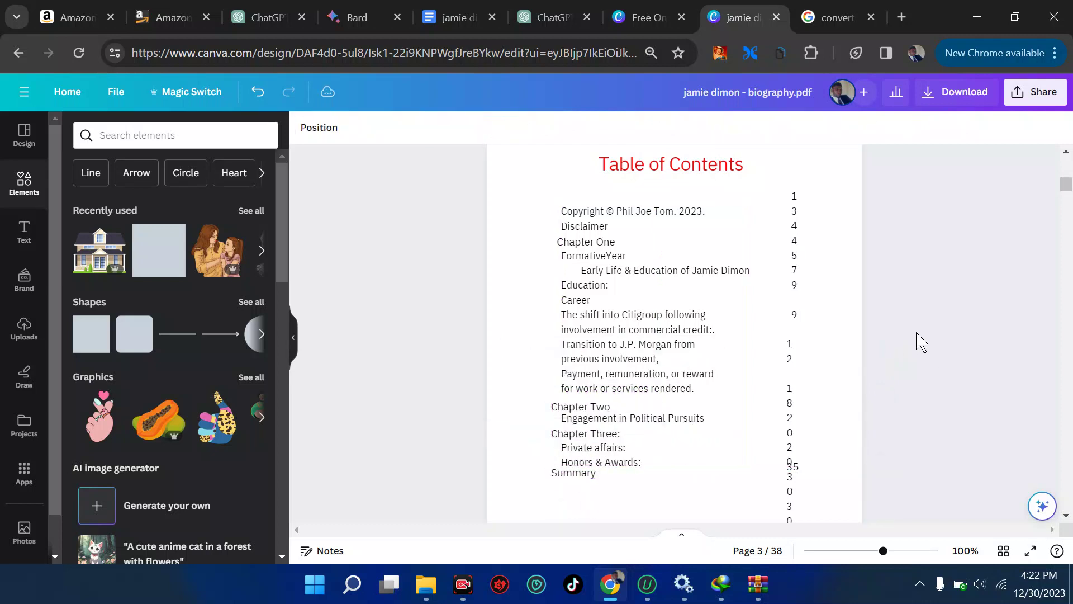
- Narrow the main entries text box in the Table of Contents from its outer edge toward the text
{"action": "left_click", "coordinate": [648, 280]}
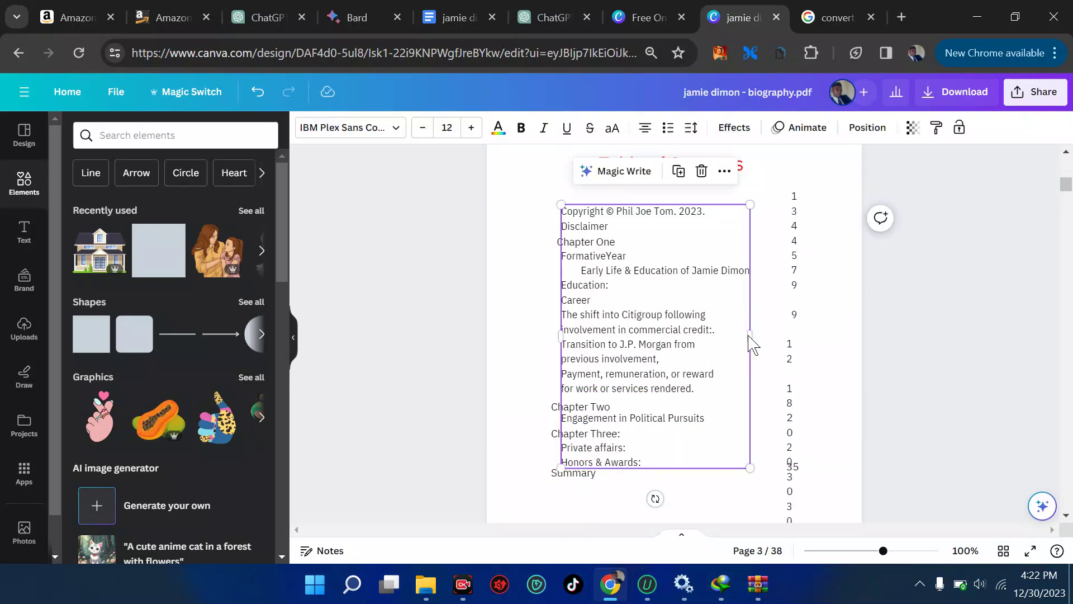
{"action": "mouse_move", "coordinate": [752, 335]}
{"action": "left_mouse_down"}
{"action": "mouse_move", "coordinate": [760, 342]}
{"action": "mouse_move", "coordinate": [732, 337]}
{"action": "left_mouse_up"}
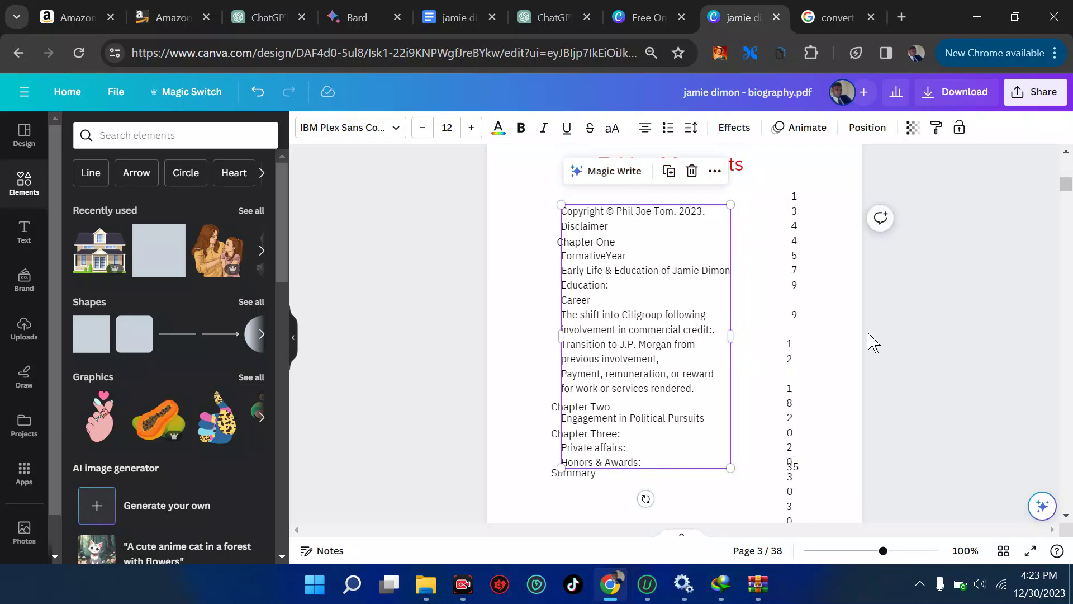
{"action": "left_click", "coordinate": [861, 442]}
- Examine the Summary page number in the Table of Contents and the pages through to Early Life & Education on page 6
{"action": "scroll", "coordinate": [851, 419], "scroll_direction": "down", "scroll_amount": 3}
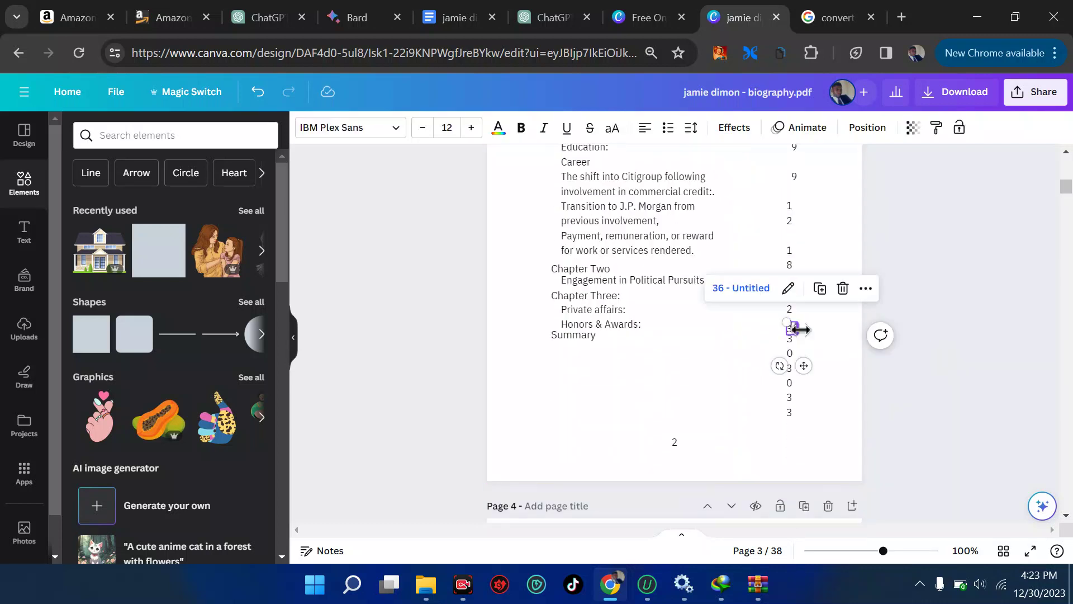
{"action": "left_click", "coordinate": [835, 376]}
{"action": "scroll", "coordinate": [828, 358], "scroll_direction": "down", "scroll_amount": 1}
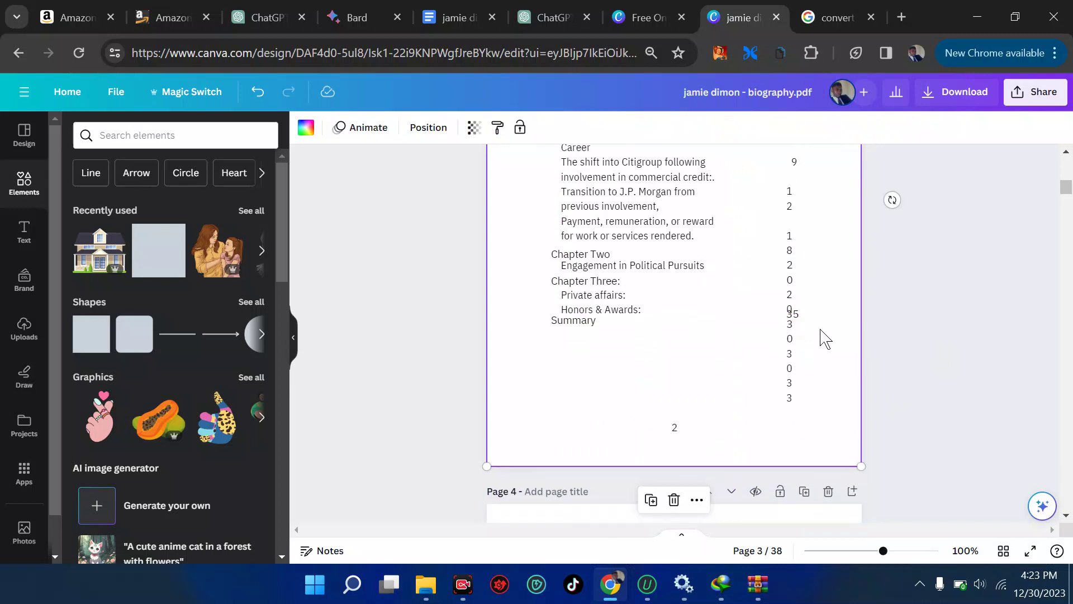
{"action": "left_click", "coordinate": [793, 314]}
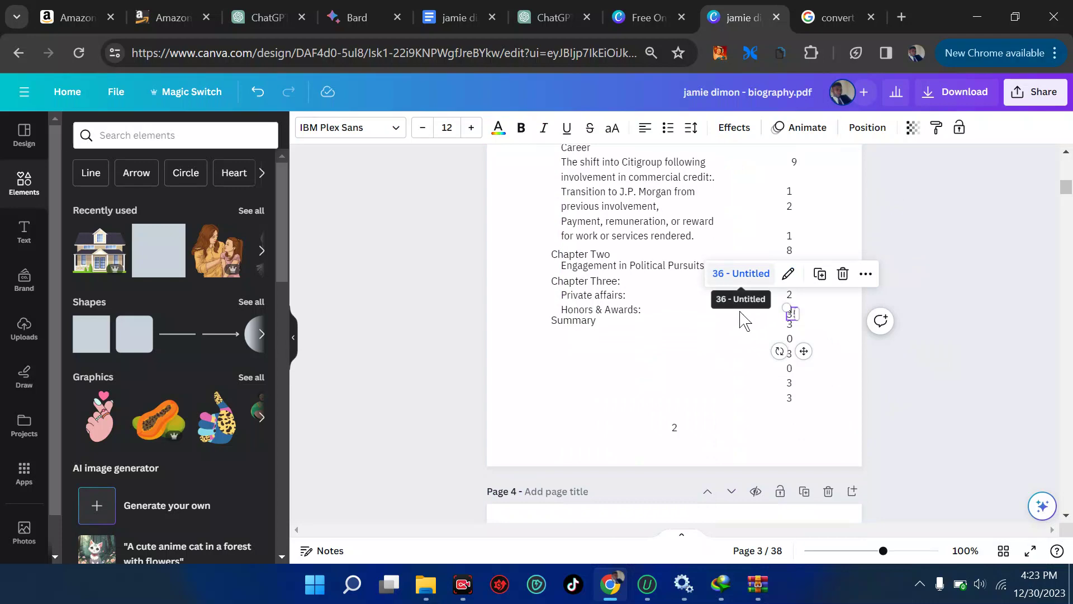
{"action": "scroll", "coordinate": [742, 304], "scroll_direction": "down", "scroll_amount": 7}
{"action": "scroll", "coordinate": [743, 320], "scroll_direction": "down", "scroll_amount": 4}
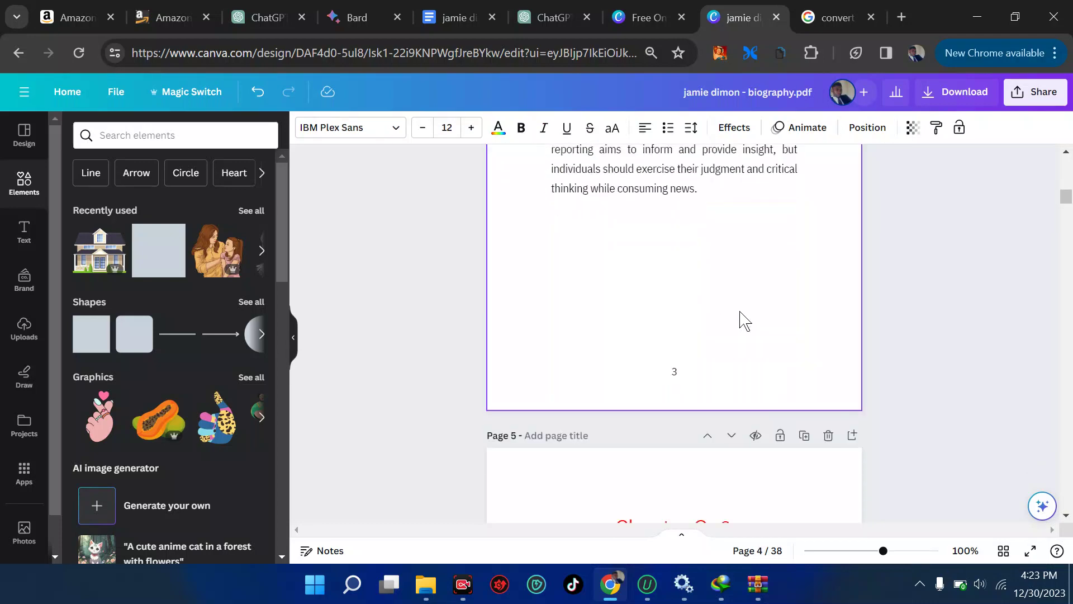
{"action": "scroll", "coordinate": [711, 290], "scroll_direction": "down", "scroll_amount": 10}
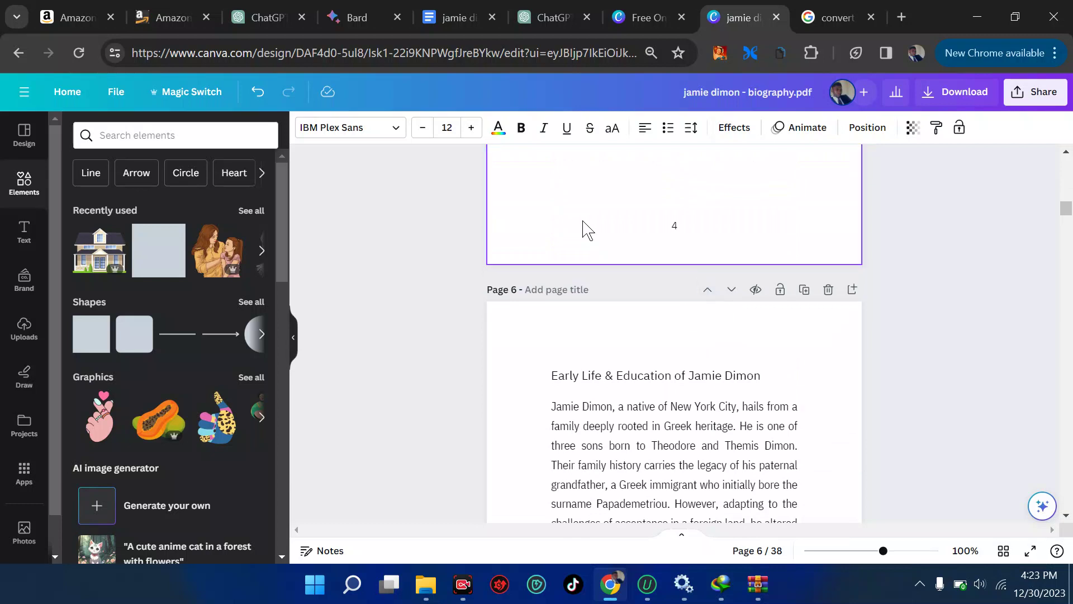
- Delete the page-size background shape behind the Chapter One text on page 5
{"action": "left_click", "coordinate": [584, 229]}
{"action": "scroll", "coordinate": [583, 229], "scroll_direction": "up", "scroll_amount": 7}
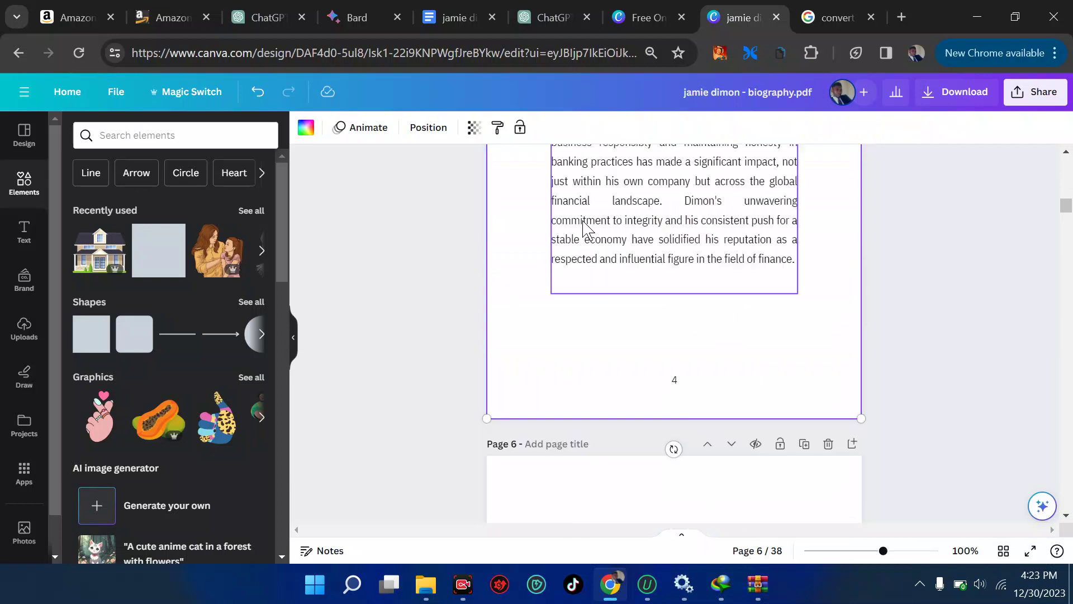
{"action": "scroll", "coordinate": [534, 254], "scroll_direction": "up", "scroll_amount": 3}
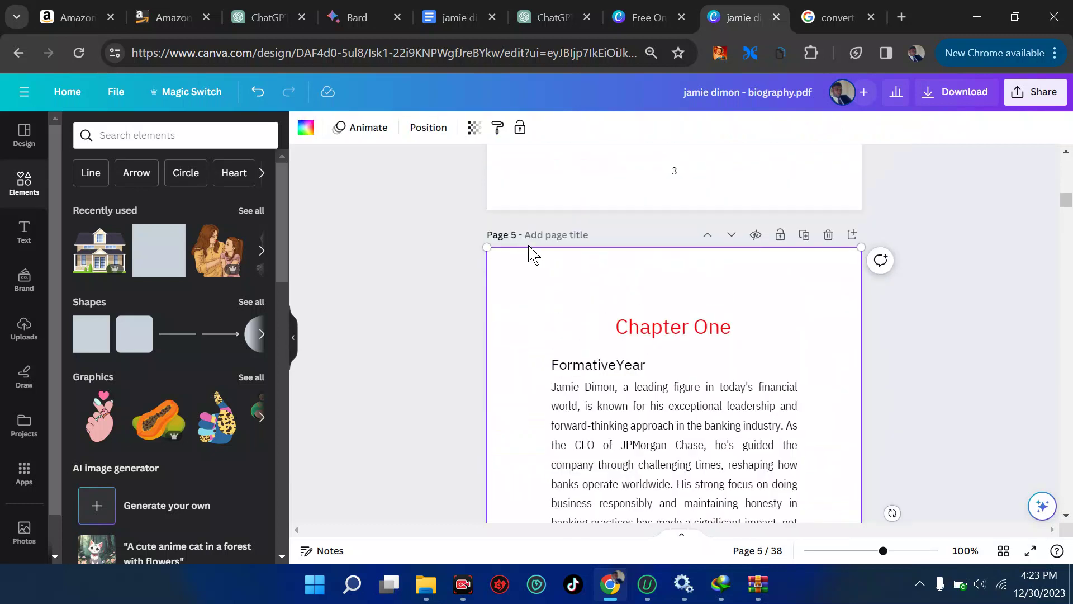
{"action": "left_click_drag", "start_coordinate": [525, 288], "coordinate": [556, 302]}
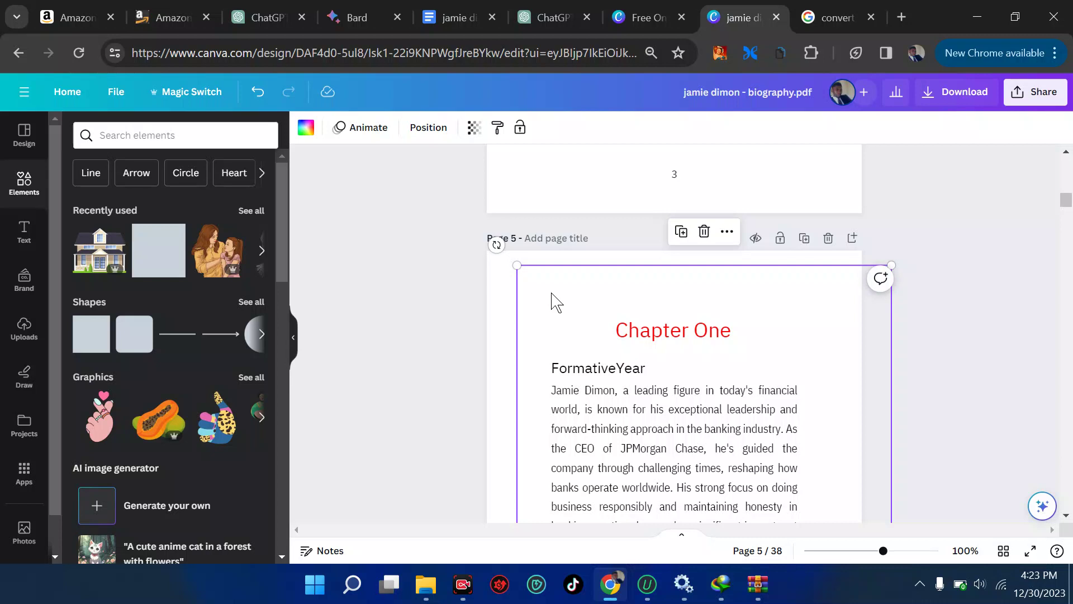
{"action": "key", "text": "Delete"}
- Remove the page-size background shapes behind the text on pages 6 to 9
{"action": "scroll", "coordinate": [554, 302], "scroll_direction": "down", "scroll_amount": 6}
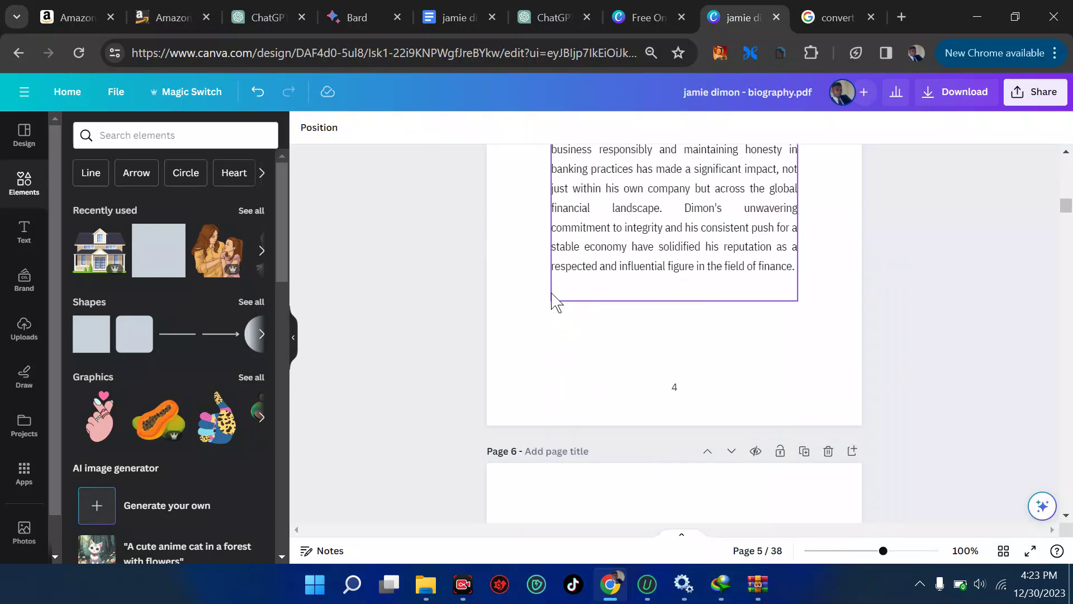
{"action": "left_click", "coordinate": [534, 499]}
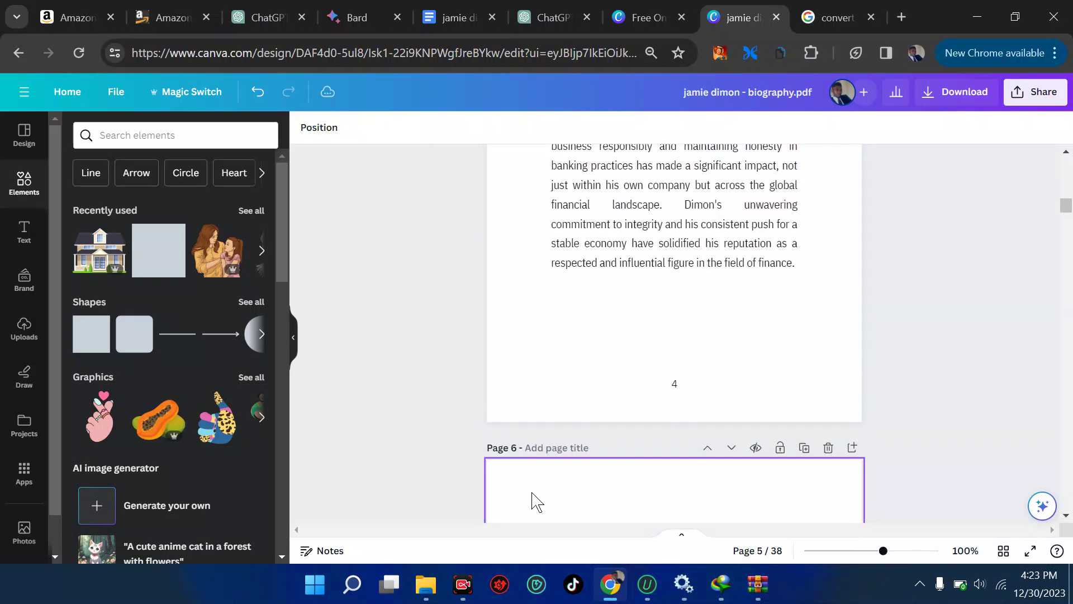
{"action": "scroll", "coordinate": [525, 475], "scroll_direction": "down", "scroll_amount": 4}
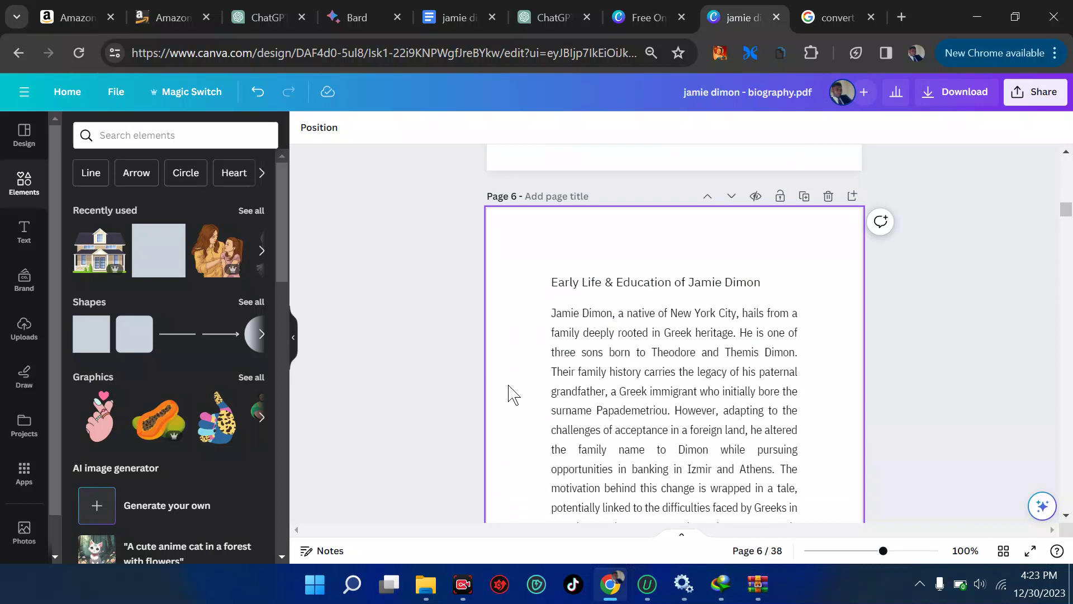
{"action": "scroll", "coordinate": [513, 394], "scroll_direction": "down", "scroll_amount": 9}
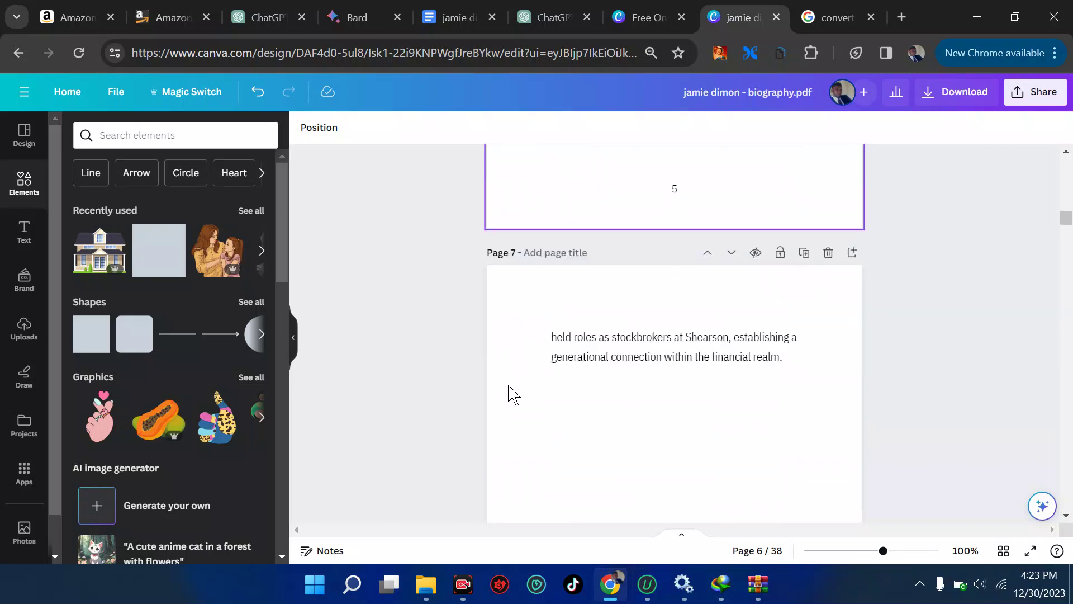
{"action": "left_click", "coordinate": [498, 376]}
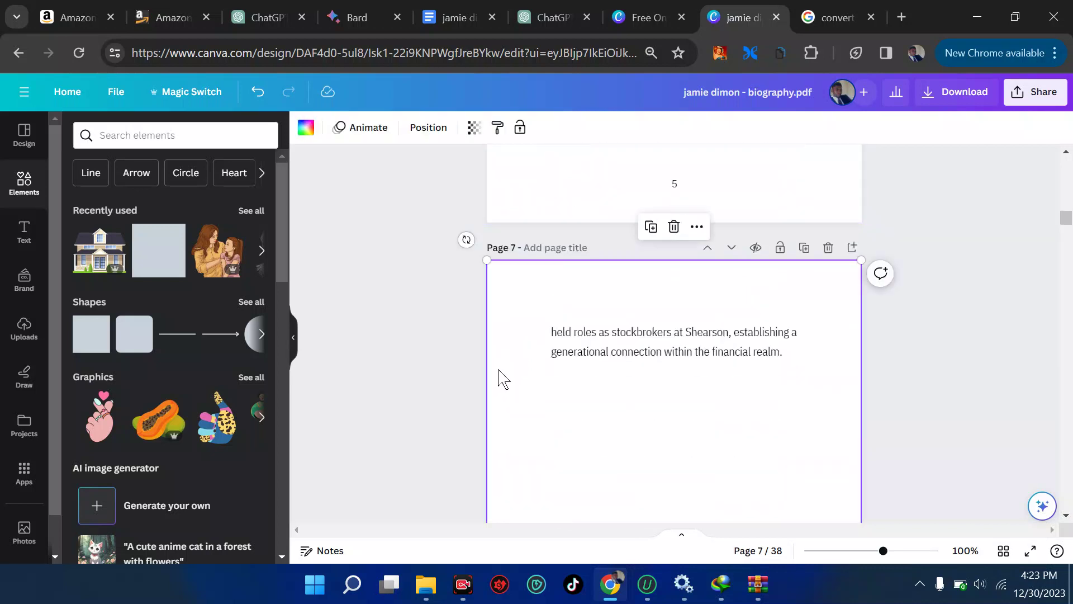
{"action": "left_click", "coordinate": [498, 376]}
{"action": "scroll", "coordinate": [503, 379], "scroll_direction": "down", "scroll_amount": 8}
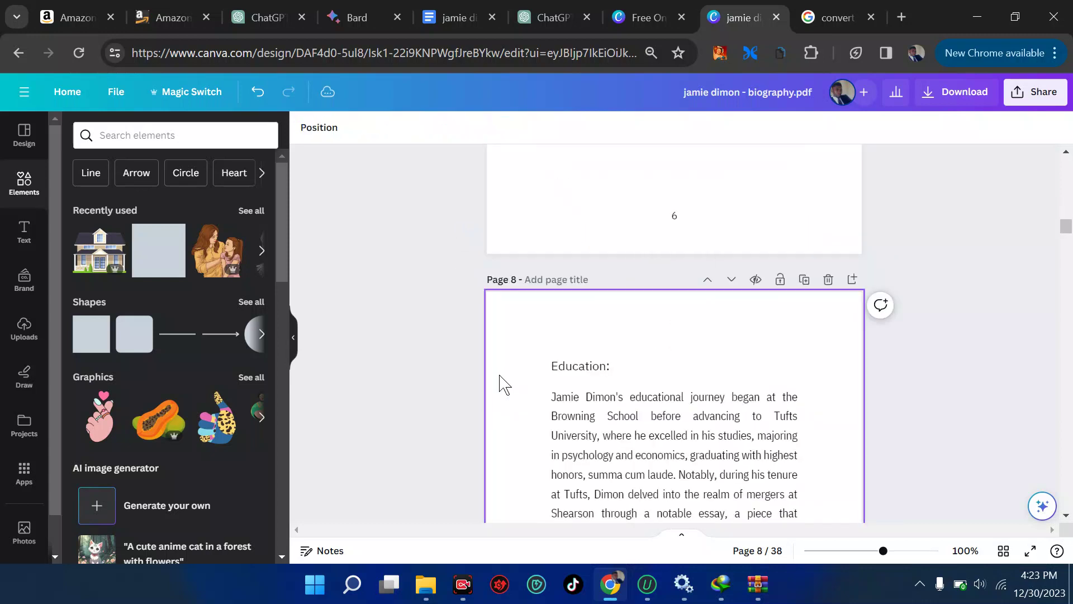
{"action": "scroll", "coordinate": [503, 385], "scroll_direction": "down", "scroll_amount": 8}
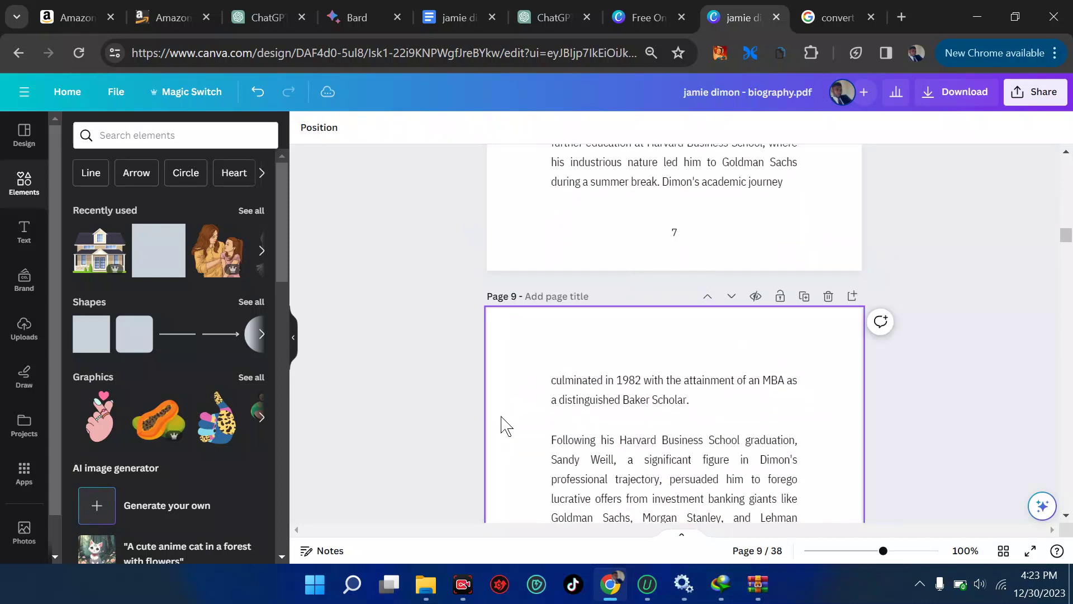
- Center-align the subheading about the shift into Citigroup below Career on page 10
{"action": "scroll", "coordinate": [505, 426], "scroll_direction": "up", "scroll_amount": 10}
{"action": "scroll", "coordinate": [506, 426], "scroll_direction": "down", "scroll_amount": 6}
{"action": "scroll", "coordinate": [506, 426], "scroll_direction": "down", "scroll_amount": 14}
{"action": "scroll", "coordinate": [505, 426], "scroll_direction": "up", "scroll_amount": 3}
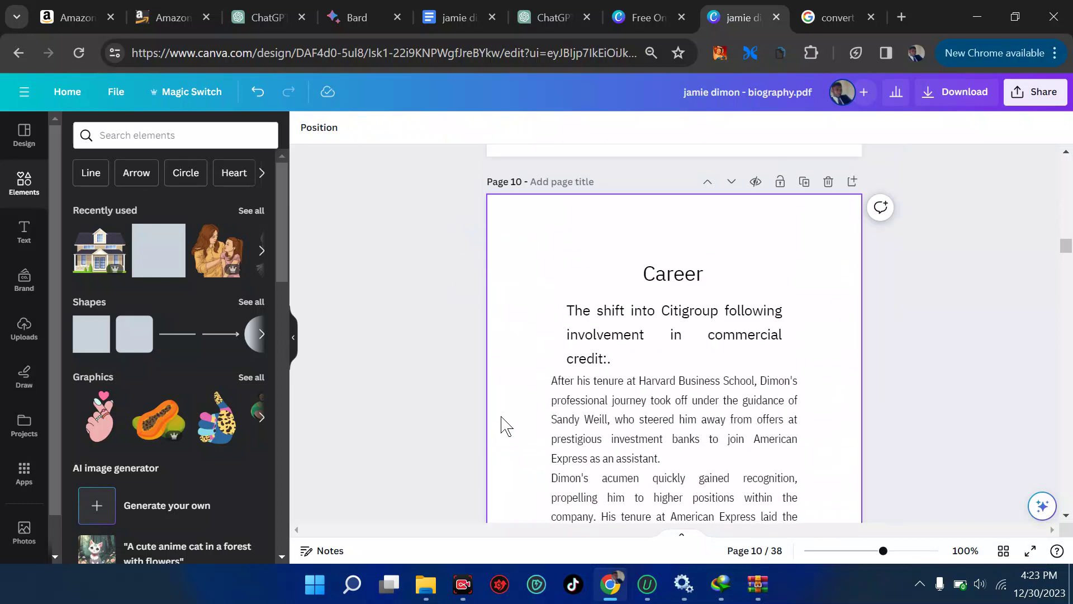
{"action": "left_click", "coordinate": [671, 334]}
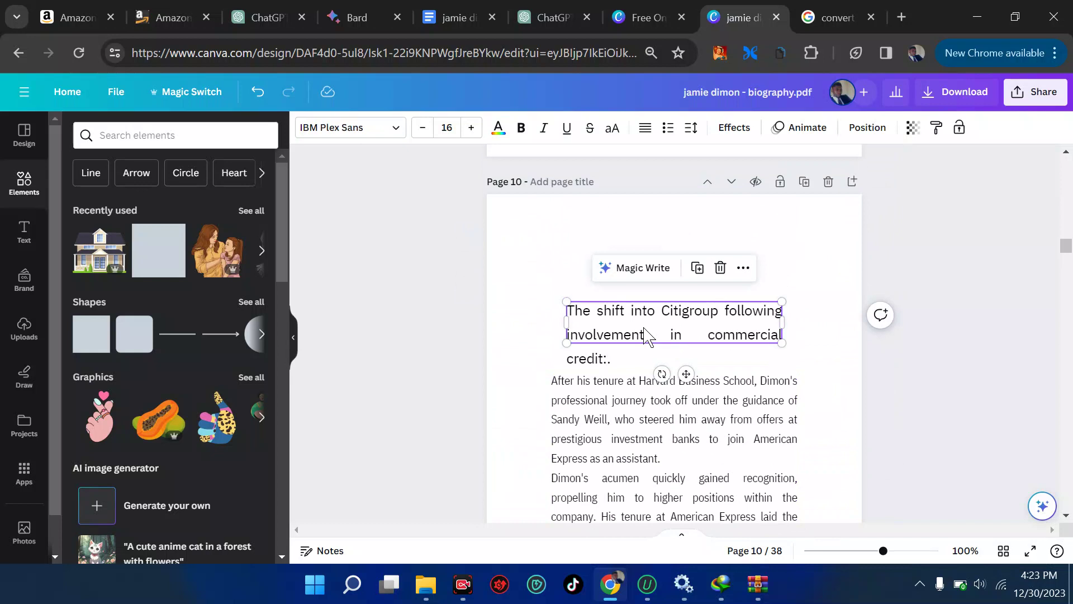
{"action": "left_click", "coordinate": [643, 134]}
{"action": "left_click", "coordinate": [642, 137]}
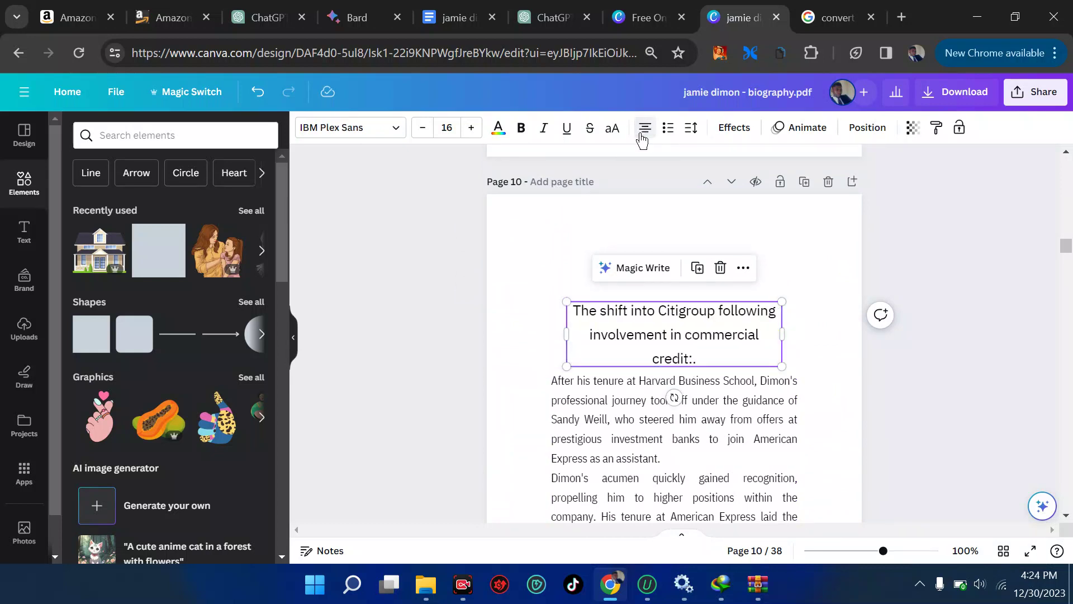
- Set the Citigroup subheading's font to Open Sans and color its text red
{"action": "left_click", "coordinate": [356, 137]}
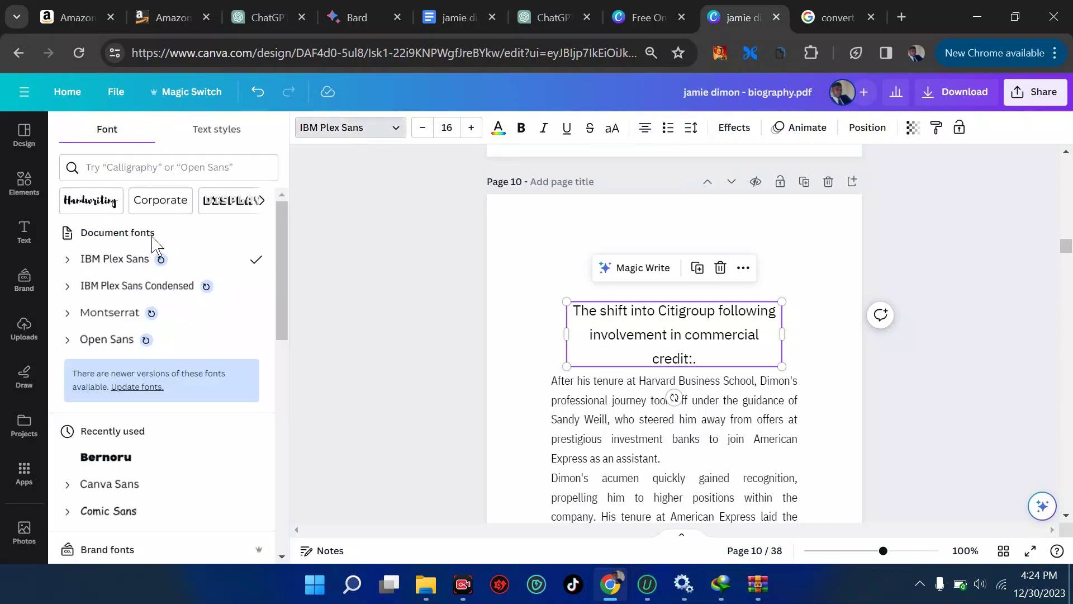
{"action": "left_click", "coordinate": [110, 315]}
{"action": "left_click", "coordinate": [120, 339]}
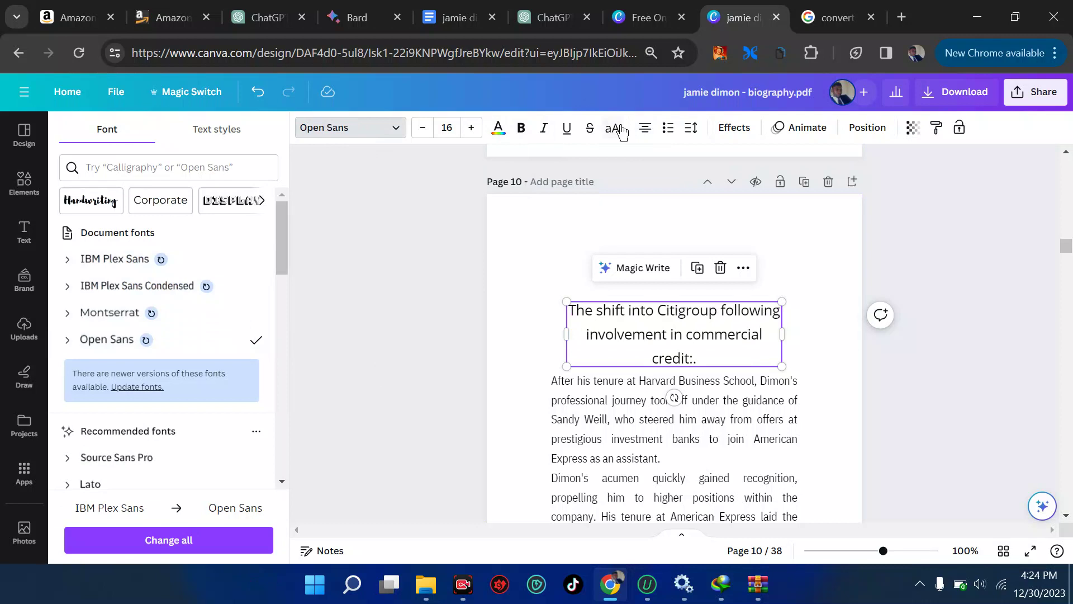
{"action": "left_click", "coordinate": [498, 132]}
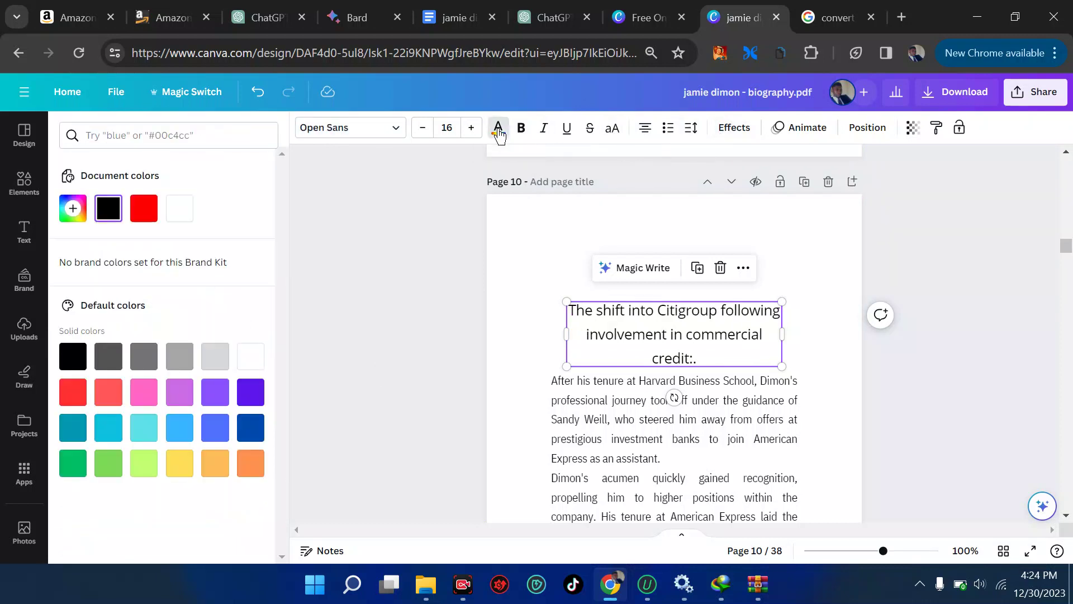
{"action": "left_click", "coordinate": [144, 208]}
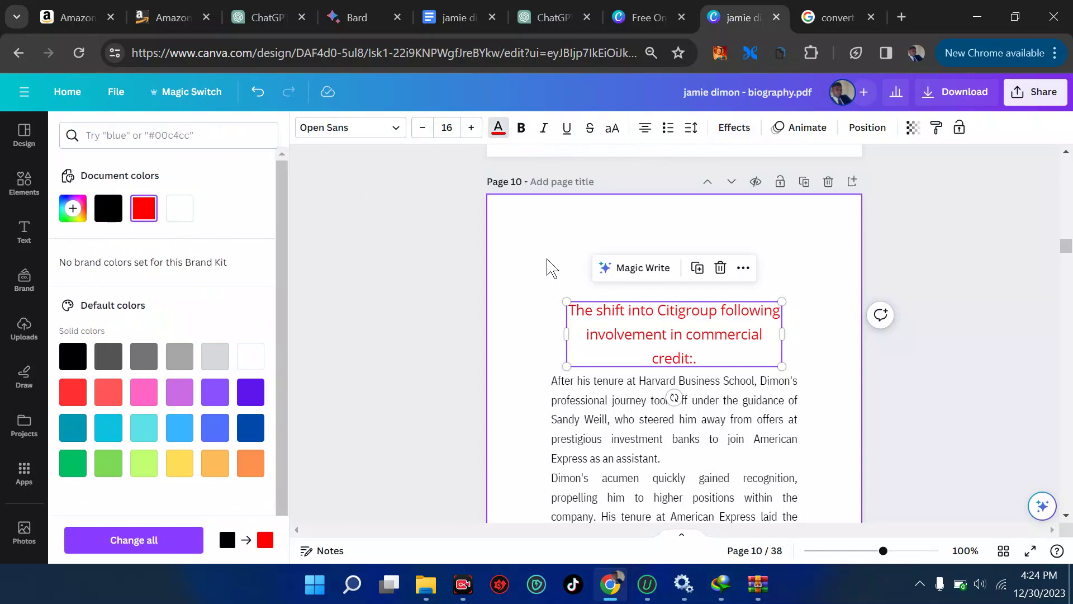
{"action": "left_click", "coordinate": [546, 258]}
- Examine Canva pages 10 to 12 and switch to the Google Docs biography to review its pages up to page 7
{"action": "scroll", "coordinate": [738, 275], "scroll_direction": "down", "scroll_amount": 10}
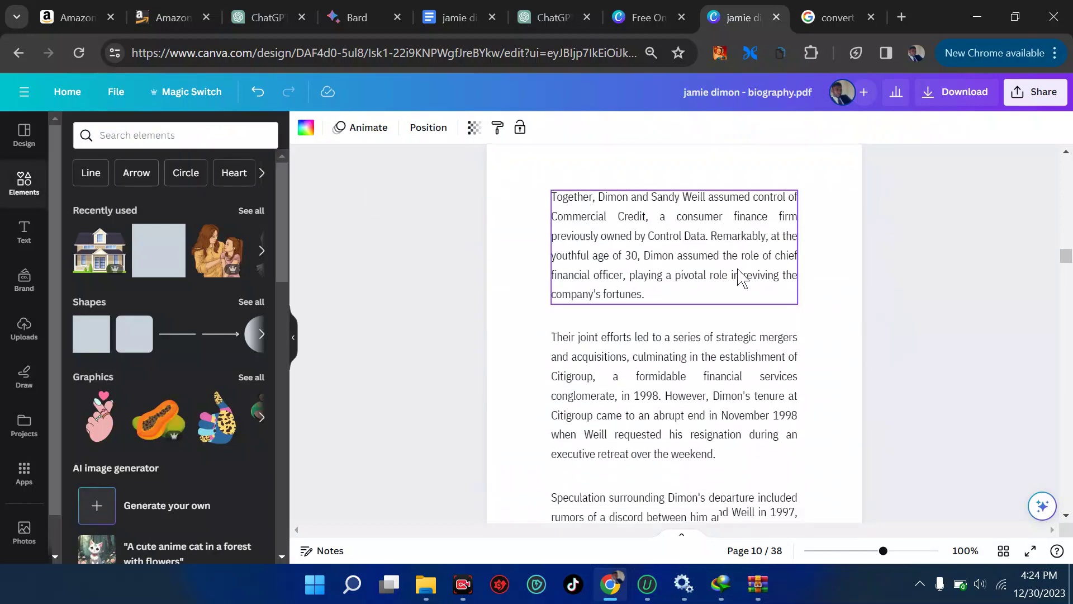
{"action": "scroll", "coordinate": [738, 275], "scroll_direction": "down", "scroll_amount": 8}
{"action": "scroll", "coordinate": [680, 168], "scroll_direction": "up", "scroll_amount": 2}
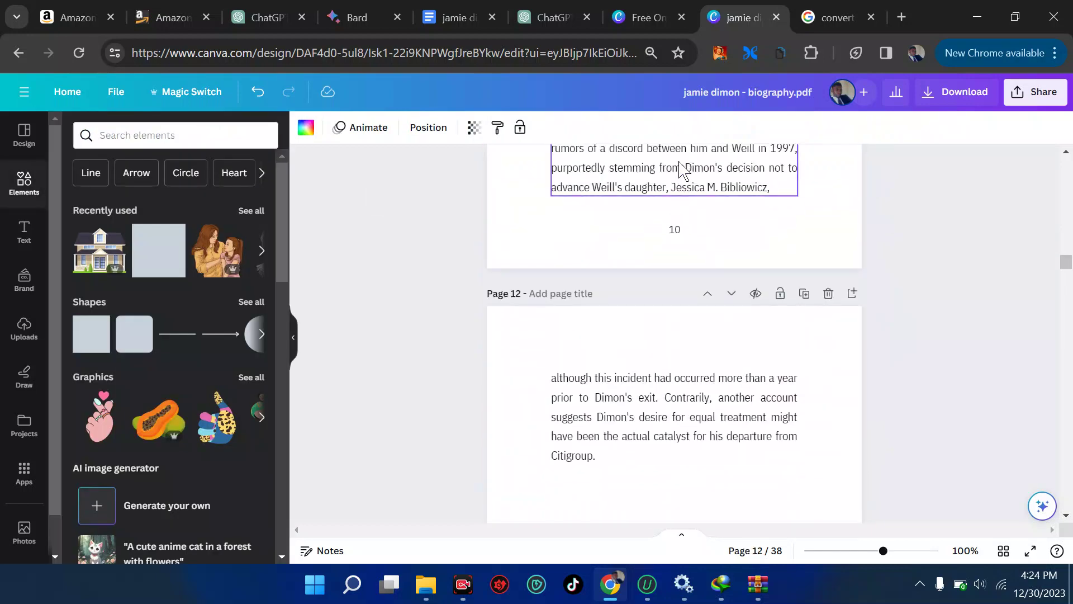
{"action": "scroll", "coordinate": [681, 274], "scroll_direction": "up", "scroll_amount": 15}
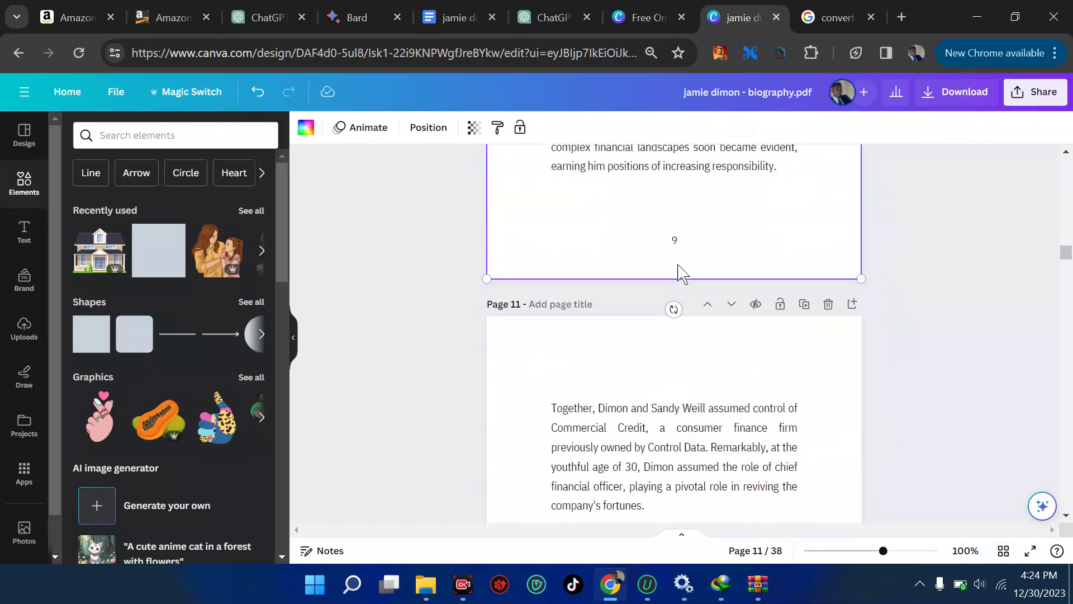
{"action": "left_click", "coordinate": [443, 19]}
{"action": "scroll", "coordinate": [522, 337], "scroll_direction": "up", "scroll_amount": 8}
{"action": "scroll", "coordinate": [522, 336], "scroll_direction": "down", "scroll_amount": 13}
{"action": "scroll", "coordinate": [522, 337], "scroll_direction": "down", "scroll_amount": 10}
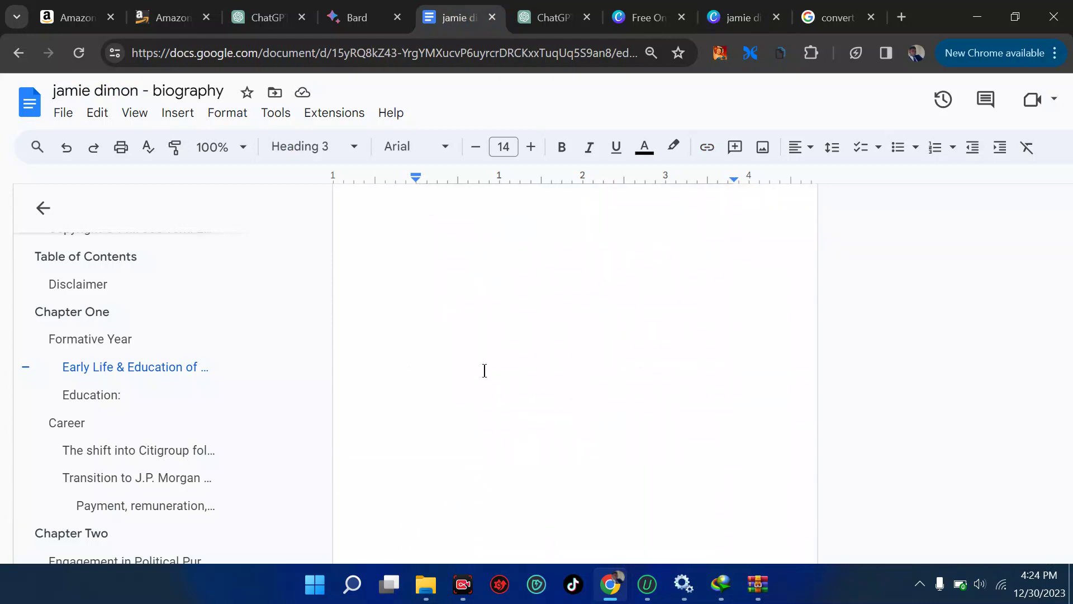
{"action": "scroll", "coordinate": [485, 371], "scroll_direction": "down", "scroll_amount": 12}
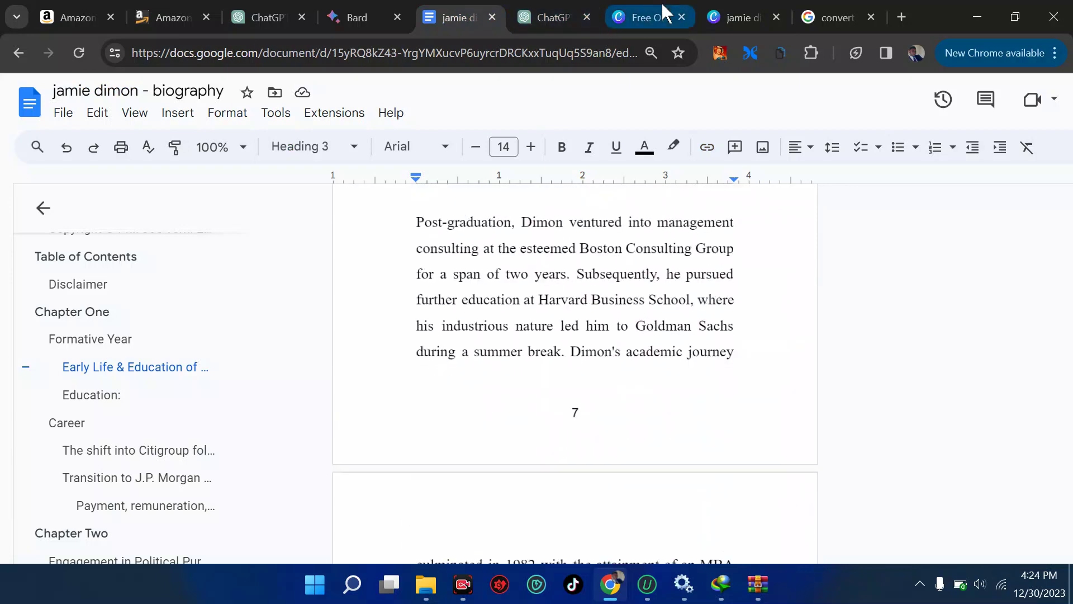
- Check page 11 in Canva and return to Google Docs to examine the disclaimer and copyright pages
{"action": "left_click", "coordinate": [646, 12]}
{"action": "left_click", "coordinate": [742, 9]}
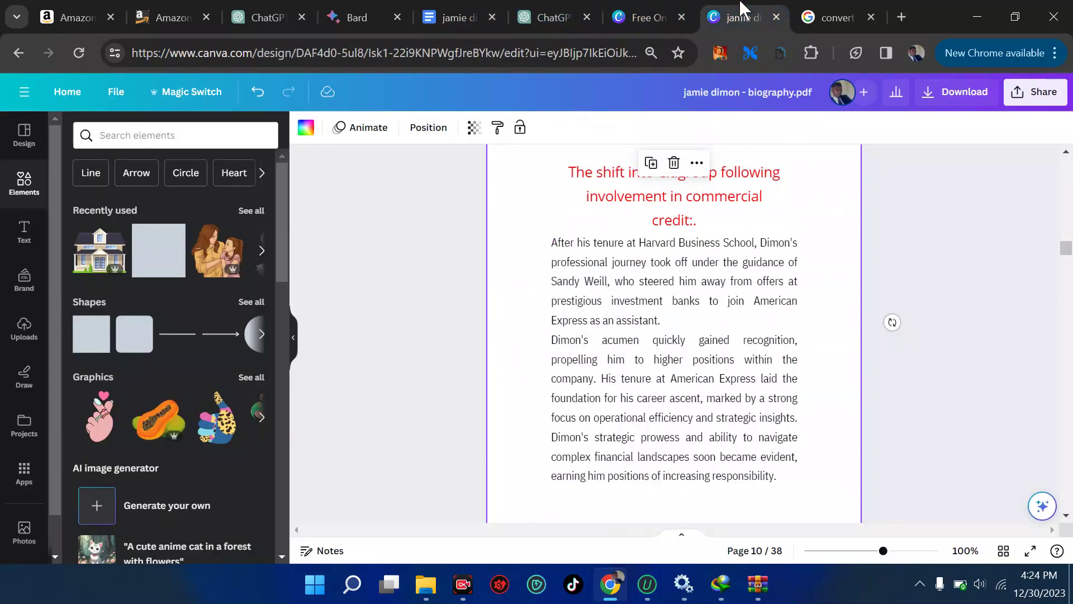
{"action": "scroll", "coordinate": [665, 263], "scroll_direction": "down", "scroll_amount": 3}
{"action": "scroll", "coordinate": [666, 262], "scroll_direction": "down", "scroll_amount": 10}
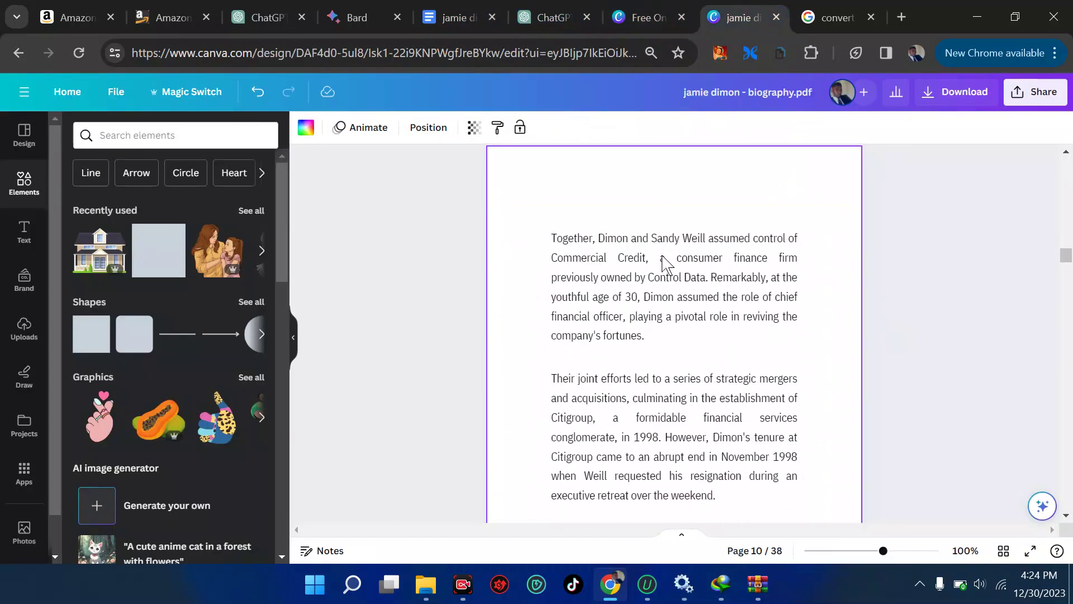
{"action": "left_click", "coordinate": [644, 11]}
{"action": "left_click", "coordinate": [438, 8]}
{"action": "scroll", "coordinate": [534, 257], "scroll_direction": "up", "scroll_amount": 10}
{"action": "scroll", "coordinate": [533, 266], "scroll_direction": "up", "scroll_amount": 15}
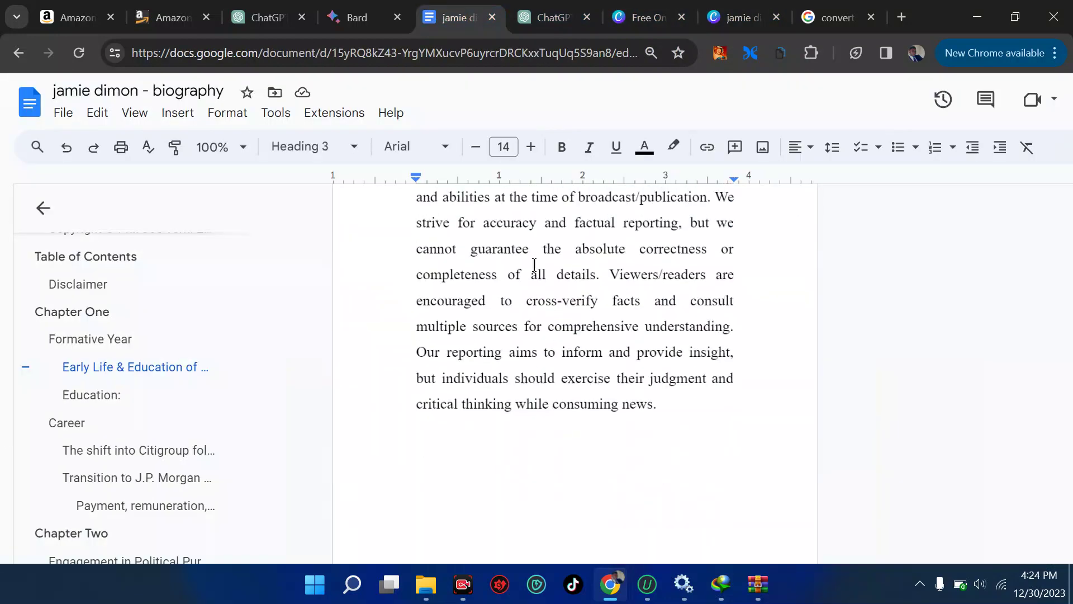
{"action": "scroll", "coordinate": [534, 266], "scroll_direction": "down", "scroll_amount": 15}
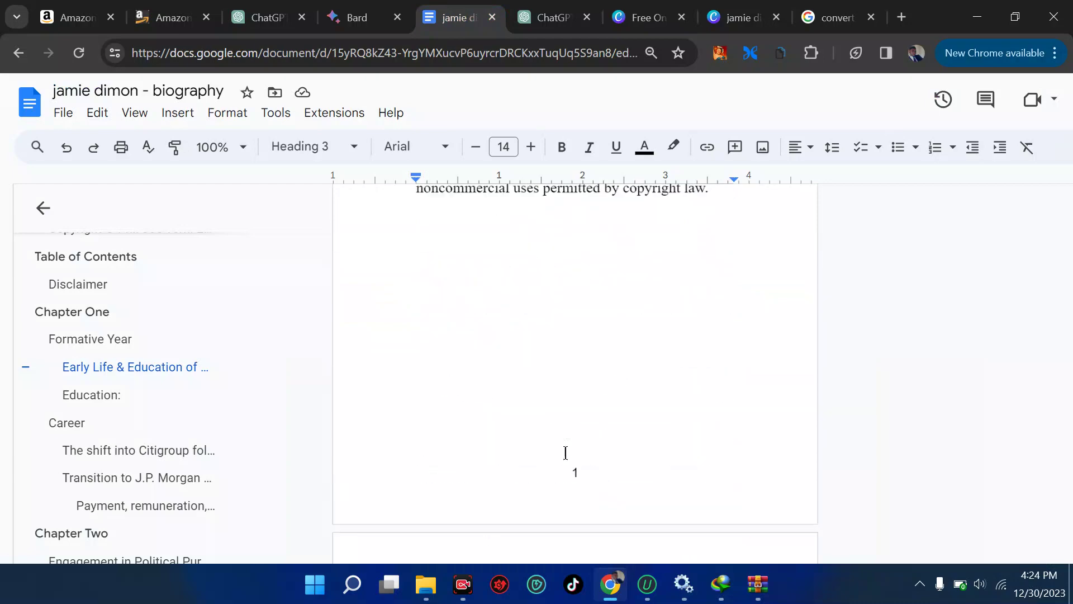
- Switch back to Canva and delete the separate page number 35 near Summary in the Table of Contents
{"action": "left_click", "coordinate": [745, 15]}
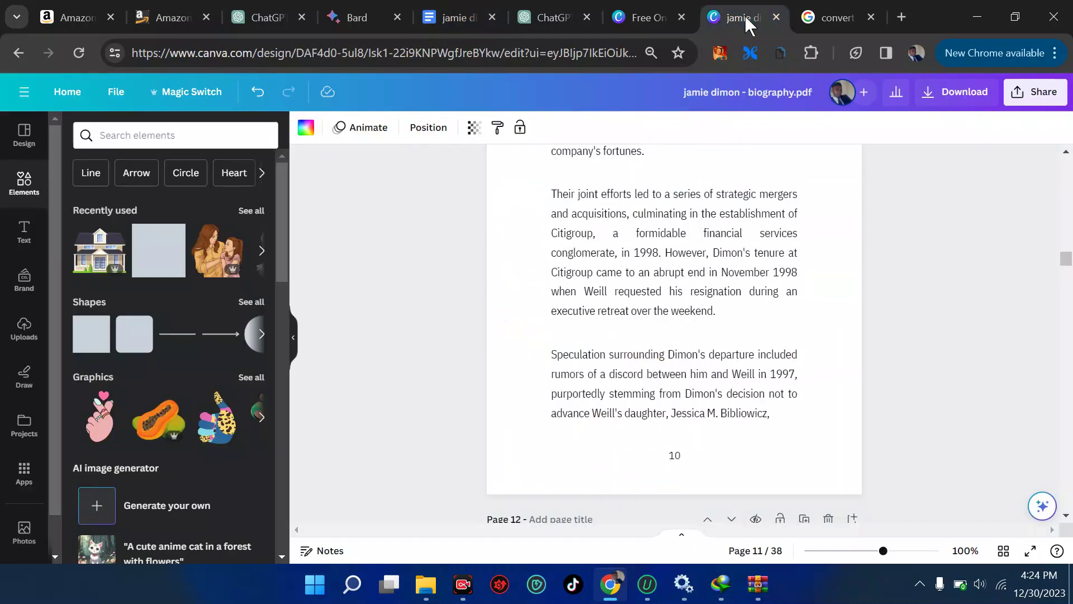
{"action": "scroll", "coordinate": [713, 238], "scroll_direction": "up", "scroll_amount": 5}
{"action": "scroll", "coordinate": [713, 238], "scroll_direction": "up", "scroll_amount": 15}
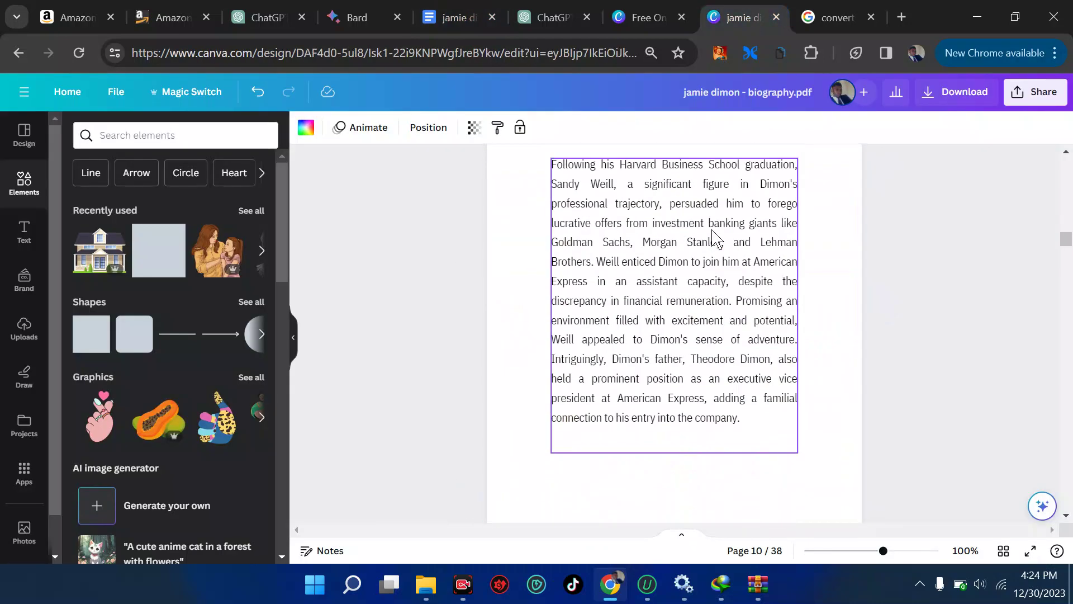
{"action": "scroll", "coordinate": [713, 237], "scroll_direction": "up", "scroll_amount": 20}
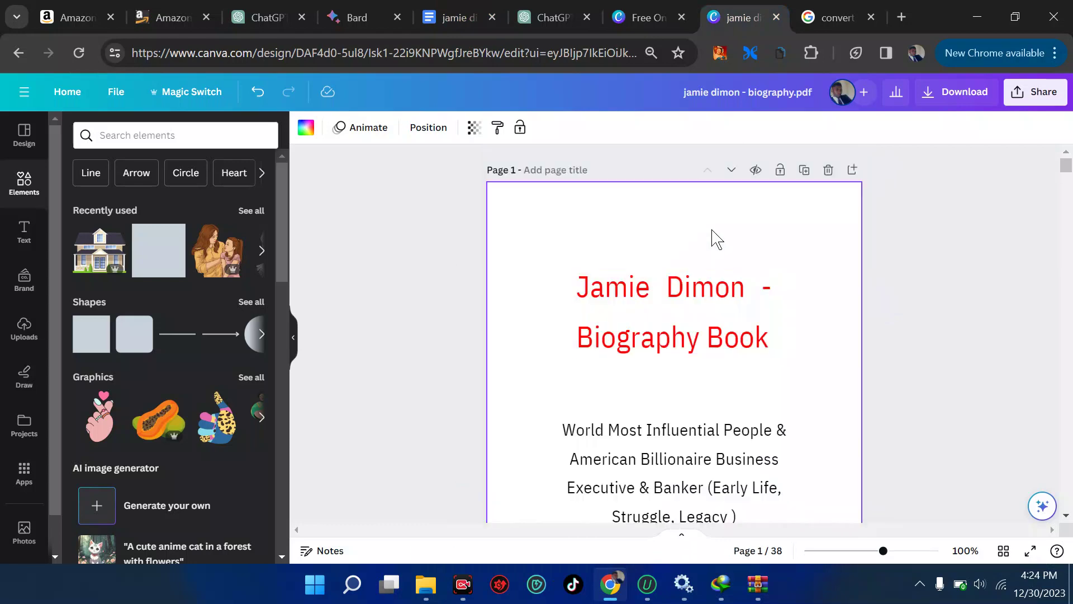
{"action": "scroll", "coordinate": [662, 249], "scroll_direction": "down", "scroll_amount": 15}
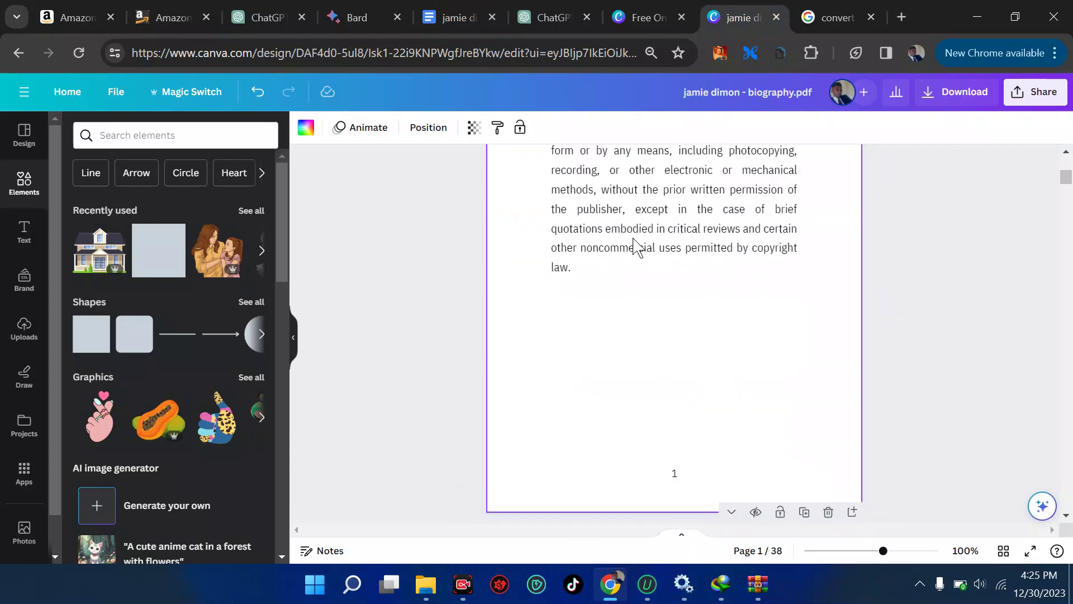
{"action": "scroll", "coordinate": [638, 247], "scroll_direction": "down", "scroll_amount": 2}
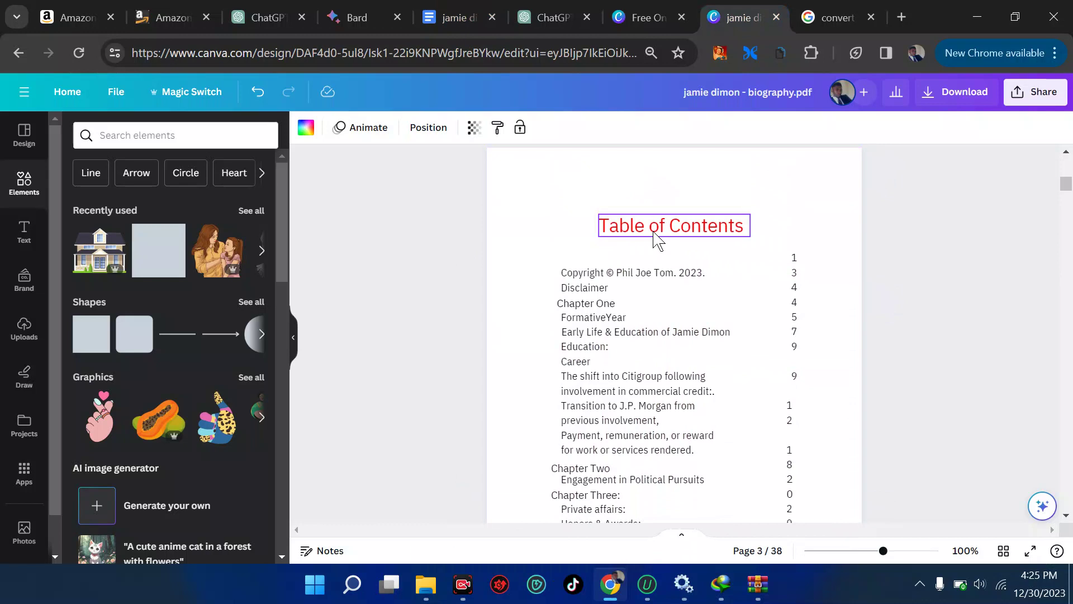
{"action": "left_click", "coordinate": [798, 267]}
{"action": "scroll", "coordinate": [799, 267], "scroll_direction": "down", "scroll_amount": 3}
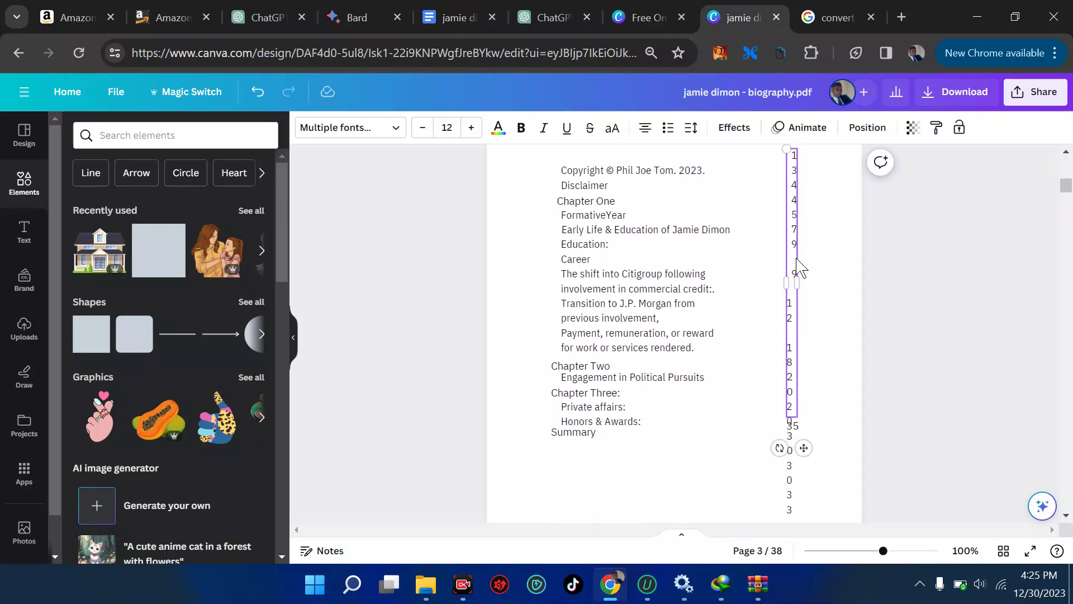
{"action": "left_click", "coordinate": [796, 429]}
{"action": "left_click_drag", "start_coordinate": [796, 430], "coordinate": [838, 453]}
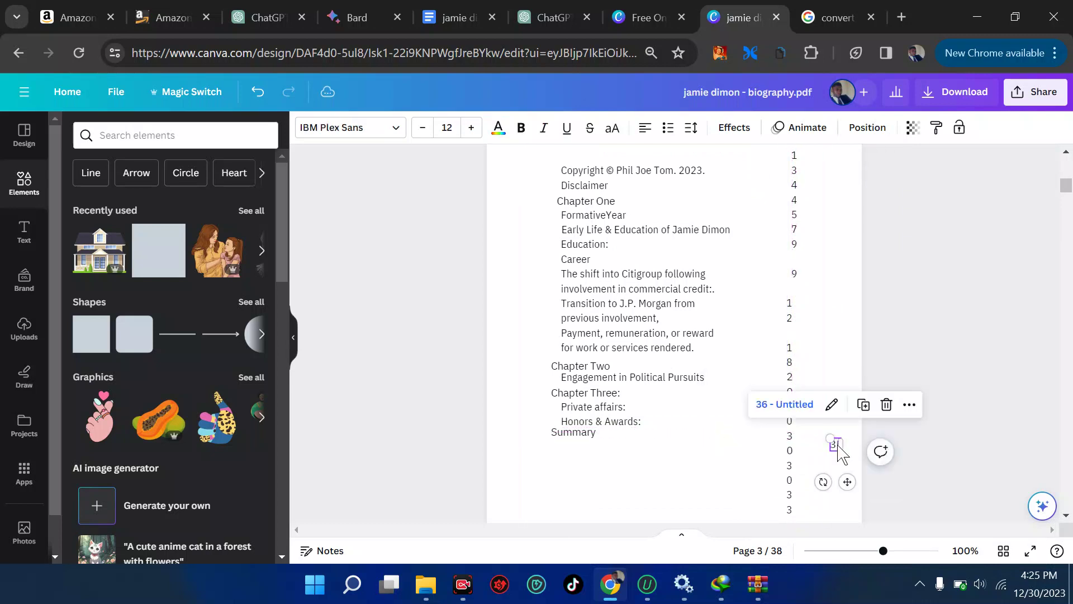
{"action": "scroll", "coordinate": [839, 453], "scroll_direction": "down", "scroll_amount": 3}
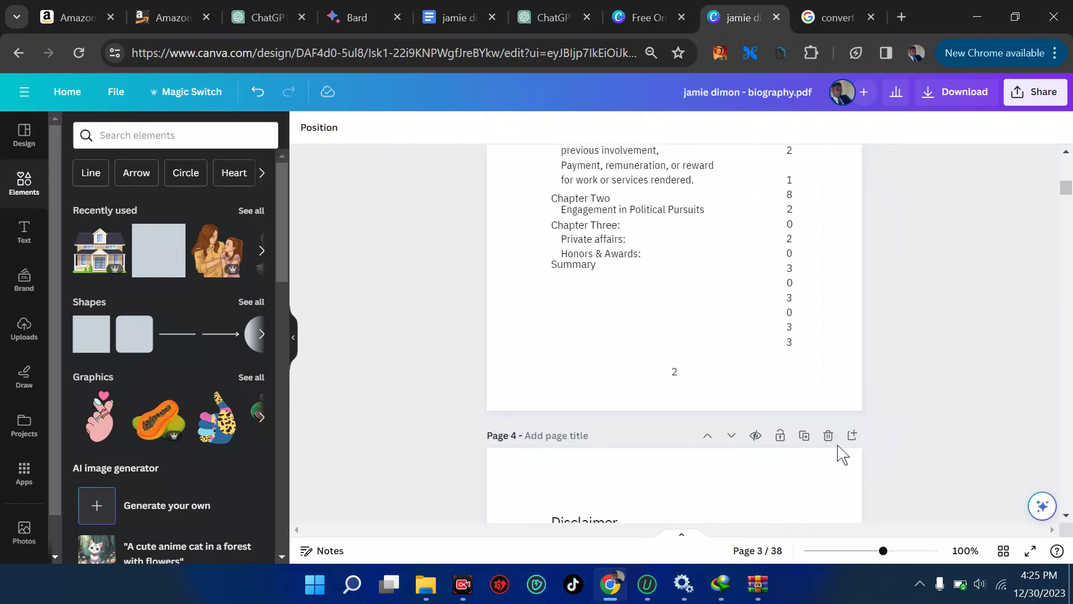
{"action": "scroll", "coordinate": [839, 451], "scroll_direction": "up", "scroll_amount": 4}
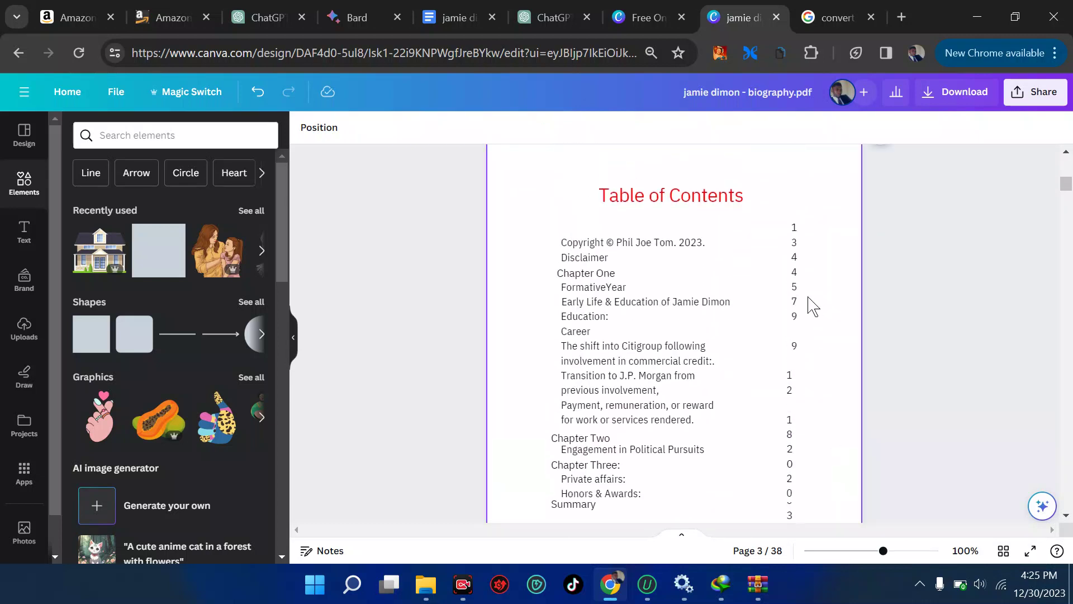
- Try to realign the contents entries and the Chapter Two and Chapter Three headings by moving their text boxes
{"action": "left_click", "coordinate": [630, 279]}
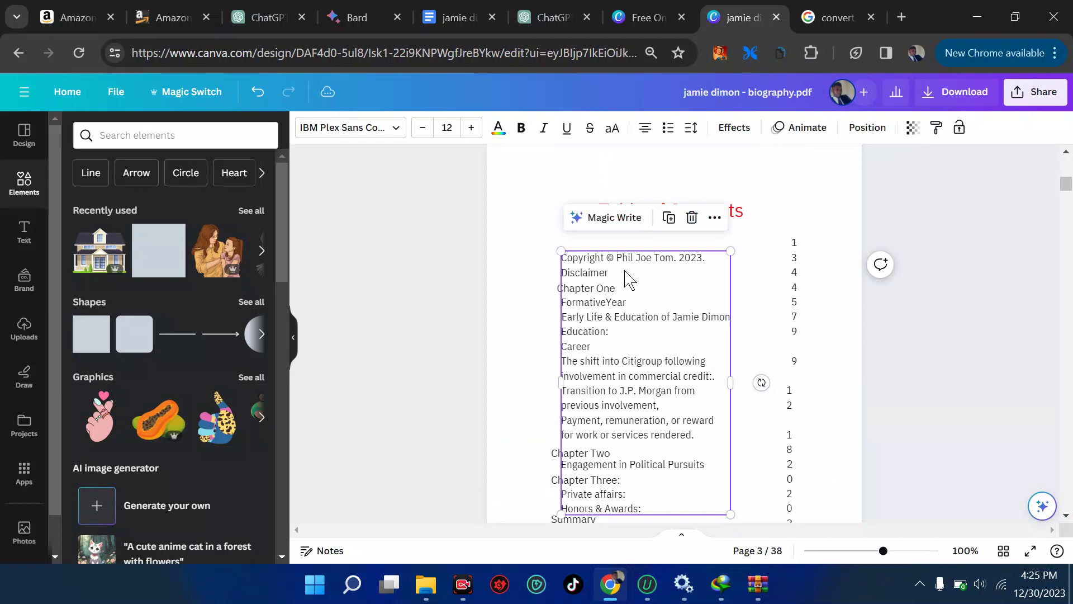
{"action": "left_click_drag", "start_coordinate": [624, 287], "coordinate": [623, 272]}
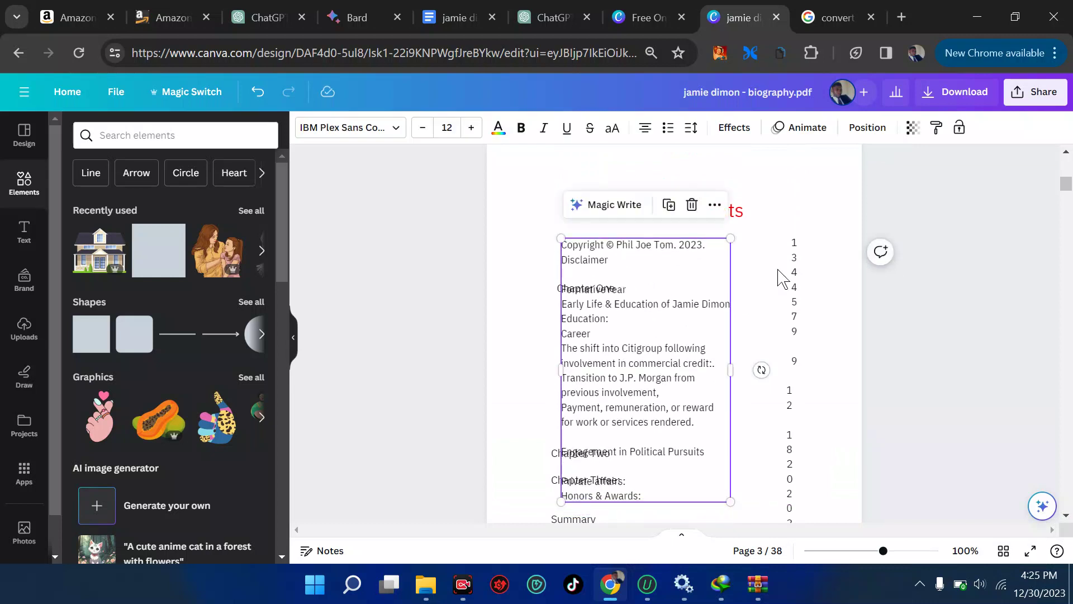
{"action": "left_click", "coordinate": [838, 329]}
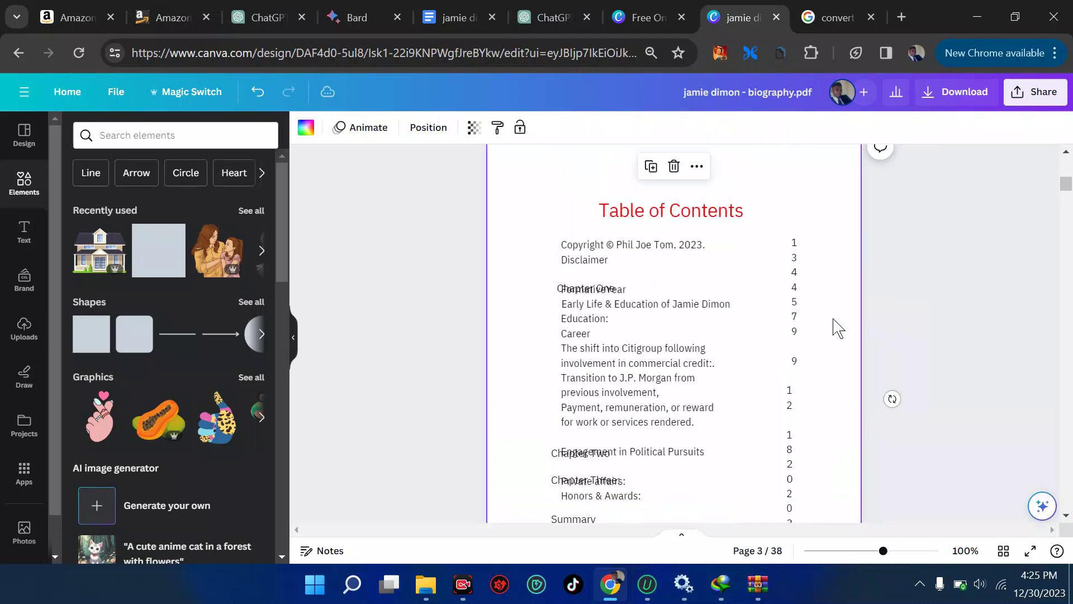
{"action": "left_click", "coordinate": [600, 484]}
{"action": "left_click_drag", "start_coordinate": [601, 485], "coordinate": [610, 466]}
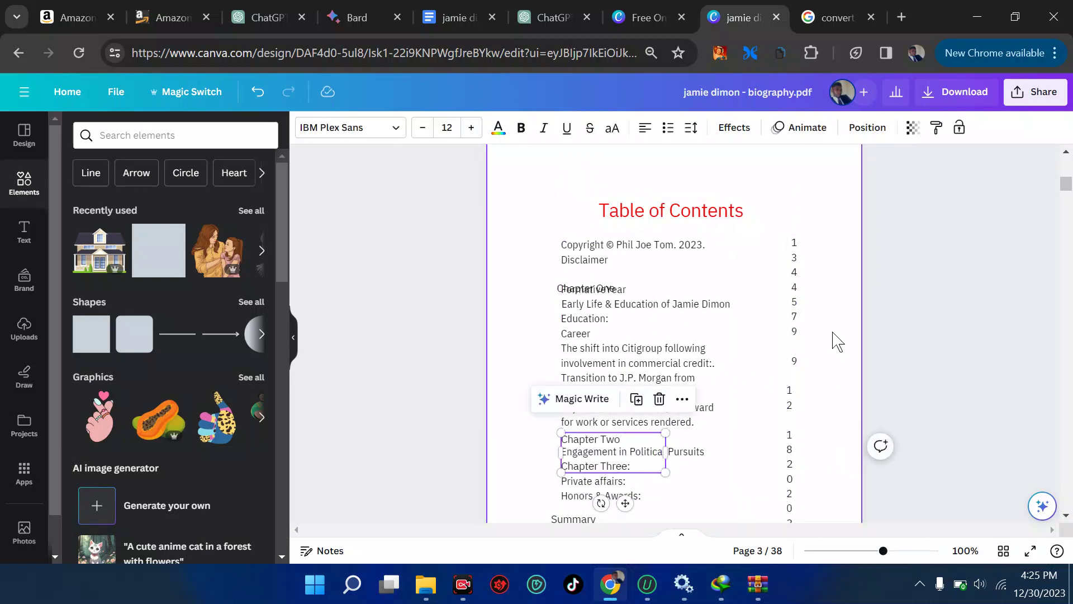
{"action": "left_click", "coordinate": [796, 272]}
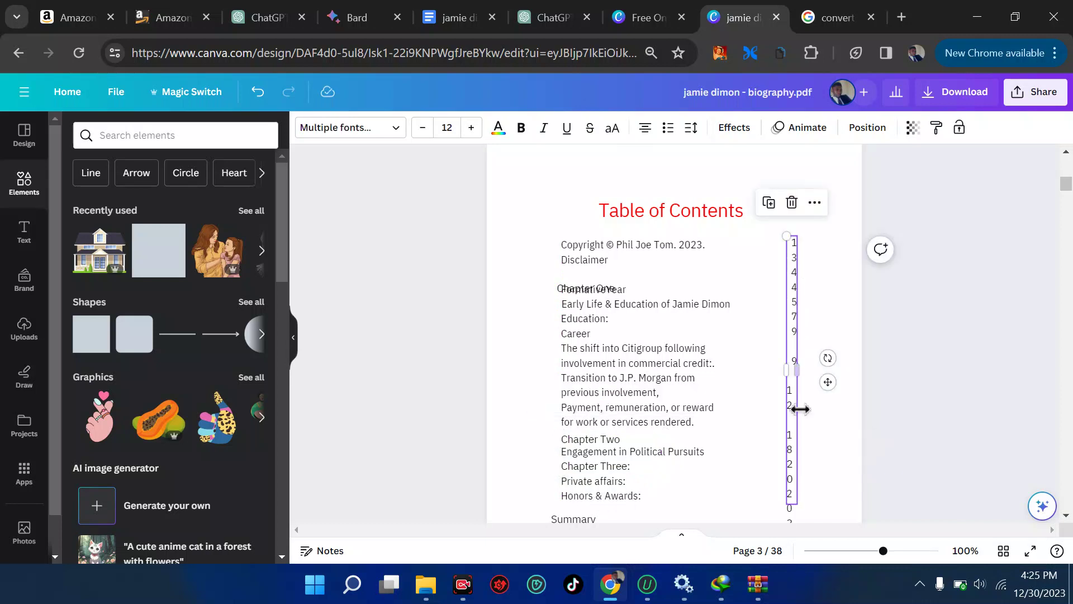
- Undo the latest Table of Contents edits and widen the page number box to fit two-digit numbers on one line
{"action": "key", "text": "ctrl+z"}
{"action": "key", "text": "ctrl+z"}
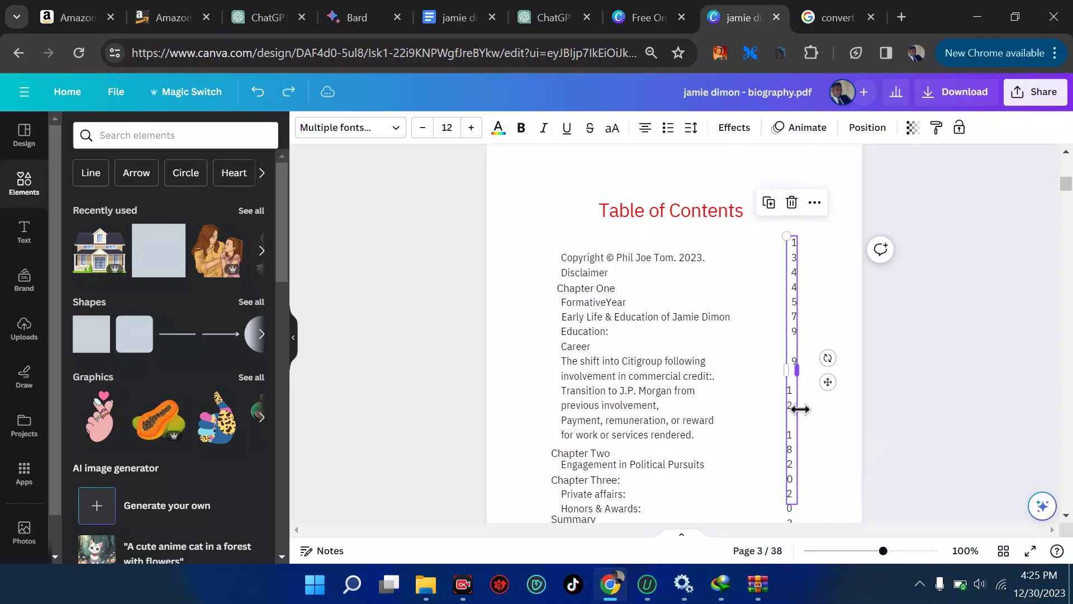
{"action": "scroll", "coordinate": [800, 409], "scroll_direction": "down", "scroll_amount": 1}
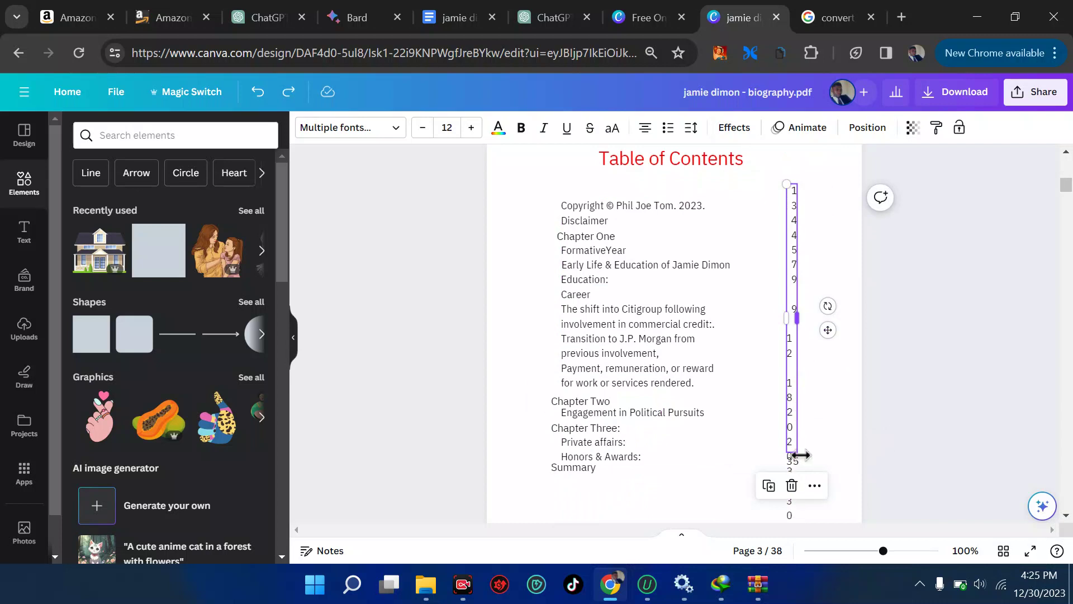
{"action": "left_click_drag", "start_coordinate": [803, 321], "coordinate": [810, 299]}
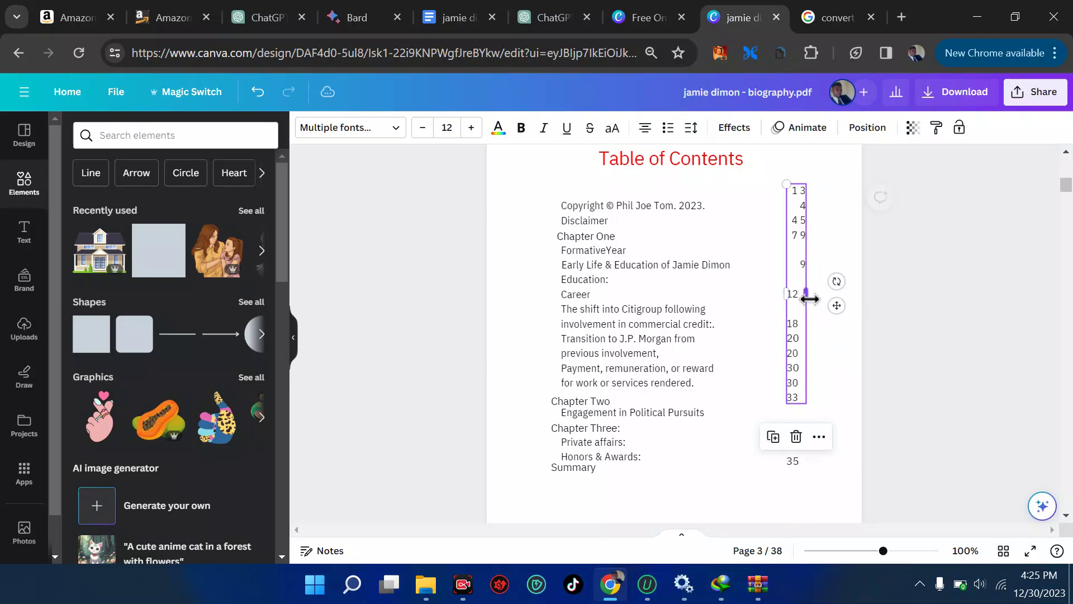
- Put page numbers 1 and 3, 4 and 5, and 7 and 9 on separate lines and move the number column down beside the entries
{"action": "double_click", "coordinate": [803, 225]}
{"action": "left_click", "coordinate": [801, 220]}
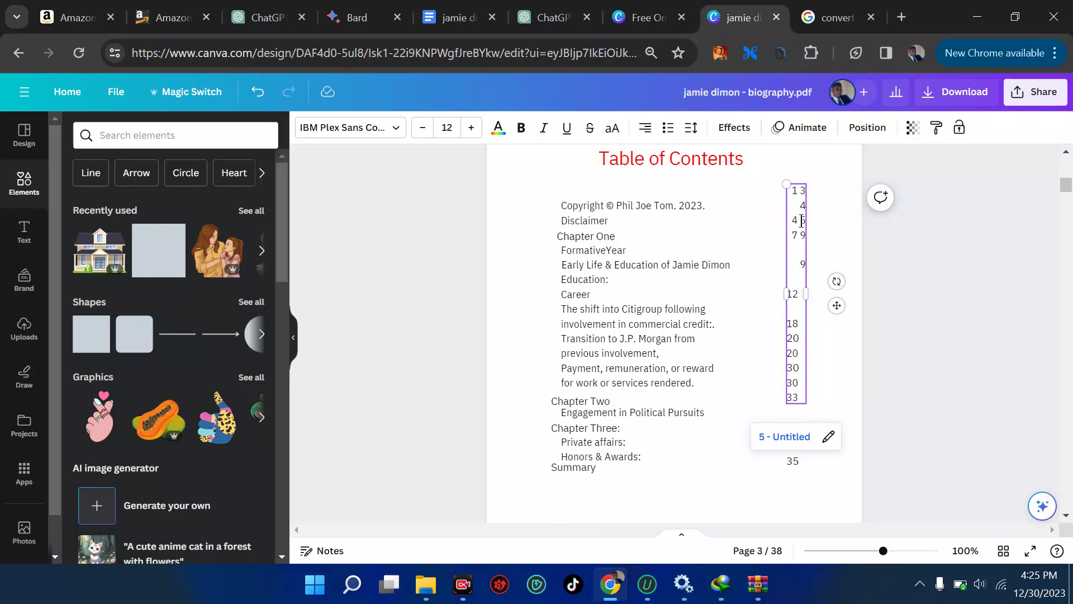
{"action": "key", "text": "Return"}
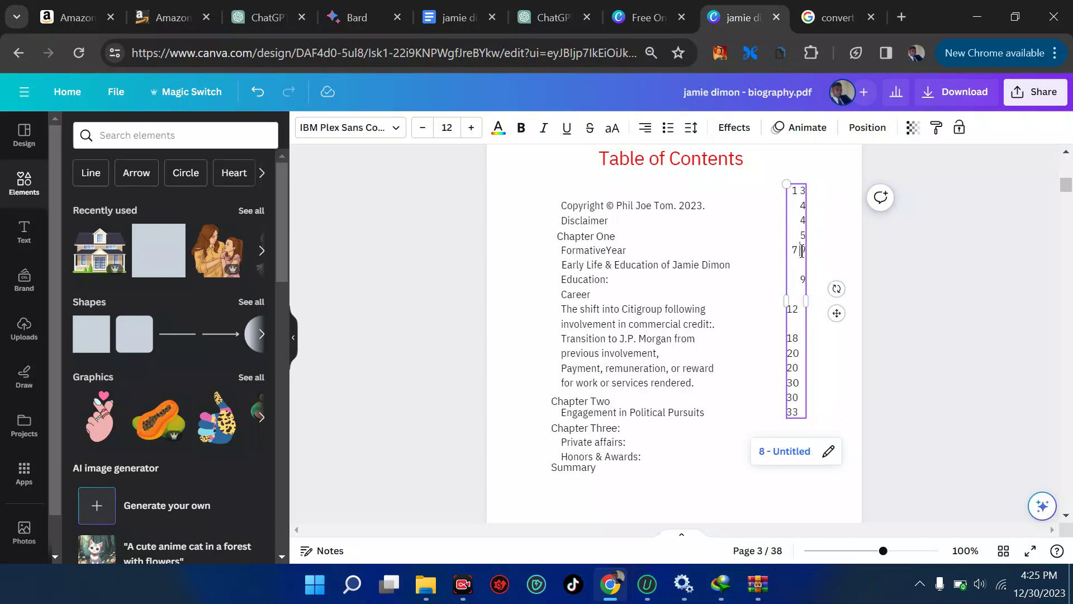
{"action": "key", "text": "Return"}
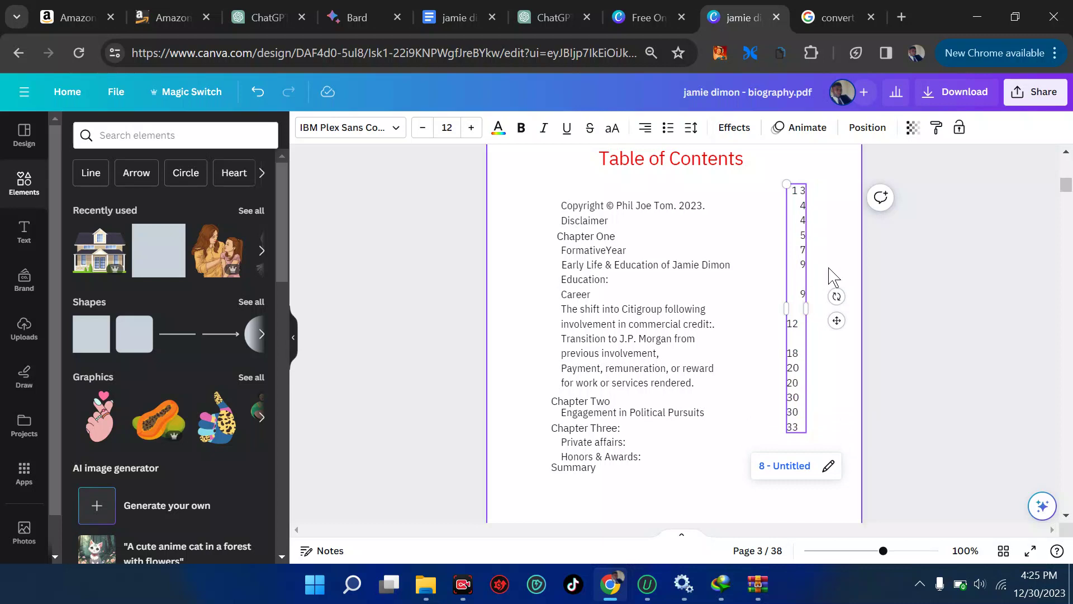
{"action": "left_click", "coordinate": [842, 346]}
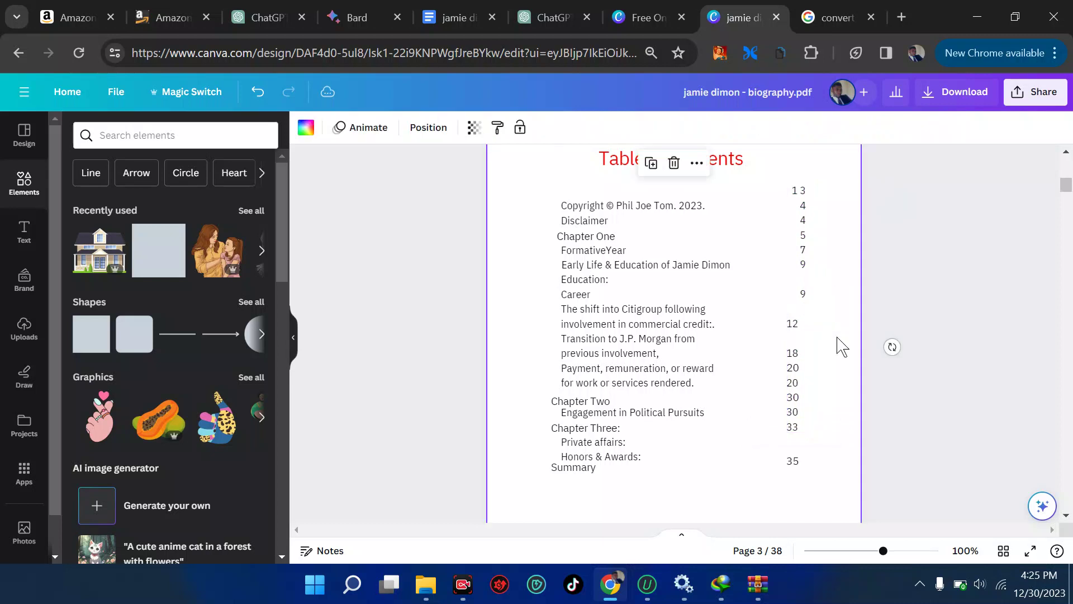
{"action": "left_click", "coordinate": [804, 202]}
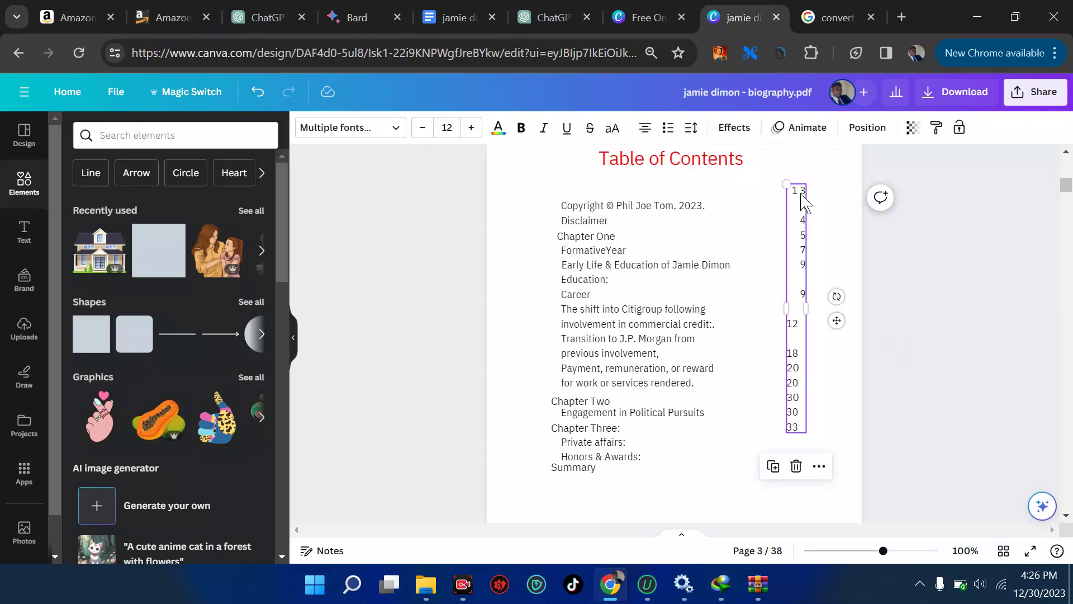
{"action": "left_click", "coordinate": [802, 191]}
{"action": "key", "text": "Return"}
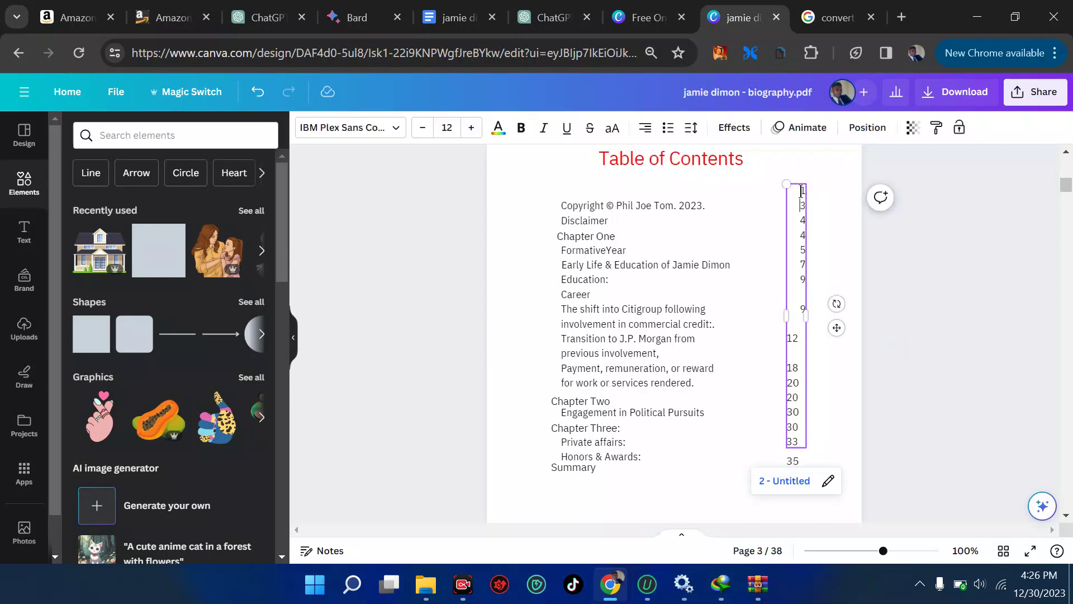
{"action": "left_click", "coordinate": [820, 246]}
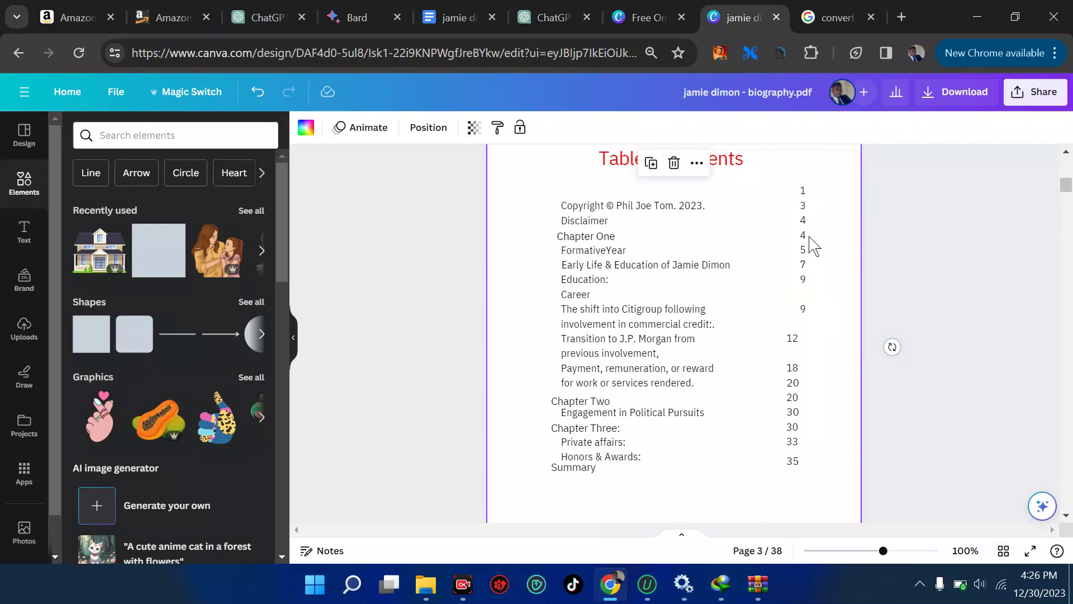
{"action": "left_click", "coordinate": [805, 242]}
{"action": "left_click_drag", "start_coordinate": [810, 241], "coordinate": [809, 274]}
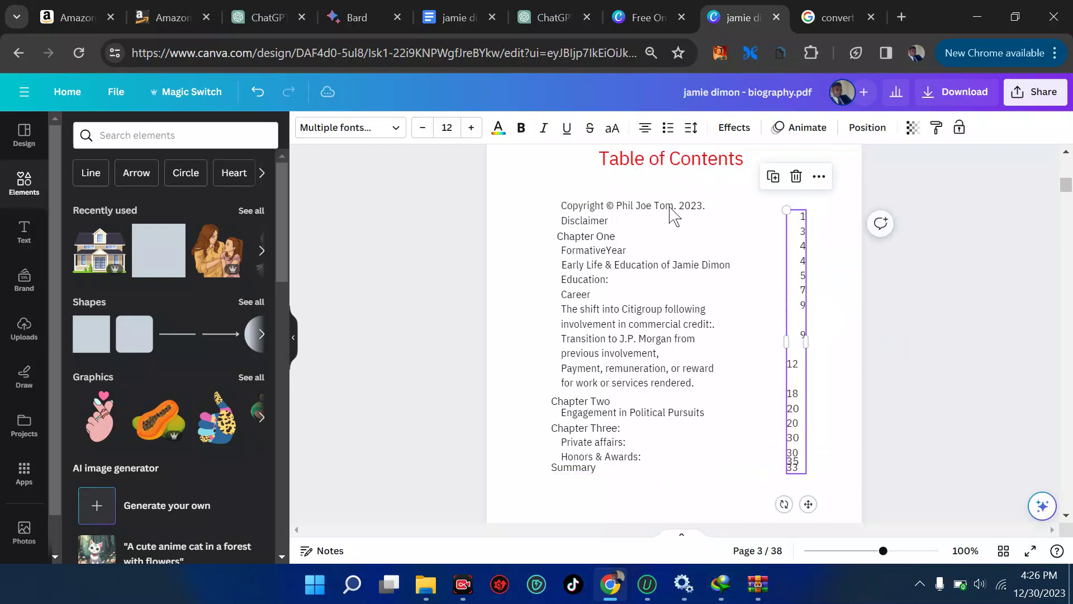
- Switch to Google Docs to check the Table of Contents page numbers, and return to Canva
{"action": "left_click", "coordinate": [453, 5]}
{"action": "scroll", "coordinate": [667, 423], "scroll_direction": "down", "scroll_amount": 2}
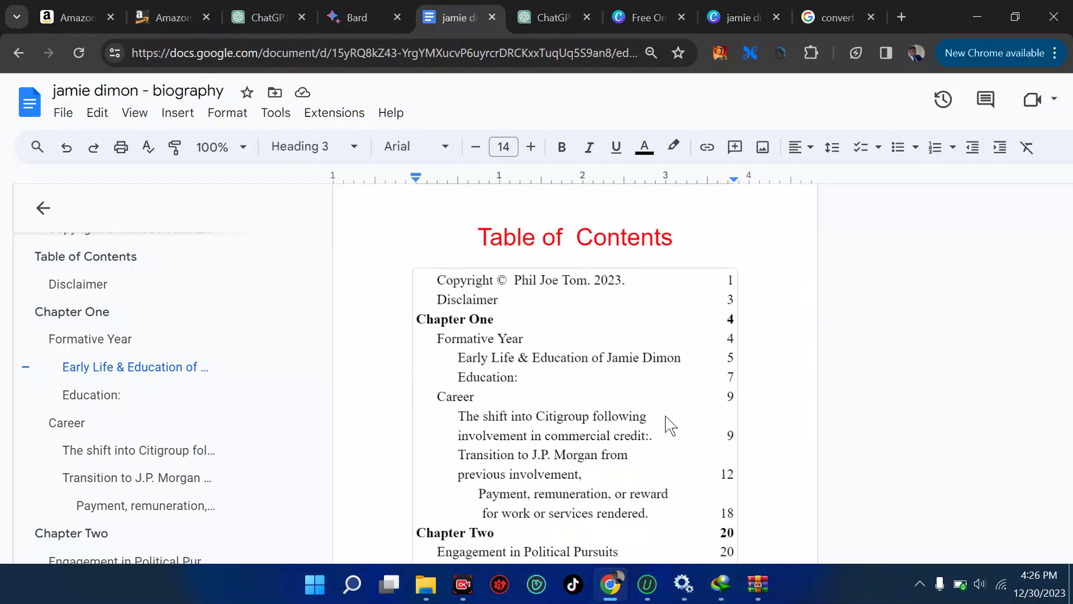
{"action": "scroll", "coordinate": [726, 371], "scroll_direction": "down", "scroll_amount": 5}
{"action": "scroll", "coordinate": [726, 371], "scroll_direction": "up", "scroll_amount": 1}
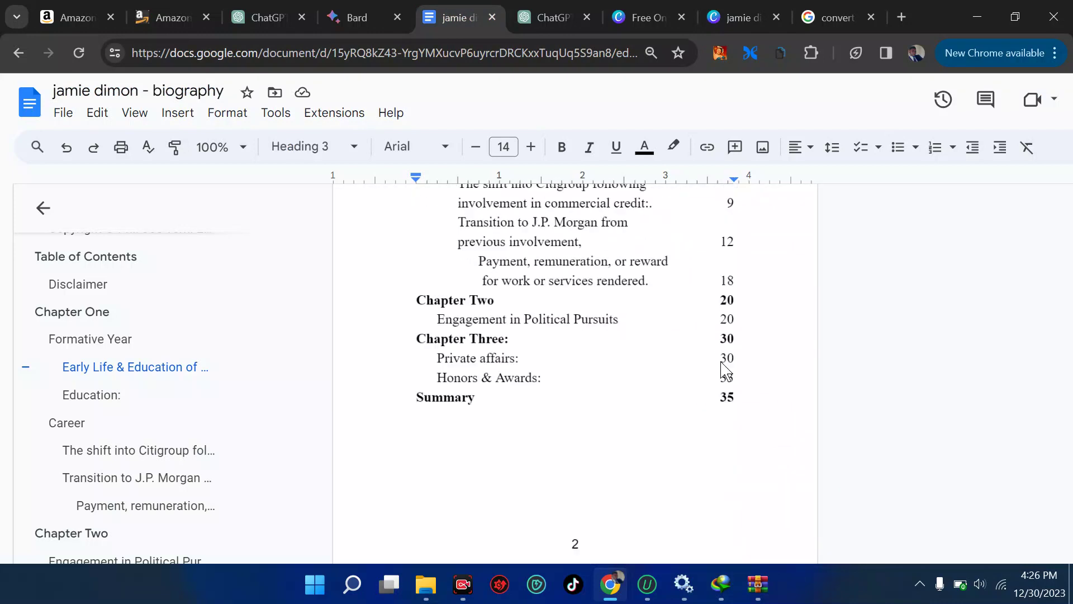
{"action": "left_click", "coordinate": [735, 16]}
- Search the elements for FLOWER and place the black branch graphic in the Disclaimer page's upper-left corner
{"action": "scroll", "coordinate": [520, 347], "scroll_direction": "down", "scroll_amount": 8}
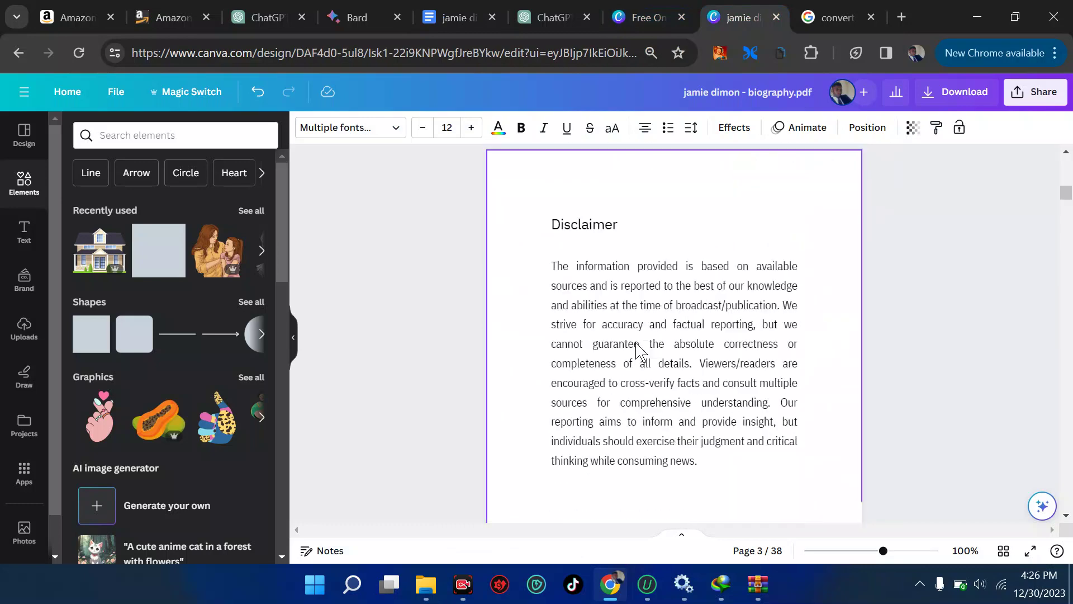
{"action": "left_click", "coordinate": [513, 346]}
{"action": "scroll", "coordinate": [513, 347], "scroll_direction": "up", "scroll_amount": 3}
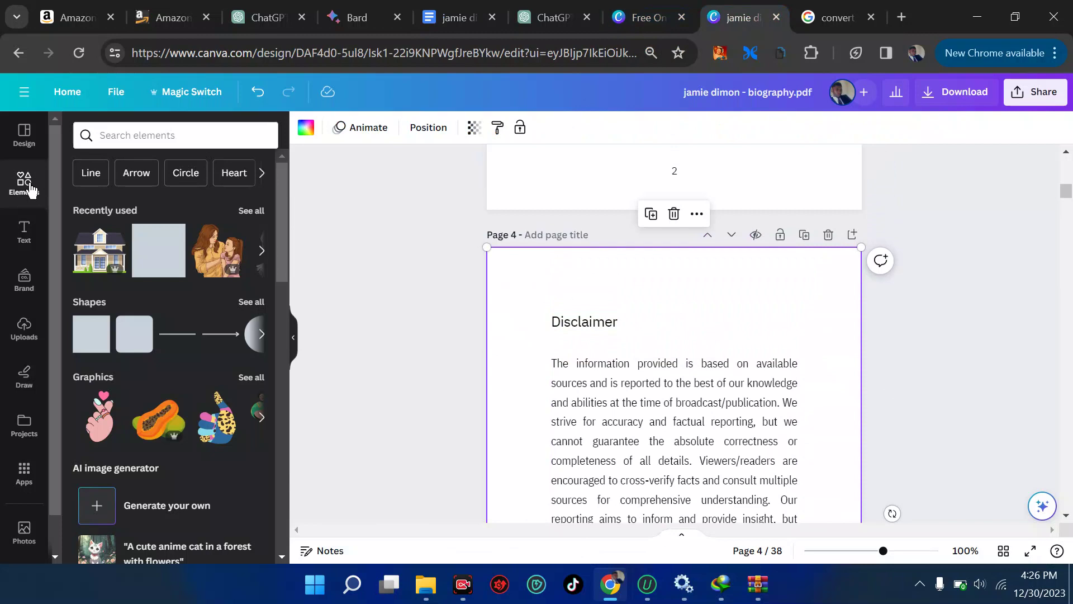
{"action": "left_click", "coordinate": [148, 138]}
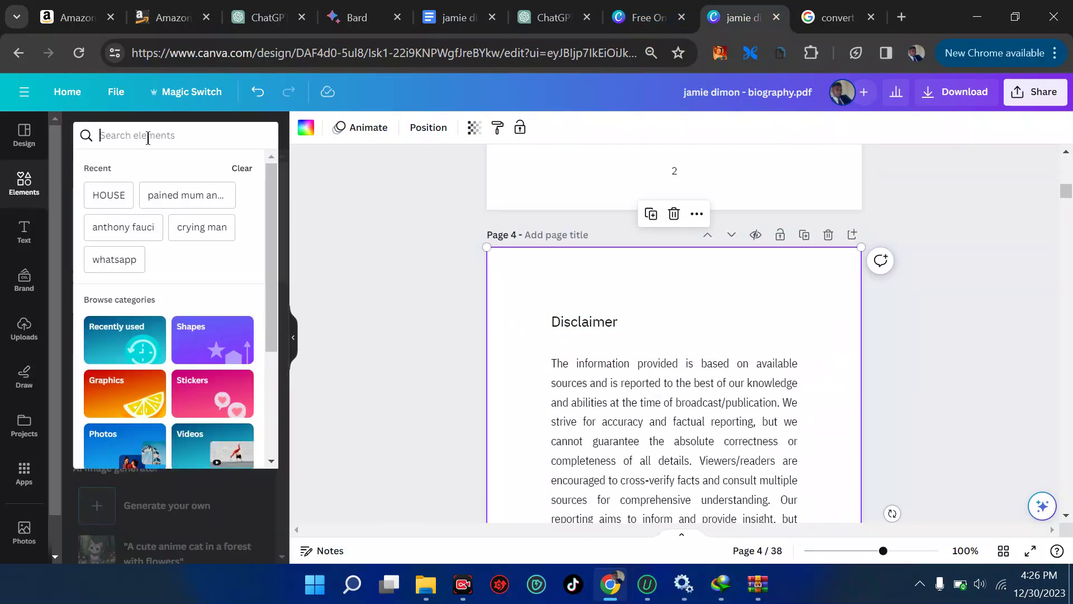
{"action": "type", "text": "FLOWER"}
{"action": "key", "text": "Return"}
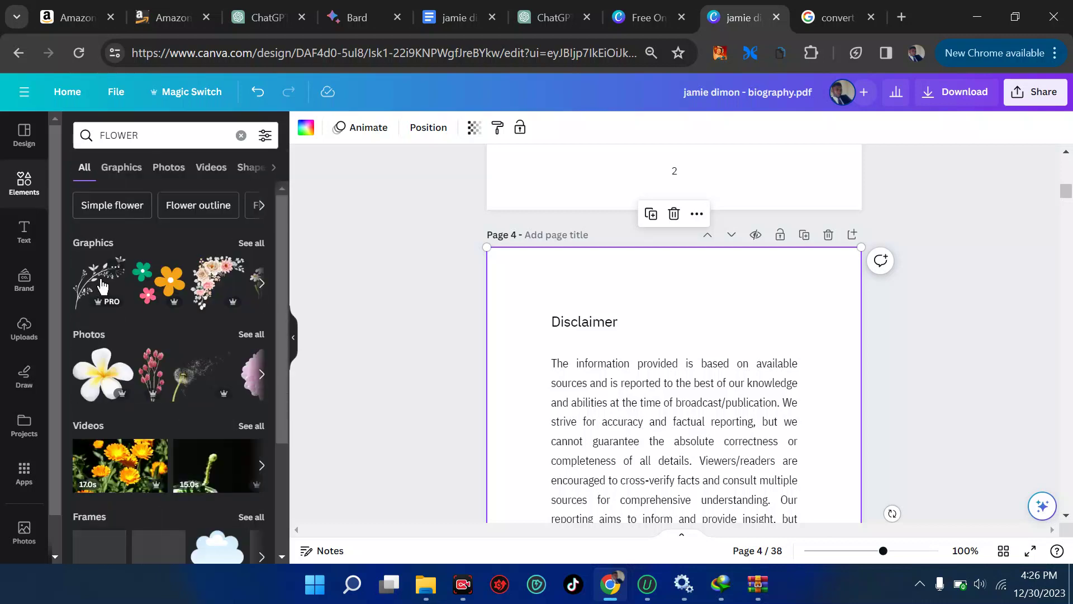
{"action": "left_click", "coordinate": [102, 287]}
{"action": "left_click_drag", "start_coordinate": [665, 473], "coordinate": [530, 250]}
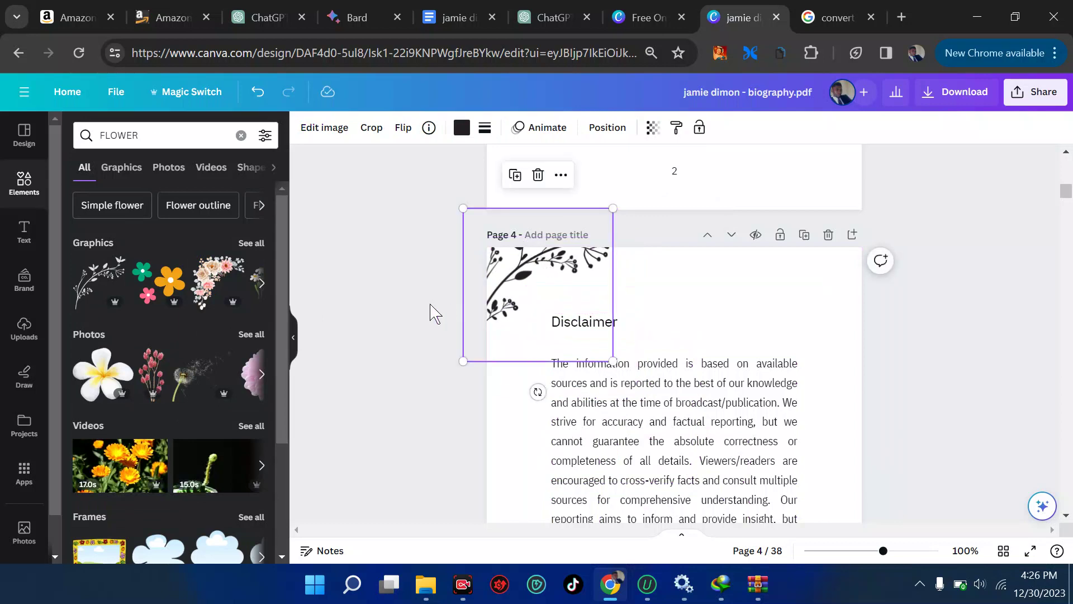
{"action": "left_click", "coordinate": [769, 309]}
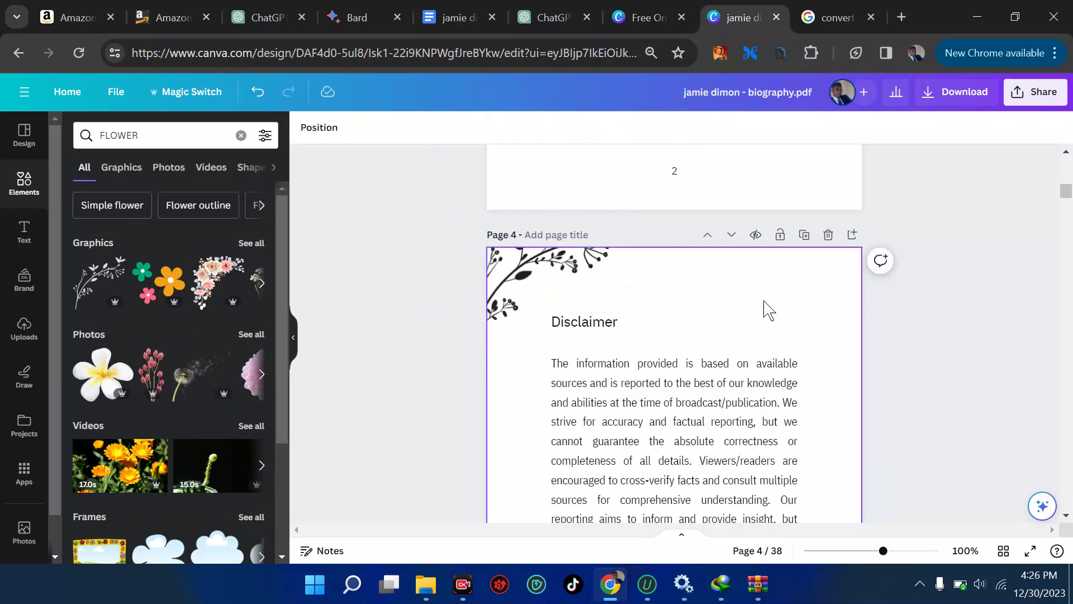
{"action": "left_click", "coordinate": [537, 296]}
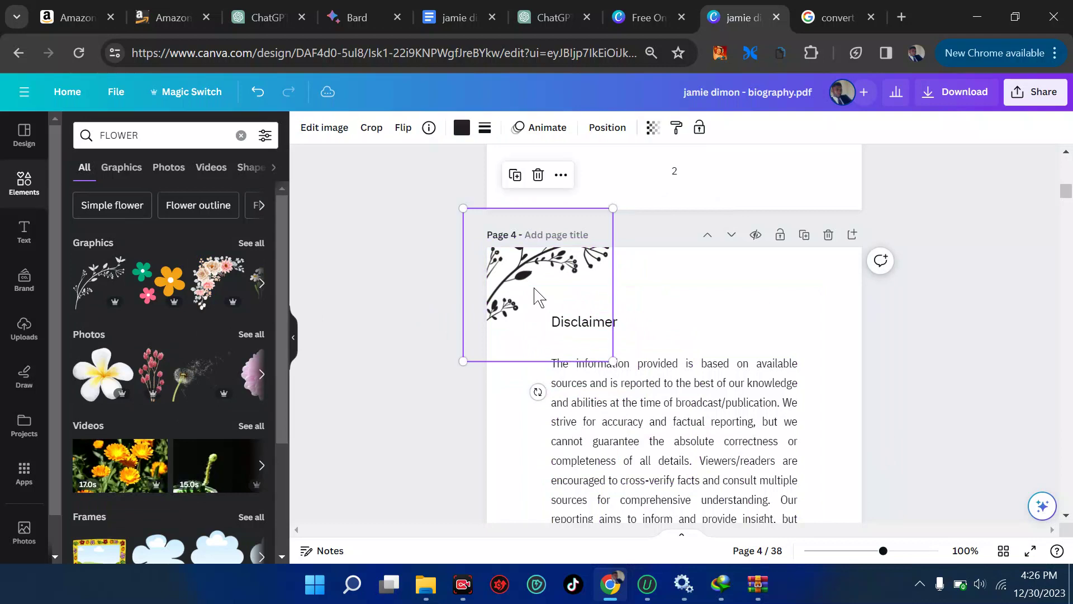
- Add the pink floral graphic and place it in the Disclaimer page's upper-right corner
{"action": "left_click", "coordinate": [202, 288]}
{"action": "left_click_drag", "start_coordinate": [693, 403], "coordinate": [919, 105]}
{"action": "left_click", "coordinate": [656, 318]}
- Add the red flower stem photo and place it in the Disclaimer page's lower-left corner
{"action": "scroll", "coordinate": [657, 319], "scroll_direction": "down", "scroll_amount": 5}
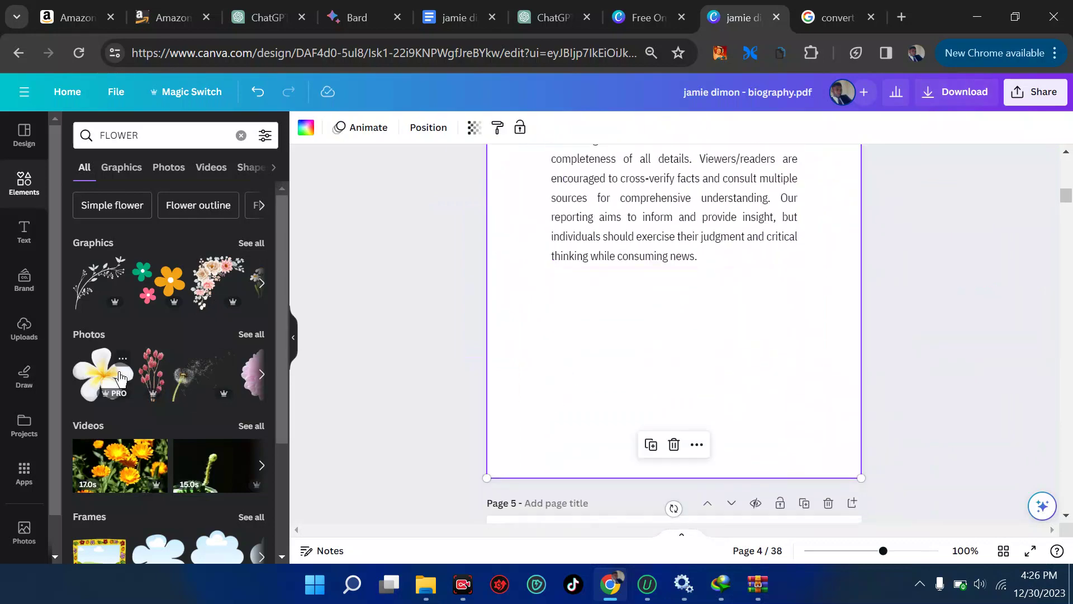
{"action": "left_click", "coordinate": [159, 375]}
{"action": "left_click_drag", "start_coordinate": [567, 367], "coordinate": [456, 595]}
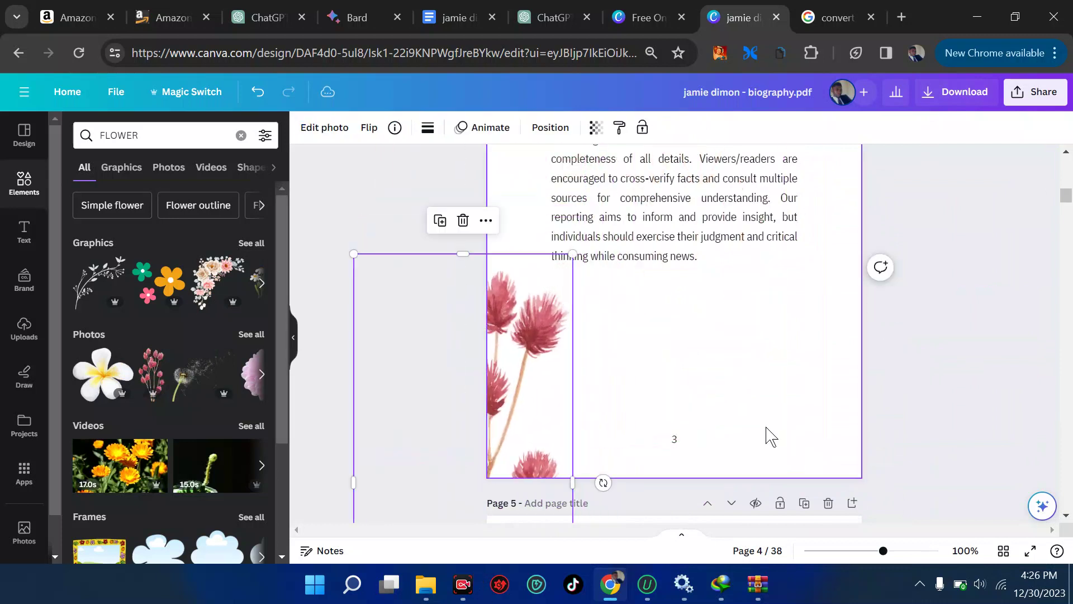
{"action": "left_click", "coordinate": [965, 388]}
{"action": "scroll", "coordinate": [966, 388], "scroll_direction": "up", "scroll_amount": 5}
{"action": "scroll", "coordinate": [966, 388], "scroll_direction": "down", "scroll_amount": 10}
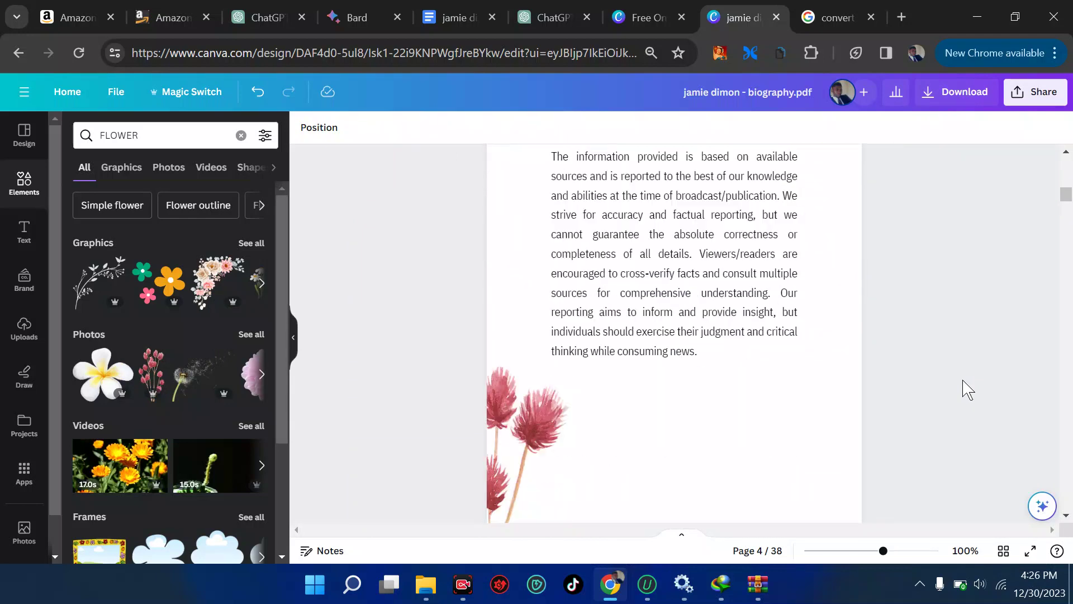
{"action": "scroll", "coordinate": [771, 268], "scroll_direction": "up", "scroll_amount": 8}
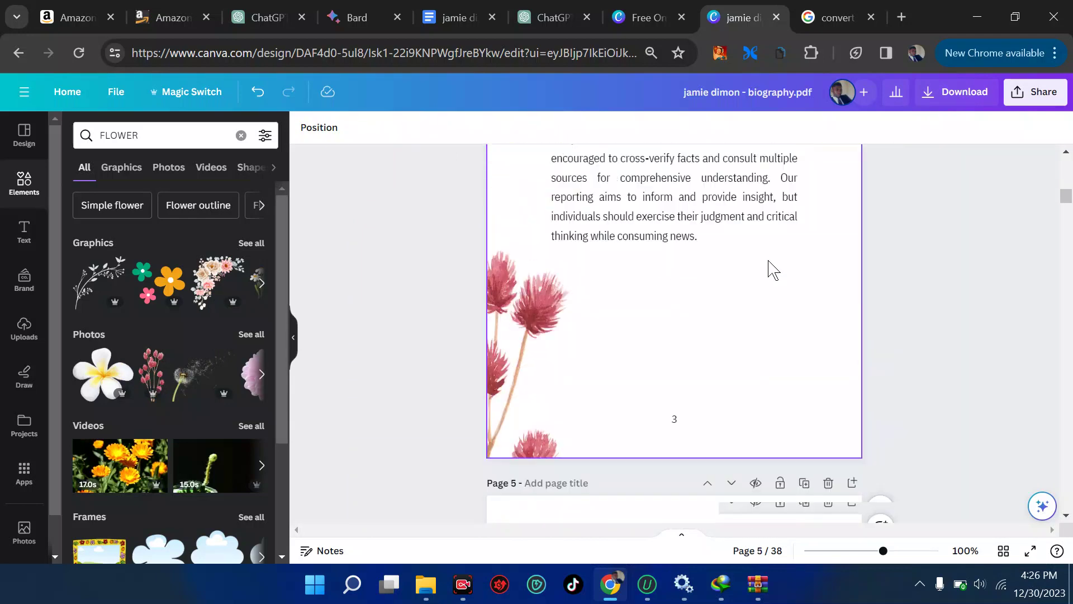
{"action": "left_click", "coordinate": [557, 249]}
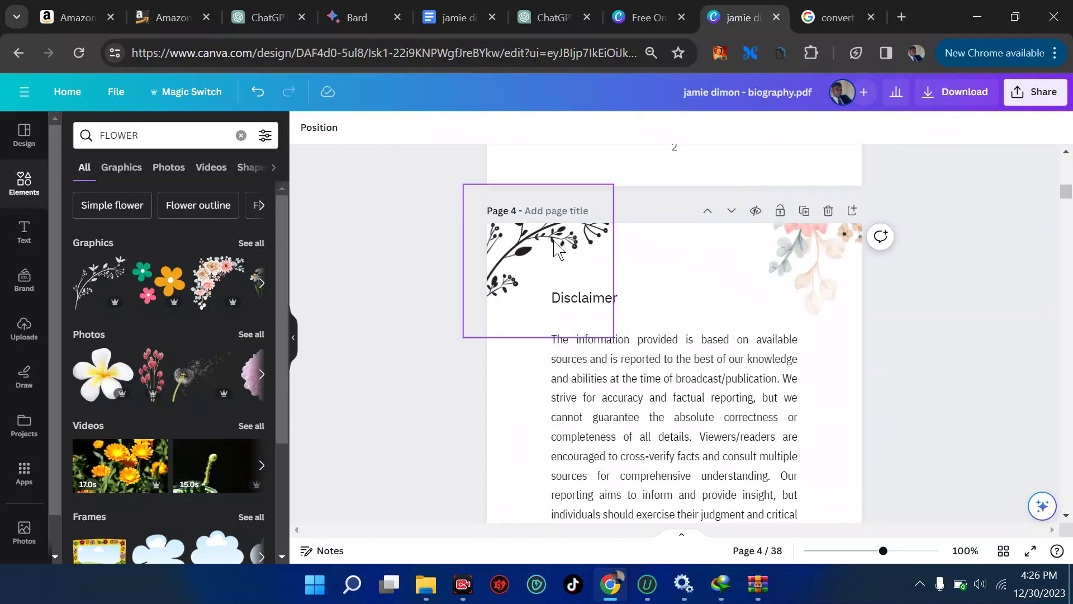
{"action": "left_click", "coordinate": [761, 246], "text": "shift"}
{"action": "scroll", "coordinate": [726, 291], "scroll_direction": "down", "scroll_amount": 6}
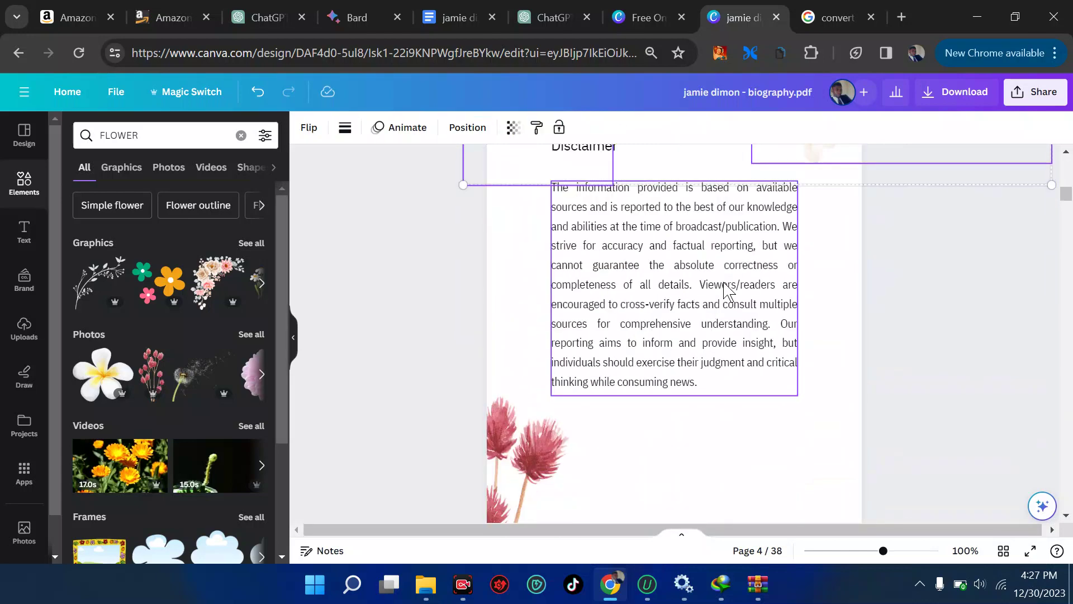
{"action": "left_click", "coordinate": [525, 320], "text": "shift"}
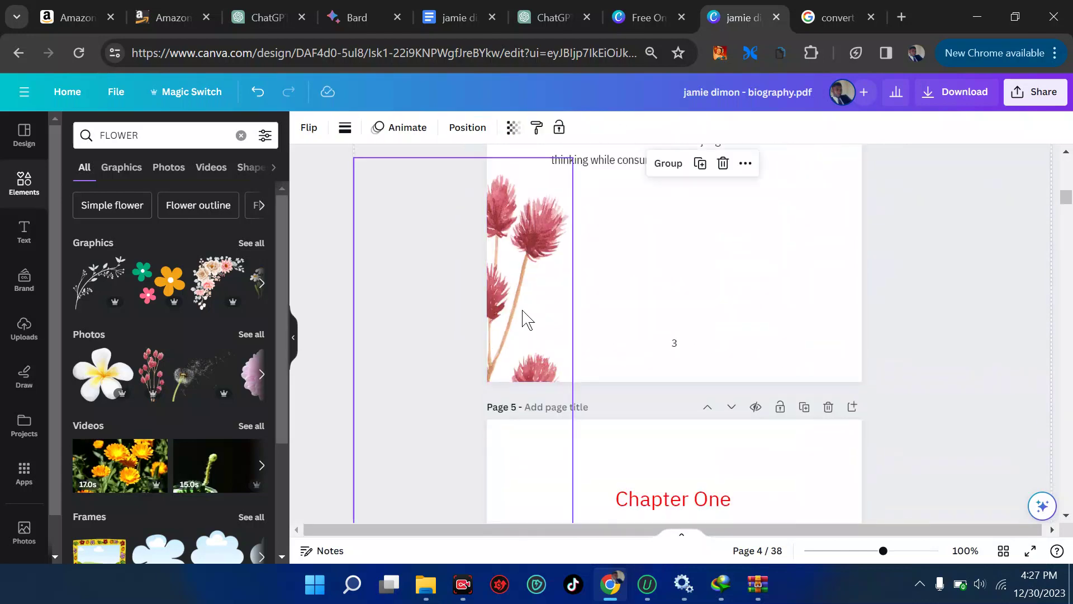
{"action": "scroll", "coordinate": [524, 320], "scroll_direction": "up", "scroll_amount": 3}
{"action": "left_click", "coordinate": [762, 349], "text": "shift"}
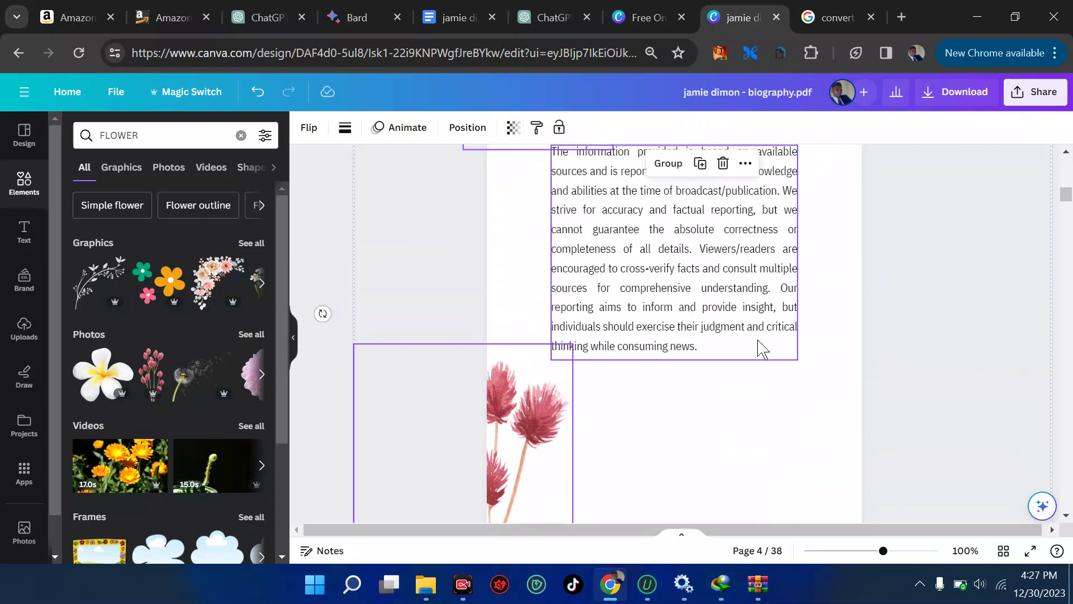
{"action": "left_click", "coordinate": [786, 448]}
- Copy the black branch, pink floral and red flower stem decorations from the Disclaimer page onto the Chapter One page
{"action": "scroll", "coordinate": [615, 364], "scroll_direction": "up", "scroll_amount": 4}
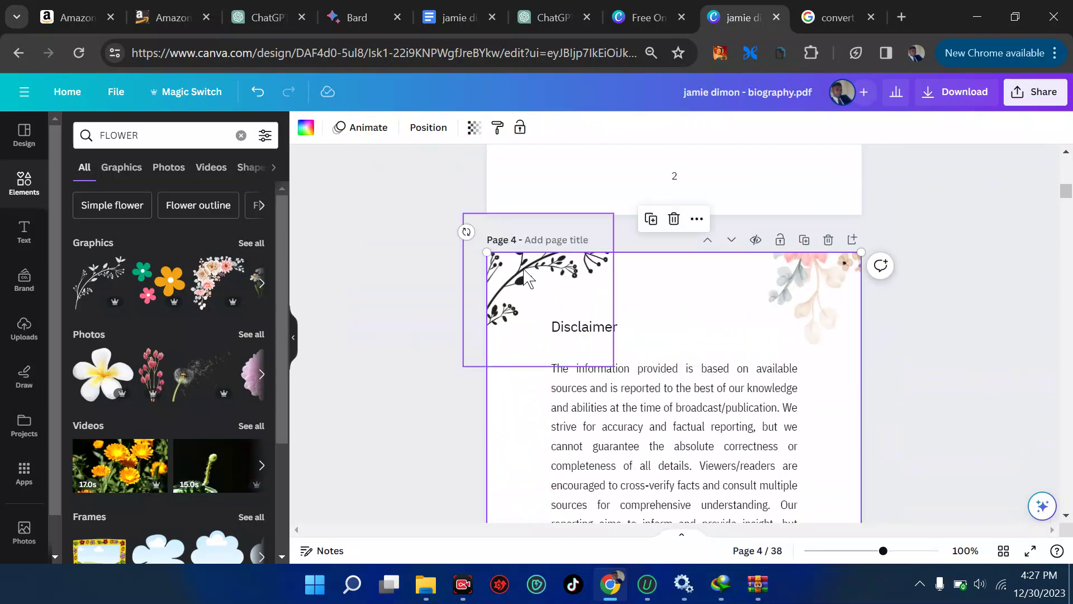
{"action": "left_click", "coordinate": [526, 275]}
{"action": "left_click", "coordinate": [808, 297], "text": "shift"}
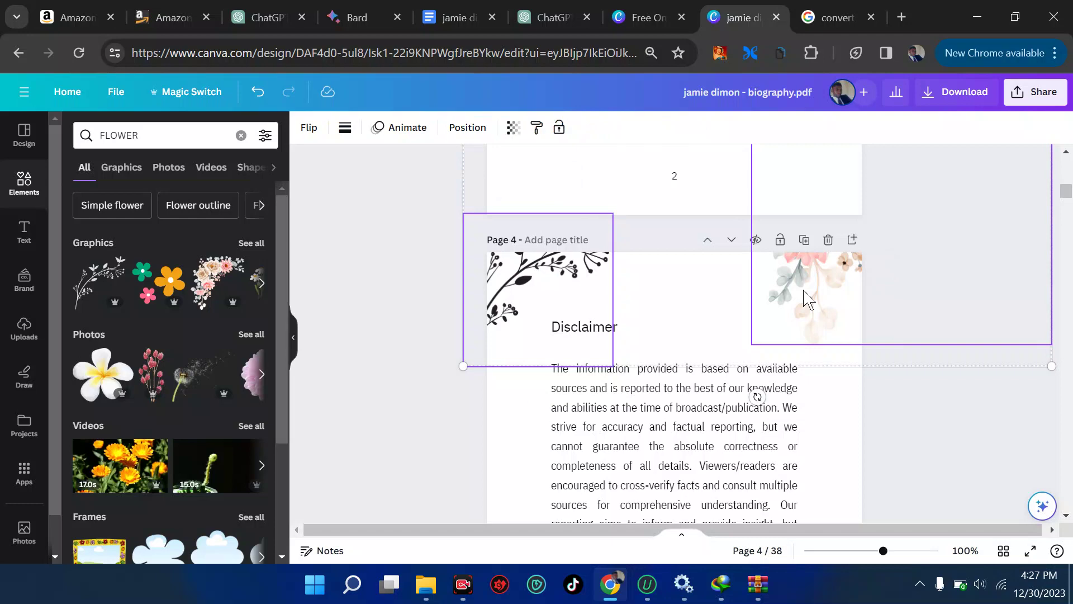
{"action": "scroll", "coordinate": [804, 296], "scroll_direction": "down", "scroll_amount": 5}
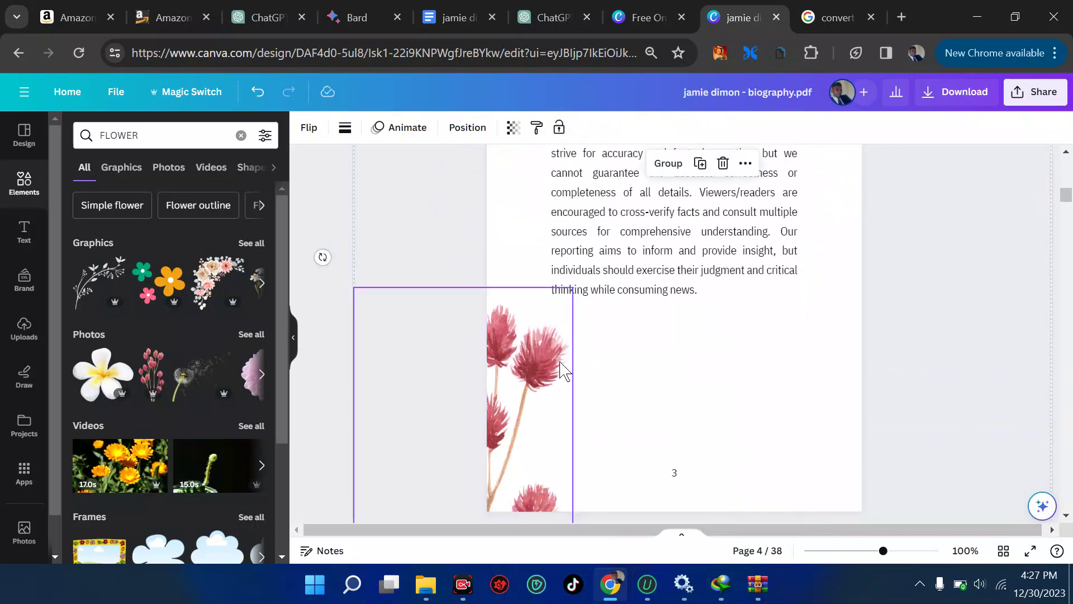
{"action": "scroll", "coordinate": [562, 369], "scroll_direction": "down", "scroll_amount": 5}
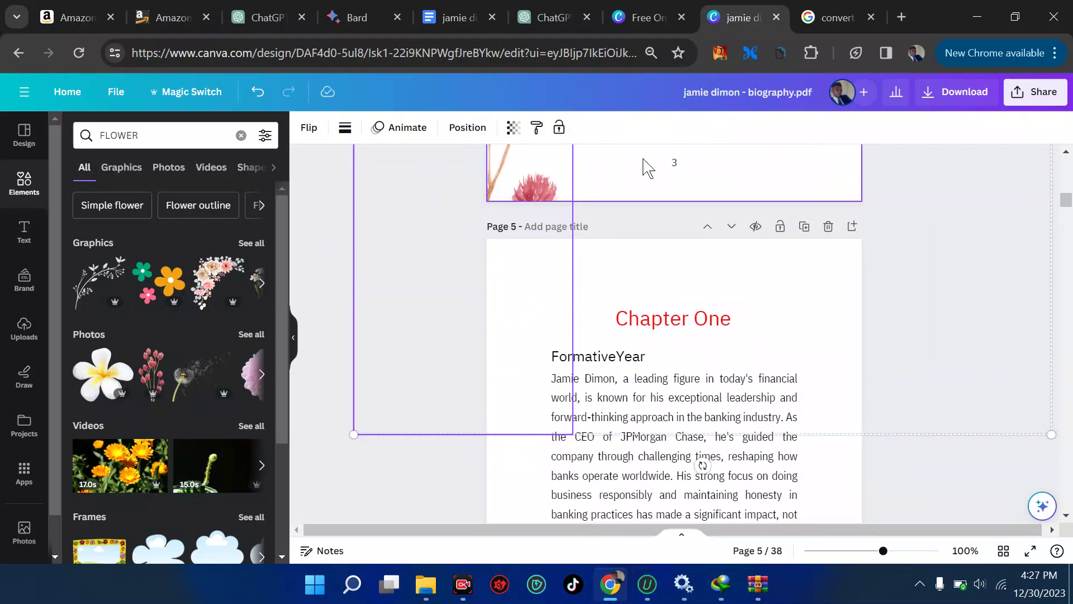
{"action": "left_click", "coordinate": [772, 305]}
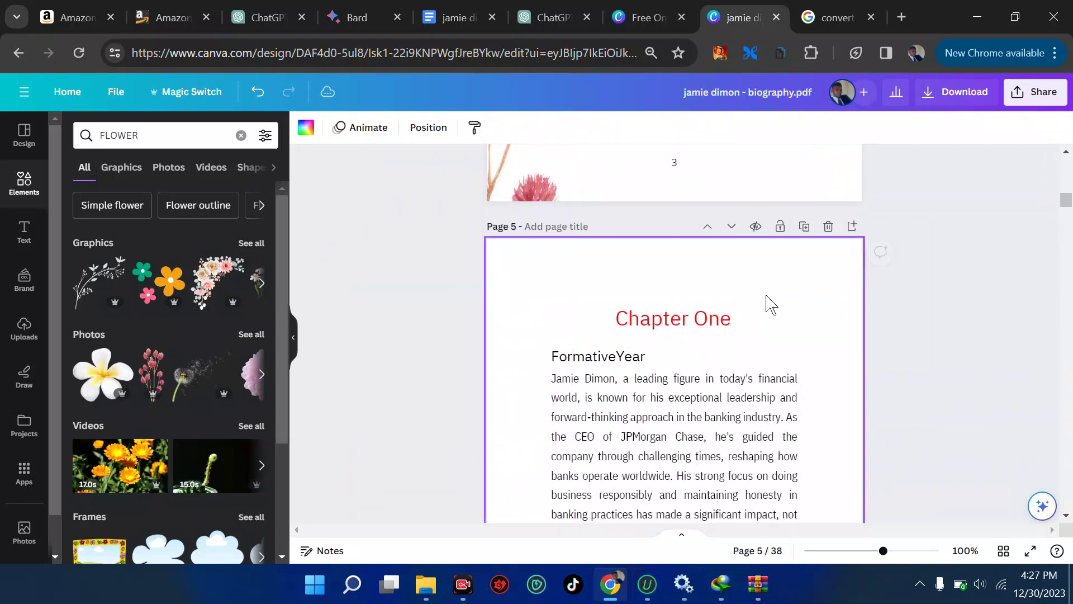
{"action": "scroll", "coordinate": [772, 305], "scroll_direction": "down", "scroll_amount": 8}
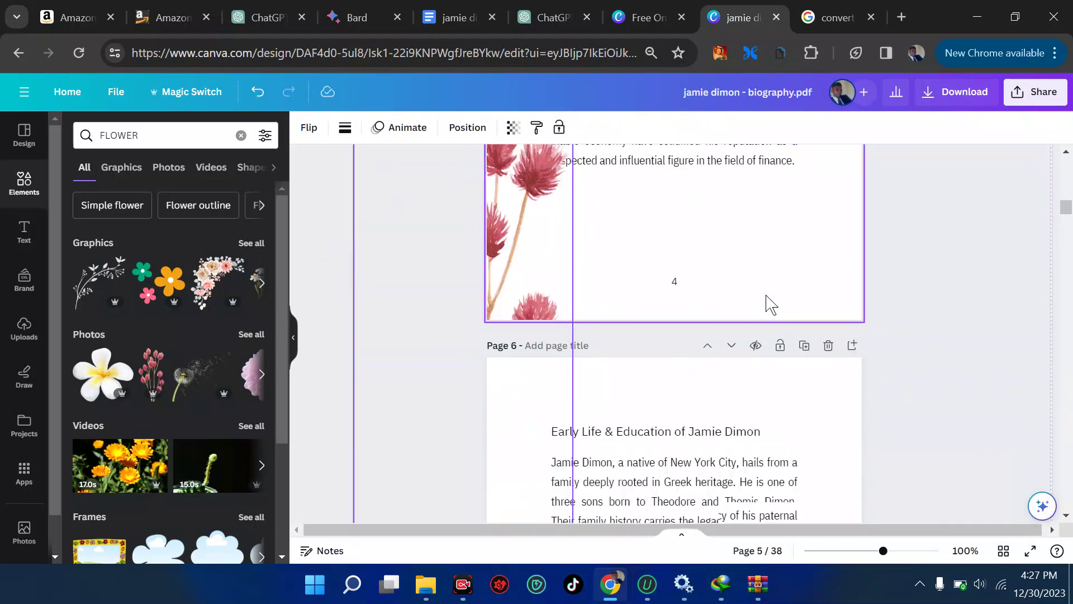
- Shrink the red flower stem photo in the Chapter One page's lower-left corner to about 7.3 by 15.2 cm, clear of the text
{"action": "scroll", "coordinate": [514, 324], "scroll_direction": "up", "scroll_amount": 3}
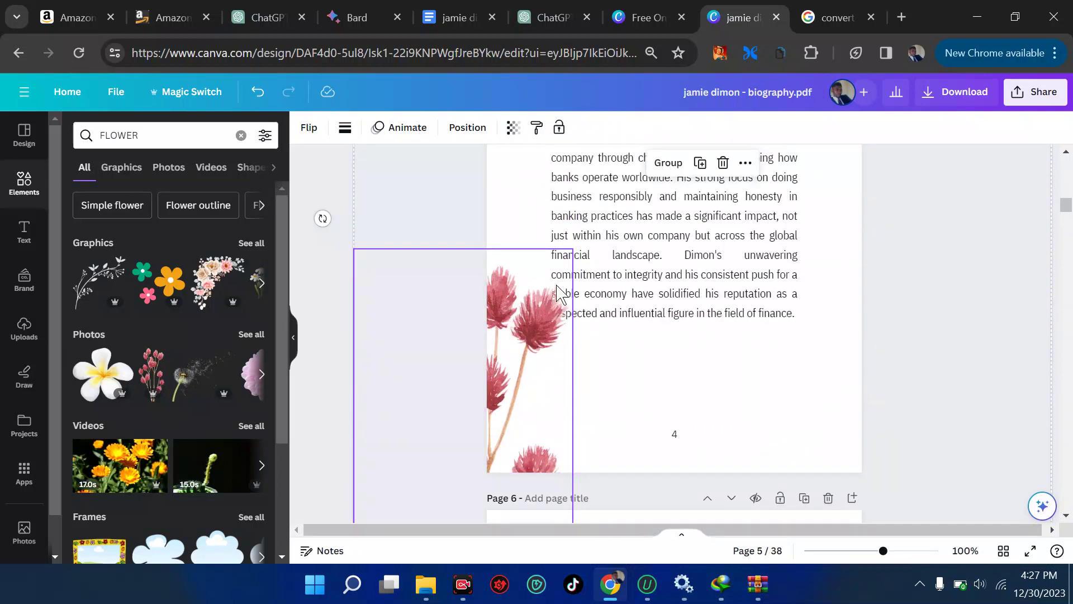
{"action": "left_click", "coordinate": [619, 359]}
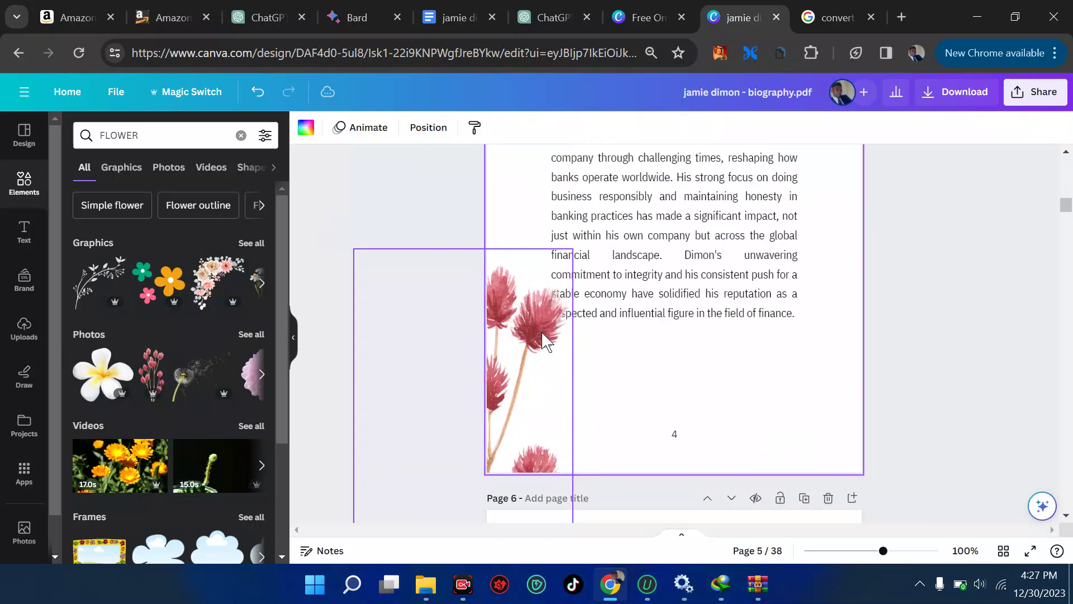
{"action": "left_click", "coordinate": [548, 338]}
{"action": "left_click_drag", "start_coordinate": [573, 255], "coordinate": [537, 322]}
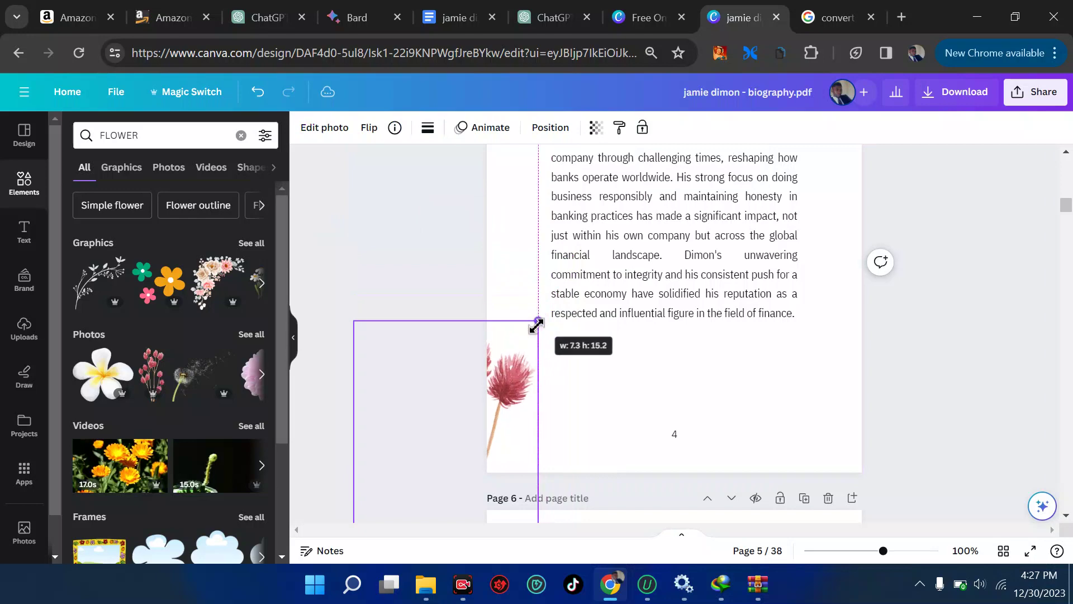
{"action": "scroll", "coordinate": [654, 349], "scroll_direction": "up", "scroll_amount": 4}
{"action": "scroll", "coordinate": [654, 349], "scroll_direction": "up", "scroll_amount": 3}
{"action": "scroll", "coordinate": [654, 349], "scroll_direction": "down", "scroll_amount": 10}
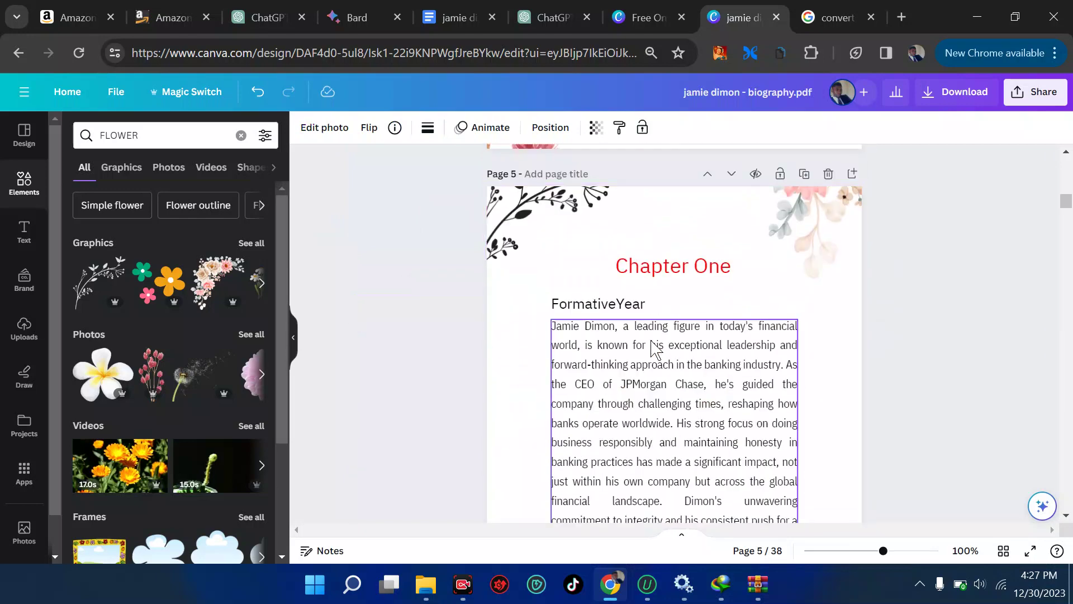
{"action": "scroll", "coordinate": [654, 349], "scroll_direction": "down", "scroll_amount": 1}
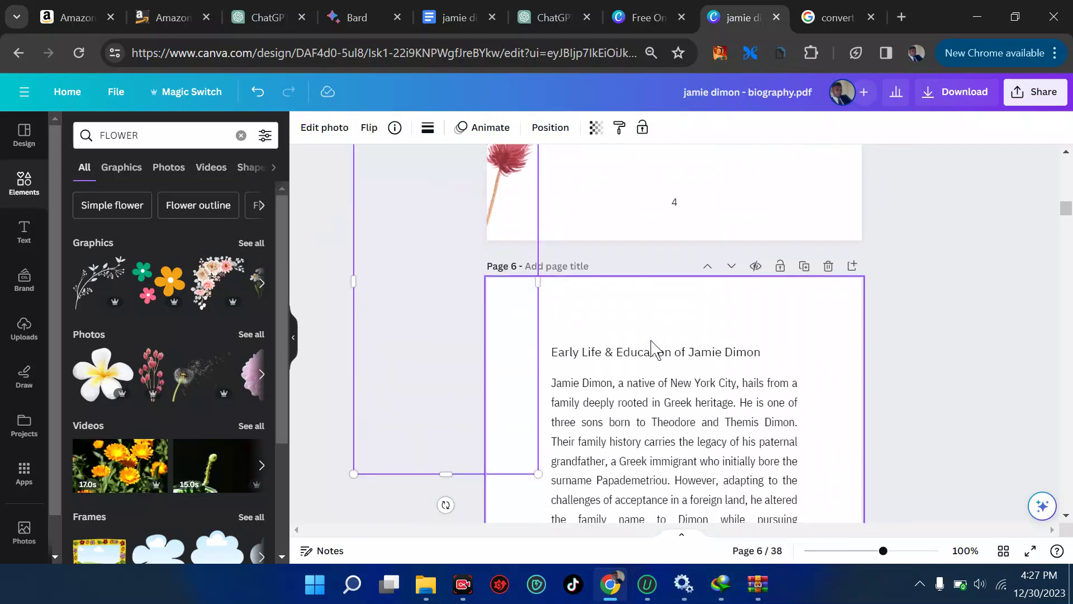
- Add the pink floral graphic to page 6 and place it in the page's upper-left corner
{"action": "left_click", "coordinate": [718, 339]}
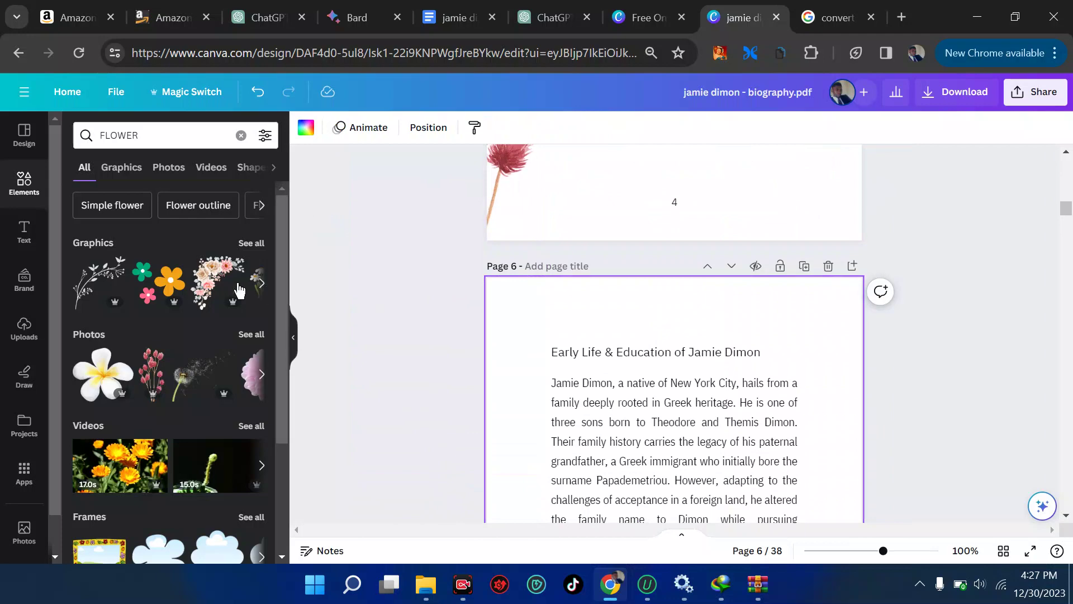
{"action": "left_click", "coordinate": [226, 260]}
{"action": "scroll", "coordinate": [635, 402], "scroll_direction": "down", "scroll_amount": 3}
{"action": "left_click_drag", "start_coordinate": [635, 401], "coordinate": [489, 185]}
{"action": "scroll", "coordinate": [750, 318], "scroll_direction": "down", "scroll_amount": 8}
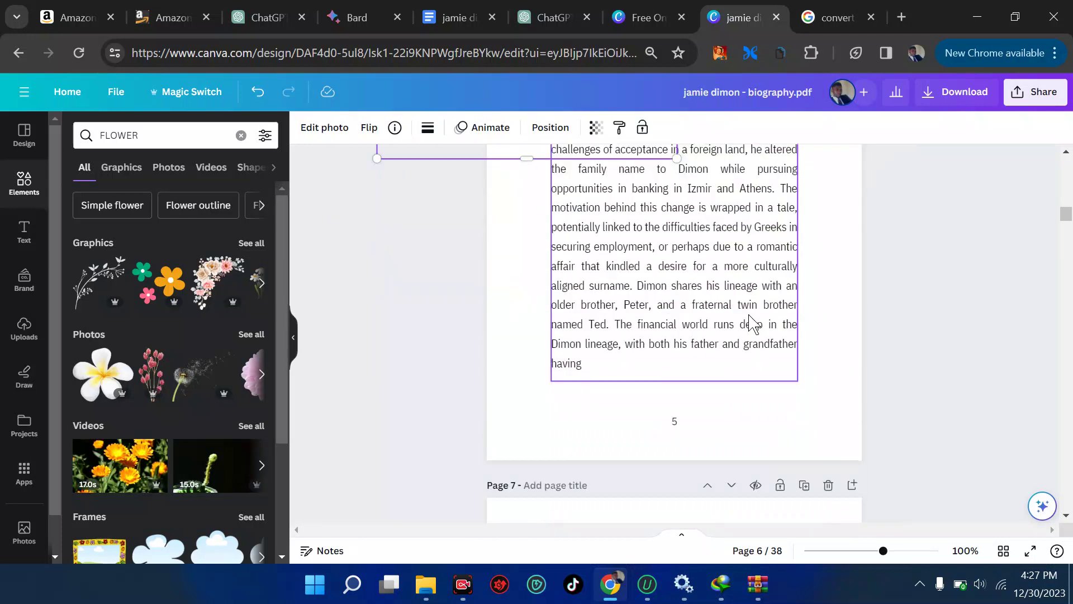
- Add the pink floral graphic to page 7 and place it over the page's upper-left corner
{"action": "left_click", "coordinate": [568, 354]}
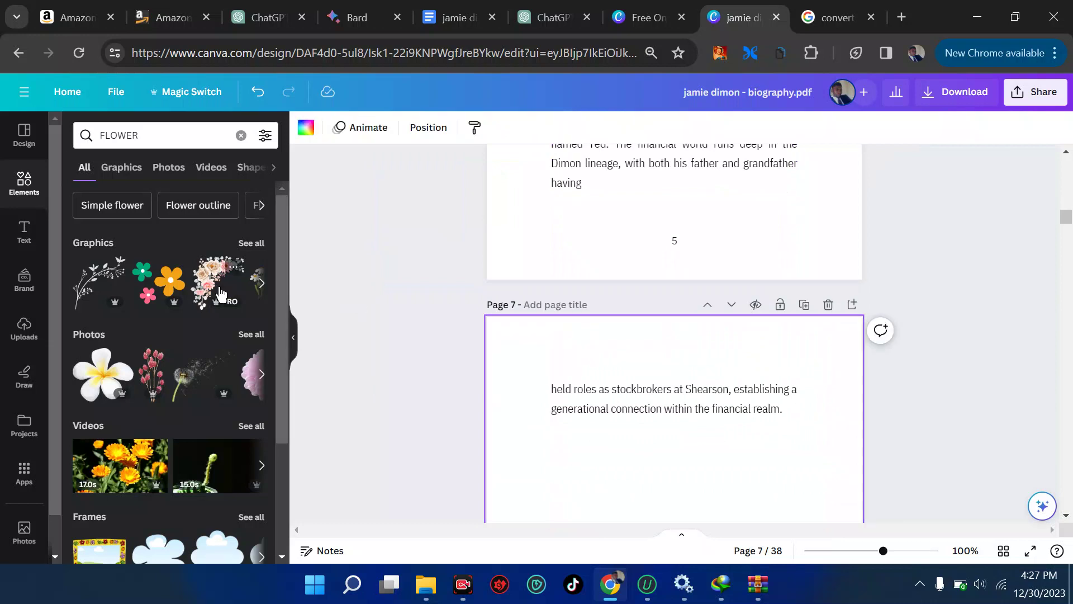
{"action": "left_click", "coordinate": [226, 260]}
{"action": "left_click_drag", "start_coordinate": [638, 472], "coordinate": [478, 291]}
{"action": "left_click", "coordinate": [921, 399]}
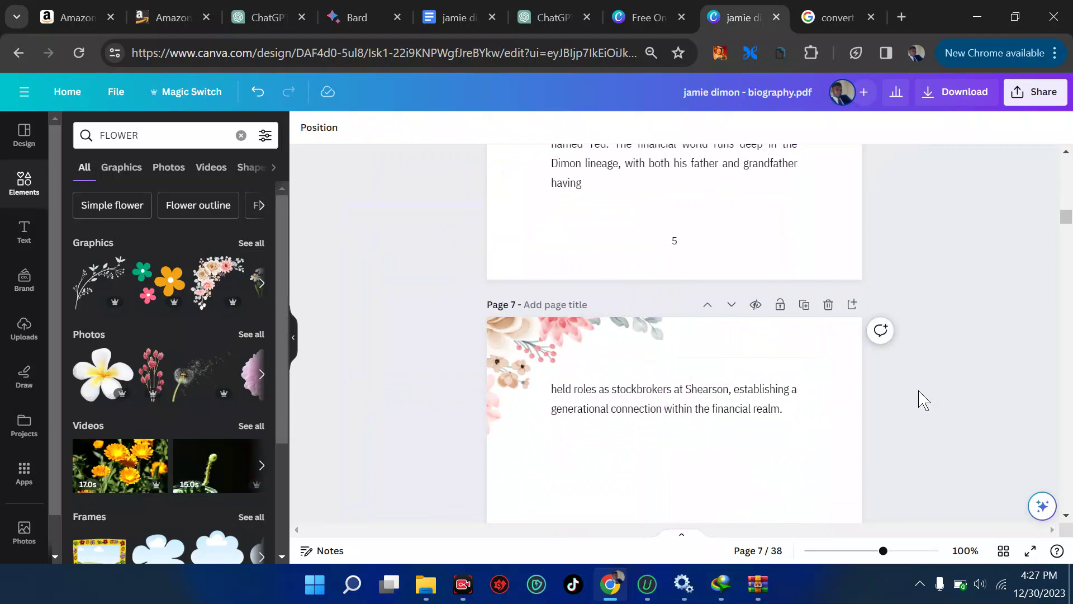
{"action": "scroll", "coordinate": [714, 443], "scroll_direction": "down", "scroll_amount": 9}
{"action": "scroll", "coordinate": [717, 444], "scroll_direction": "down", "scroll_amount": 12}
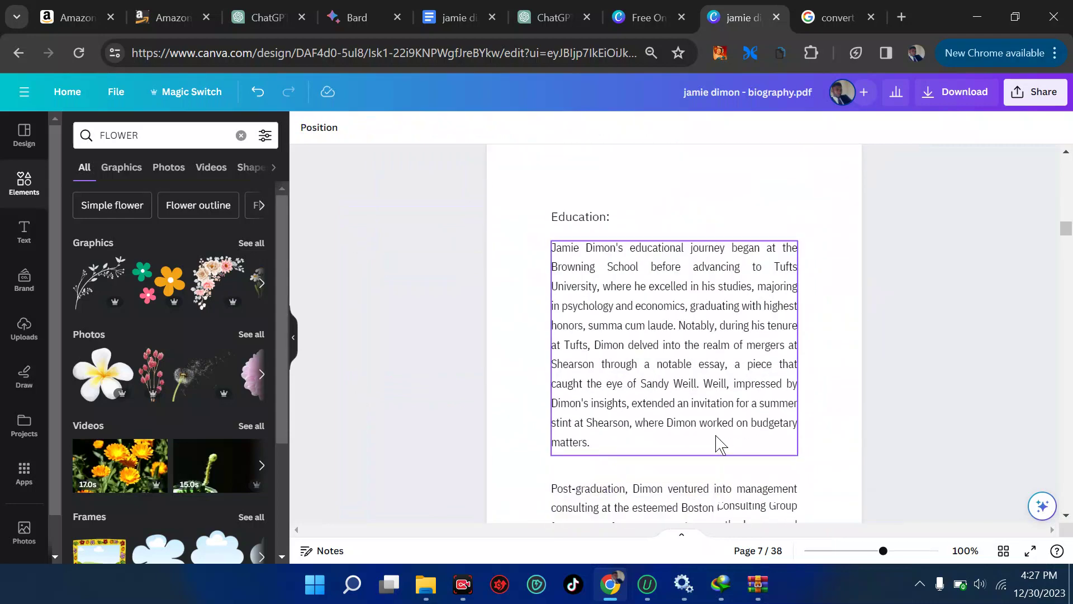
{"action": "scroll", "coordinate": [719, 445], "scroll_direction": "up", "scroll_amount": 9}
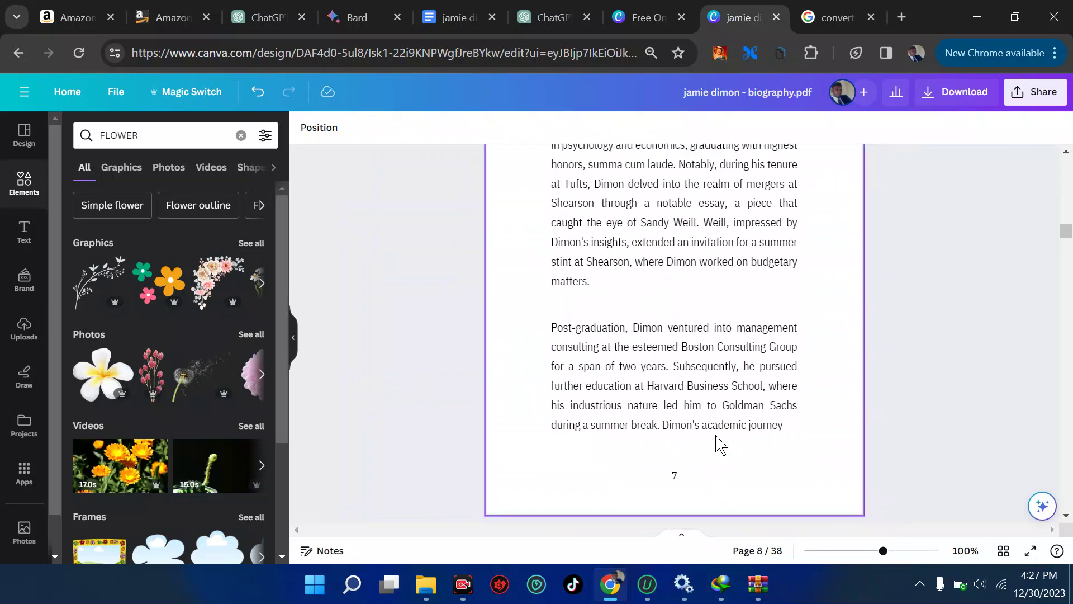
- Check the design's width and height in the Magic Switch custom size options, without resizing the design
{"action": "left_click", "coordinate": [206, 95]}
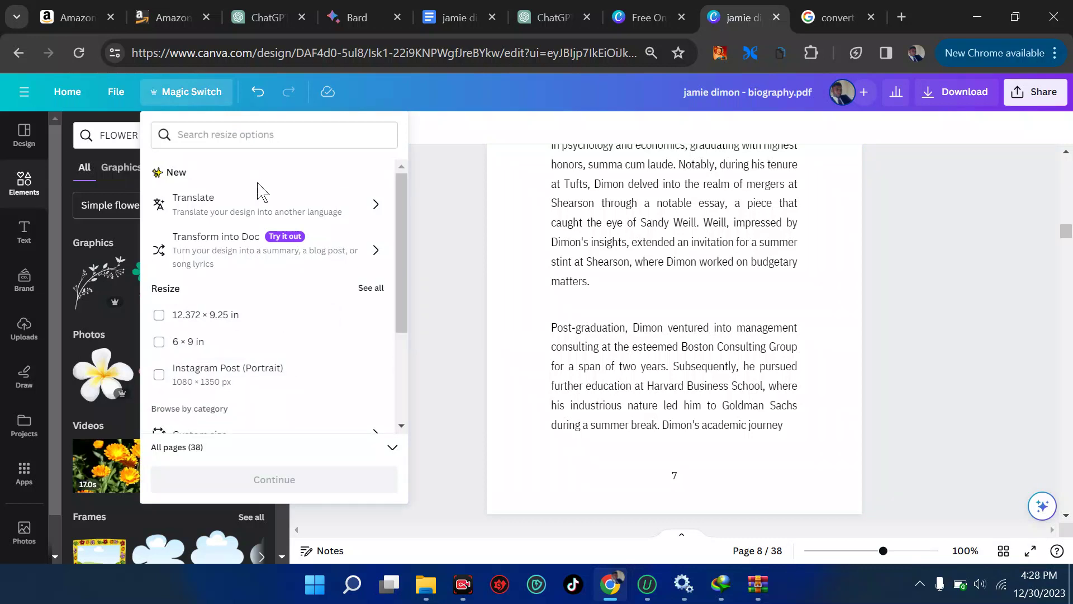
{"action": "scroll", "coordinate": [266, 230], "scroll_direction": "down", "scroll_amount": 3}
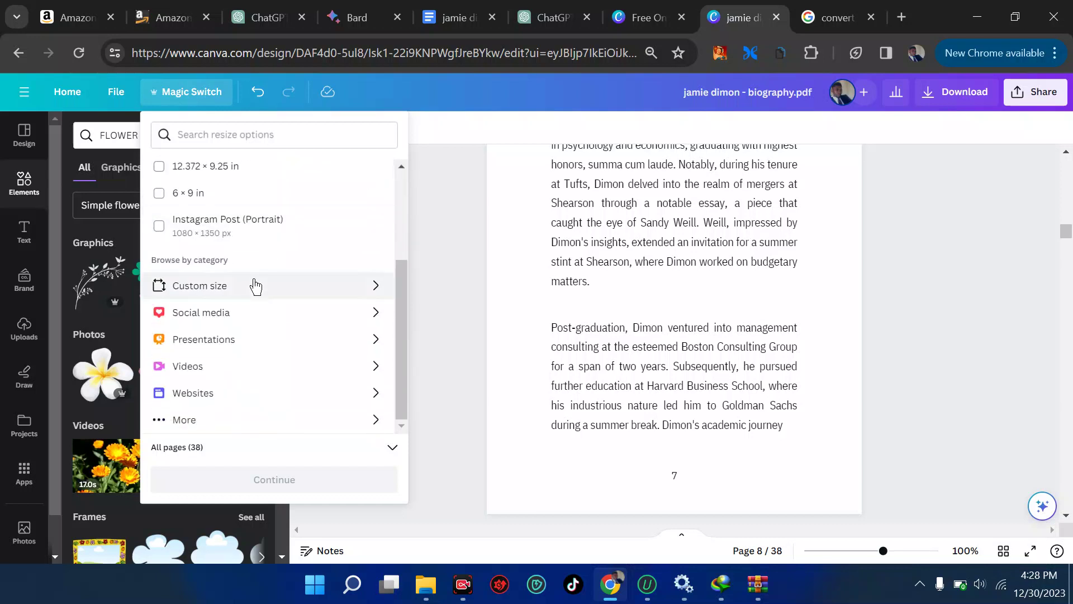
{"action": "left_click", "coordinate": [256, 286]}
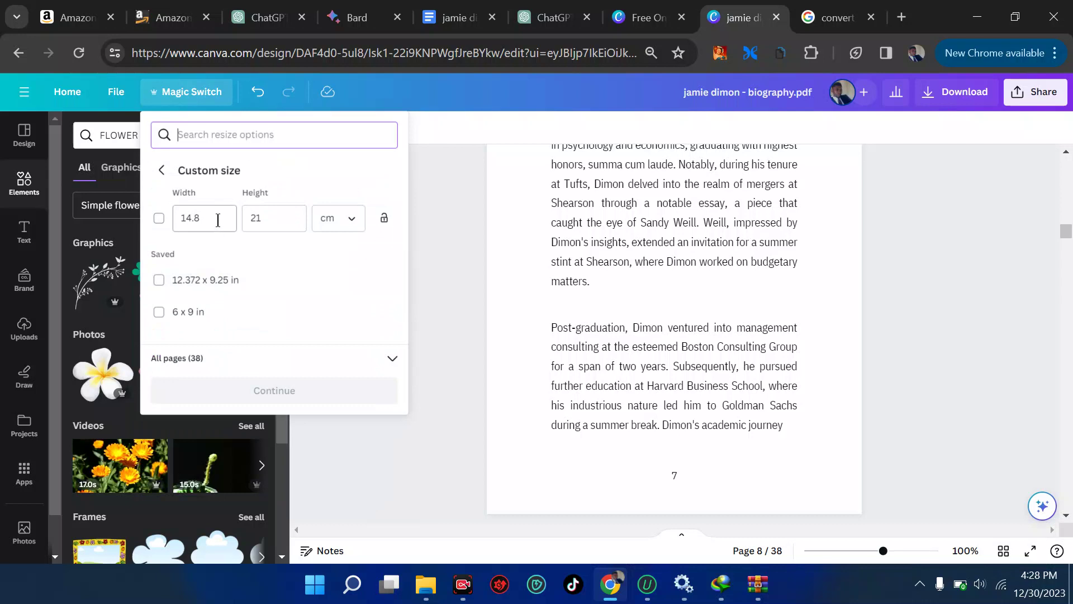
{"action": "left_click", "coordinate": [290, 218]}
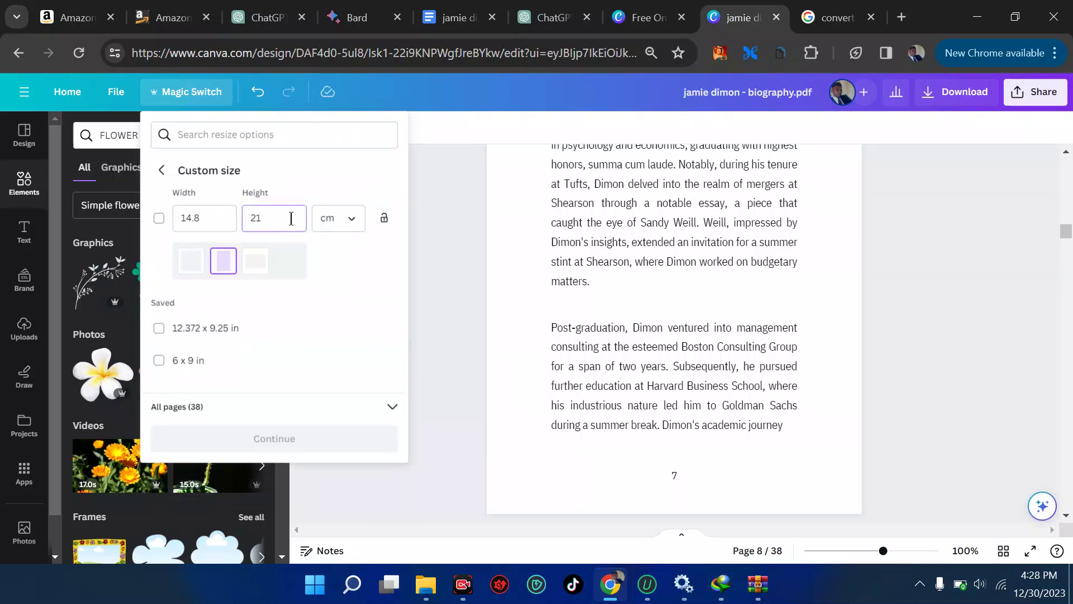
{"action": "key", "text": "Return"}
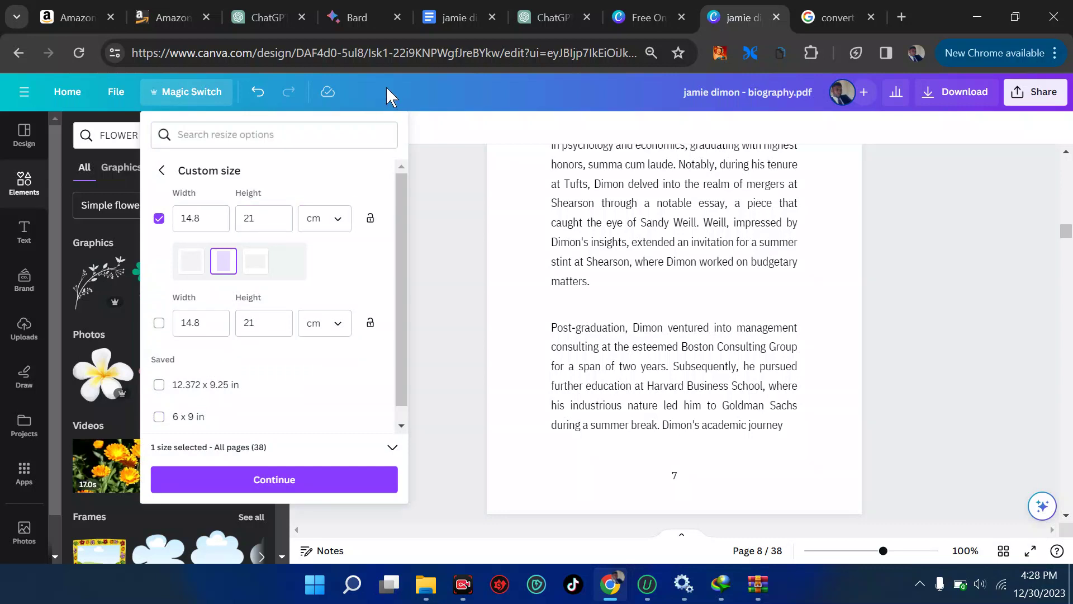
- Switch to Google Docs, check the document's paper size in Page setup without changing it, and return to Canva
{"action": "left_click", "coordinate": [421, 18]}
{"action": "scroll", "coordinate": [506, 319], "scroll_direction": "up", "scroll_amount": 5}
{"action": "scroll", "coordinate": [503, 314], "scroll_direction": "up", "scroll_amount": 2}
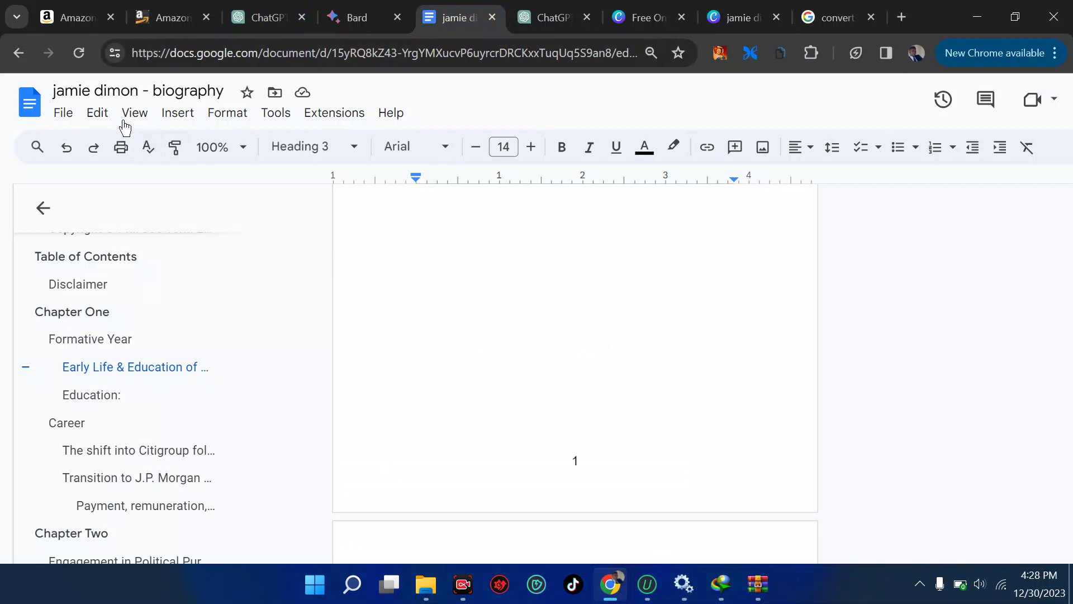
{"action": "left_click", "coordinate": [97, 114]}
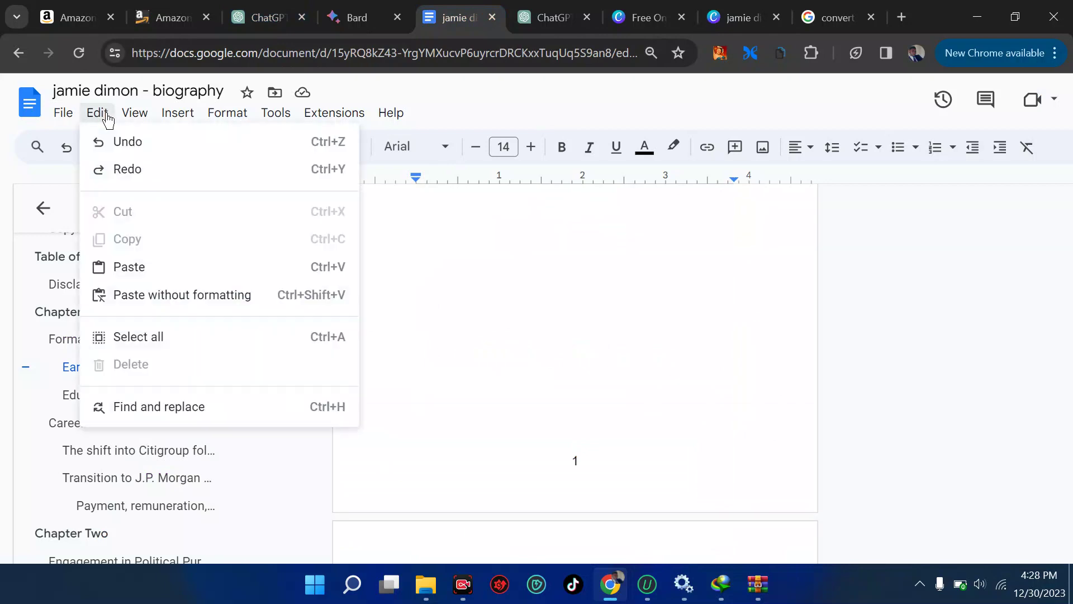
{"action": "mouse_move", "coordinate": [63, 119]}
{"action": "scroll", "coordinate": [134, 307], "scroll_direction": "down", "scroll_amount": 2}
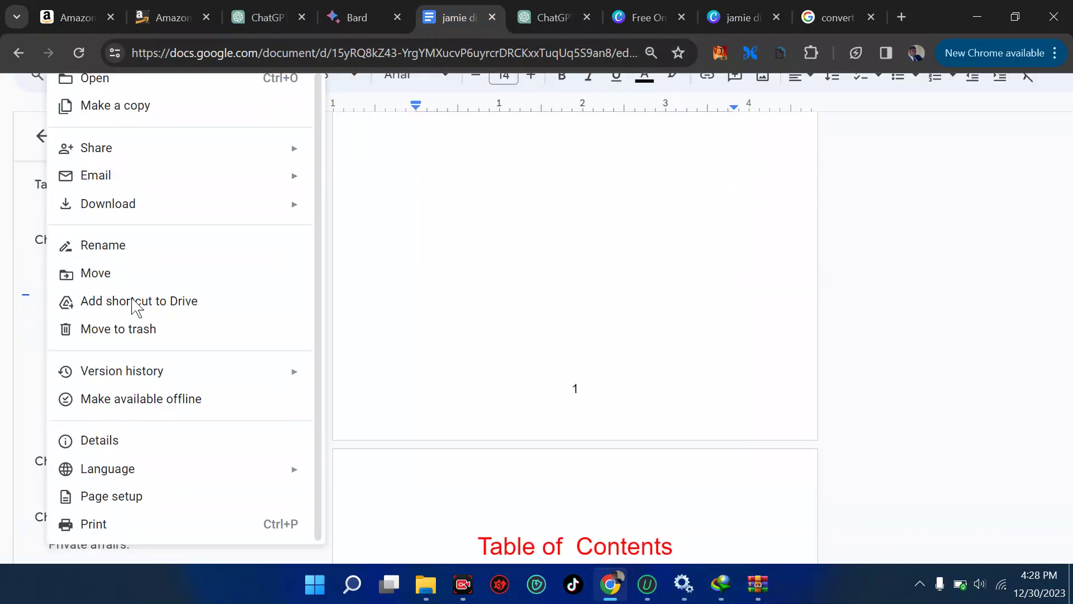
{"action": "left_click", "coordinate": [151, 496]}
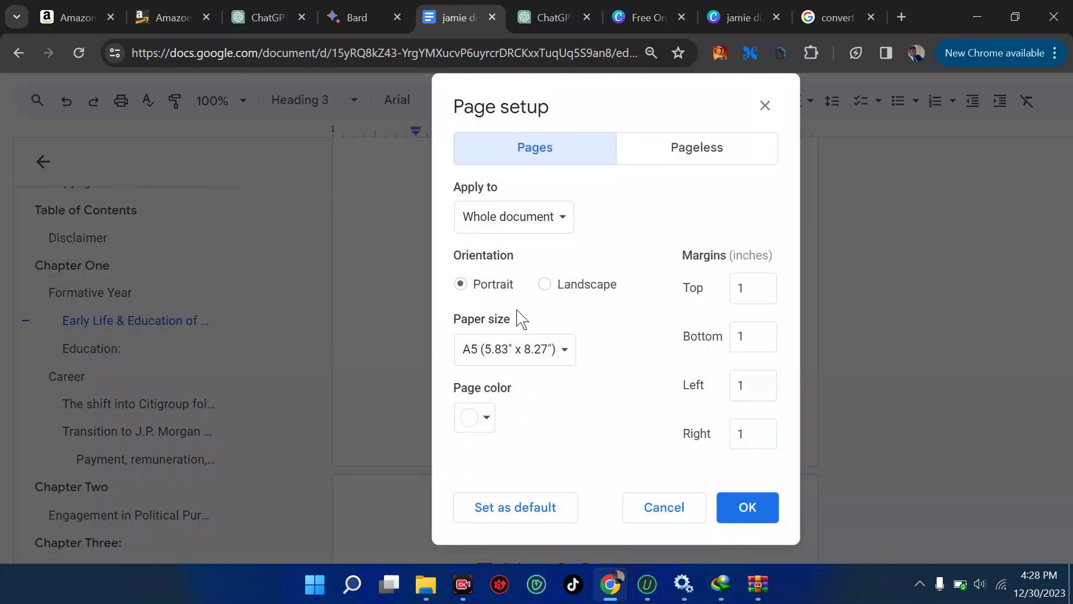
{"action": "left_click", "coordinate": [529, 359]}
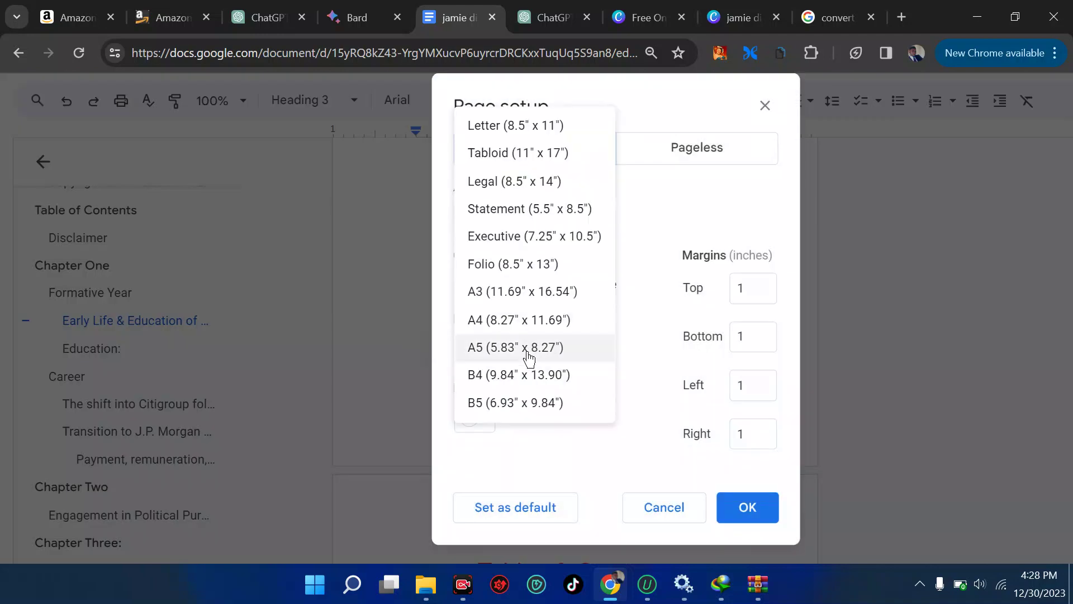
{"action": "left_click", "coordinate": [507, 352]}
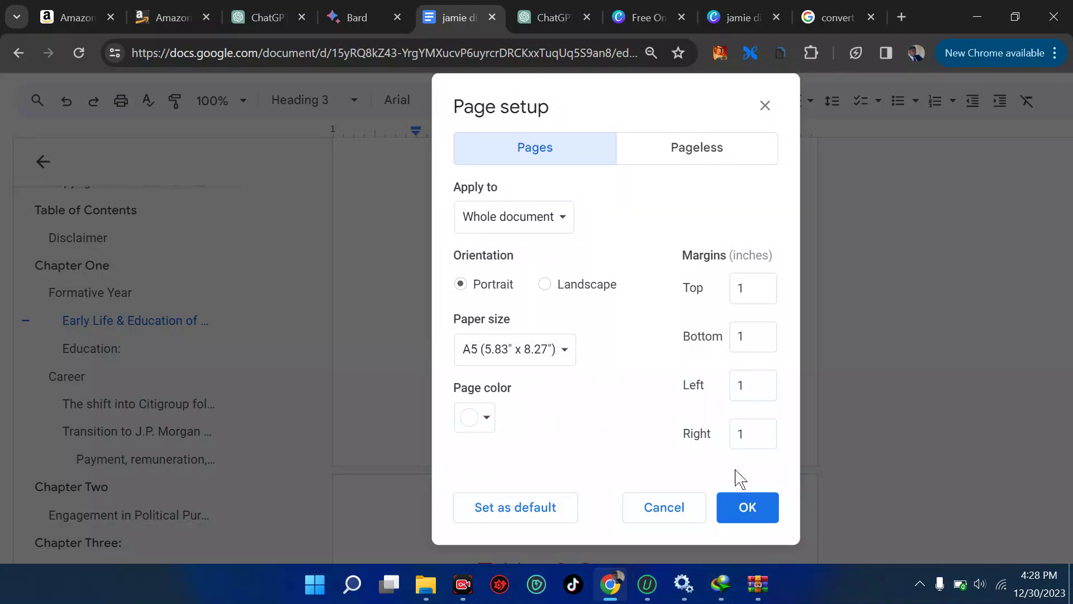
{"action": "left_click", "coordinate": [665, 506]}
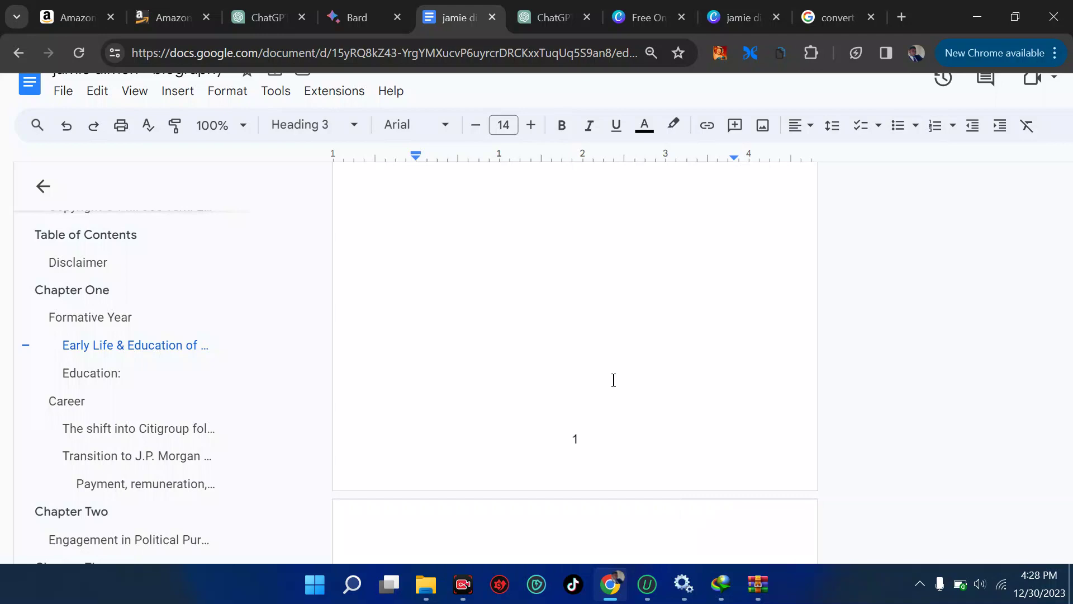
{"action": "left_click", "coordinate": [739, 2]}
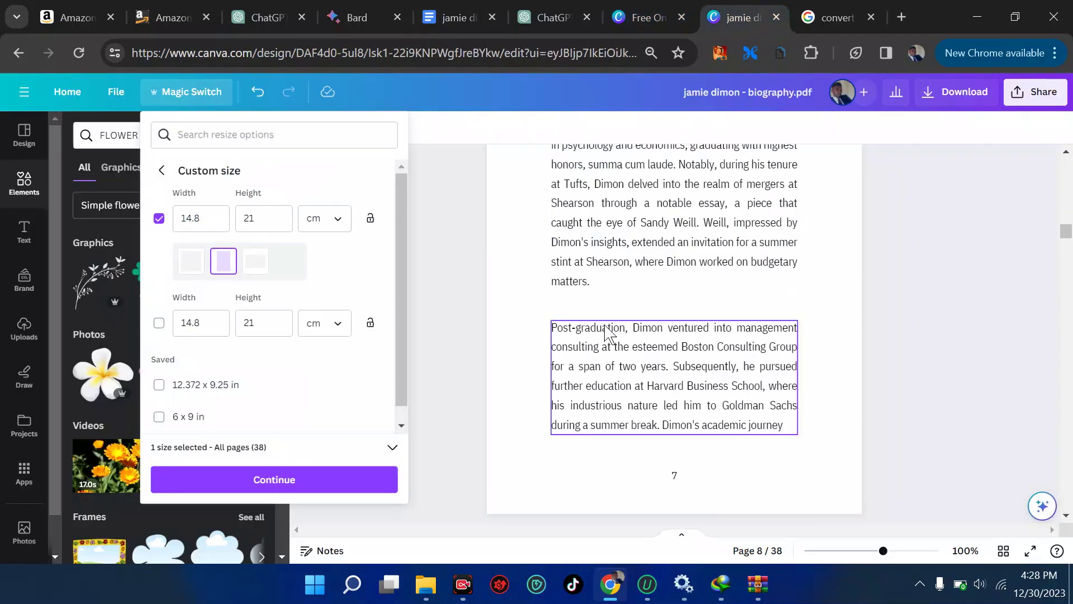
- Close the resize options, select page 9, and search the elements library for KING
{"action": "scroll", "coordinate": [609, 334], "scroll_direction": "down", "scroll_amount": 9}
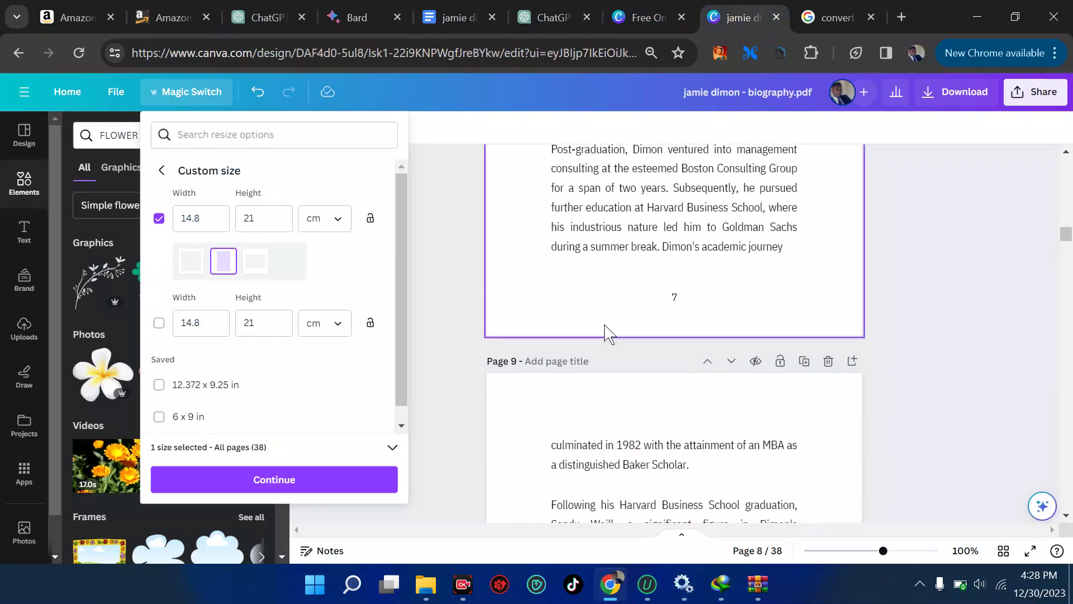
{"action": "scroll", "coordinate": [609, 334], "scroll_direction": "down", "scroll_amount": 3}
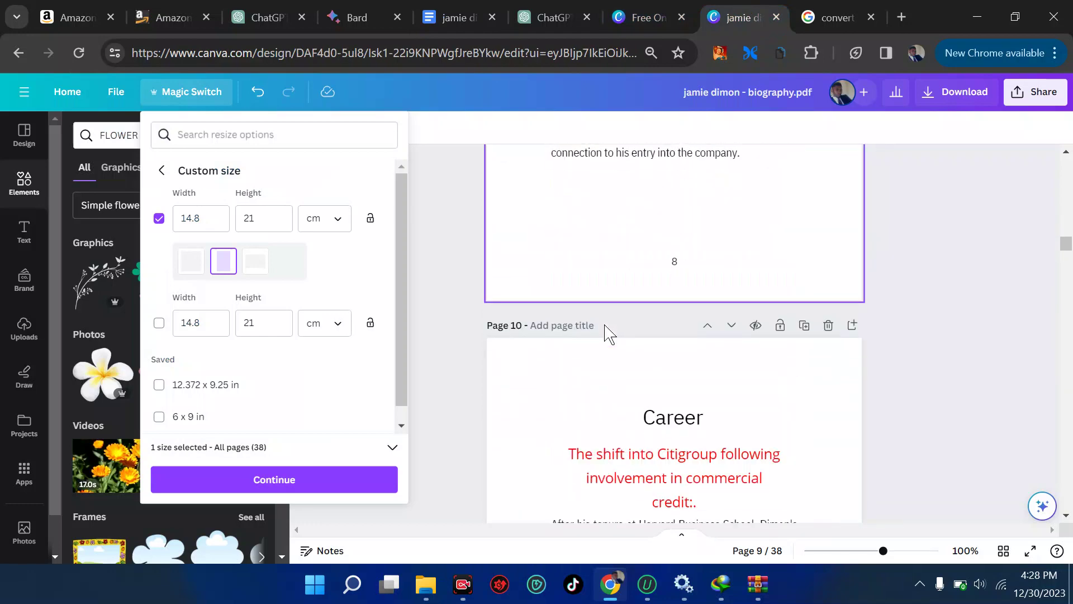
{"action": "left_click", "coordinate": [545, 256]}
{"action": "left_click", "coordinate": [149, 137]}
{"action": "key", "text": "BackSpace"}
{"action": "key", "text": "BackSpace"}
{"action": "key", "text": "BackSpace"}
{"action": "key", "text": "BackSpace"}
{"action": "key", "text": "BackSpace"}
{"action": "key", "text": "BackSpace"}
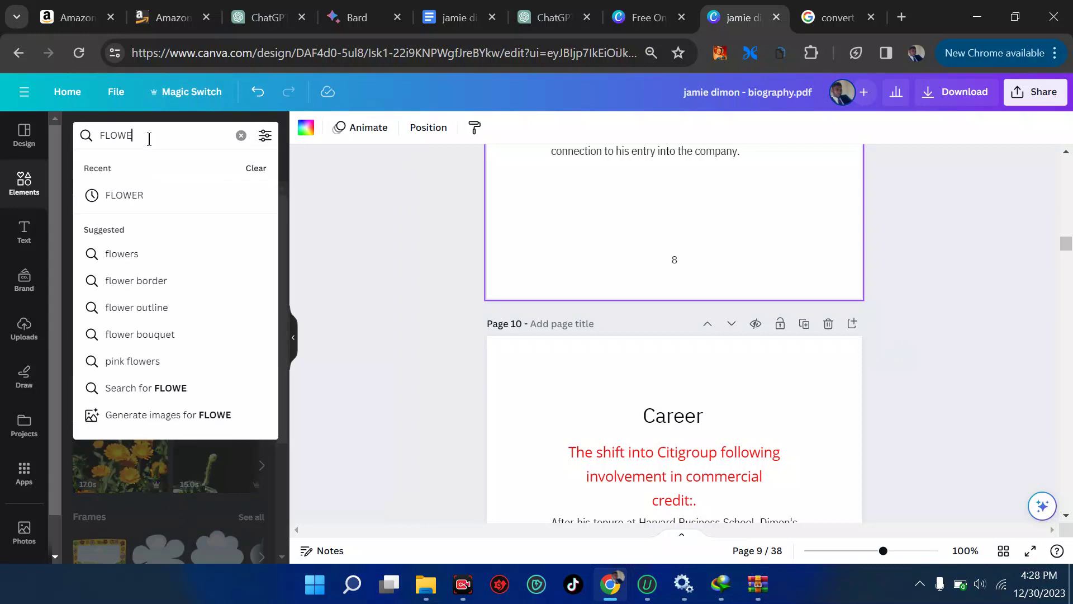
{"action": "type", "text": "F"}
{"action": "key", "text": "BackSpace"}
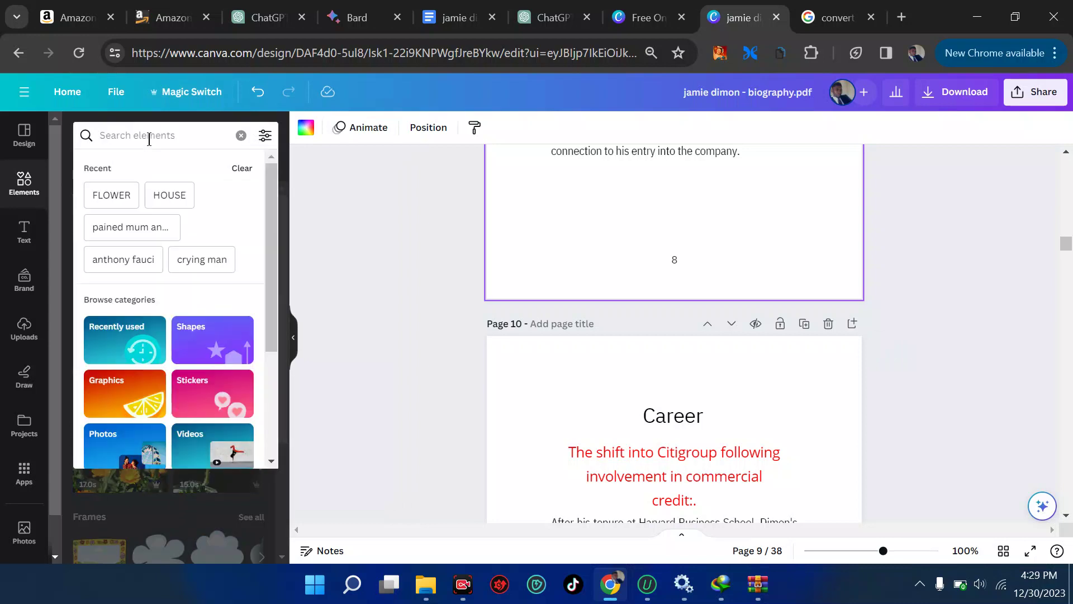
{"action": "type", "text": "KING"}
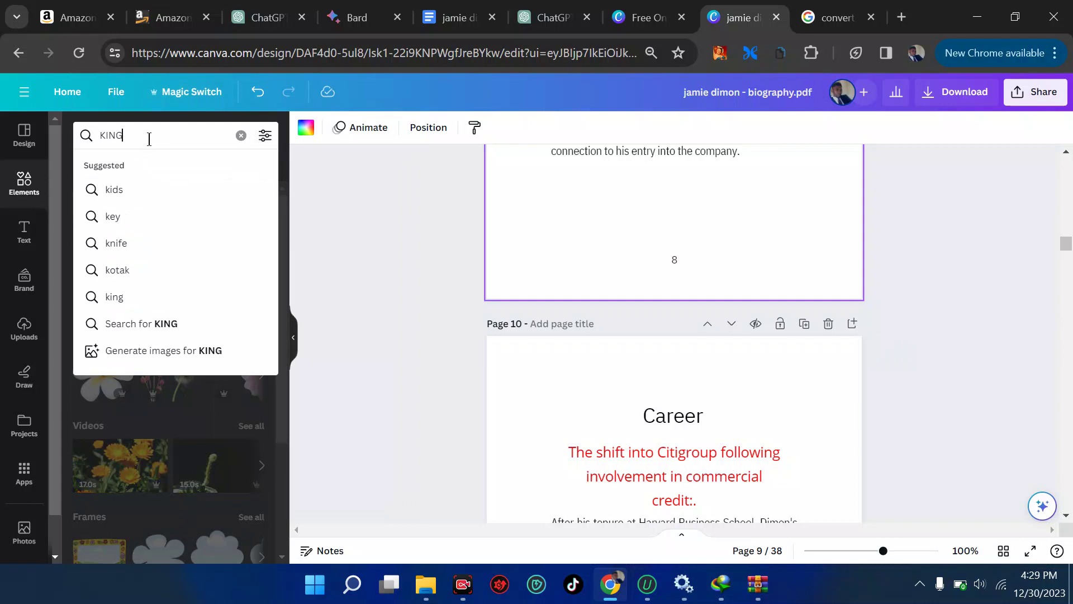
{"action": "key", "text": "Return"}
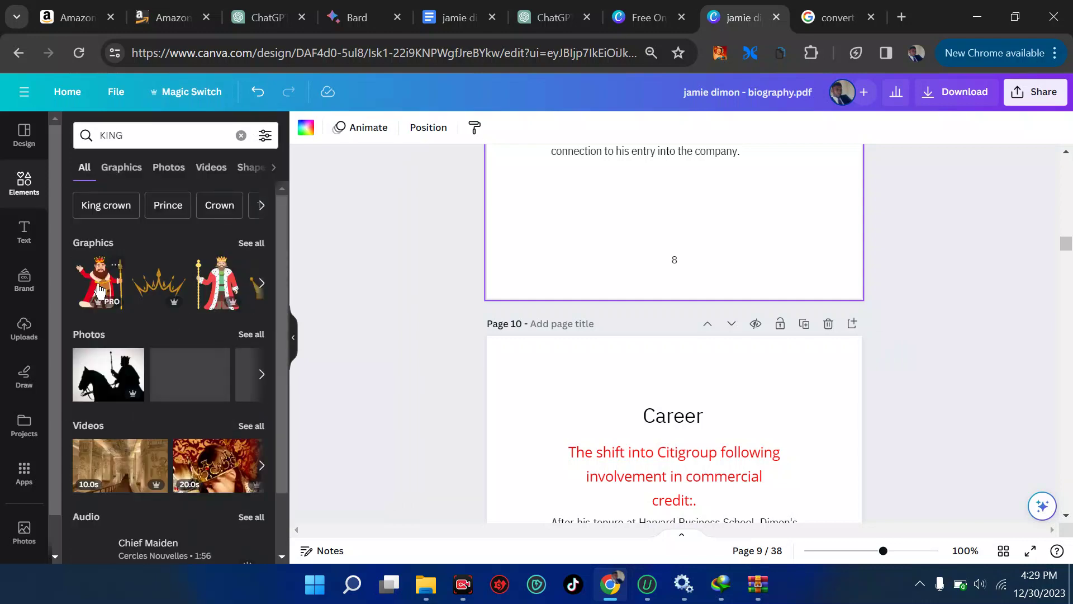
- Add the red-robed king graphic and the horseback king silhouette photo to page 9, shrinking the photo into the space below the text
{"action": "left_click", "coordinate": [562, 238]}
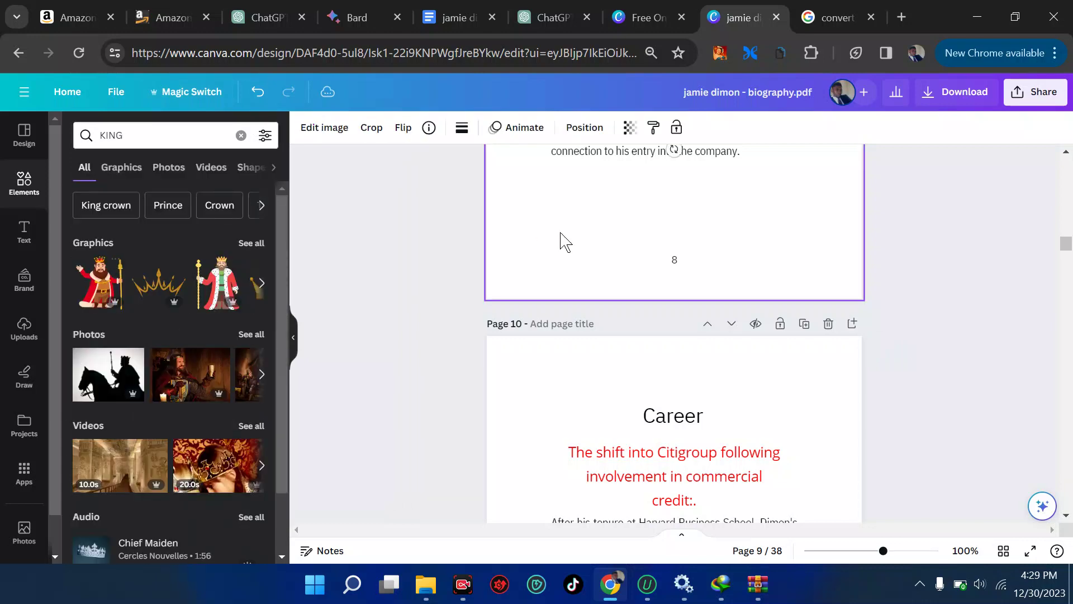
{"action": "scroll", "coordinate": [119, 336], "scroll_direction": "down", "scroll_amount": 1}
{"action": "left_click", "coordinate": [119, 304]}
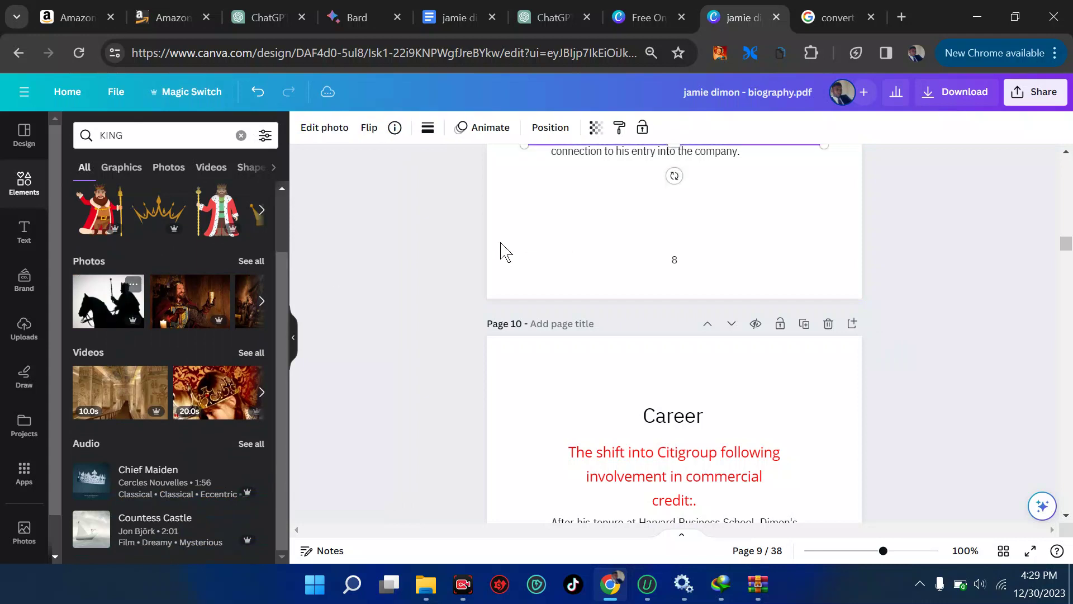
{"action": "left_click_drag", "start_coordinate": [640, 258], "coordinate": [642, 412]}
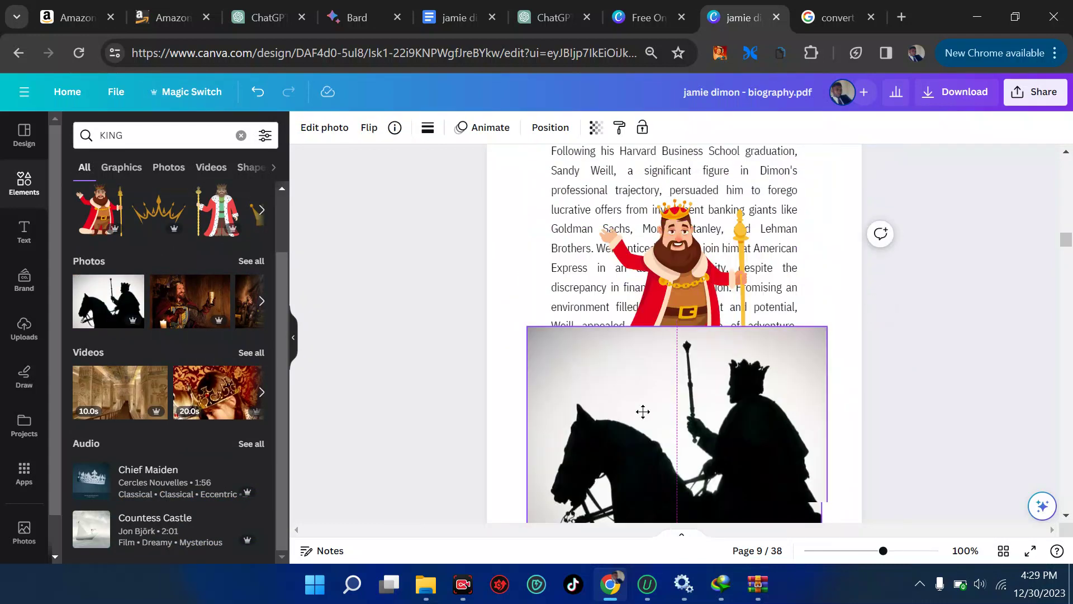
{"action": "scroll", "coordinate": [562, 259], "scroll_direction": "down", "scroll_amount": 2}
{"action": "left_click_drag", "start_coordinate": [521, 208], "coordinate": [749, 318]}
{"action": "left_click", "coordinate": [959, 286]}
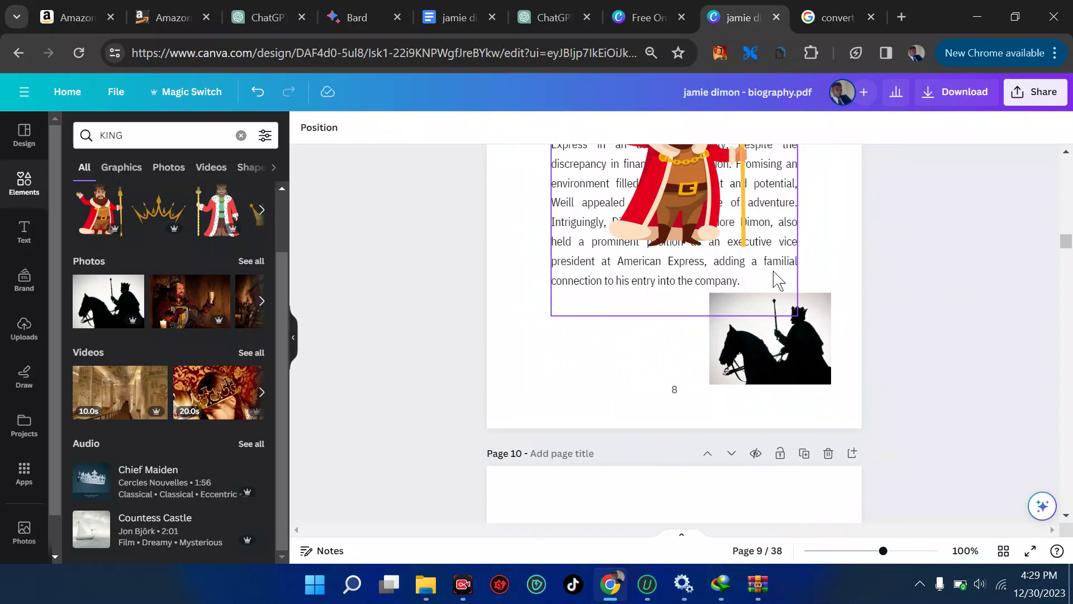
- Set the transparency of the king graphic over page 9's text to 24
{"action": "scroll", "coordinate": [774, 280], "scroll_direction": "up", "scroll_amount": 3}
{"action": "left_click", "coordinate": [691, 285]}
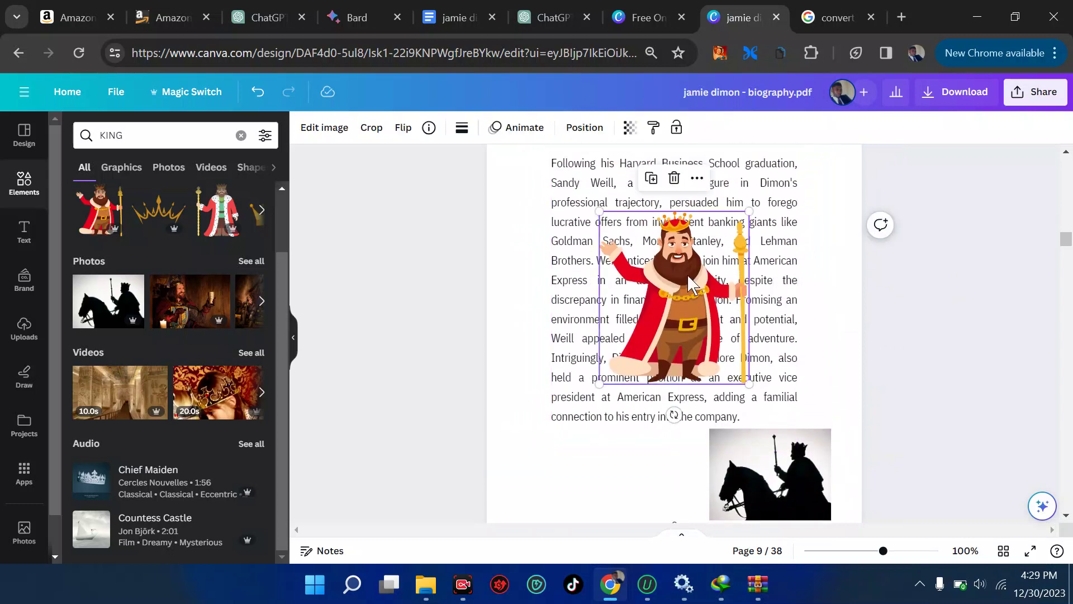
{"action": "left_click", "coordinate": [630, 128]}
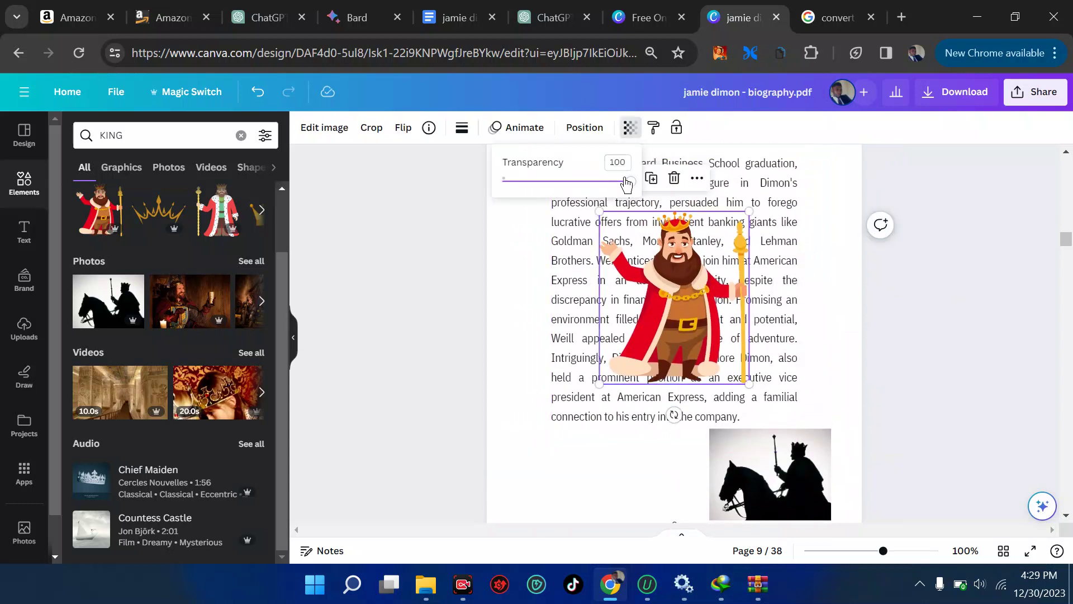
{"action": "left_click_drag", "start_coordinate": [630, 184], "coordinate": [534, 189]}
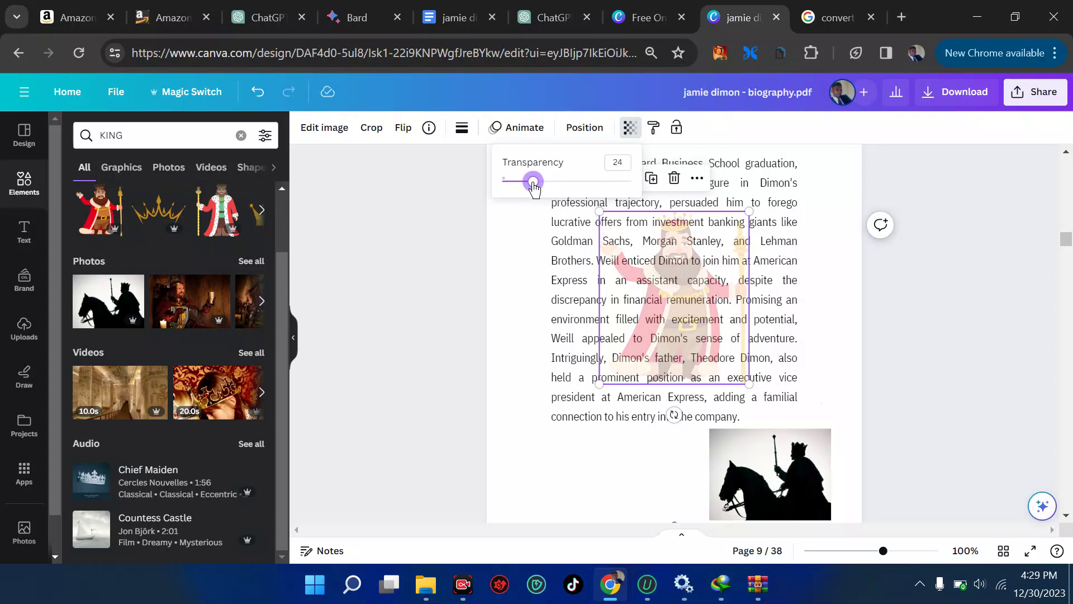
{"action": "left_click", "coordinate": [623, 456]}
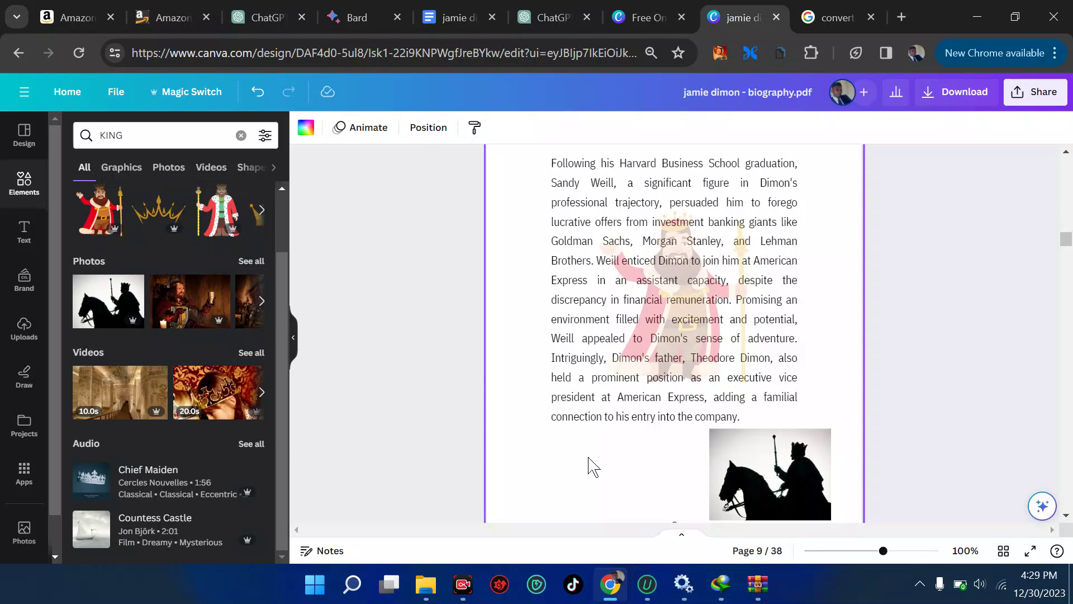
- Go to the Career page and search the elements library for BACKGROUND
{"action": "scroll", "coordinate": [593, 464], "scroll_direction": "down", "scroll_amount": 6}
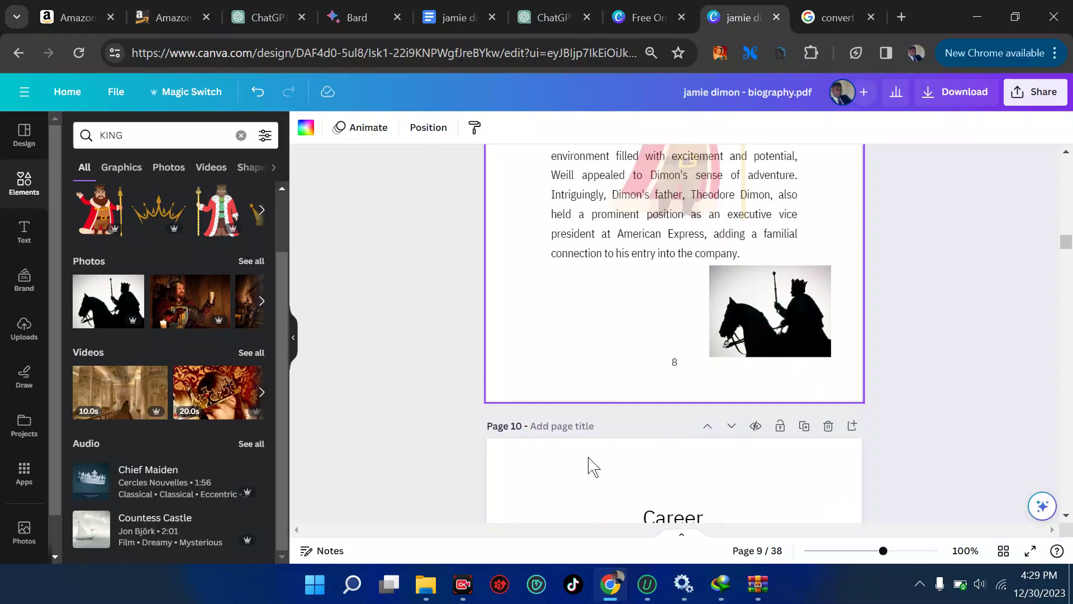
{"action": "scroll", "coordinate": [592, 464], "scroll_direction": "down", "scroll_amount": 4}
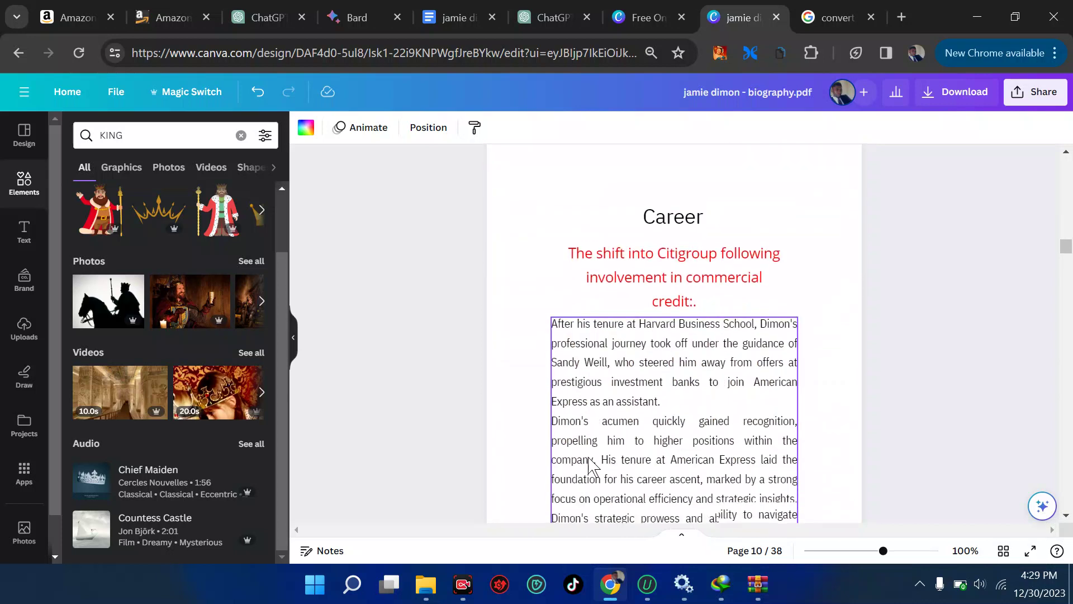
{"action": "scroll", "coordinate": [661, 341], "scroll_direction": "up", "scroll_amount": 3}
{"action": "left_click", "coordinate": [671, 280]}
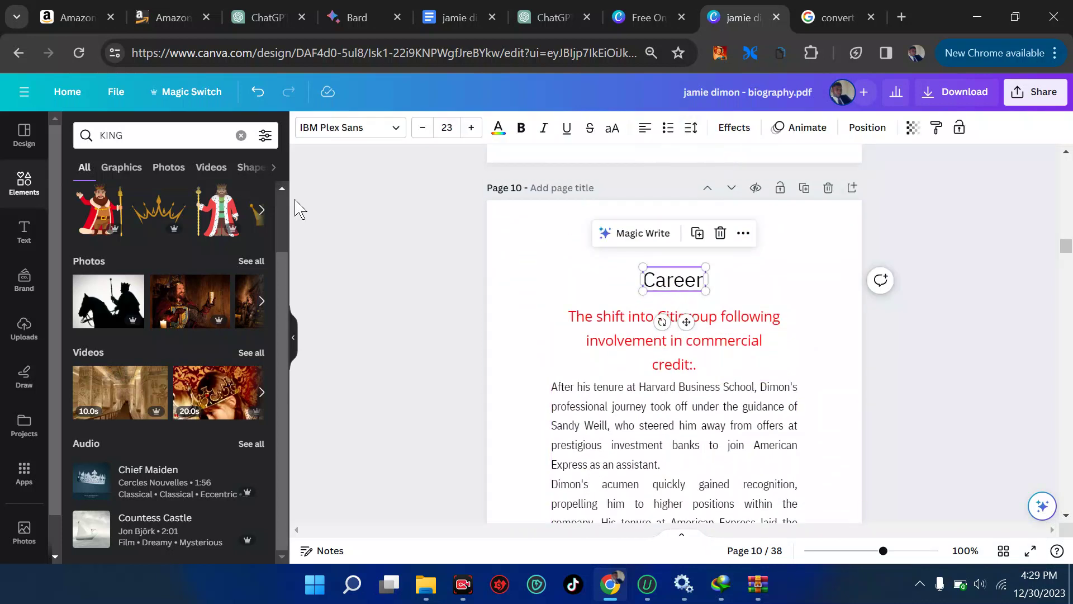
{"action": "double_click", "coordinate": [169, 141]}
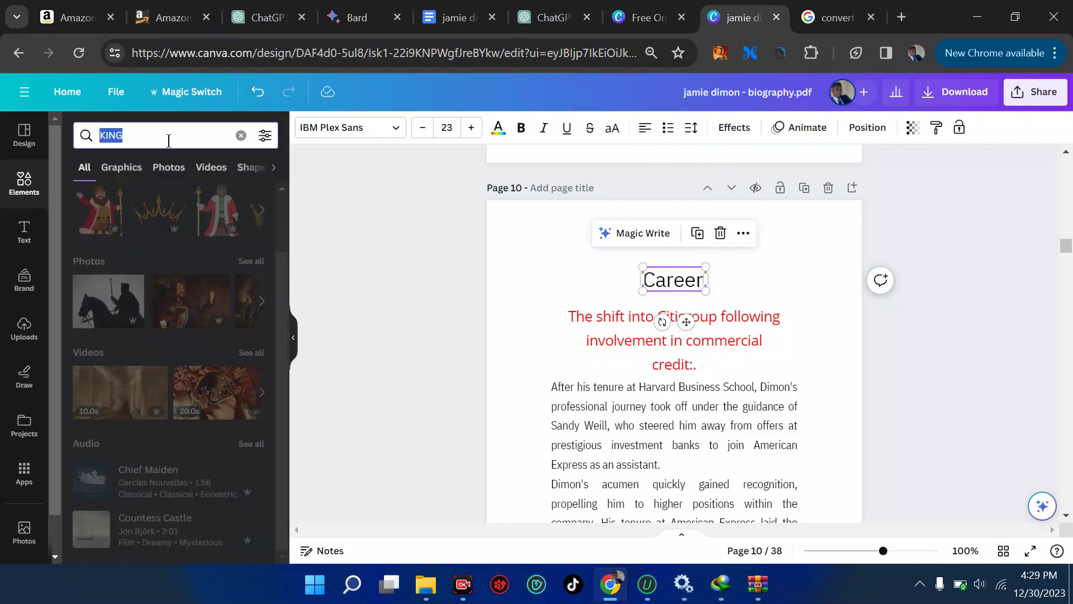
{"action": "key", "text": "BackSpace"}
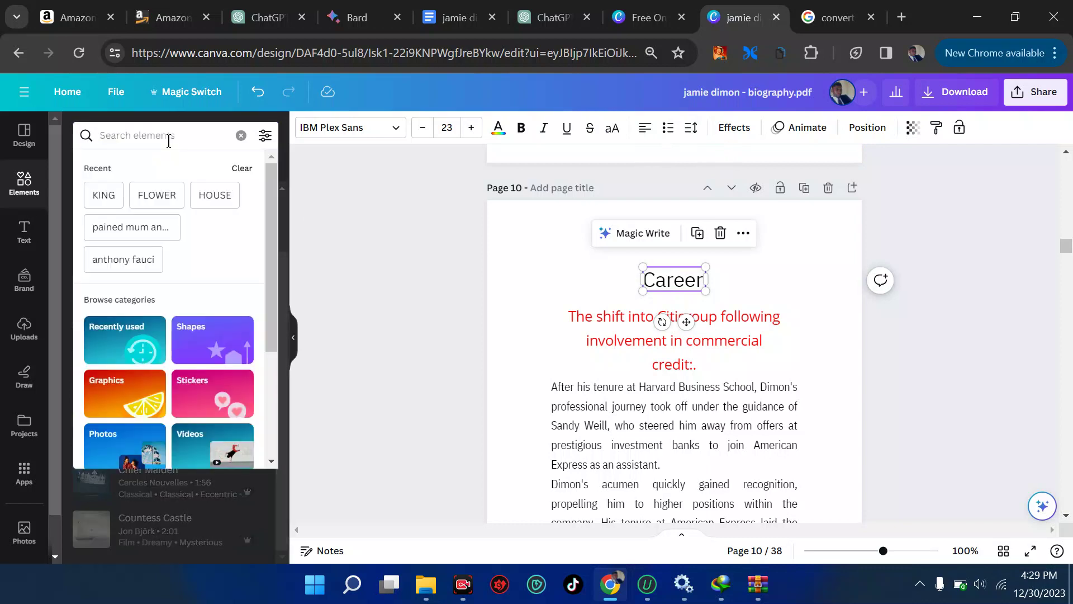
{"action": "type", "text": "BACKGROUND"}
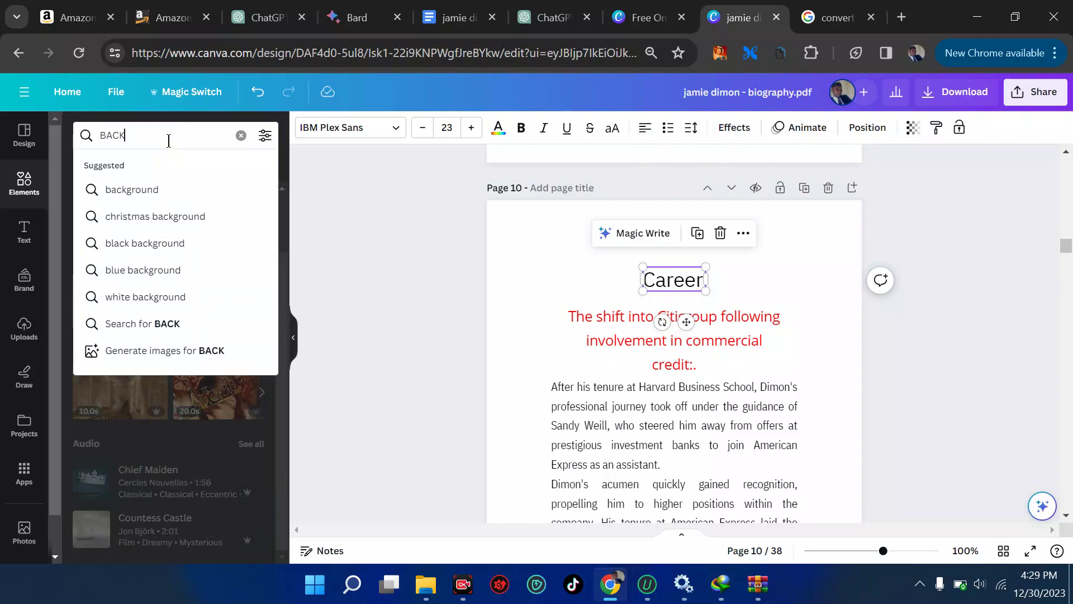
{"action": "key", "text": "Return"}
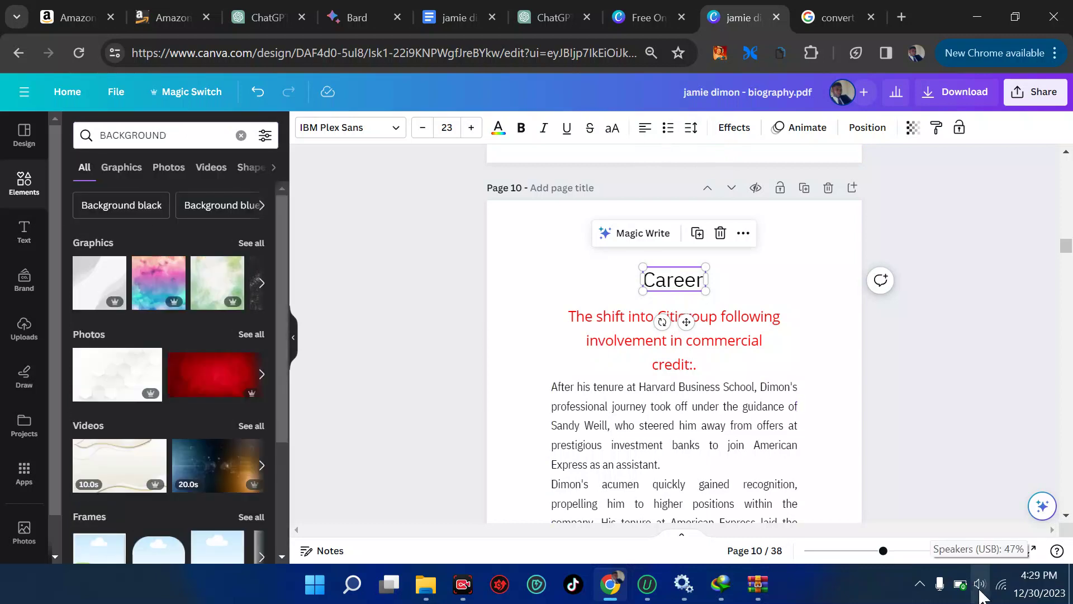
- Add the red background photo to page 10, enlarge it beyond the page width, and place it as a band along the page's upper edge
{"action": "left_click", "coordinate": [224, 382]}
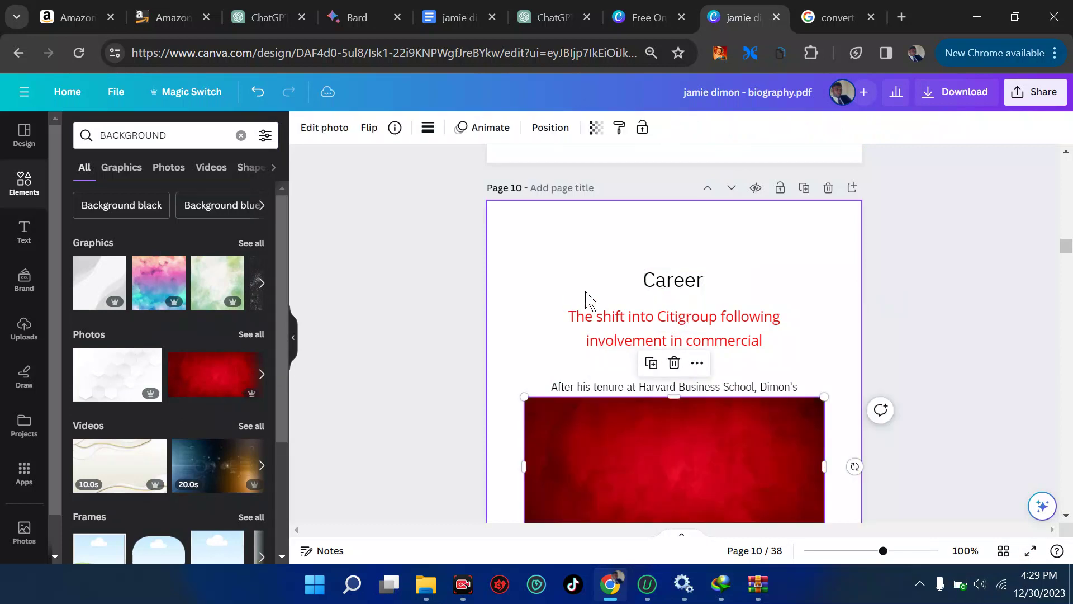
{"action": "left_click_drag", "start_coordinate": [664, 426], "coordinate": [649, 148]}
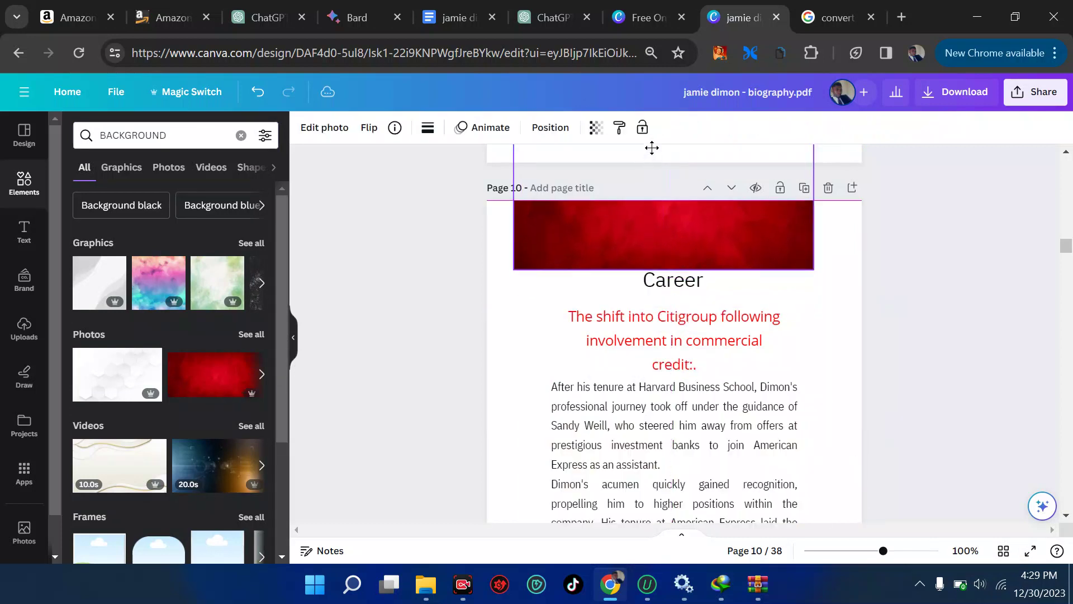
{"action": "left_click_drag", "start_coordinate": [817, 198], "coordinate": [930, 194]}
{"action": "left_click_drag", "start_coordinate": [522, 199], "coordinate": [431, 201]}
{"action": "left_click_drag", "start_coordinate": [634, 232], "coordinate": [635, 199]}
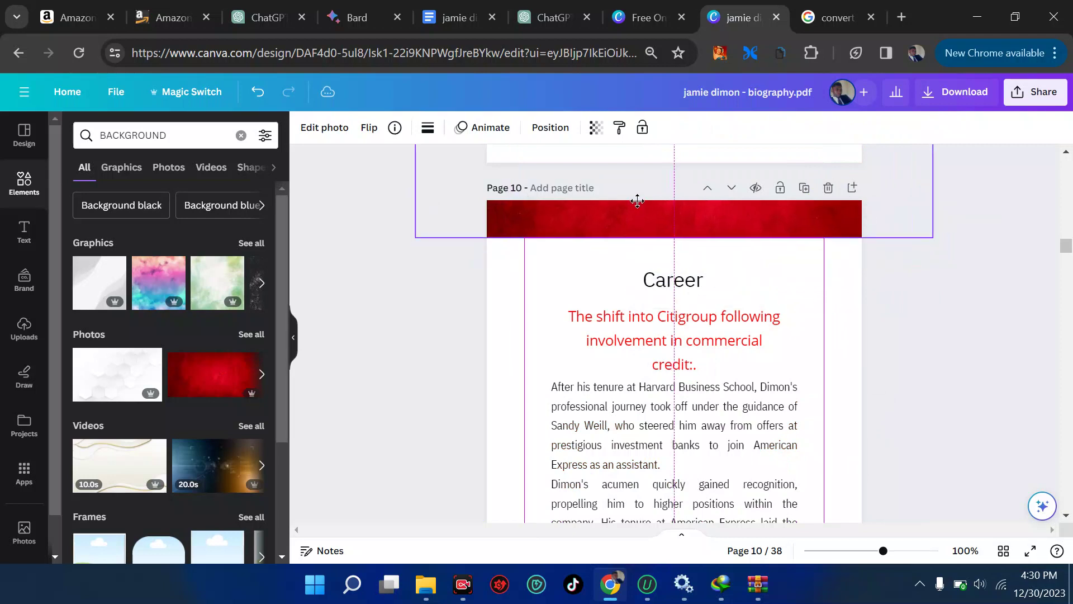
{"action": "left_click", "coordinate": [941, 330]}
- Copy the red header band from page 10 and paste it onto page 11
{"action": "scroll", "coordinate": [779, 324], "scroll_direction": "down", "scroll_amount": 1}
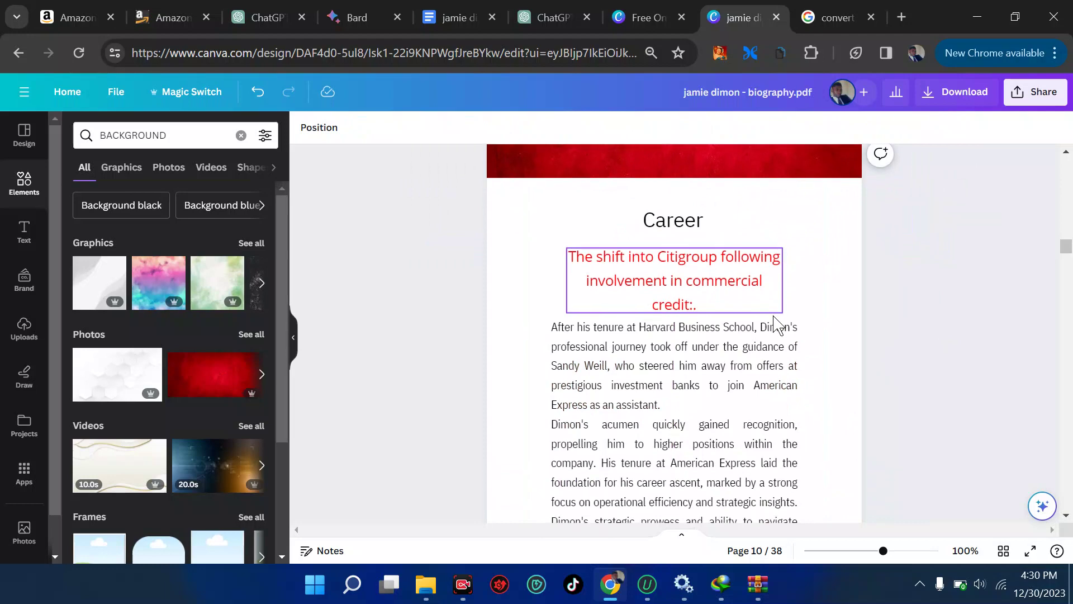
{"action": "scroll", "coordinate": [778, 324], "scroll_direction": "up", "scroll_amount": 2}
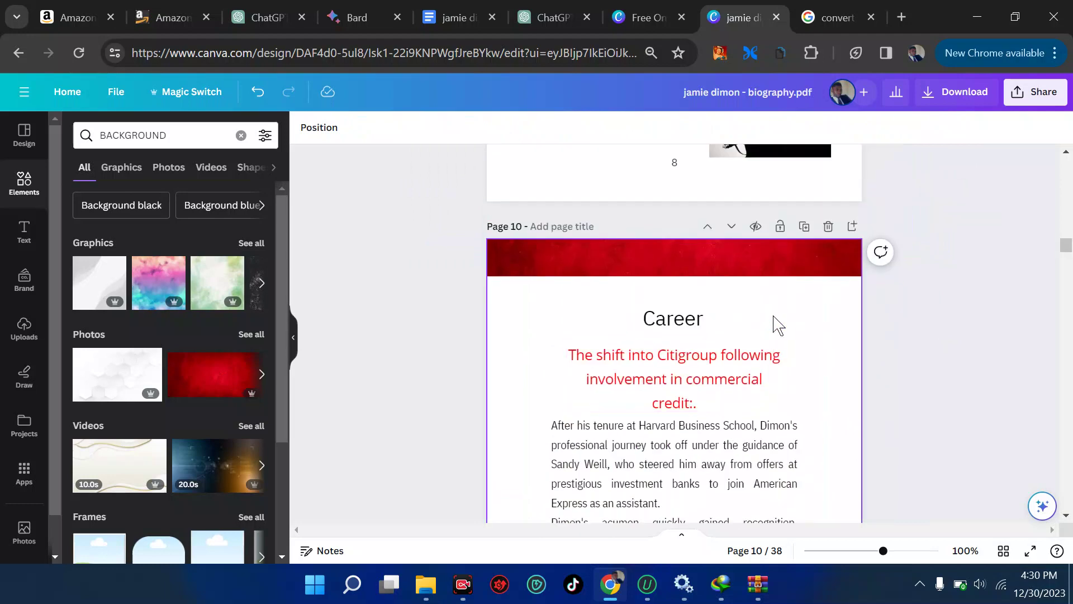
{"action": "scroll", "coordinate": [778, 324], "scroll_direction": "down", "scroll_amount": 3}
{"action": "scroll", "coordinate": [707, 240], "scroll_direction": "up", "scroll_amount": 2}
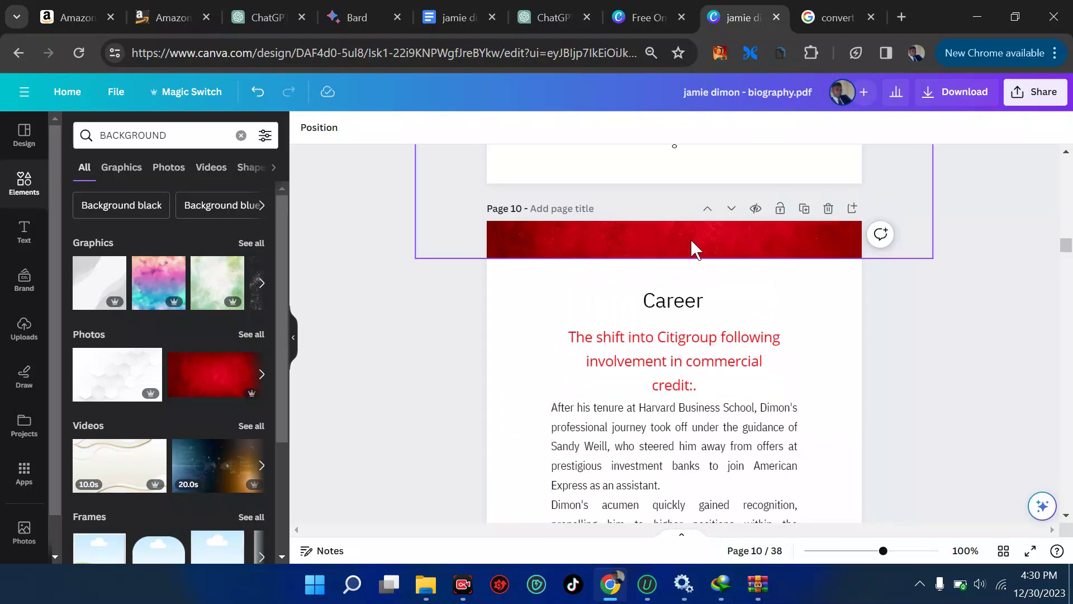
{"action": "left_click", "coordinate": [693, 247]}
{"action": "scroll", "coordinate": [692, 247], "scroll_direction": "down", "scroll_amount": 10}
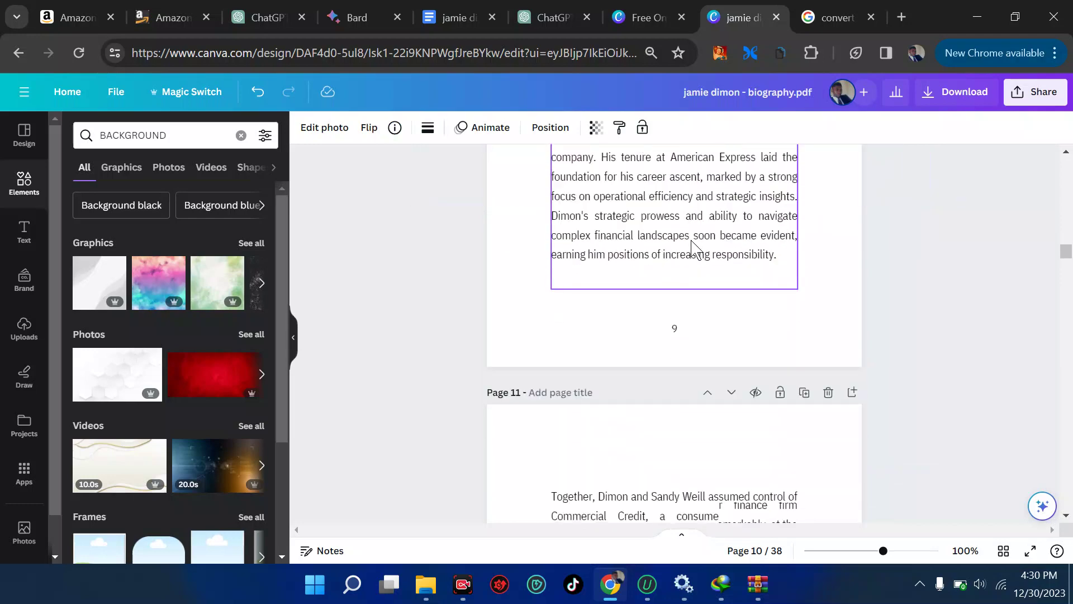
{"action": "left_click", "coordinate": [643, 288]}
{"action": "key", "text": "ctrl+v"}
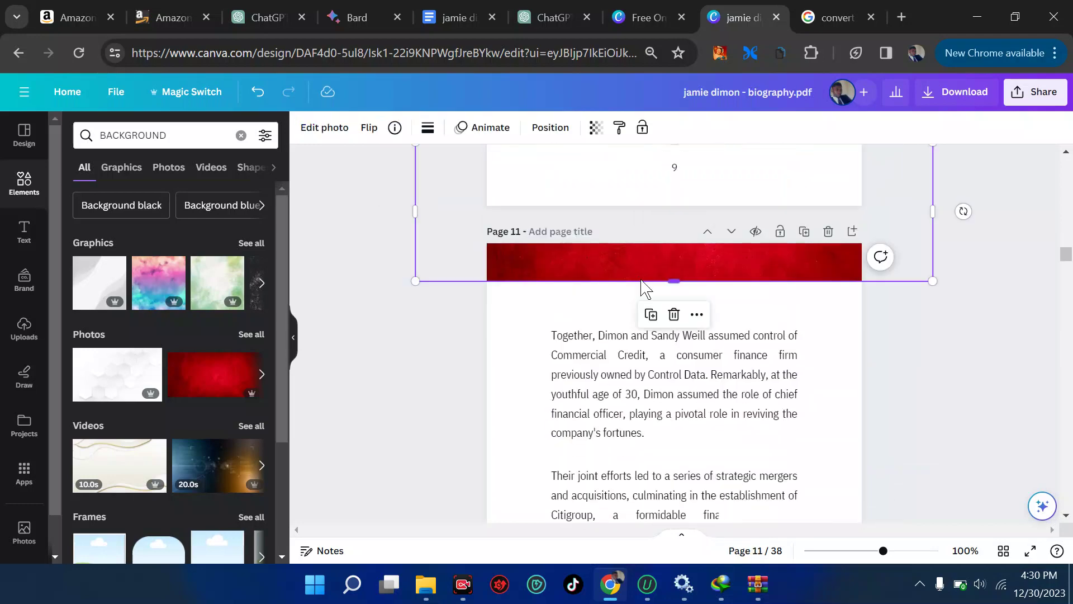
- Paste the red header band onto pages 12 and 13
{"action": "scroll", "coordinate": [642, 279], "scroll_direction": "down", "scroll_amount": 10}
{"action": "left_click", "coordinate": [620, 260]}
{"action": "key", "text": "ctrl+v"}
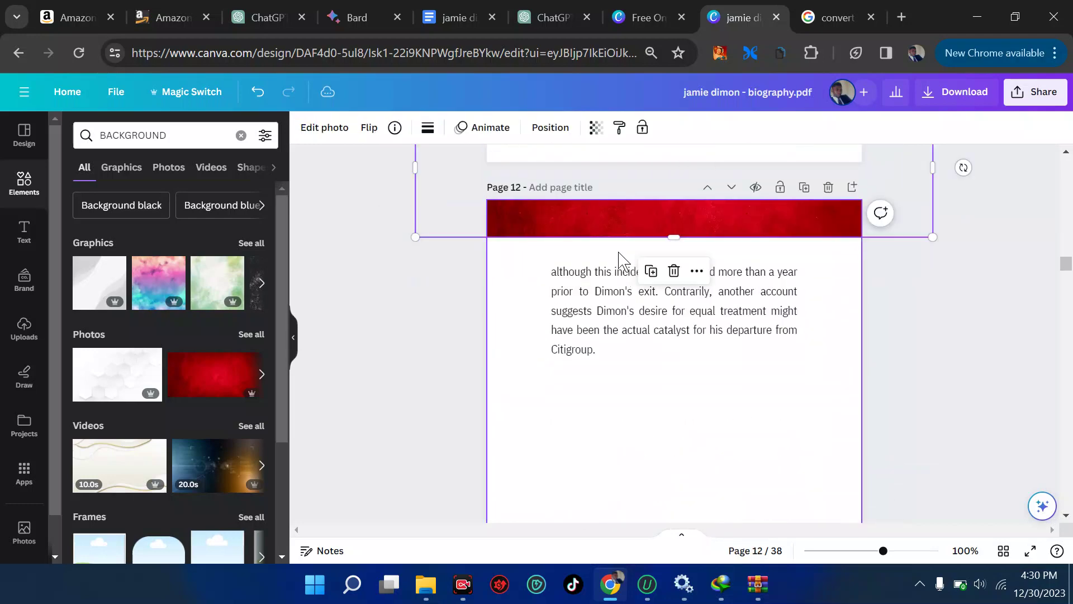
{"action": "scroll", "coordinate": [619, 259], "scroll_direction": "down", "scroll_amount": 8}
{"action": "left_click", "coordinate": [611, 370]}
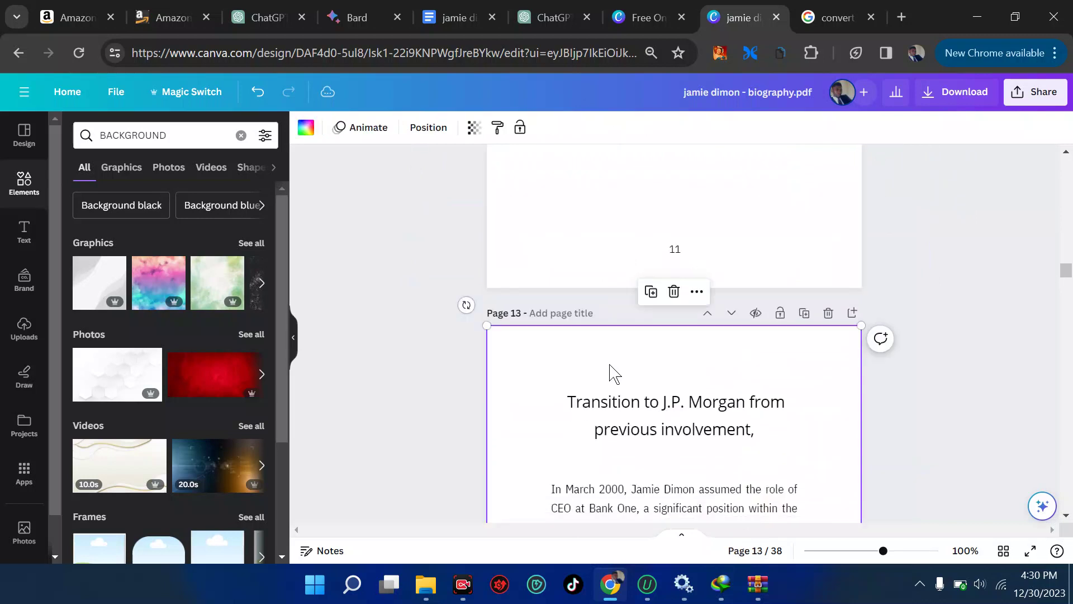
{"action": "key", "text": "ctrl+v"}
{"action": "left_click", "coordinate": [972, 426]}
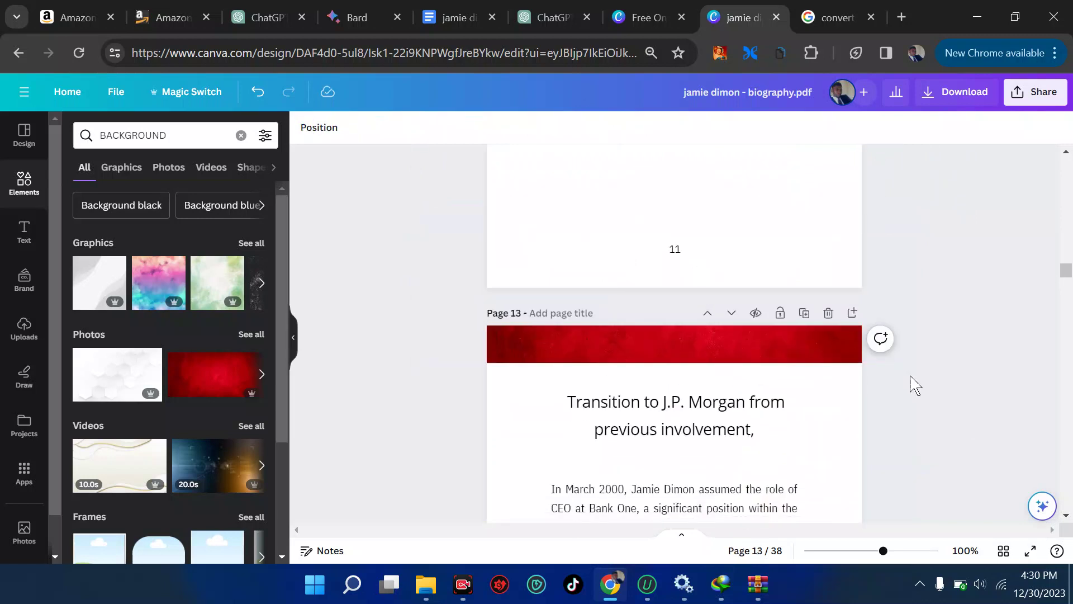
- Review the header bands on the preceding pages, then open the library of uploaded images
{"action": "scroll", "coordinate": [905, 377], "scroll_direction": "up", "scroll_amount": 6}
{"action": "scroll", "coordinate": [903, 376], "scroll_direction": "down", "scroll_amount": 4}
{"action": "scroll", "coordinate": [903, 376], "scroll_direction": "up", "scroll_amount": 3}
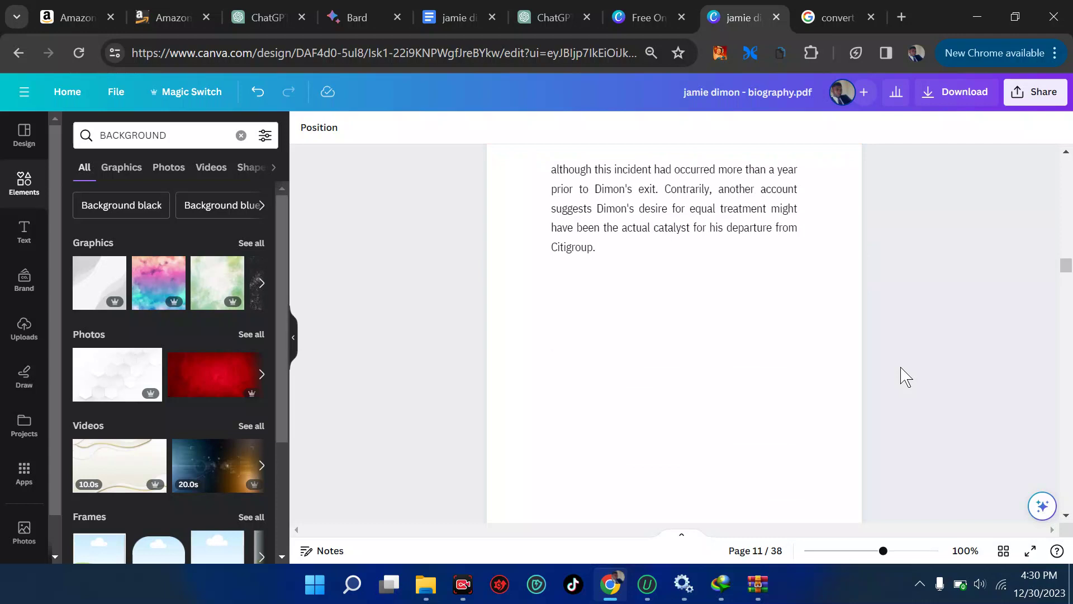
{"action": "scroll", "coordinate": [903, 376], "scroll_direction": "down", "scroll_amount": 6}
{"action": "left_click", "coordinate": [717, 232]}
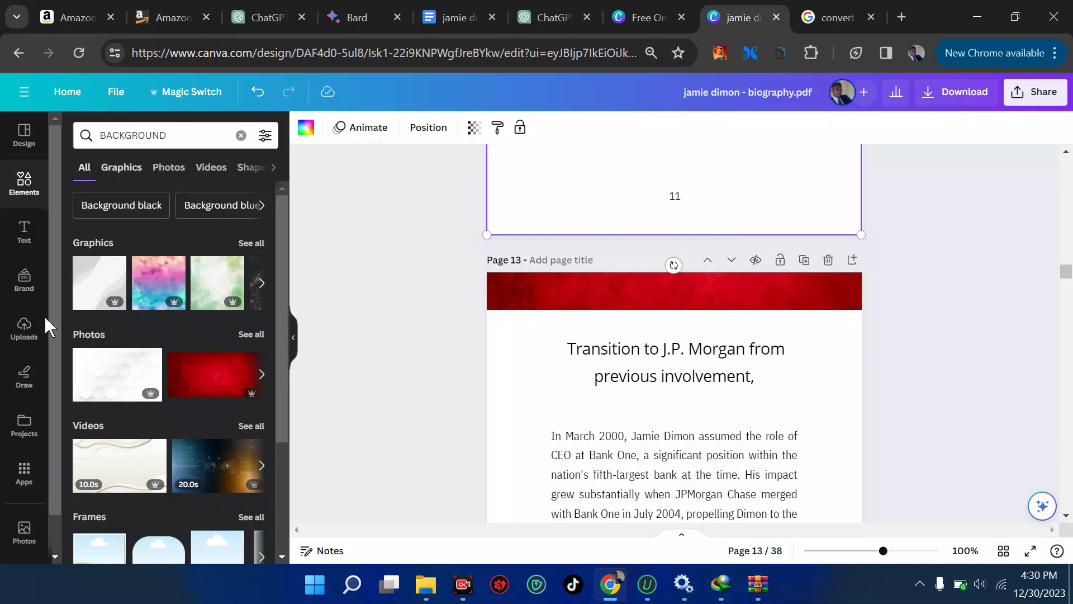
{"action": "left_click", "coordinate": [25, 333]}
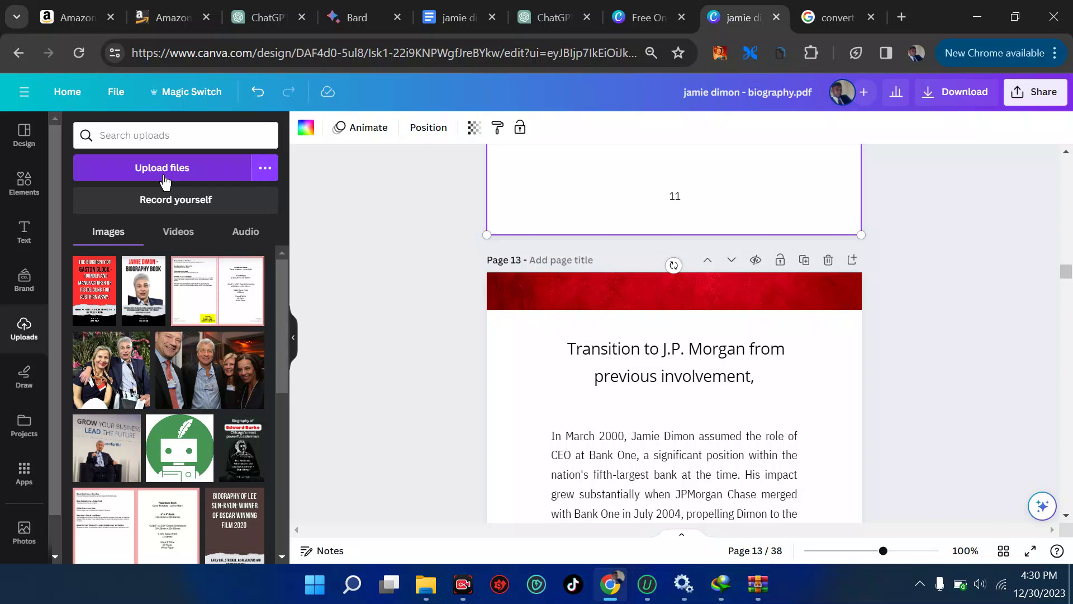
{"action": "left_click", "coordinate": [117, 93]}
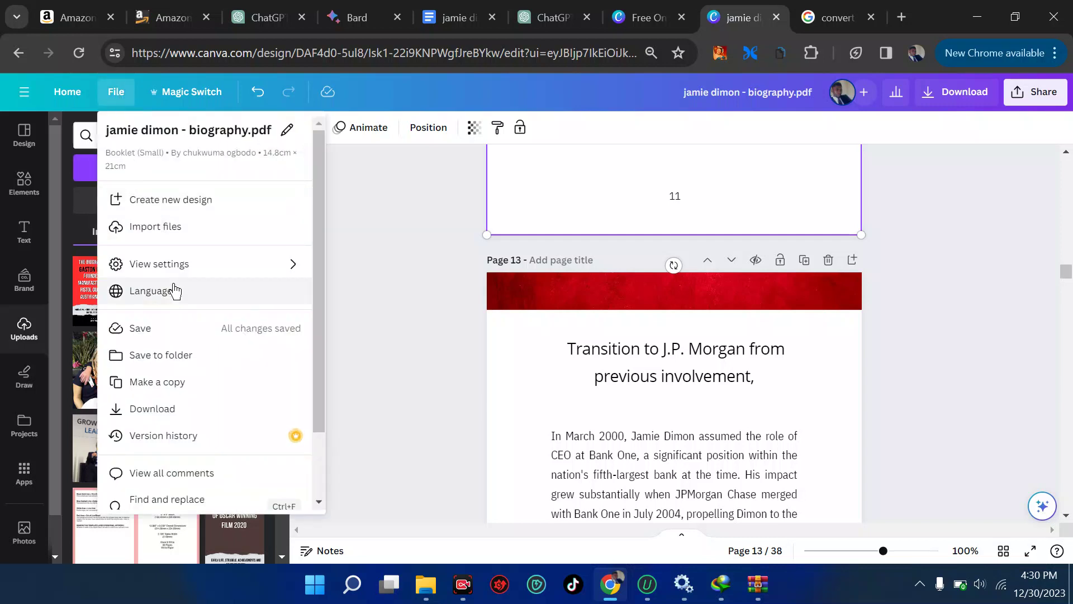
{"action": "scroll", "coordinate": [175, 377], "scroll_direction": "down", "scroll_amount": 2}
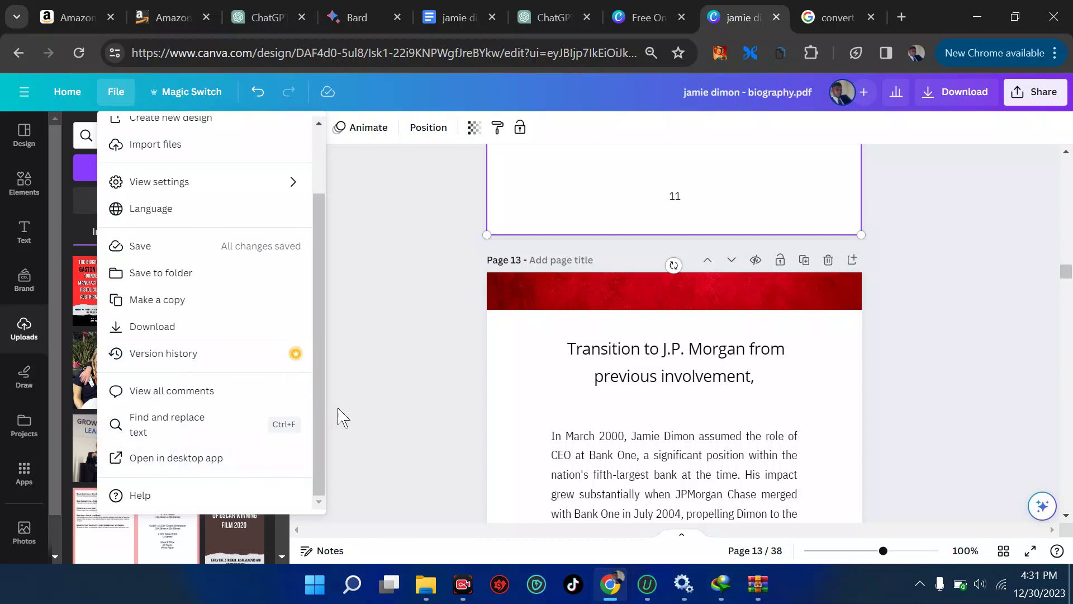
{"action": "left_click", "coordinate": [397, 407]}
{"action": "left_click", "coordinate": [397, 406]}
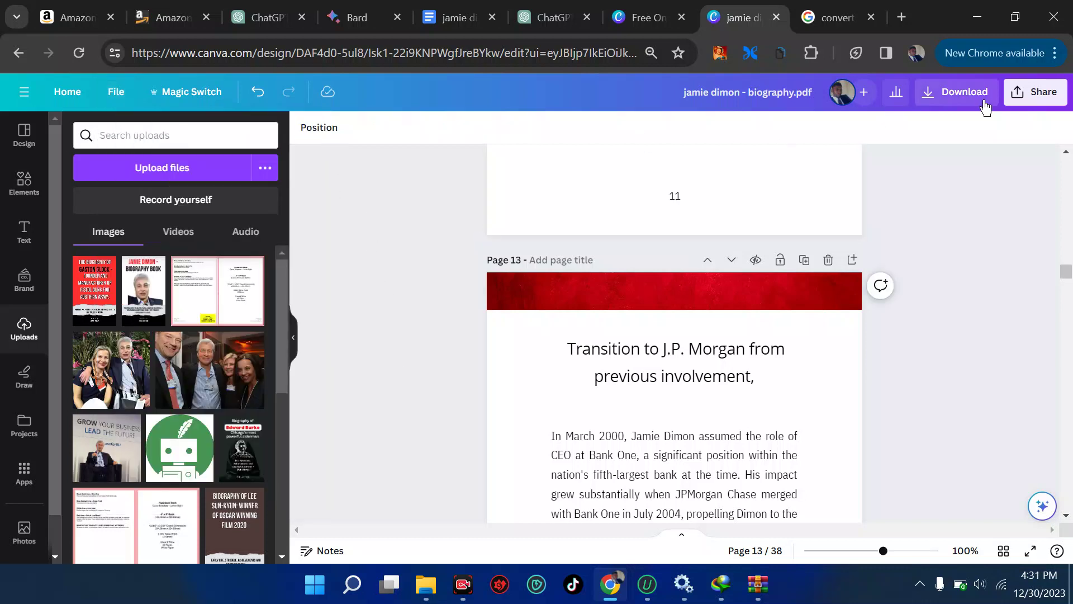
- Delete the white rectangles that cover pages 15 and 16
{"action": "scroll", "coordinate": [972, 237], "scroll_direction": "down", "scroll_amount": 12}
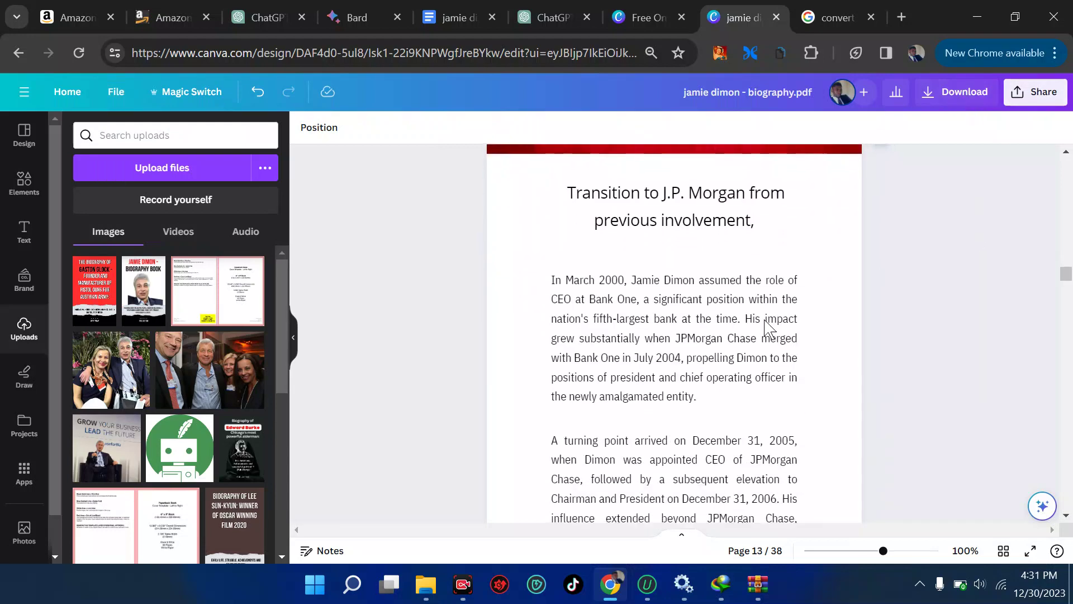
{"action": "scroll", "coordinate": [701, 352], "scroll_direction": "down", "scroll_amount": 12}
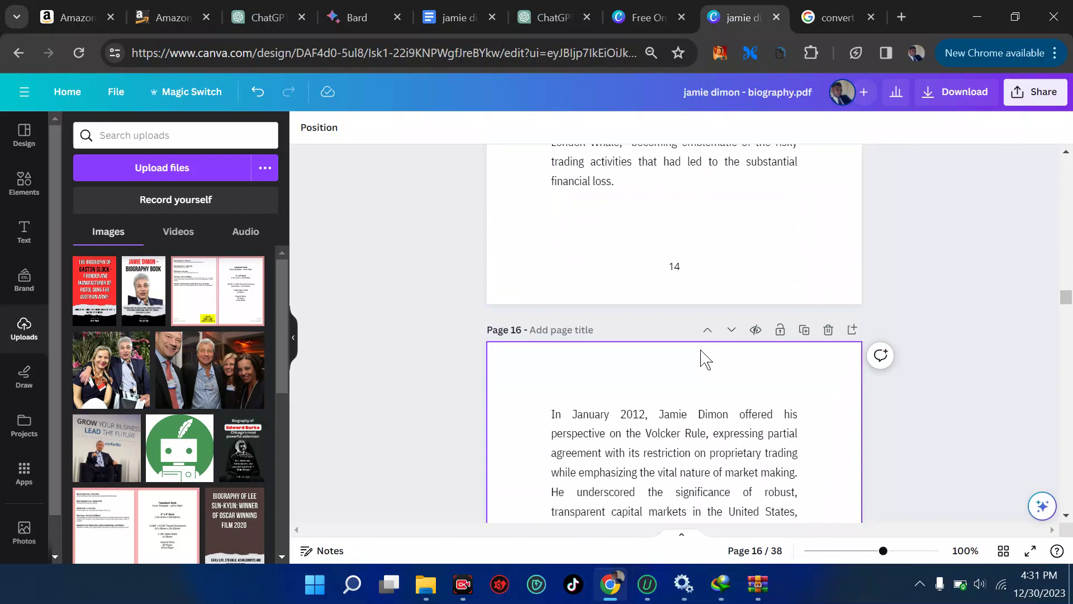
{"action": "left_click", "coordinate": [579, 290]}
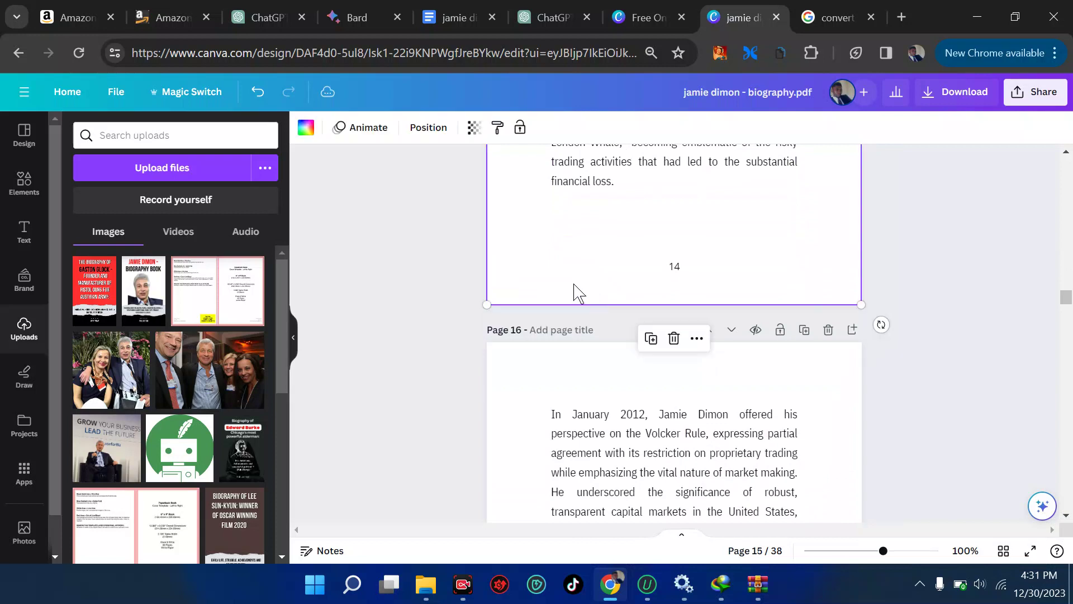
{"action": "key", "text": "Escape"}
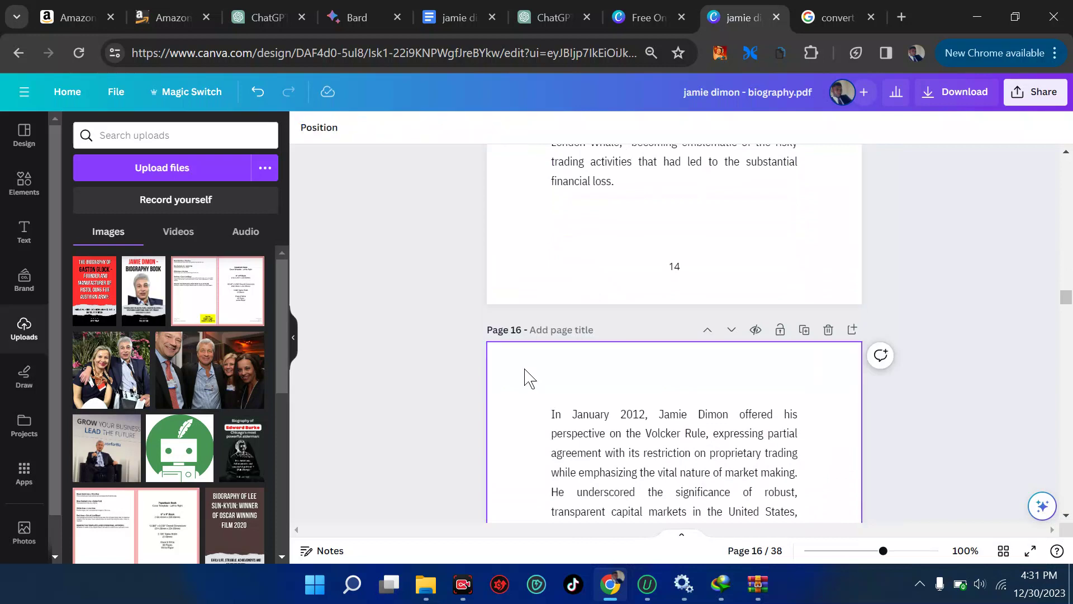
{"action": "left_click", "coordinate": [526, 378]}
{"action": "key", "text": "Escape"}
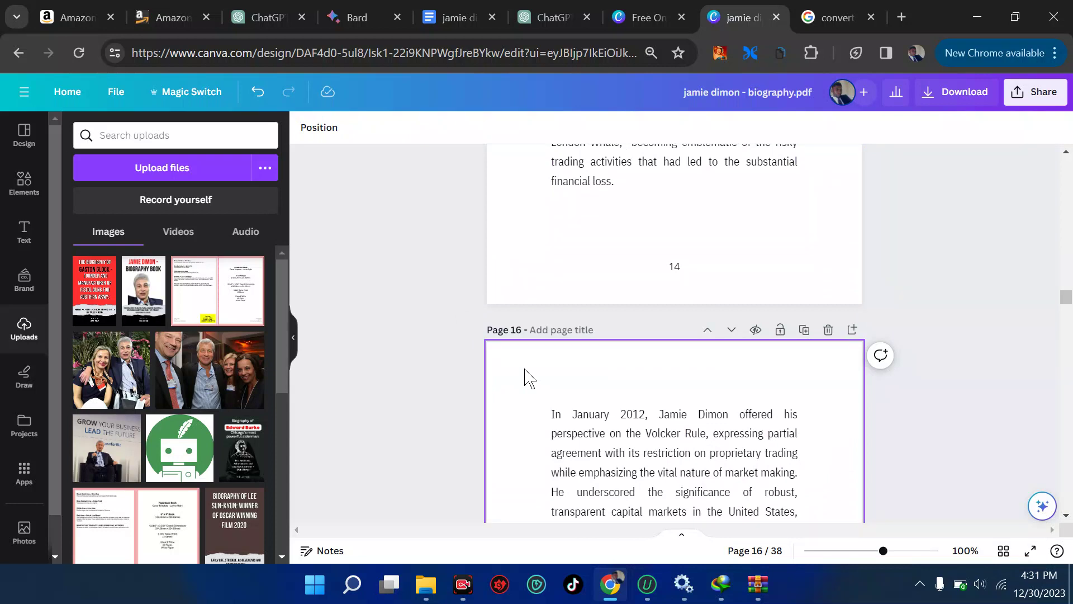
{"action": "left_click", "coordinate": [527, 281]}
- Delete the white full-page rectangles from pages 17 and 18
{"action": "scroll", "coordinate": [527, 283], "scroll_direction": "down", "scroll_amount": 4}
{"action": "scroll", "coordinate": [527, 281], "scroll_direction": "down", "scroll_amount": 15}
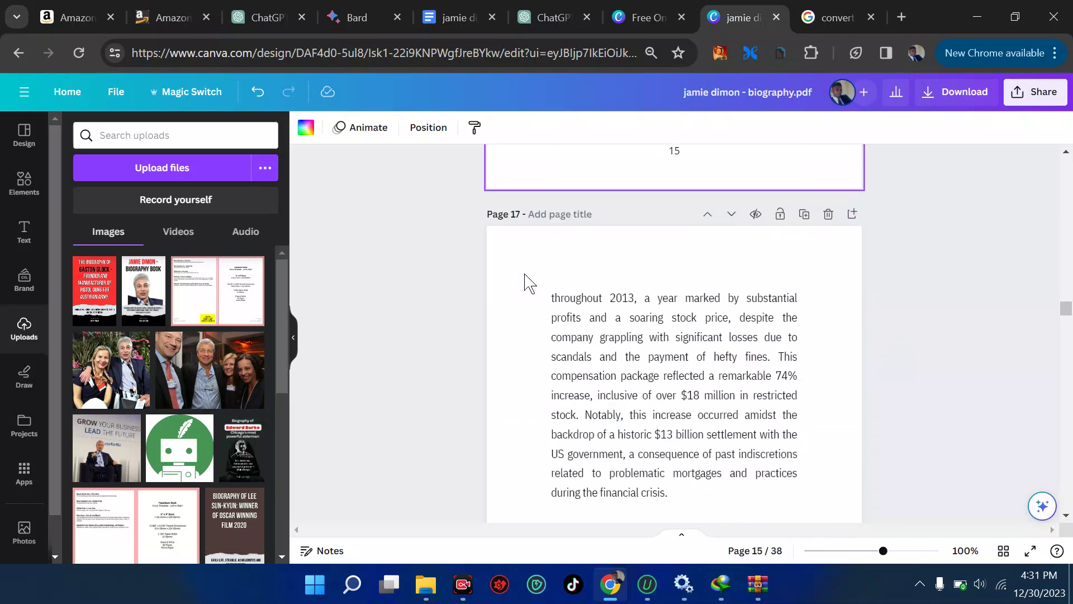
{"action": "left_click", "coordinate": [512, 300]}
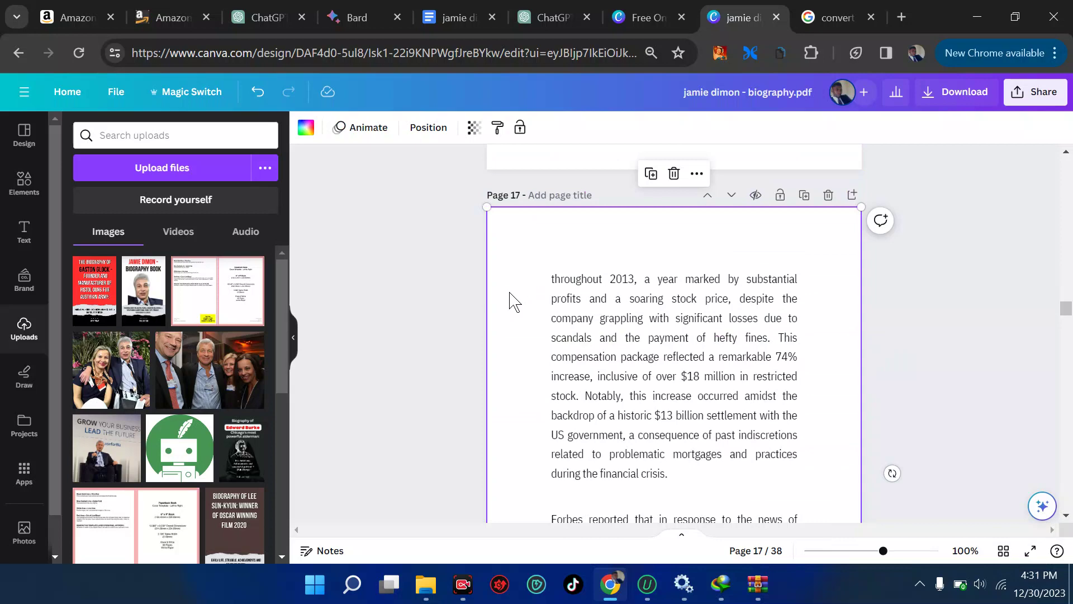
{"action": "left_click", "coordinate": [510, 294]}
{"action": "scroll", "coordinate": [511, 302], "scroll_direction": "down", "scroll_amount": 9}
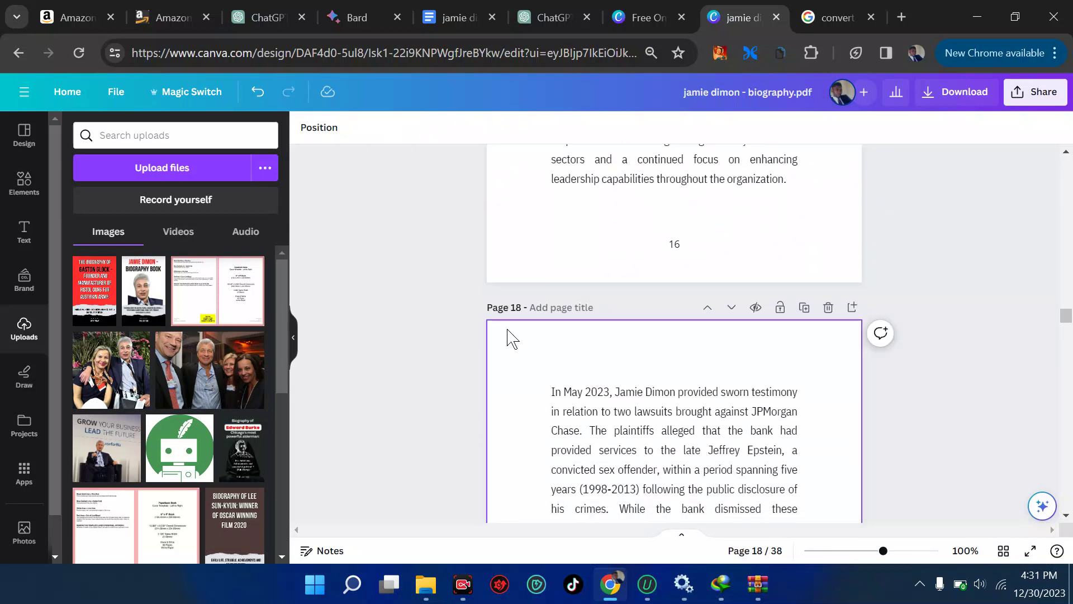
{"action": "left_click", "coordinate": [511, 338]}
{"action": "left_click", "coordinate": [511, 338]}
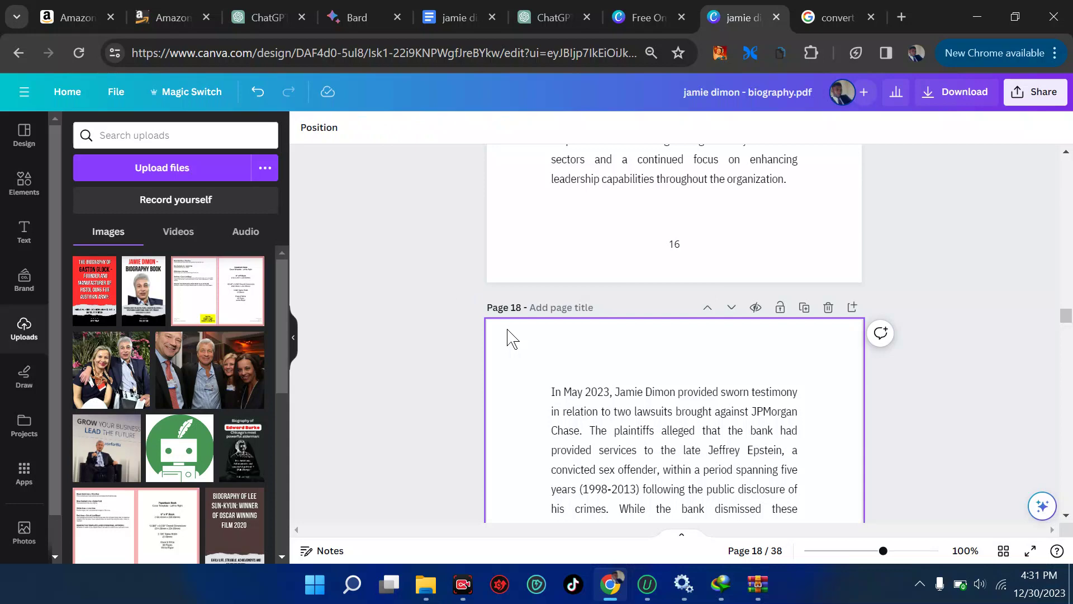
- Remove the white rectangles covering pages 19 and 20
{"action": "scroll", "coordinate": [509, 338], "scroll_direction": "down", "scroll_amount": 9}
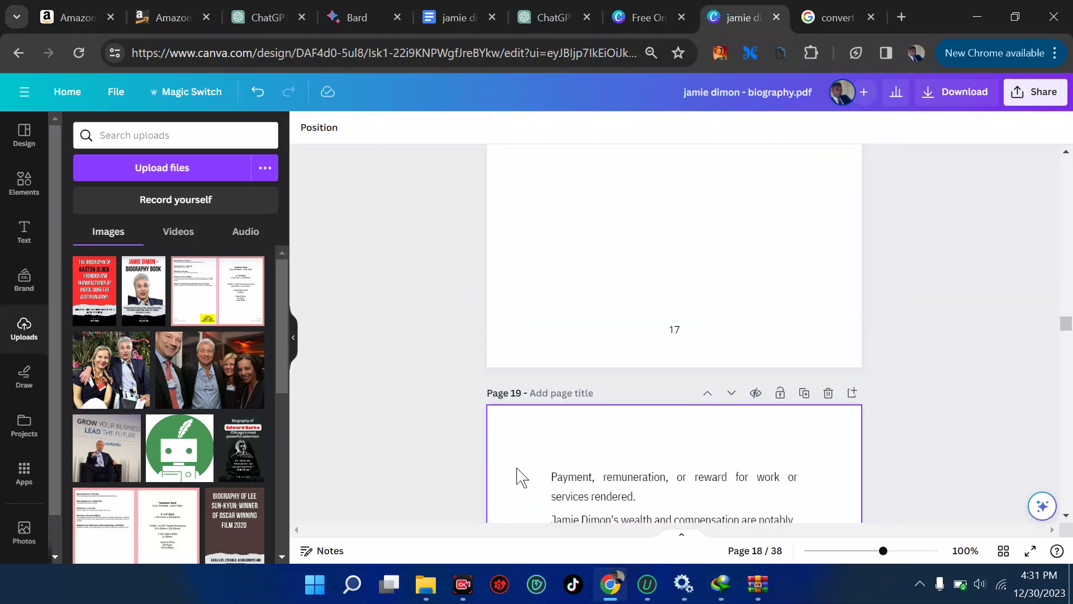
{"action": "left_click", "coordinate": [521, 477]}
{"action": "left_click", "coordinate": [518, 474]}
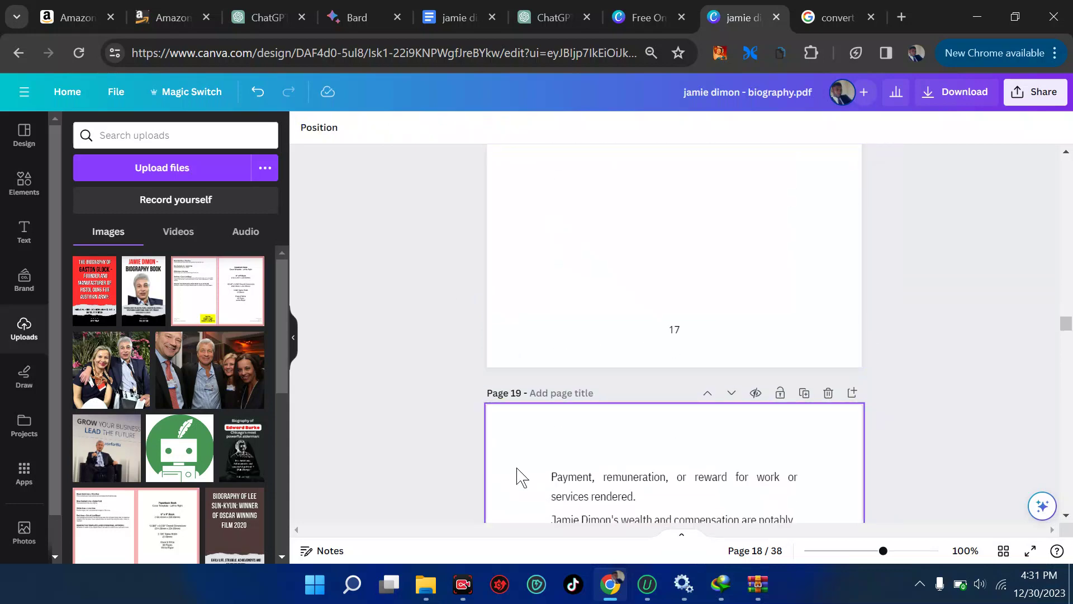
{"action": "scroll", "coordinate": [521, 477], "scroll_direction": "down", "scroll_amount": 9}
{"action": "left_click", "coordinate": [520, 507]}
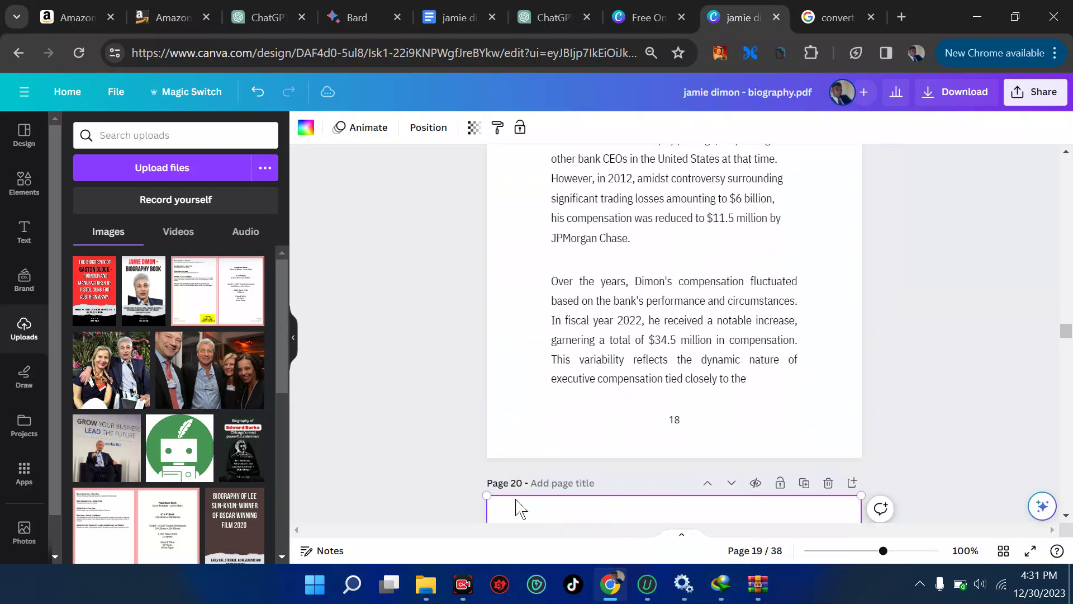
{"action": "left_click", "coordinate": [521, 508]}
- Remove the white full-page rectangle behind the Chapter Two text on page 21
{"action": "scroll", "coordinate": [520, 508], "scroll_direction": "down", "scroll_amount": 8}
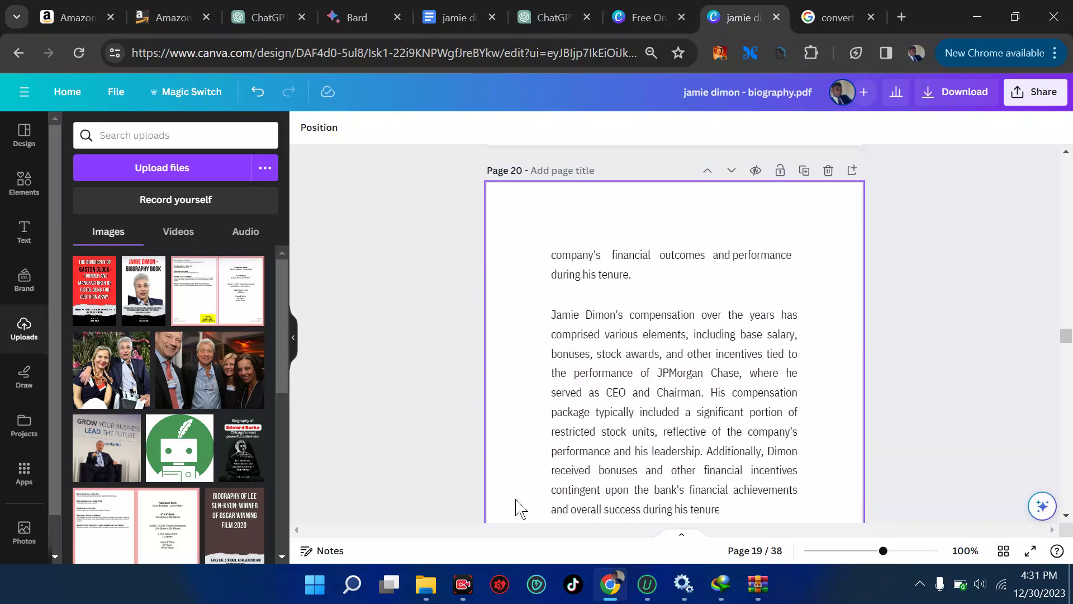
{"action": "scroll", "coordinate": [520, 508], "scroll_direction": "down", "scroll_amount": 6}
{"action": "left_click", "coordinate": [521, 459]}
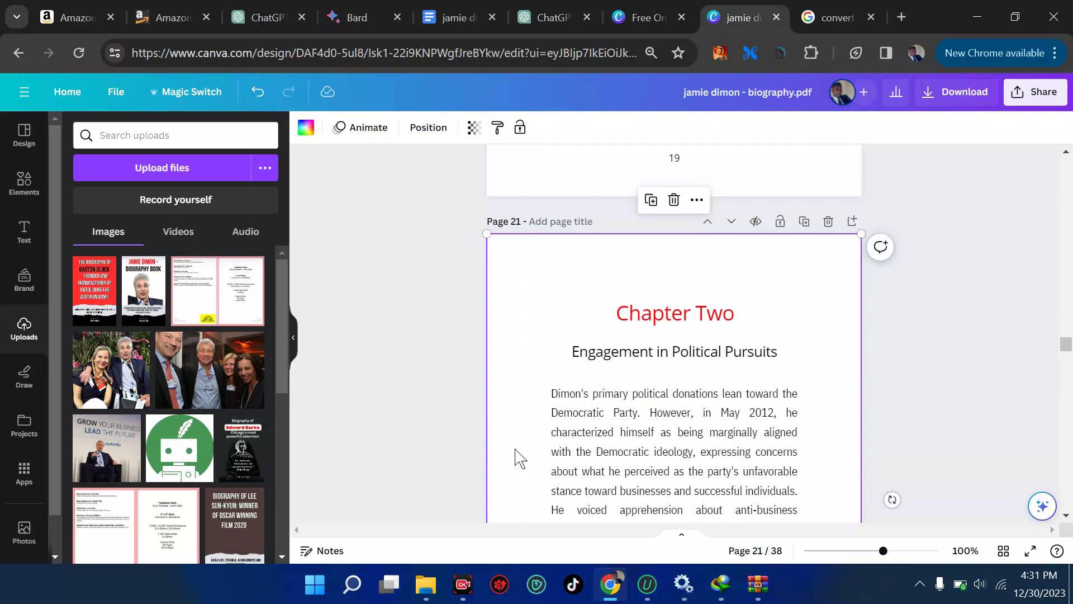
{"action": "scroll", "coordinate": [515, 455], "scroll_direction": "down", "scroll_amount": 9}
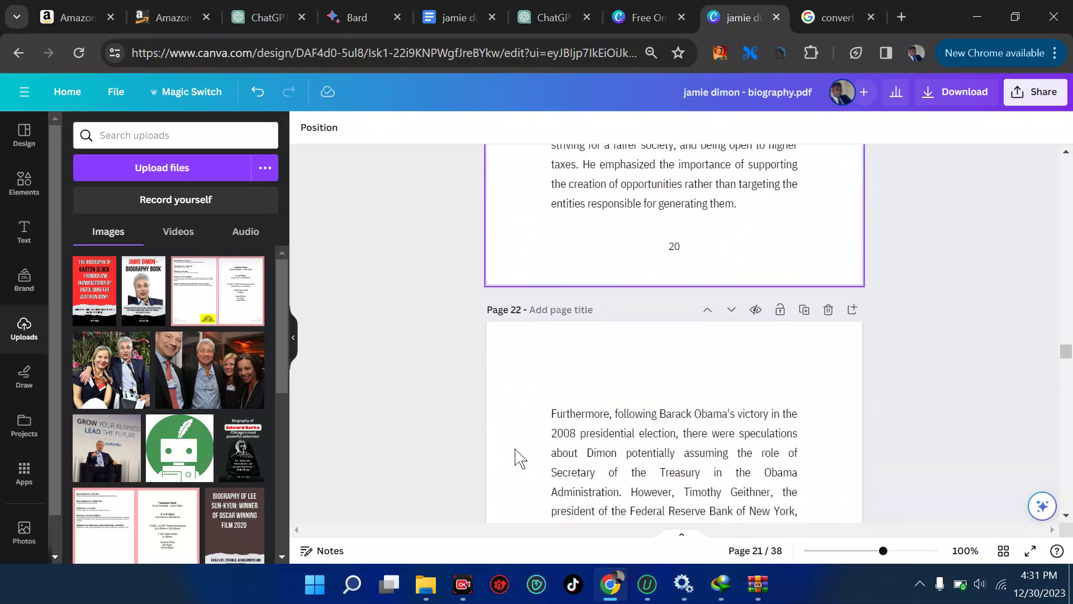
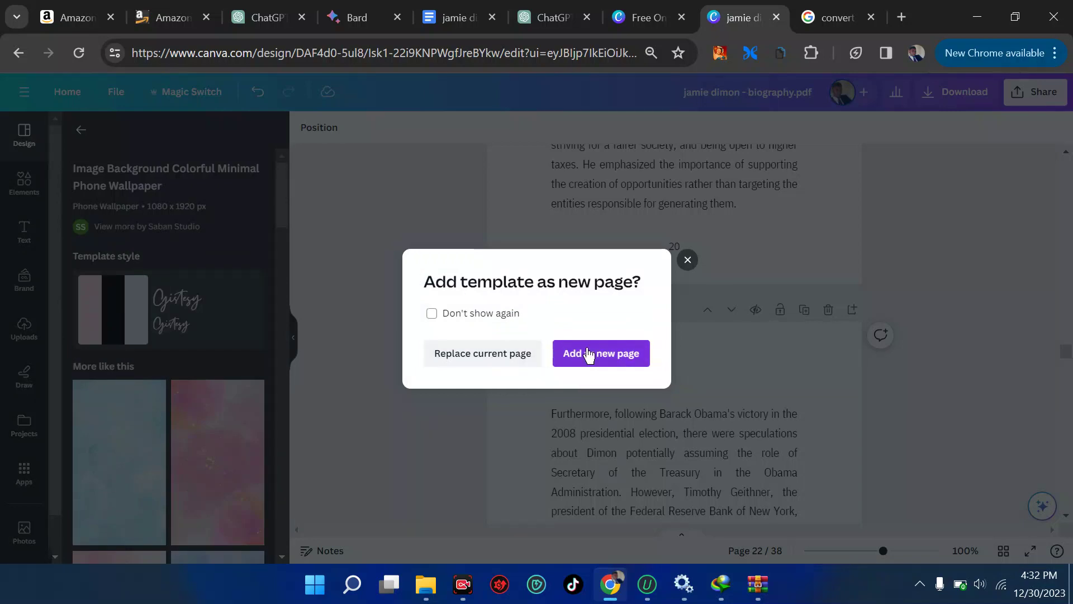
- Cancel adding the wallpaper template, and cover page 22 with the grey-and-white abstract graphic from the BACKGROUND element results
{"action": "left_click", "coordinate": [687, 260]}
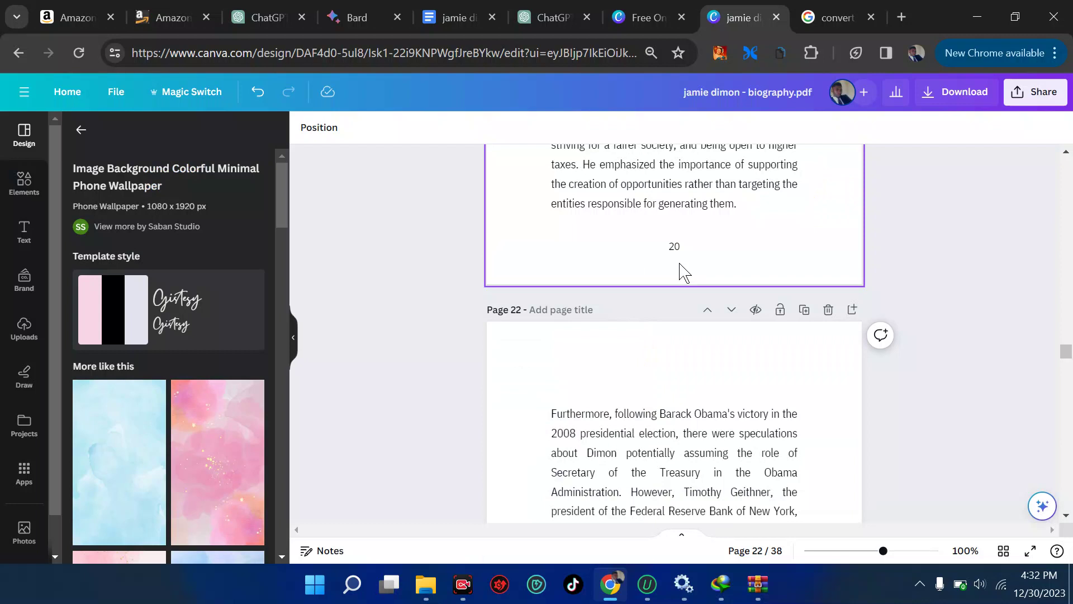
{"action": "left_click", "coordinate": [24, 182]}
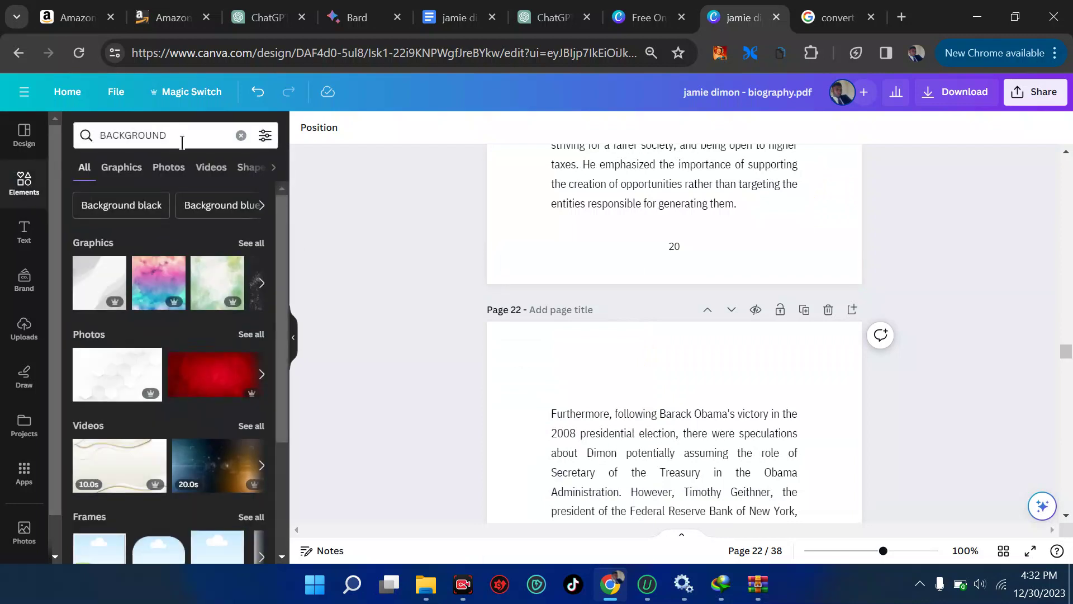
{"action": "left_click_drag", "start_coordinate": [103, 288], "coordinate": [515, 371]}
{"action": "scroll", "coordinate": [515, 372], "scroll_direction": "down", "scroll_amount": 4}
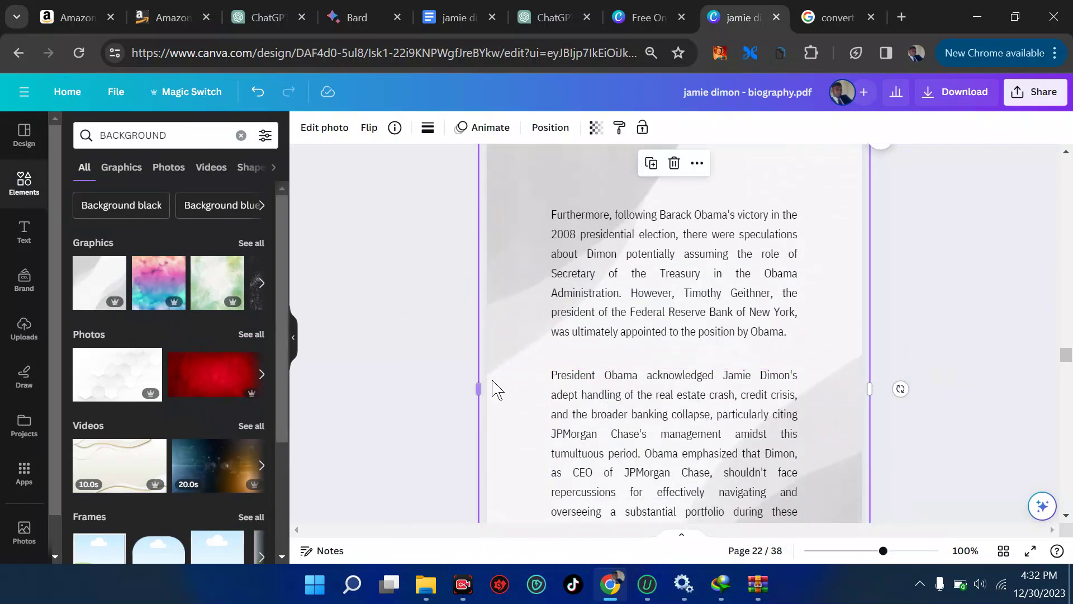
{"action": "key", "text": "Escape"}
{"action": "scroll", "coordinate": [632, 393], "scroll_direction": "up", "scroll_amount": 1}
{"action": "scroll", "coordinate": [632, 393], "scroll_direction": "up", "scroll_amount": 1}
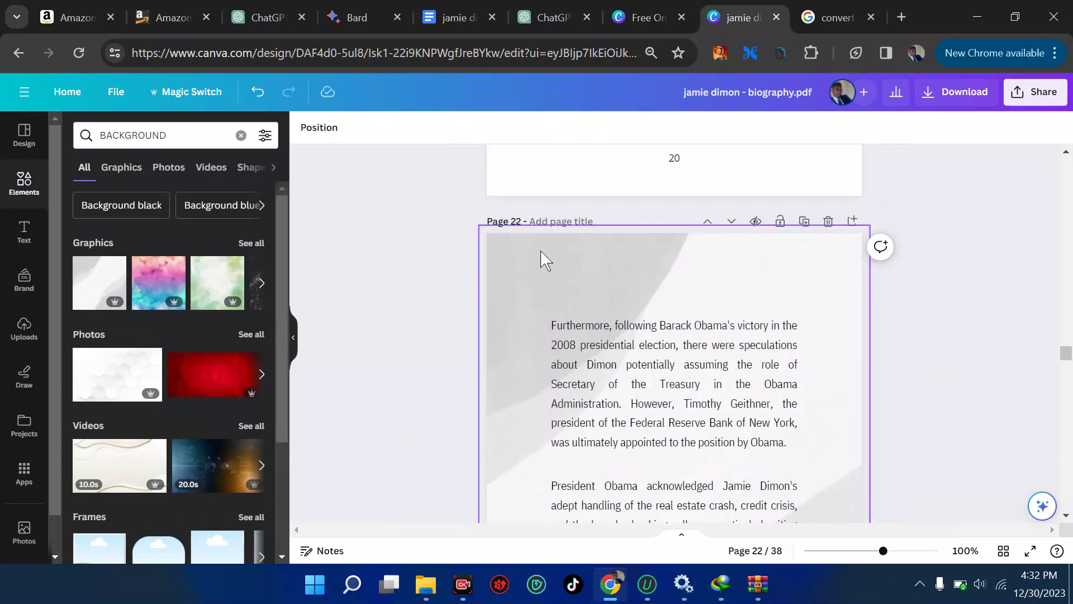
- Add the green watercolor graphic to page 22 and replace the page background with it
{"action": "left_click", "coordinate": [217, 275]}
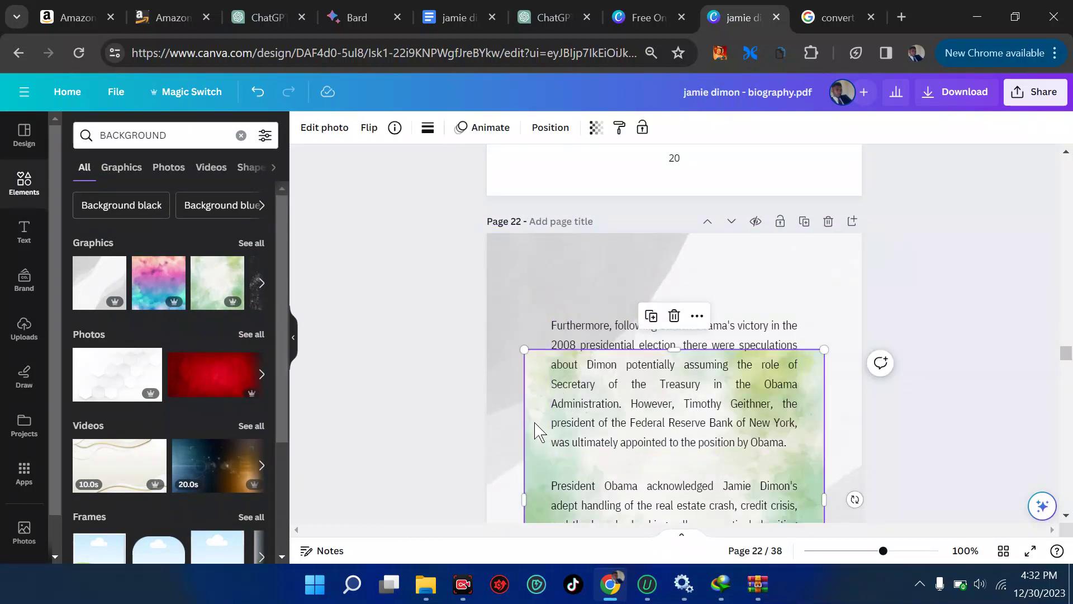
{"action": "right_click", "coordinate": [537, 431]}
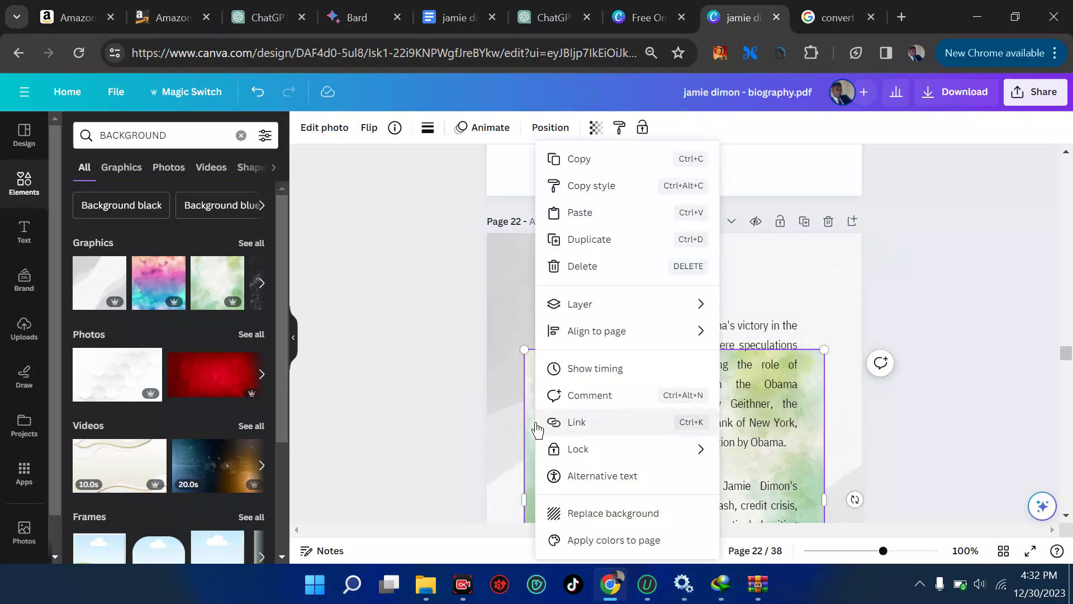
{"action": "left_click", "coordinate": [612, 519]}
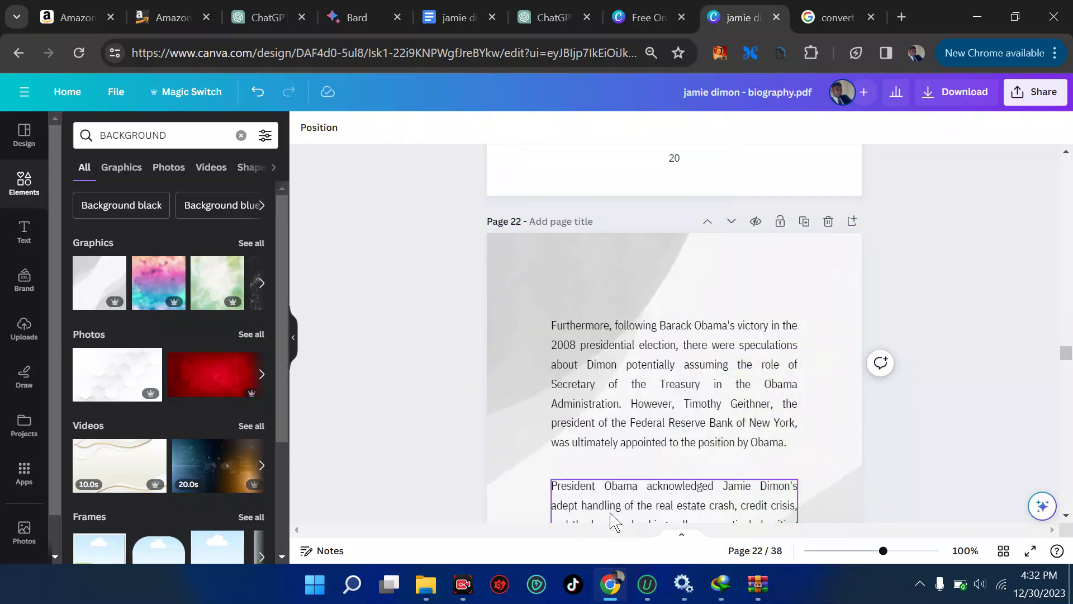
- Add the green watercolor graphic to page 23 and replace the page background with it
{"action": "scroll", "coordinate": [576, 355], "scroll_direction": "down", "scroll_amount": 5}
{"action": "scroll", "coordinate": [573, 355], "scroll_direction": "down", "scroll_amount": 3}
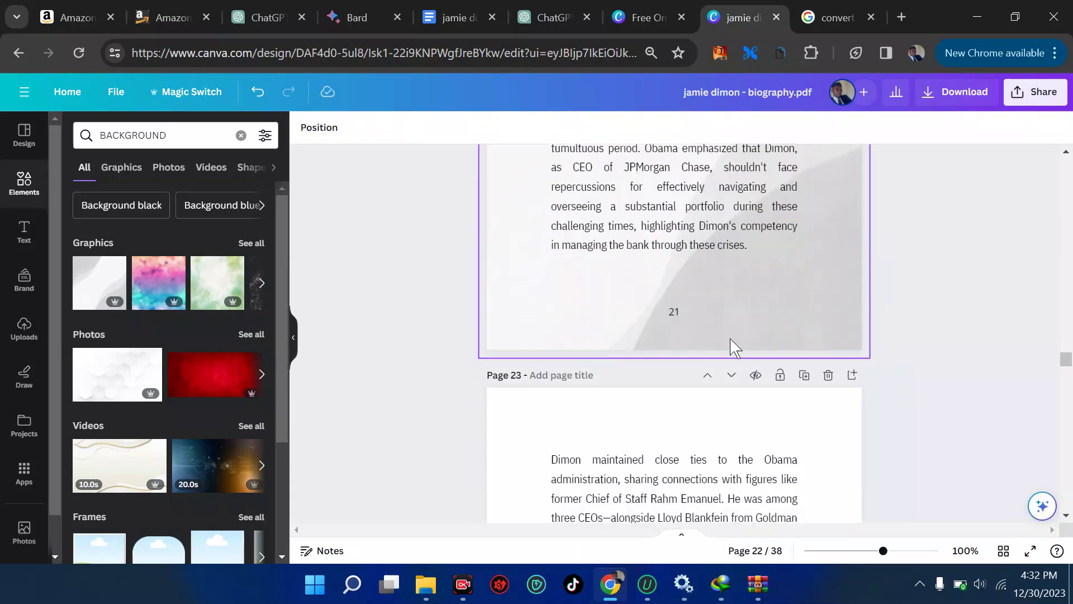
{"action": "left_click", "coordinate": [574, 435]}
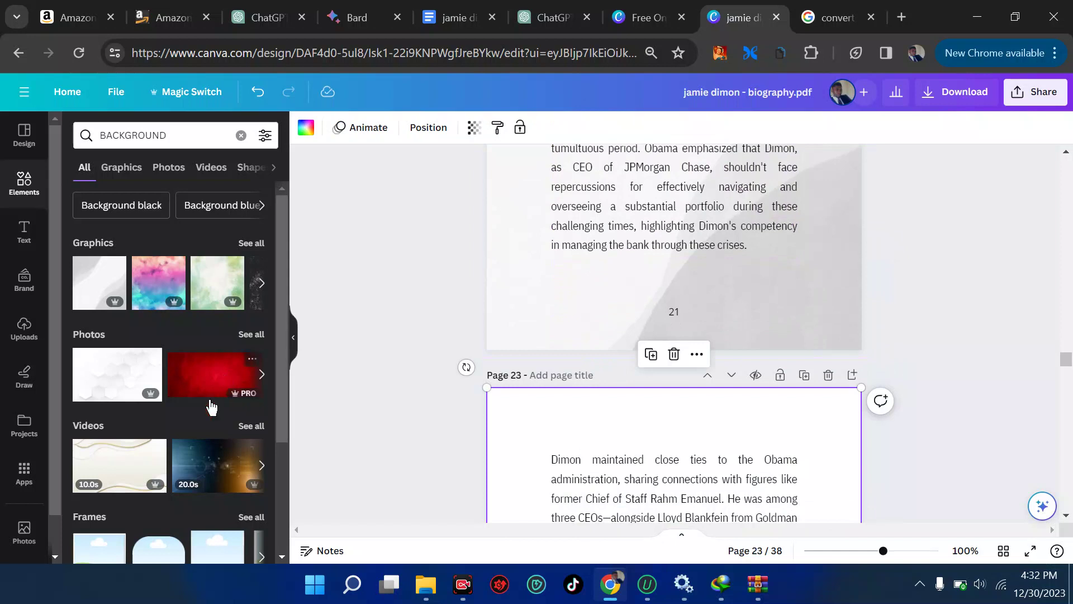
{"action": "left_click", "coordinate": [208, 303]}
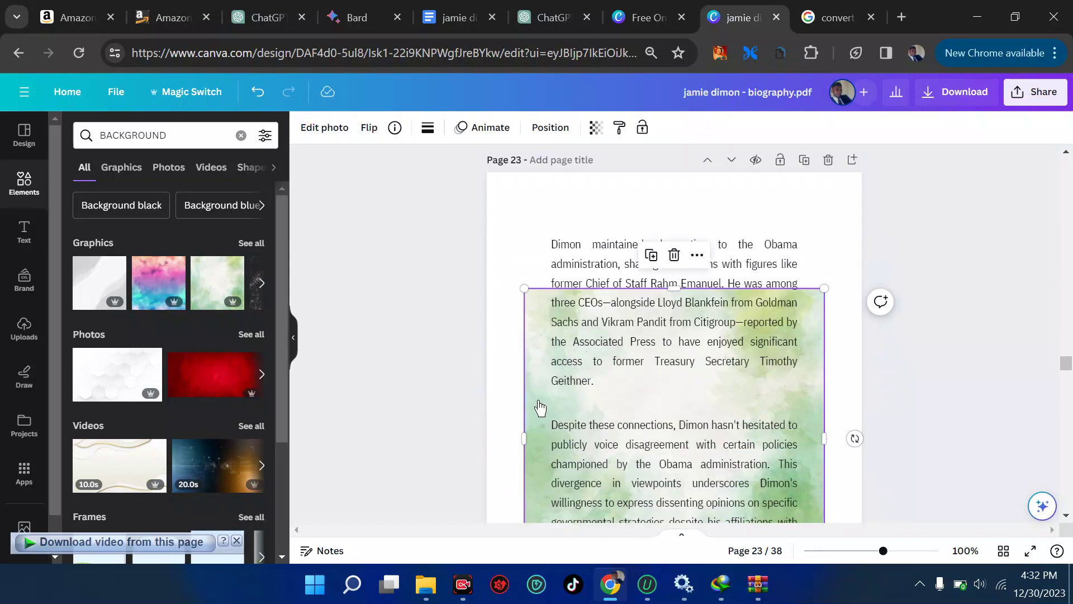
{"action": "right_click", "coordinate": [540, 408]}
{"action": "left_click", "coordinate": [599, 513]}
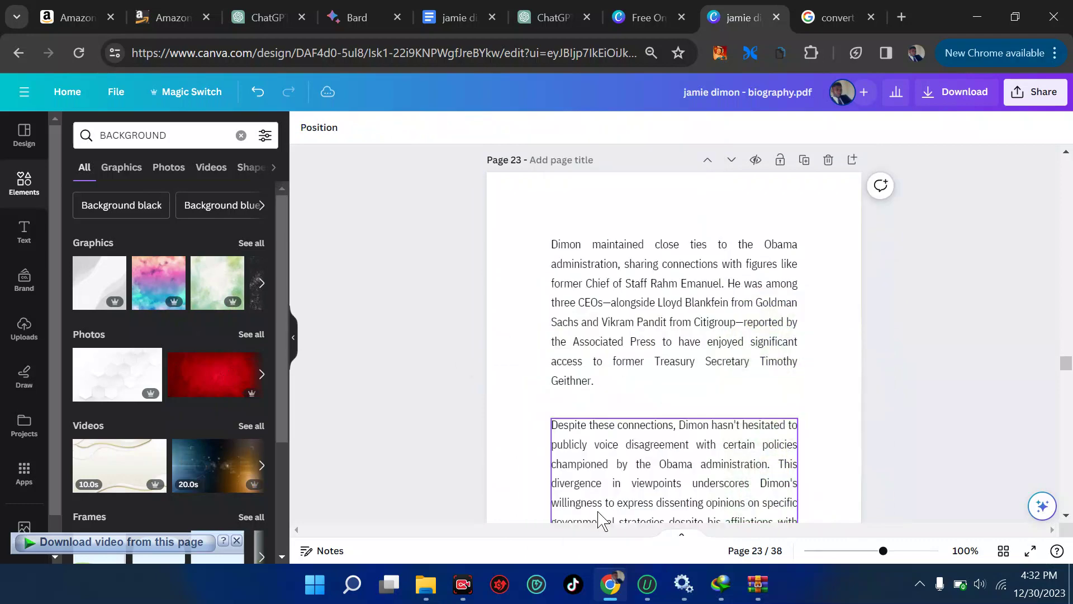
- Delete the white rectangle that hides the green watercolor background on page 23
{"action": "scroll", "coordinate": [639, 489], "scroll_direction": "down", "scroll_amount": 6}
{"action": "scroll", "coordinate": [641, 487], "scroll_direction": "up", "scroll_amount": 5}
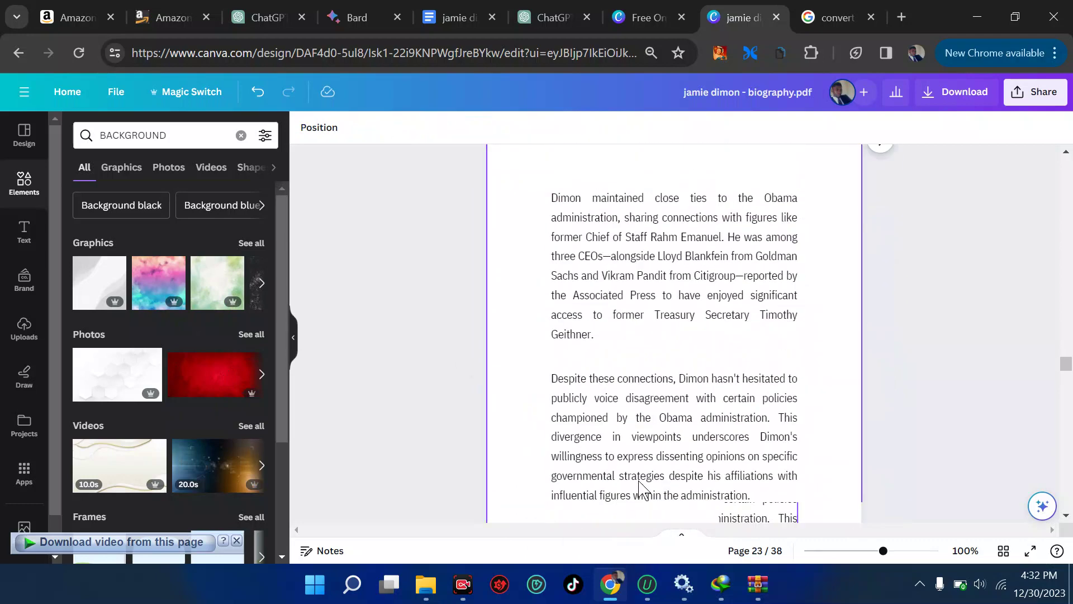
{"action": "scroll", "coordinate": [641, 490], "scroll_direction": "up", "scroll_amount": 8}
{"action": "scroll", "coordinate": [642, 491], "scroll_direction": "down", "scroll_amount": 8}
{"action": "scroll", "coordinate": [642, 491], "scroll_direction": "down", "scroll_amount": 6}
{"action": "left_click", "coordinate": [544, 325]}
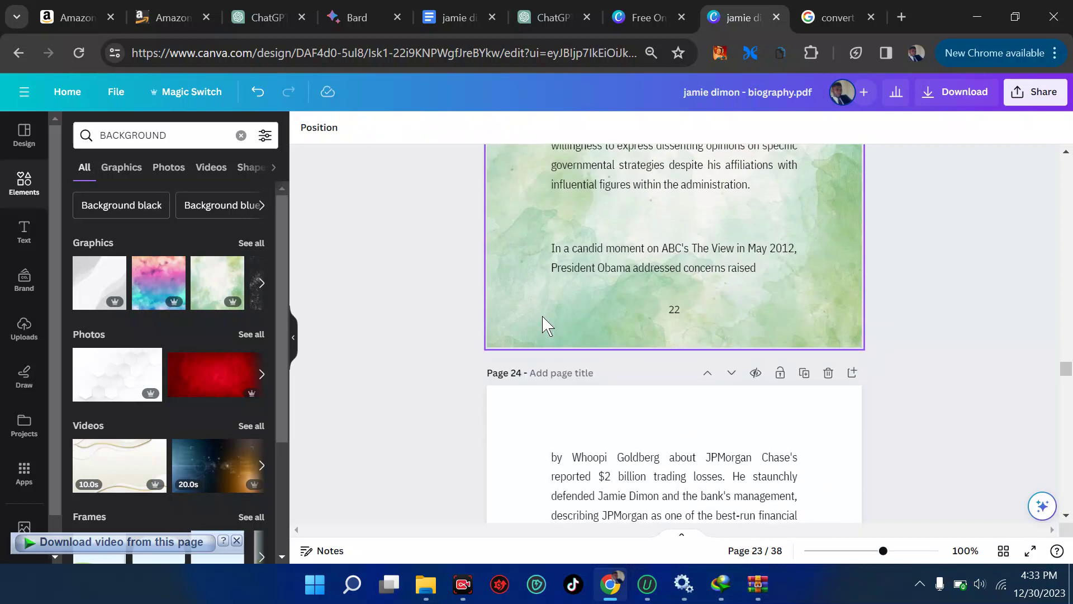
{"action": "left_click", "coordinate": [526, 419]}
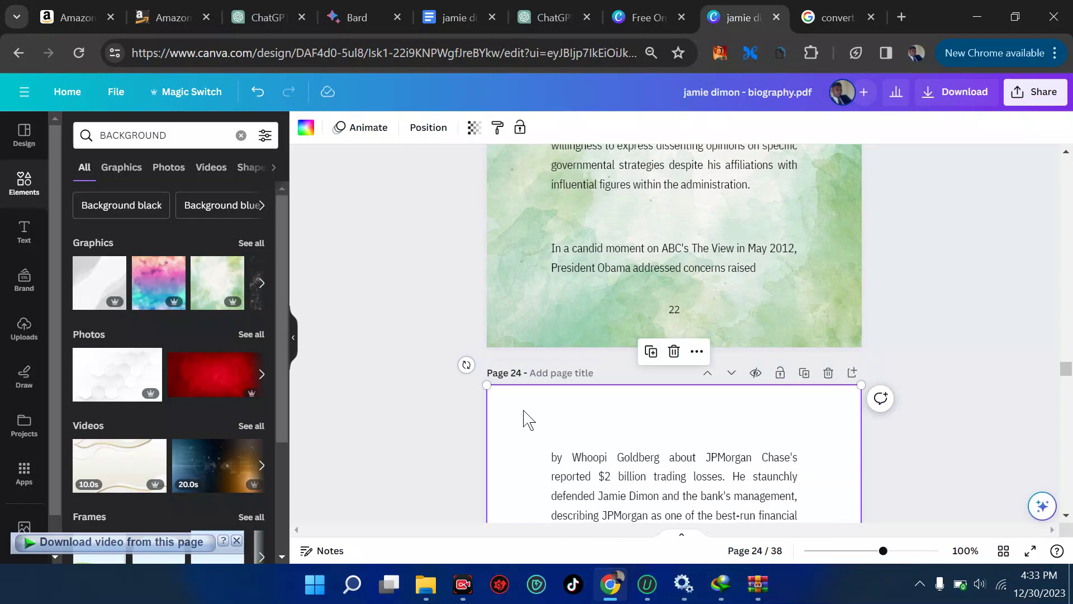
{"action": "left_click", "coordinate": [192, 397]}
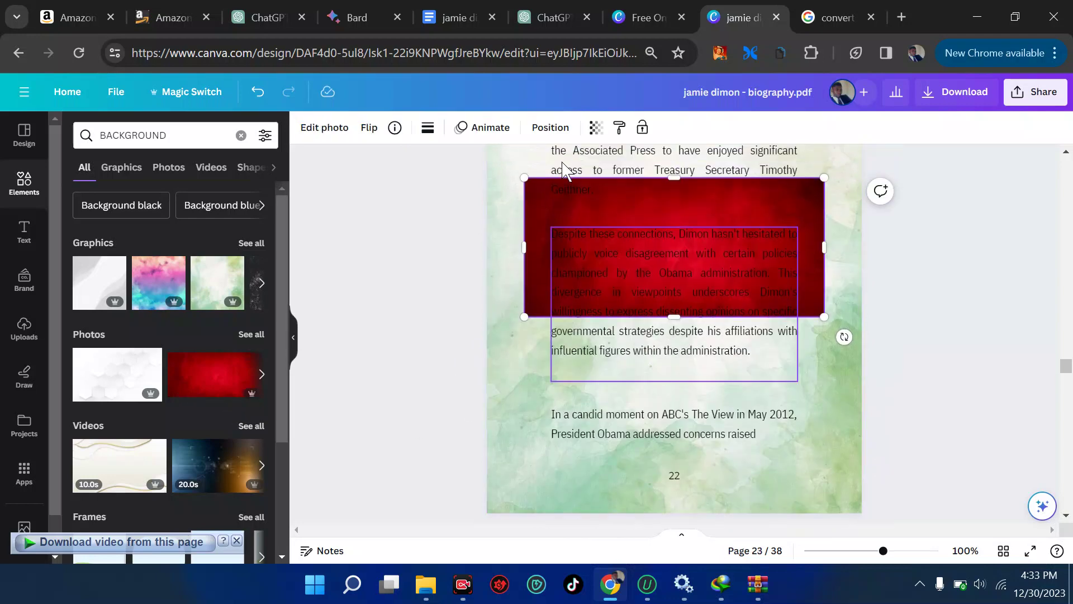
{"action": "key", "text": "Delete"}
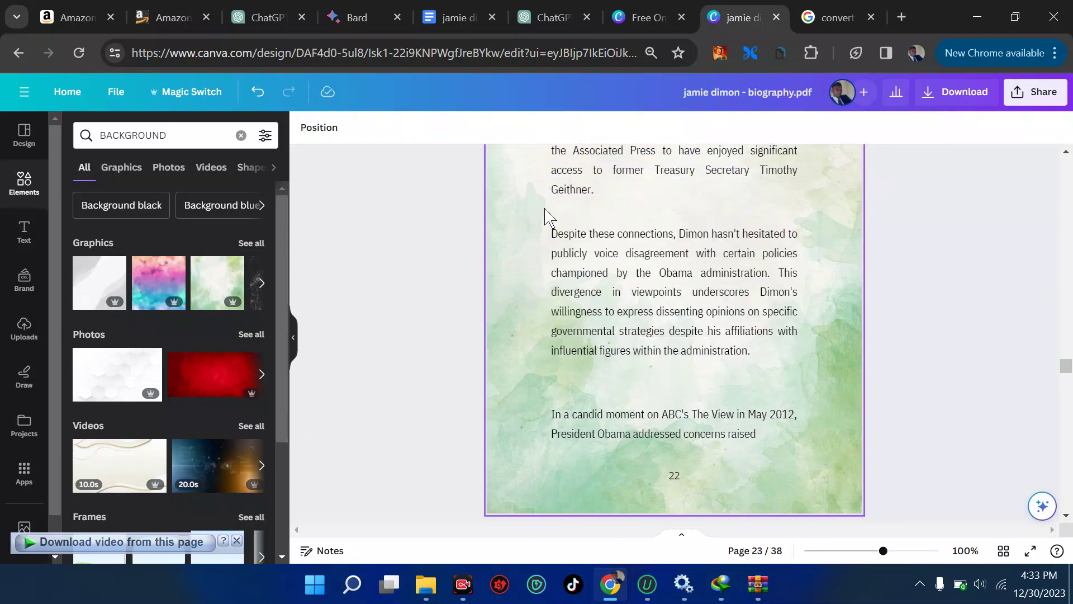
- Add the red textured photo to page 24 and replace the page background with it
{"action": "scroll", "coordinate": [547, 218], "scroll_direction": "down", "scroll_amount": 5}
{"action": "key", "text": "ctrl+z"}
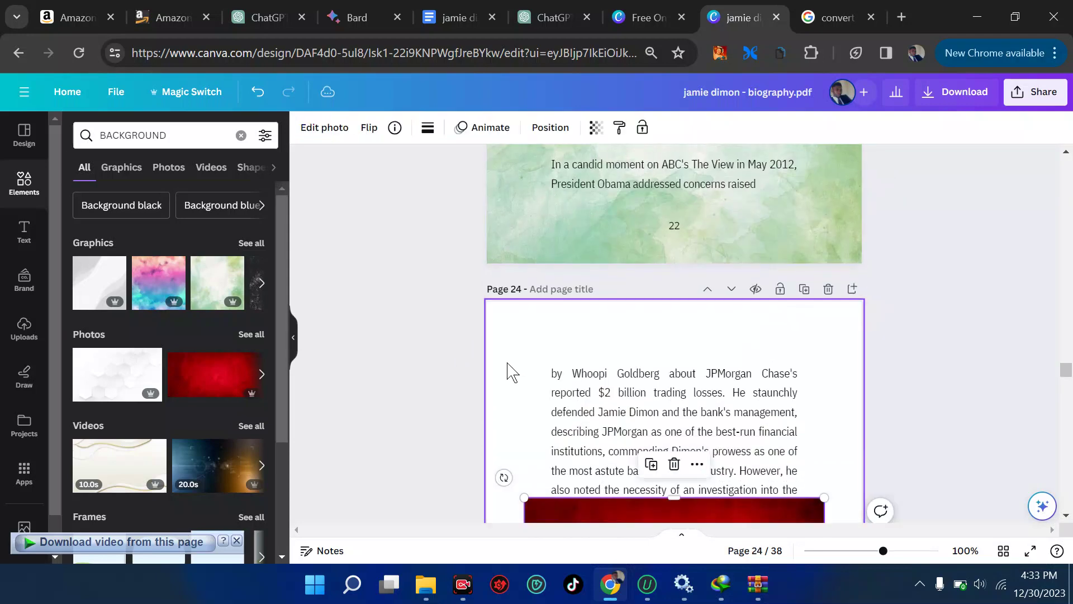
{"action": "scroll", "coordinate": [559, 429], "scroll_direction": "down", "scroll_amount": 6}
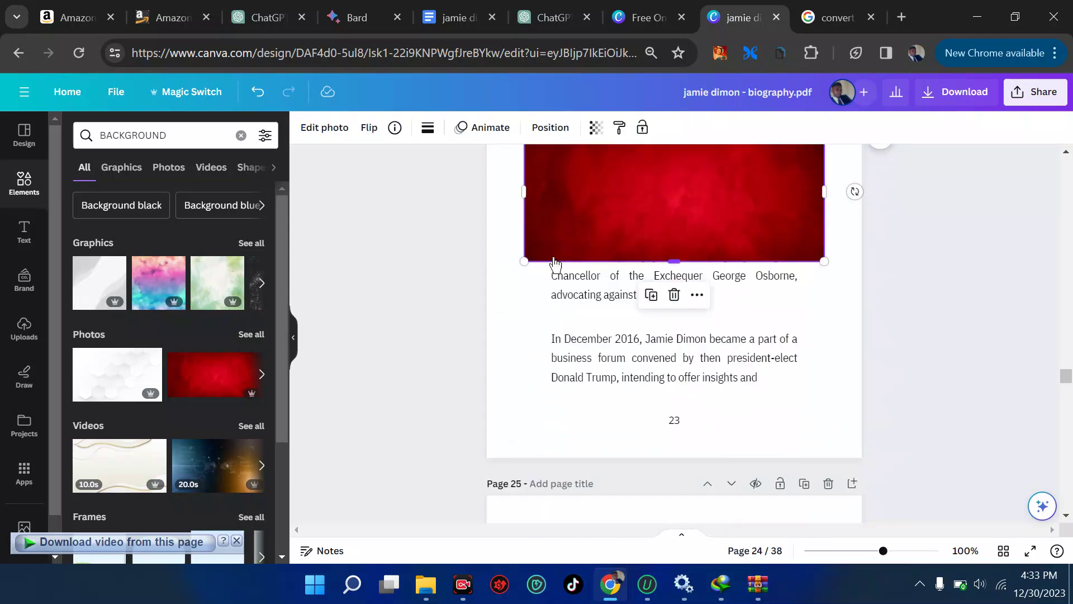
{"action": "right_click", "coordinate": [555, 266]}
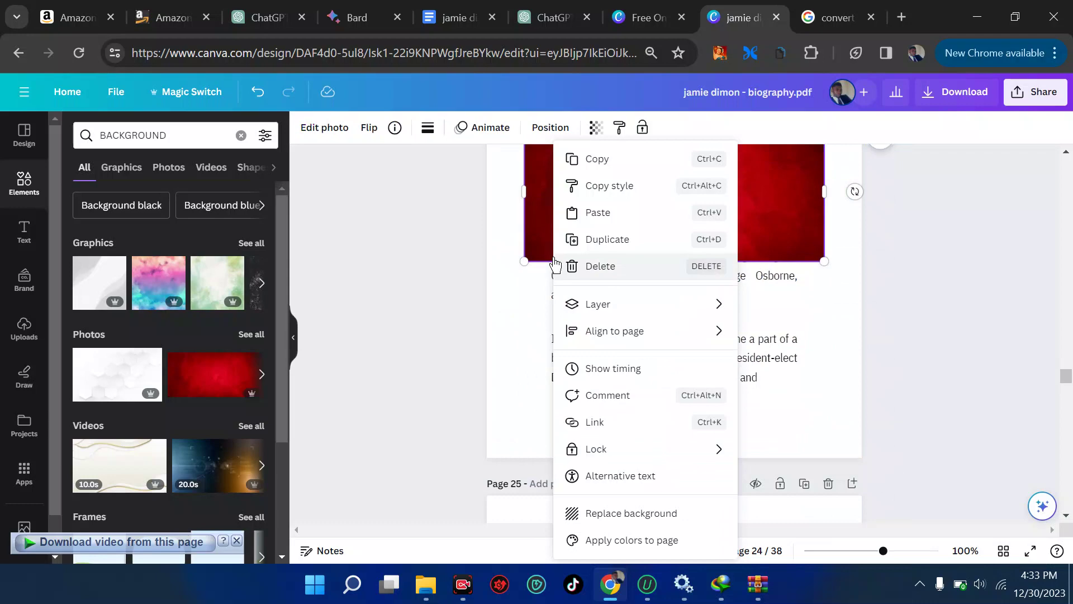
{"action": "left_click", "coordinate": [649, 513]}
{"action": "scroll", "coordinate": [675, 418], "scroll_direction": "up", "scroll_amount": 5}
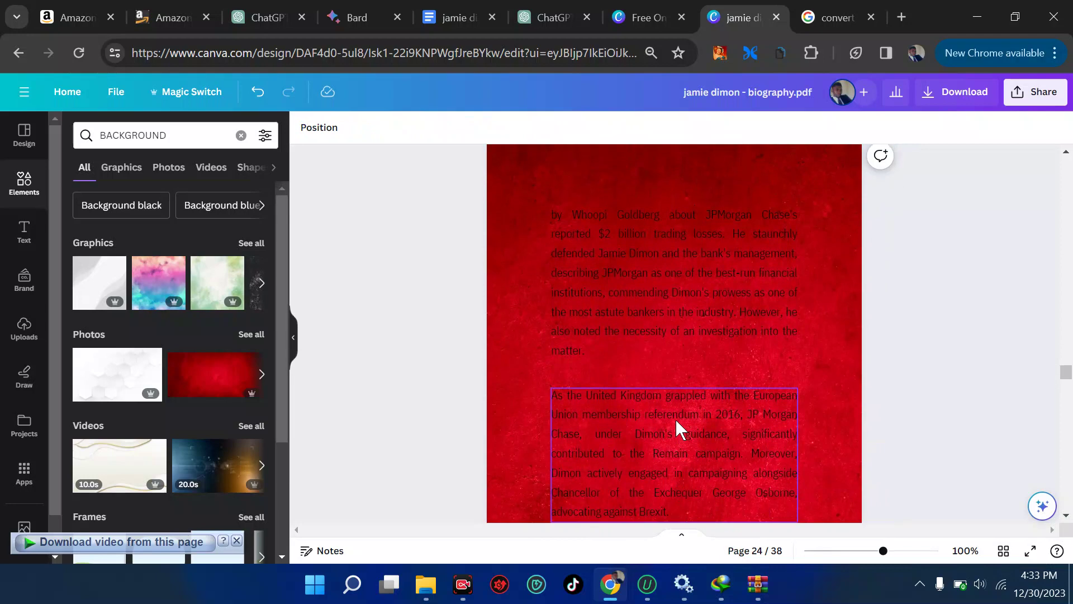
{"action": "scroll", "coordinate": [676, 418], "scroll_direction": "up", "scroll_amount": 2}
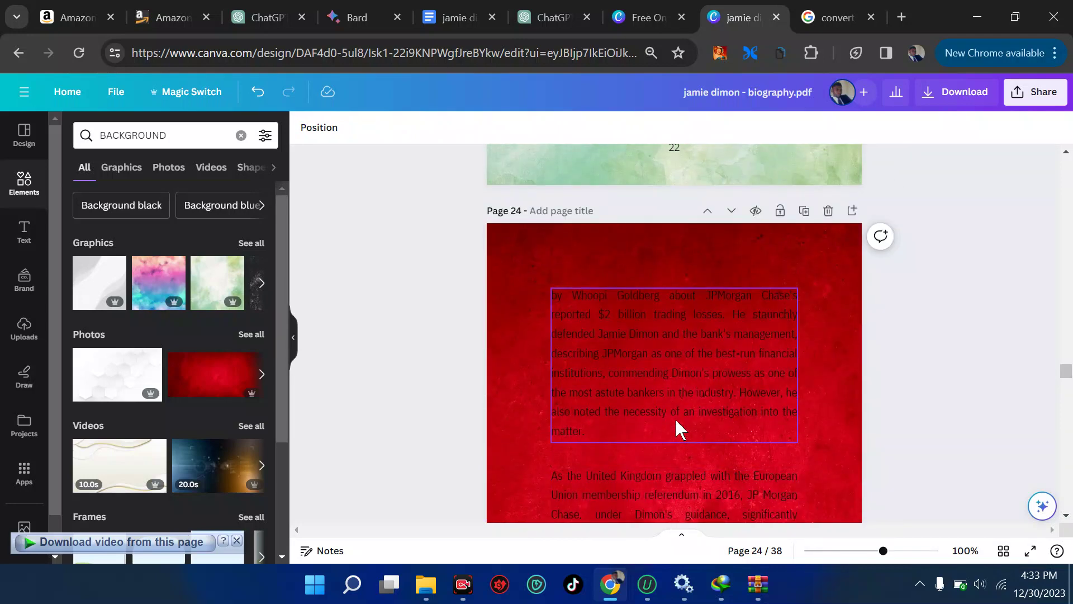
- Duplicate the title page on page 1 twice and move the last copy down one page position
{"action": "scroll", "coordinate": [677, 420], "scroll_direction": "up", "scroll_amount": 20}
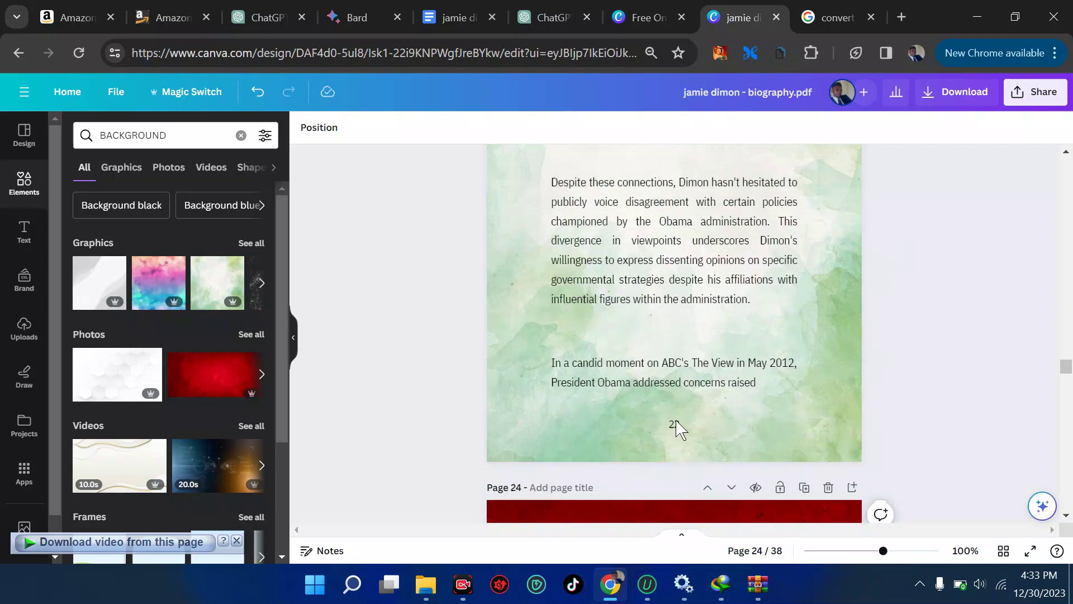
{"action": "scroll", "coordinate": [677, 420], "scroll_direction": "up", "scroll_amount": 20}
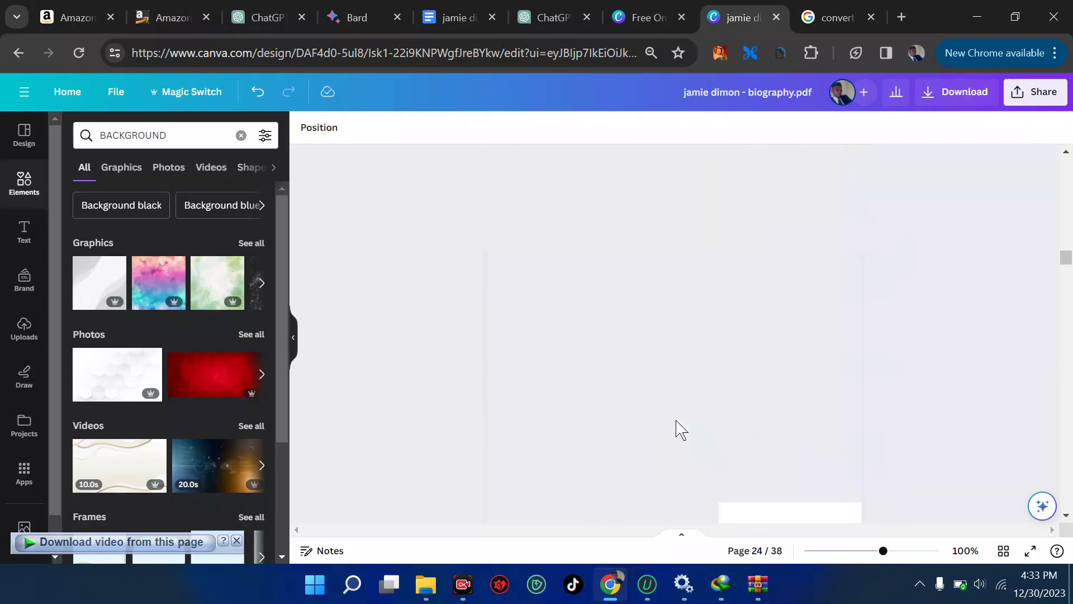
{"action": "scroll", "coordinate": [677, 430], "scroll_direction": "up", "scroll_amount": 10}
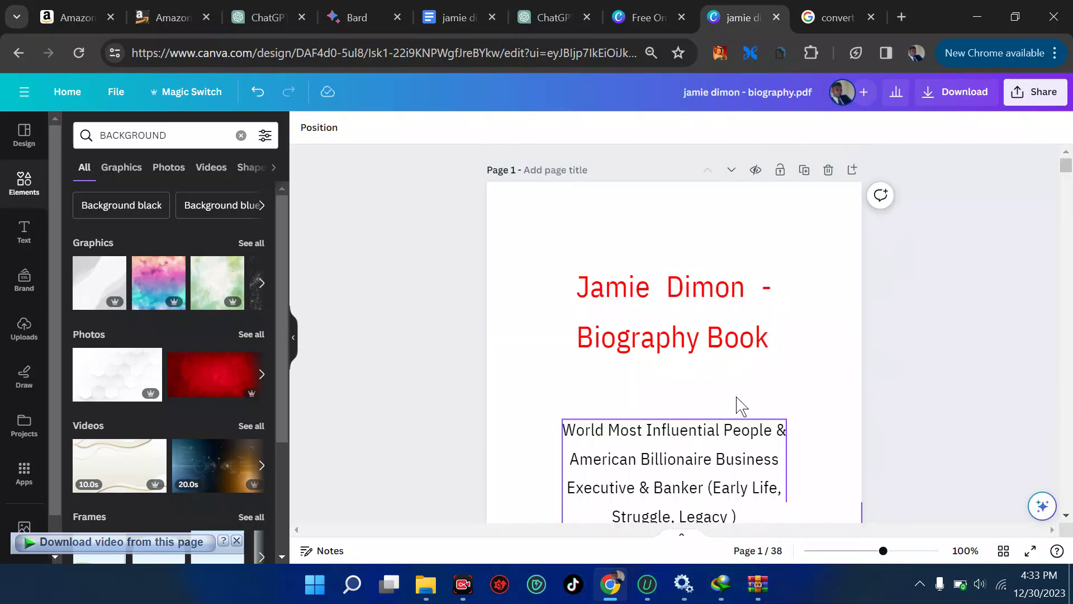
{"action": "scroll", "coordinate": [702, 299], "scroll_direction": "down", "scroll_amount": 6}
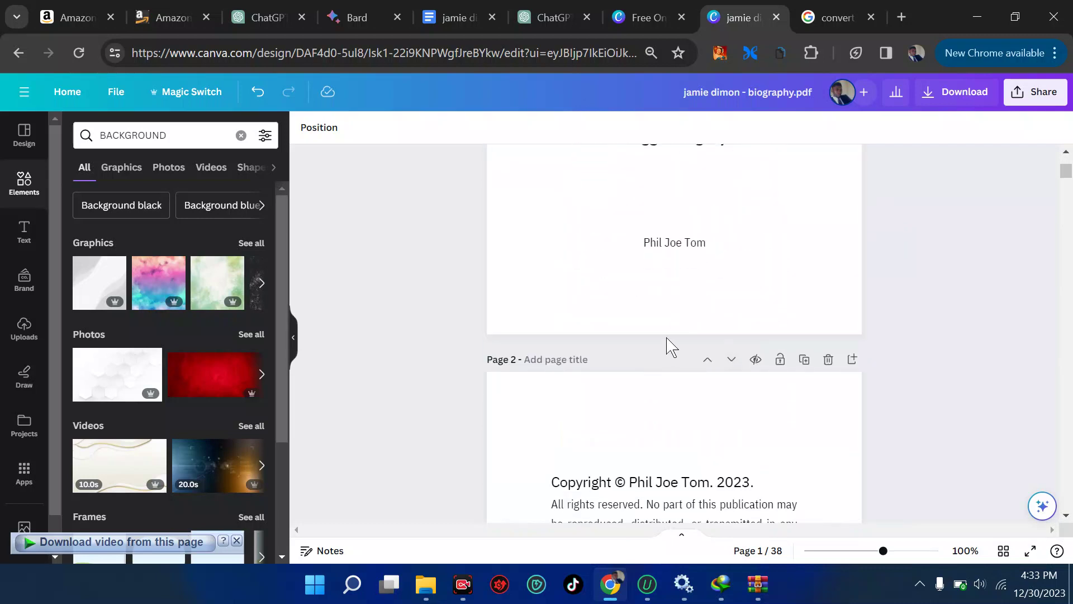
{"action": "scroll", "coordinate": [714, 305], "scroll_direction": "up", "scroll_amount": 5}
{"action": "scroll", "coordinate": [716, 305], "scroll_direction": "up", "scroll_amount": 2}
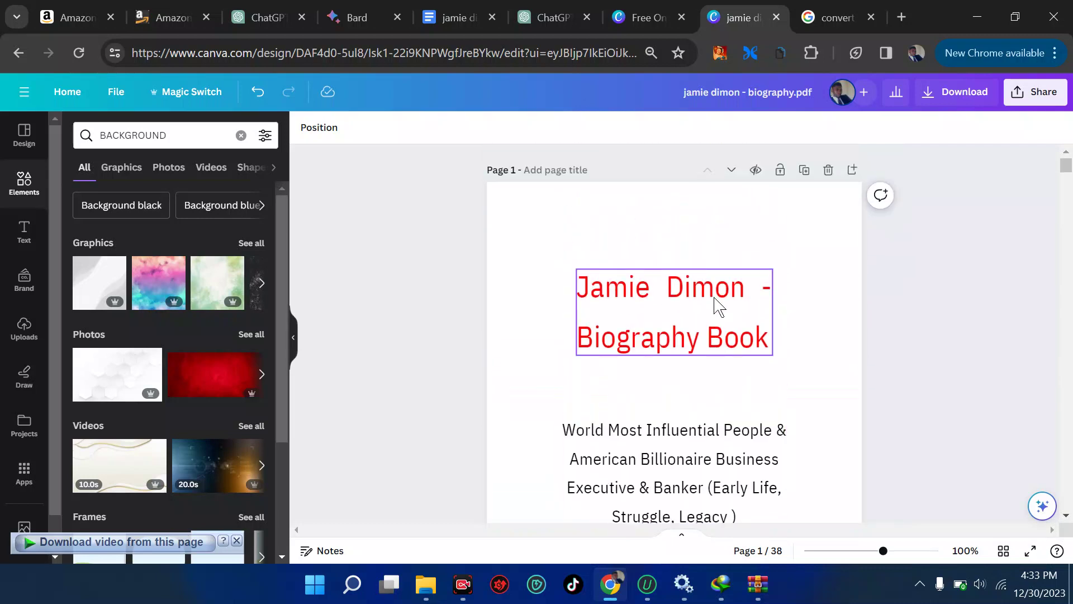
{"action": "left_click", "coordinate": [803, 171]}
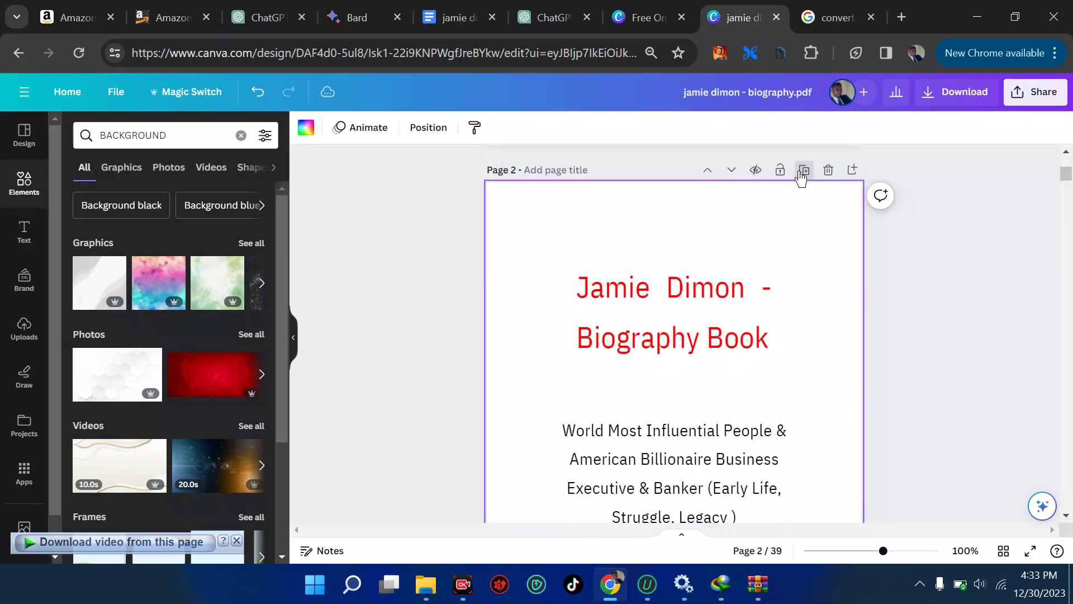
{"action": "left_click", "coordinate": [803, 171]}
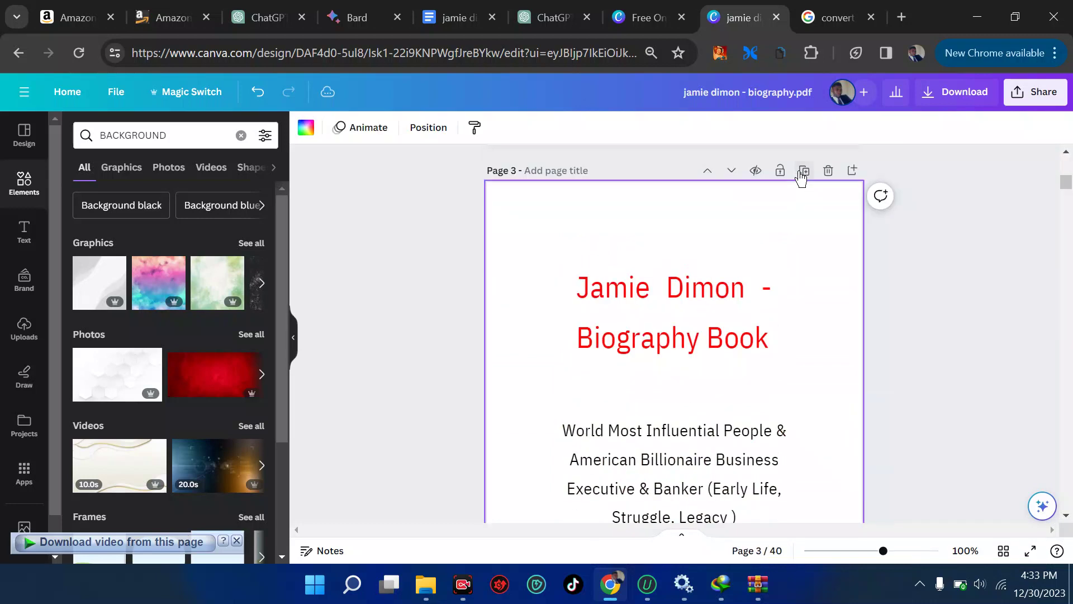
{"action": "left_click", "coordinate": [733, 175]}
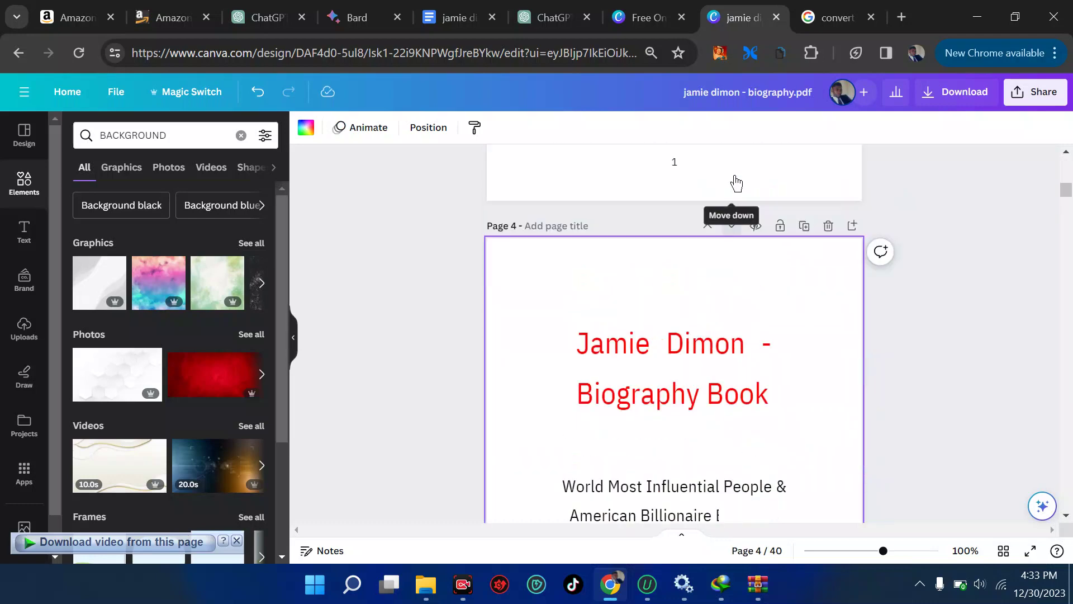
- Delete the red book title, the subtitle and the author's name from page 1
{"action": "scroll", "coordinate": [735, 183], "scroll_direction": "up", "scroll_amount": 20}
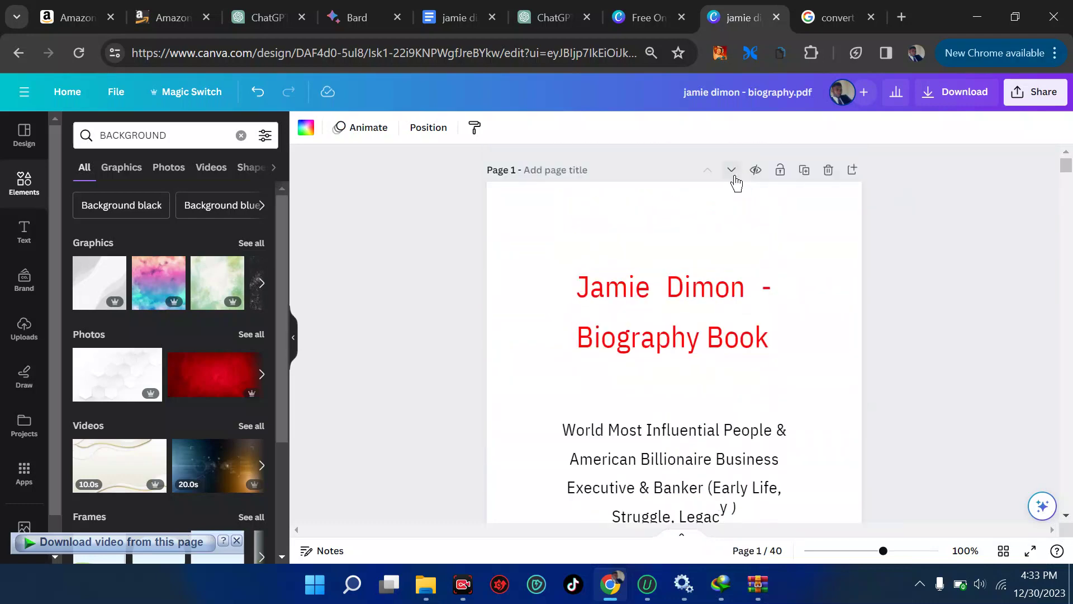
{"action": "scroll", "coordinate": [670, 197], "scroll_direction": "up", "scroll_amount": 4}
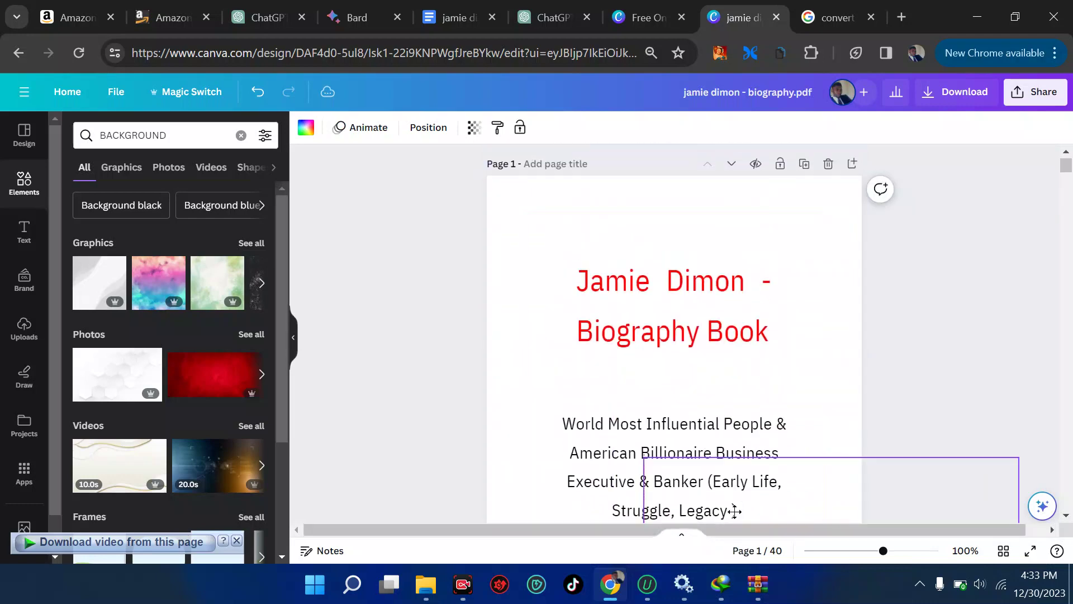
{"action": "left_click", "coordinate": [697, 482]}
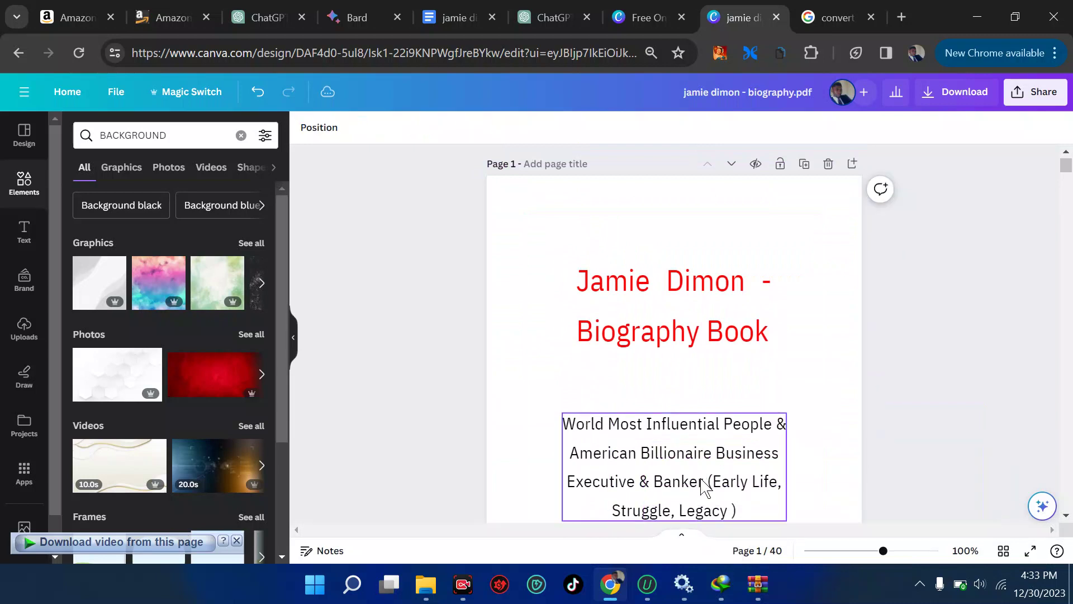
{"action": "left_click", "coordinate": [641, 353]}
{"action": "key", "text": "Delete"}
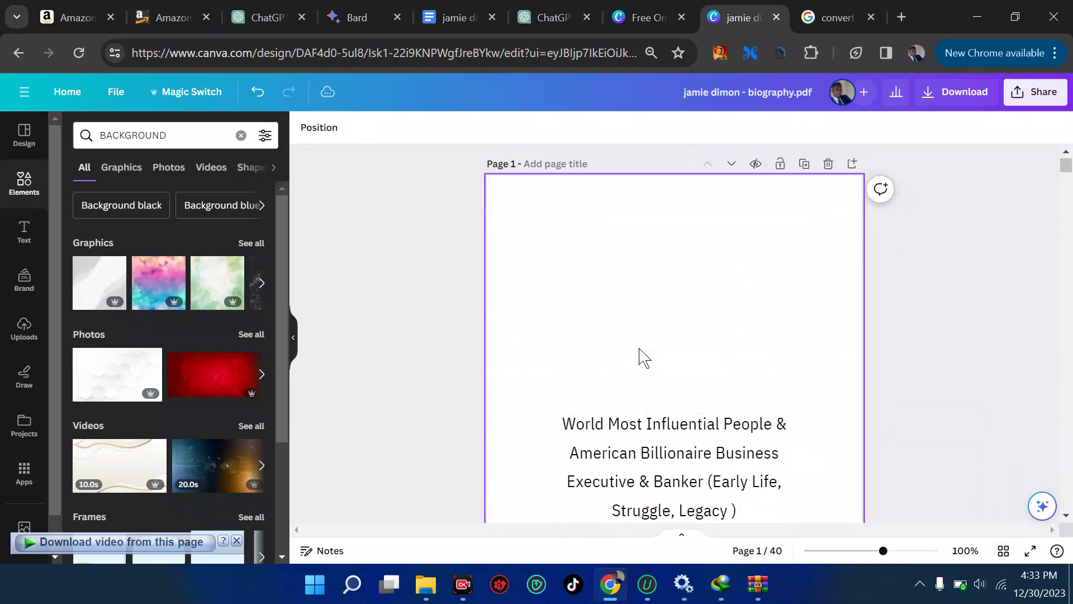
{"action": "scroll", "coordinate": [643, 355], "scroll_direction": "down", "scroll_amount": 2}
{"action": "left_click", "coordinate": [641, 353]}
{"action": "key", "text": "Delete"}
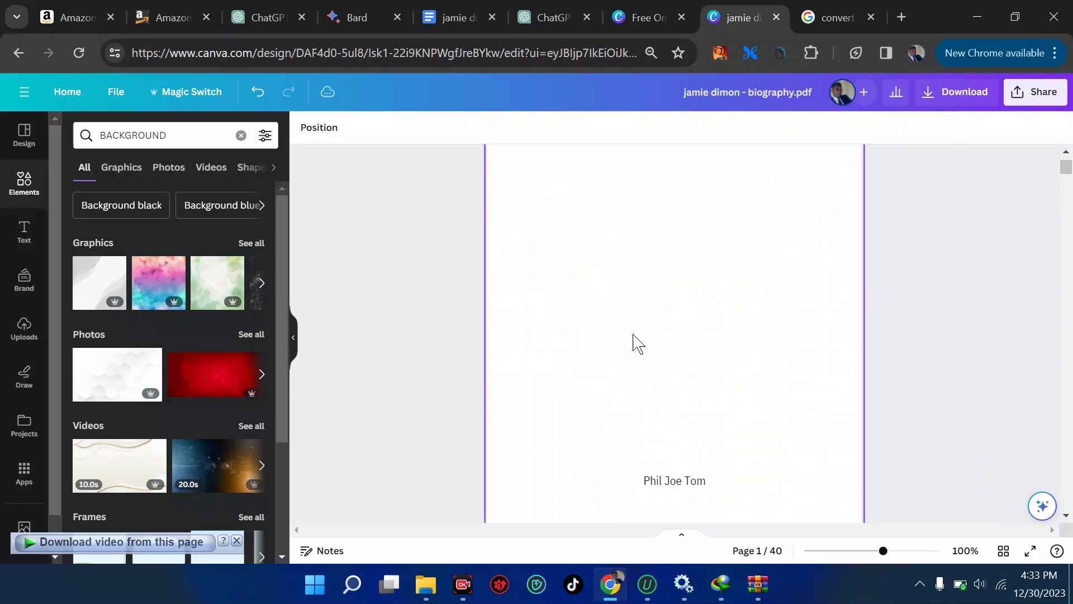
{"action": "scroll", "coordinate": [638, 344], "scroll_direction": "down", "scroll_amount": 4}
{"action": "left_click", "coordinate": [675, 269]}
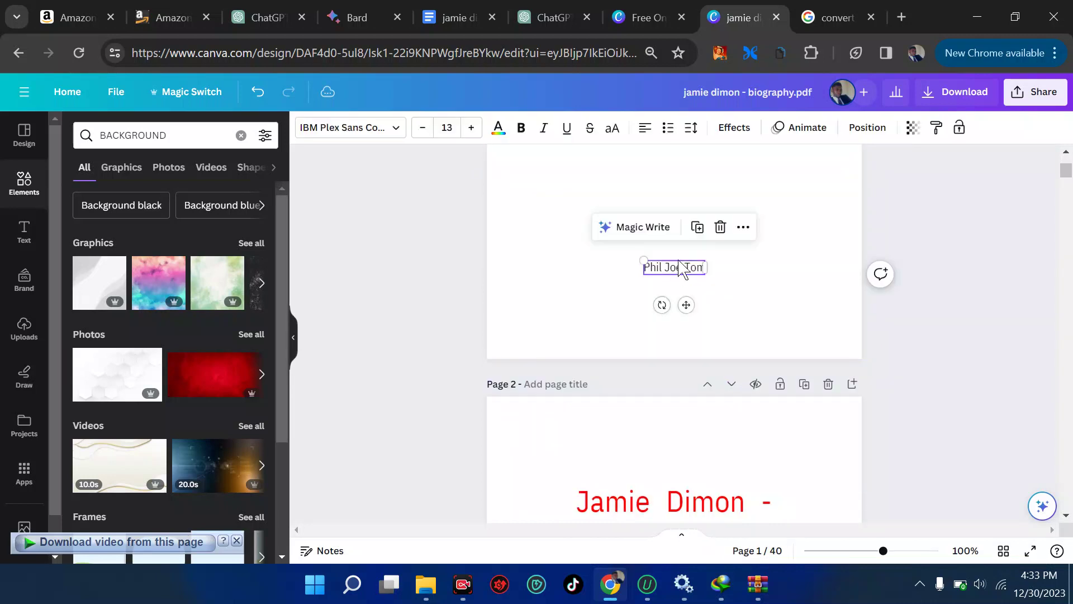
{"action": "left_click", "coordinate": [718, 228]}
{"action": "scroll", "coordinate": [718, 235], "scroll_direction": "up", "scroll_amount": 6}
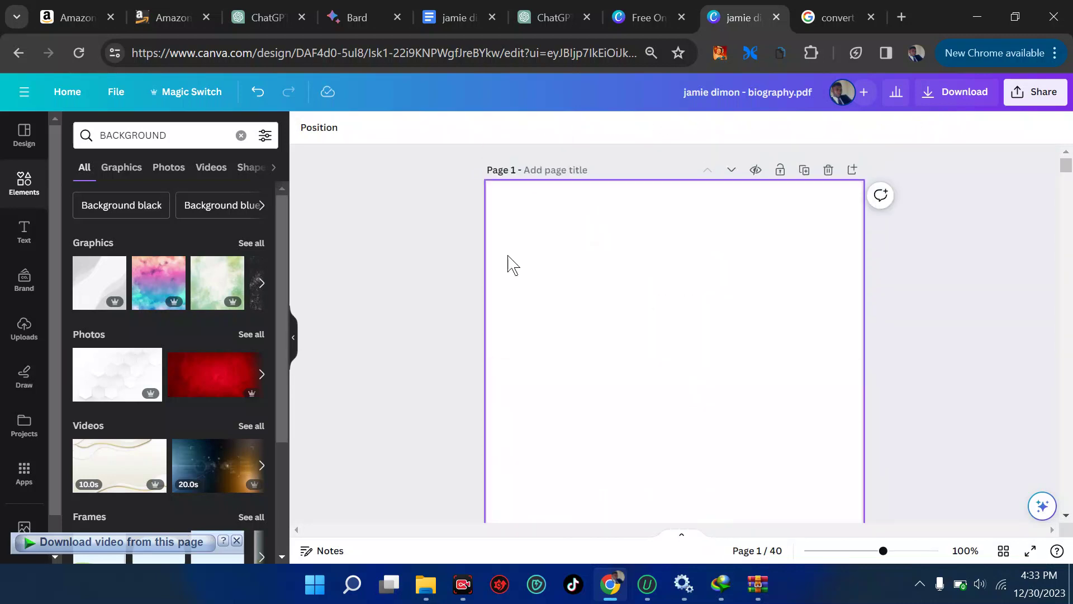
- Add the 20-second dark blue-and-orange background video to page 1 and replace the page background with it
{"action": "scroll", "coordinate": [157, 372], "scroll_direction": "down", "scroll_amount": 1}
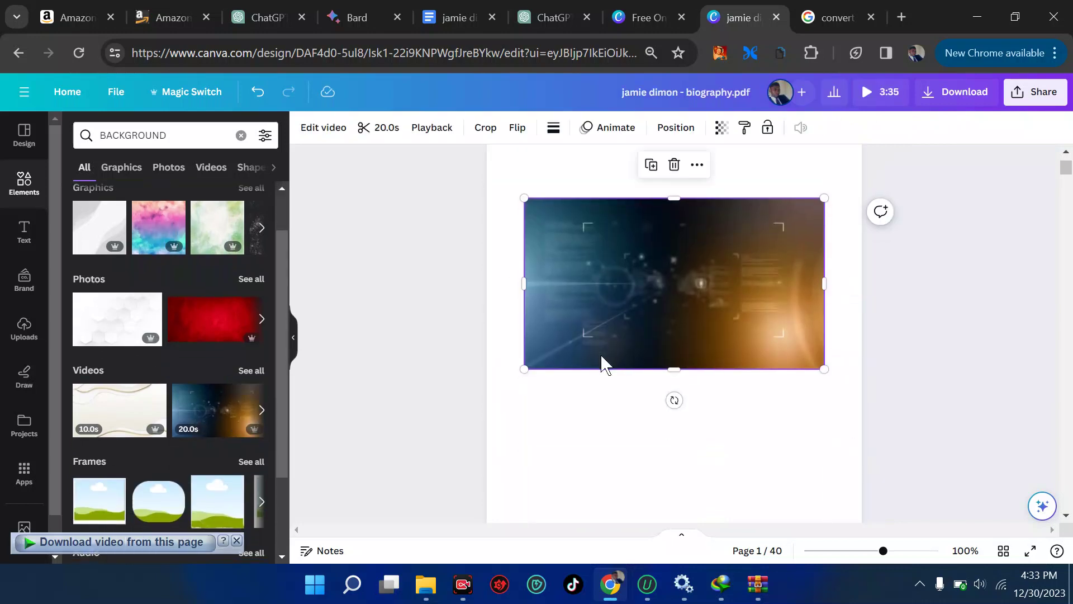
{"action": "right_click", "coordinate": [602, 364]}
{"action": "left_click", "coordinate": [670, 515]}
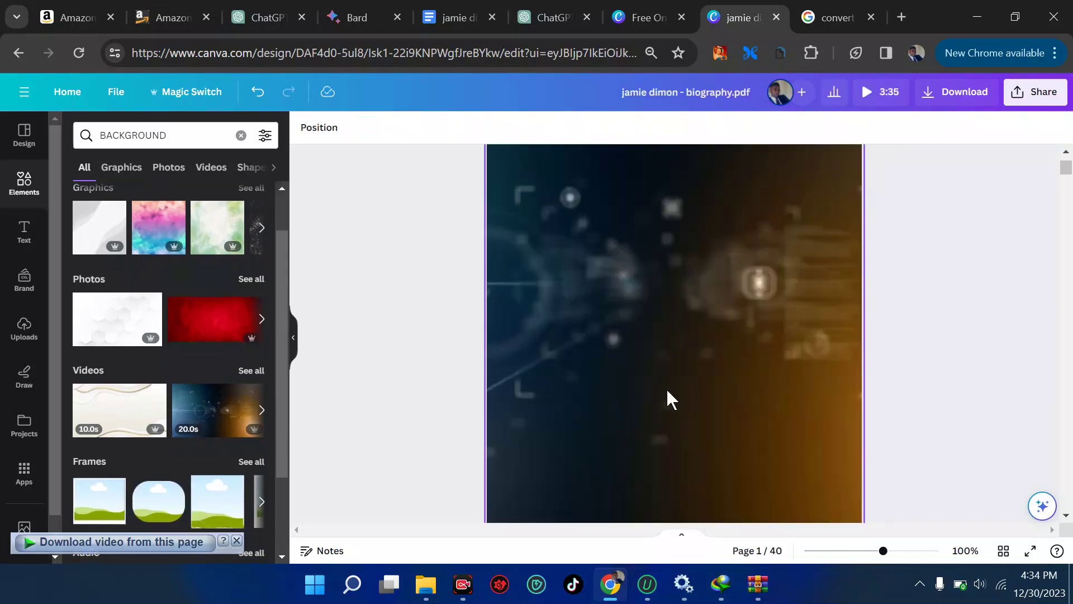
{"action": "scroll", "coordinate": [668, 400], "scroll_direction": "down", "scroll_amount": 4}
{"action": "scroll", "coordinate": [668, 399], "scroll_direction": "up", "scroll_amount": 4}
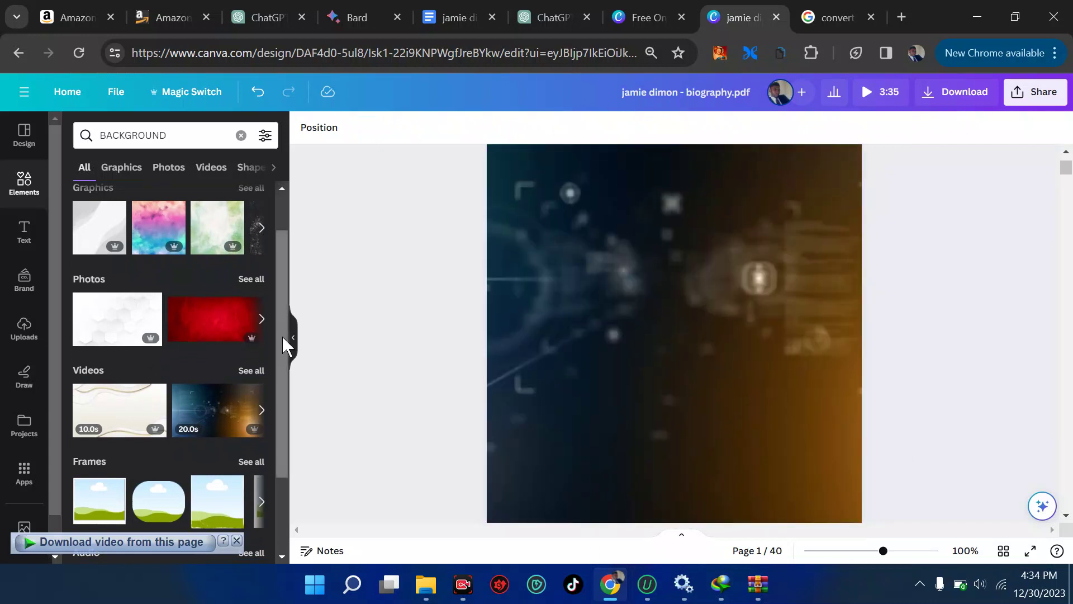
- Add a default heading text box to page 1 over the video background
{"action": "left_click", "coordinate": [23, 232]}
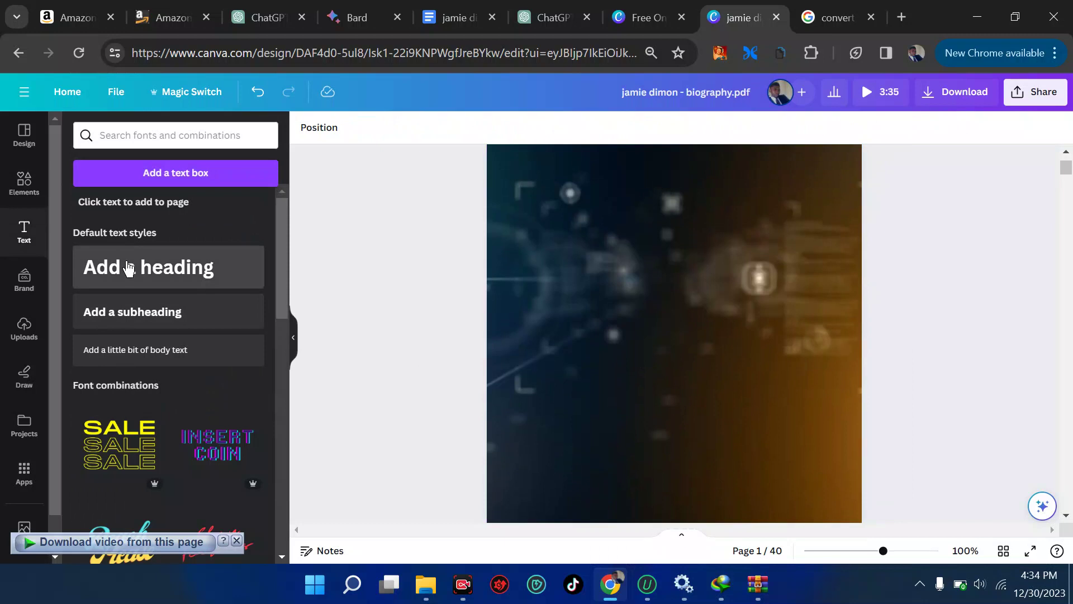
{"action": "scroll", "coordinate": [158, 431], "scroll_direction": "down", "scroll_amount": 5}
{"action": "scroll", "coordinate": [156, 428], "scroll_direction": "up", "scroll_amount": 5}
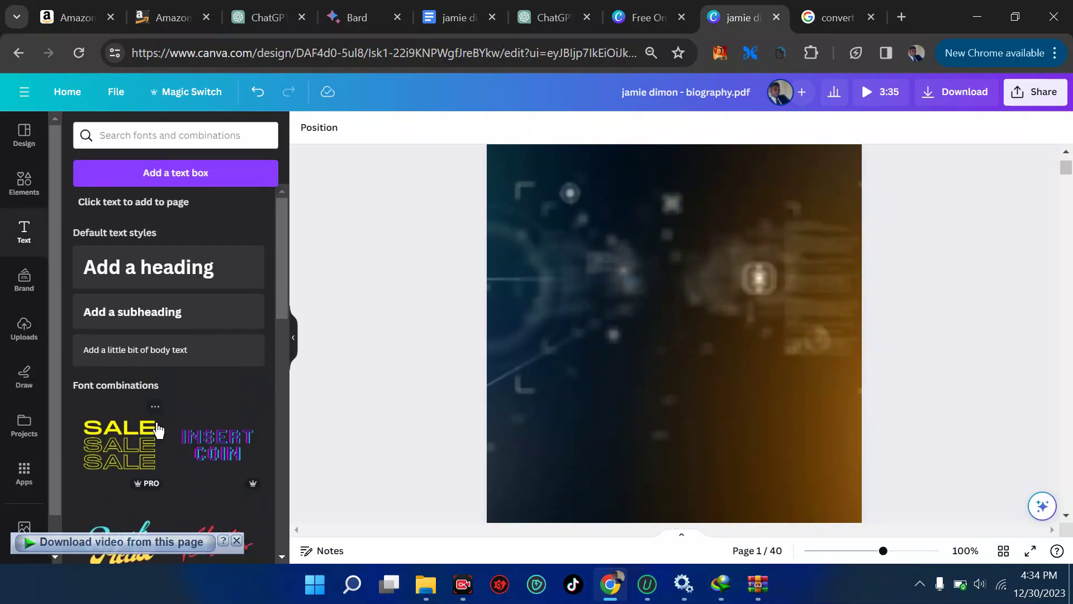
{"action": "left_click", "coordinate": [162, 276]}
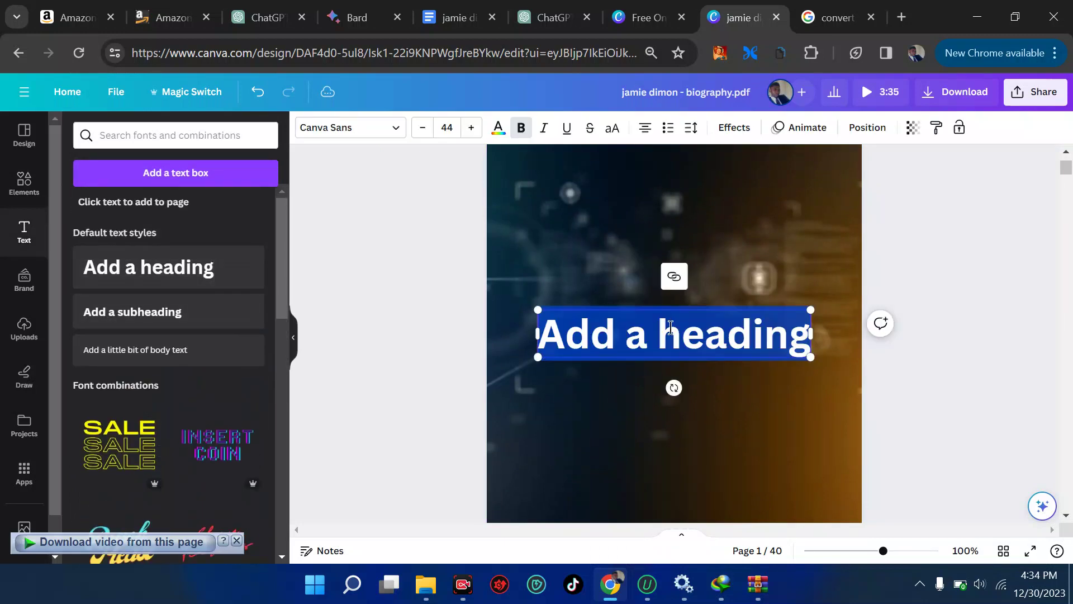
{"action": "scroll", "coordinate": [670, 325], "scroll_direction": "up", "scroll_amount": 2}
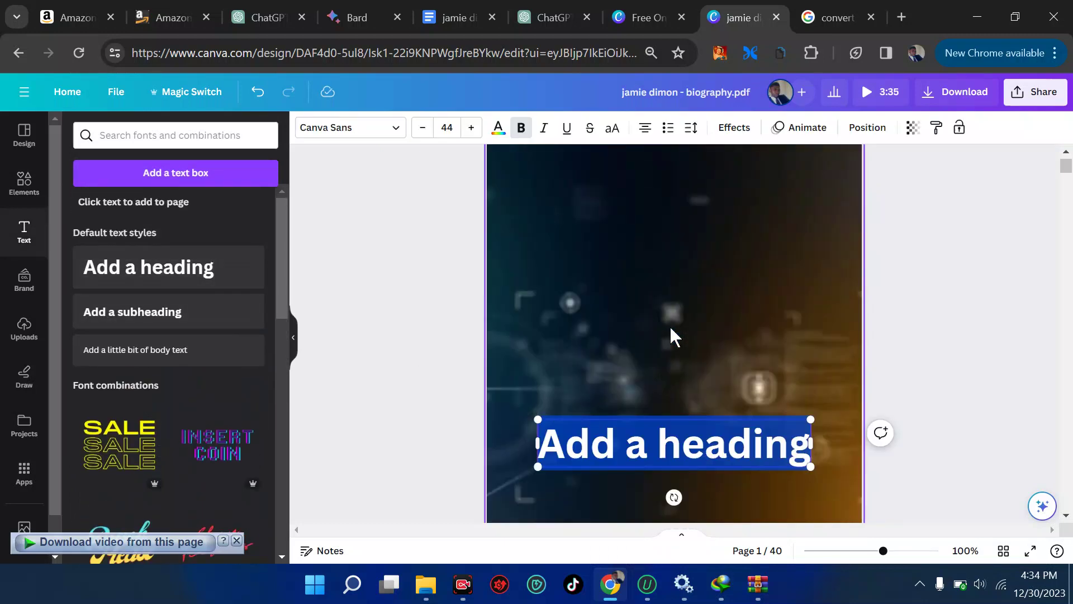
- Set the font of the heading on page 1 to Hagrid Text and deselect the heading
{"action": "left_click", "coordinate": [361, 133]}
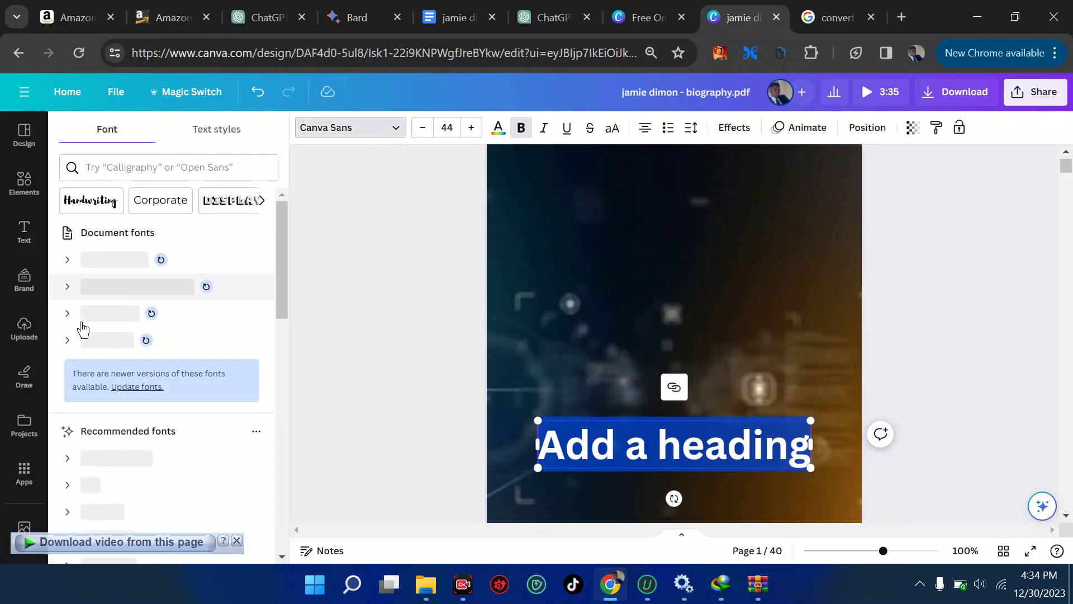
{"action": "scroll", "coordinate": [139, 380], "scroll_direction": "down", "scroll_amount": 4}
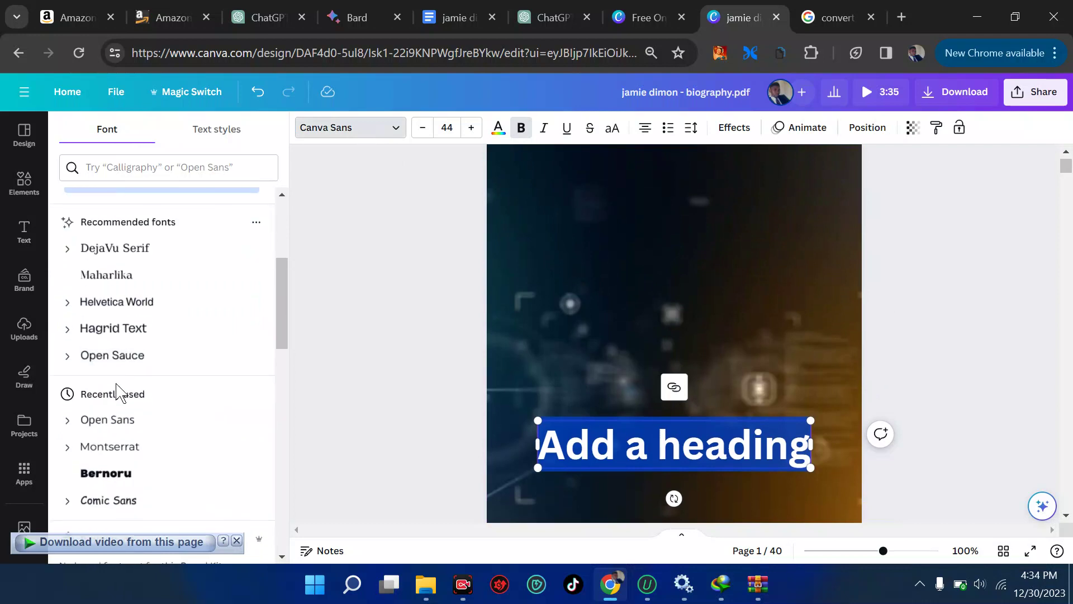
{"action": "left_click", "coordinate": [118, 330]}
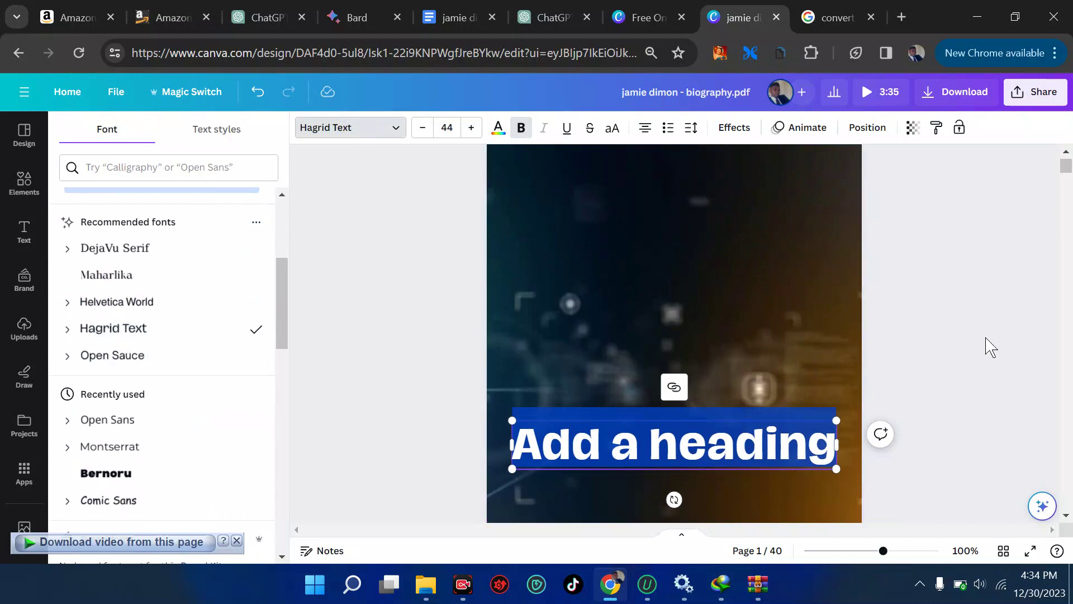
{"action": "key", "text": "Escape"}
{"action": "left_click", "coordinate": [918, 361]}
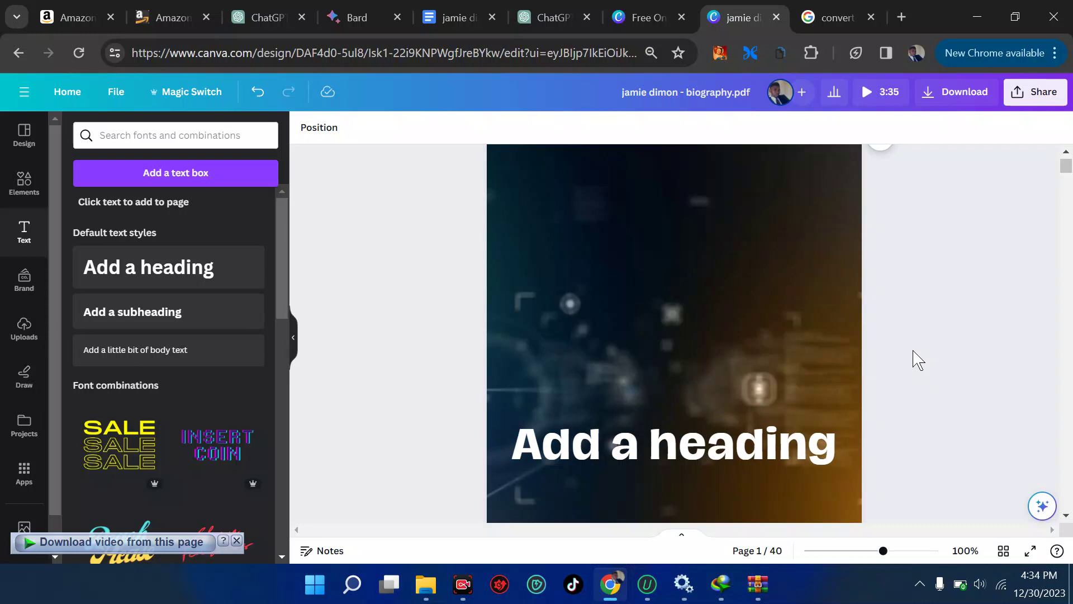
- Open the download settings for the design and set the file type to PDF Print
{"action": "left_click", "coordinate": [1018, 103]}
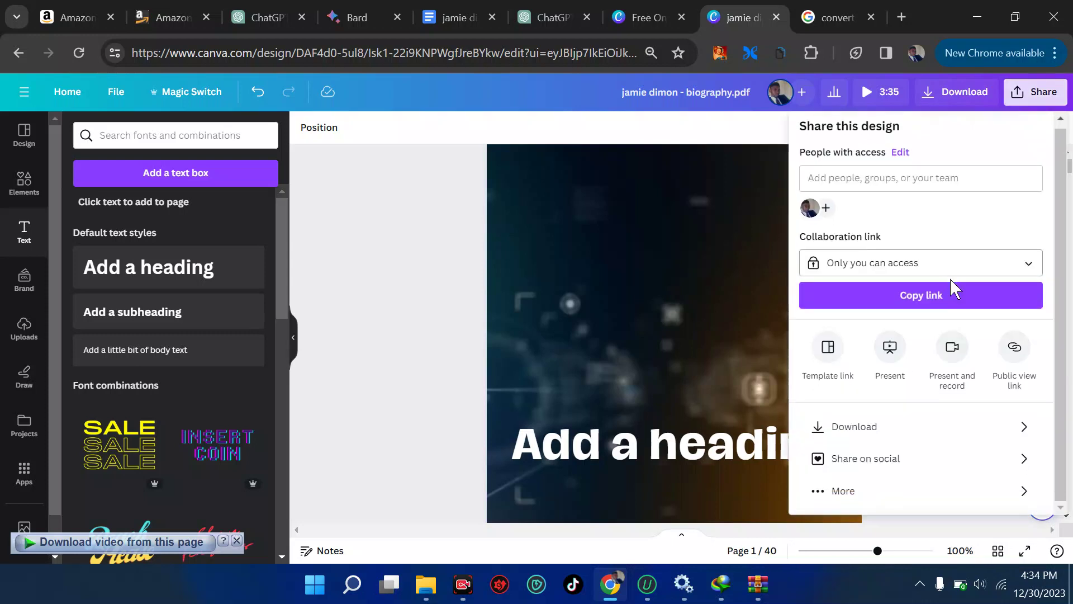
{"action": "left_click", "coordinate": [858, 434]}
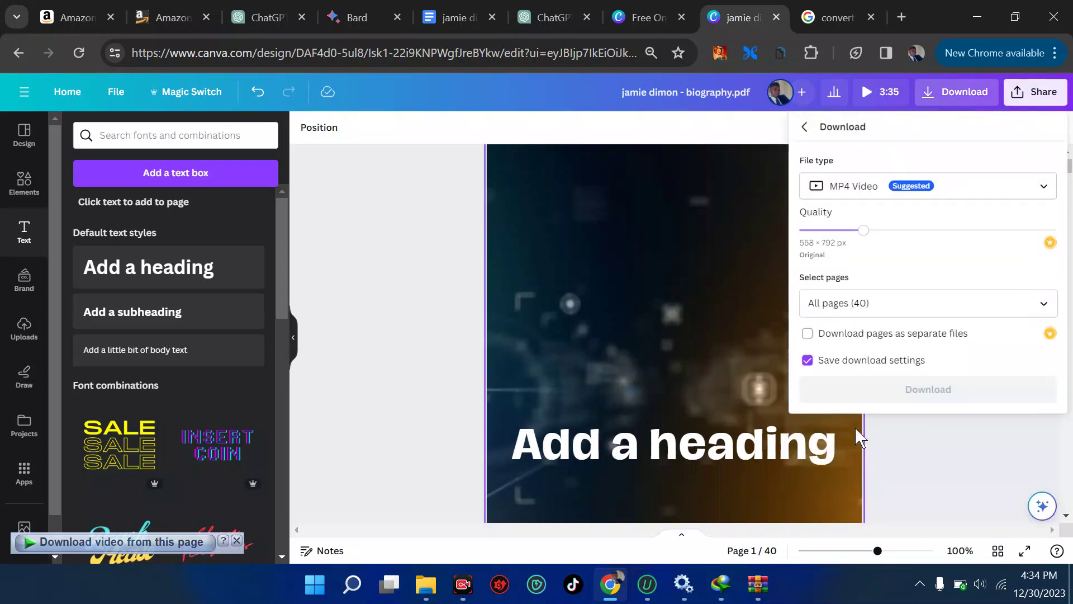
{"action": "left_click", "coordinate": [845, 198]}
{"action": "scroll", "coordinate": [887, 220], "scroll_direction": "up", "scroll_amount": 2}
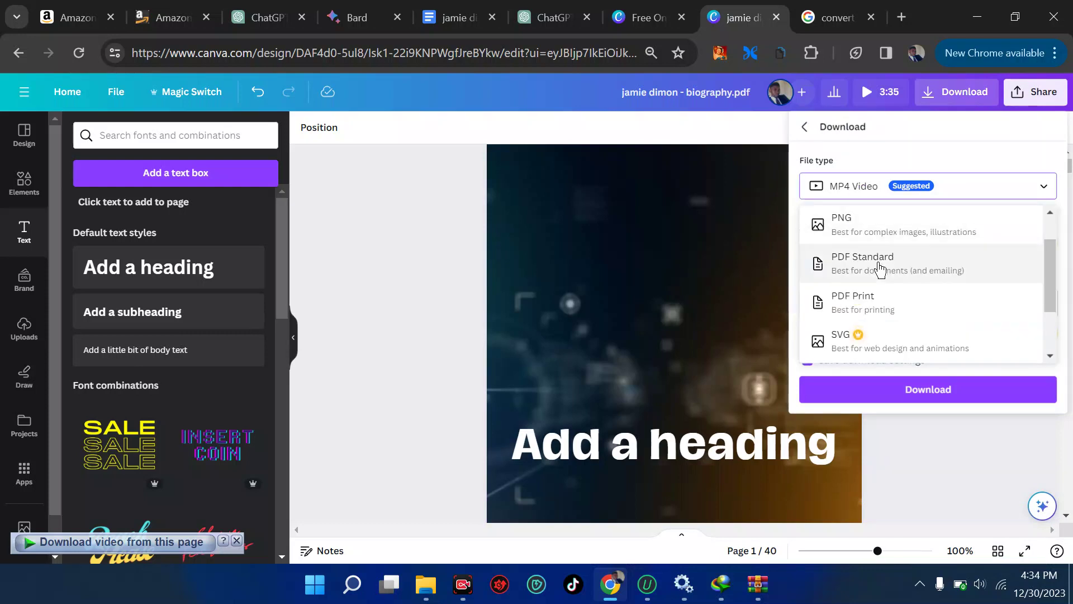
{"action": "left_click", "coordinate": [880, 309]}
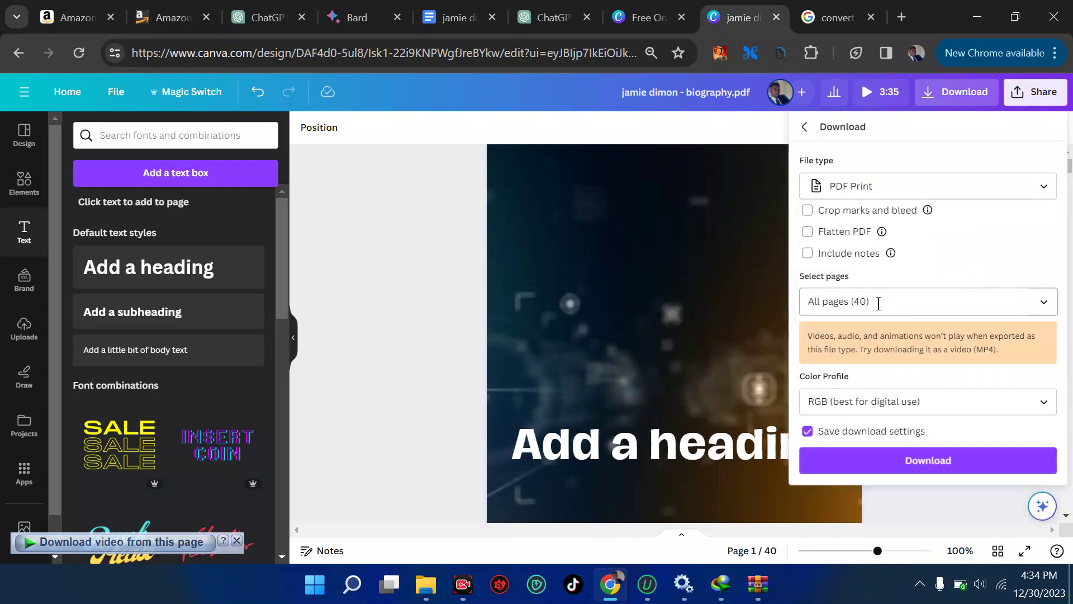
- Try the CMYK (best for professional printing) color profile for the download and switch back to RGB (best for digital use)
{"action": "left_click", "coordinate": [937, 402]}
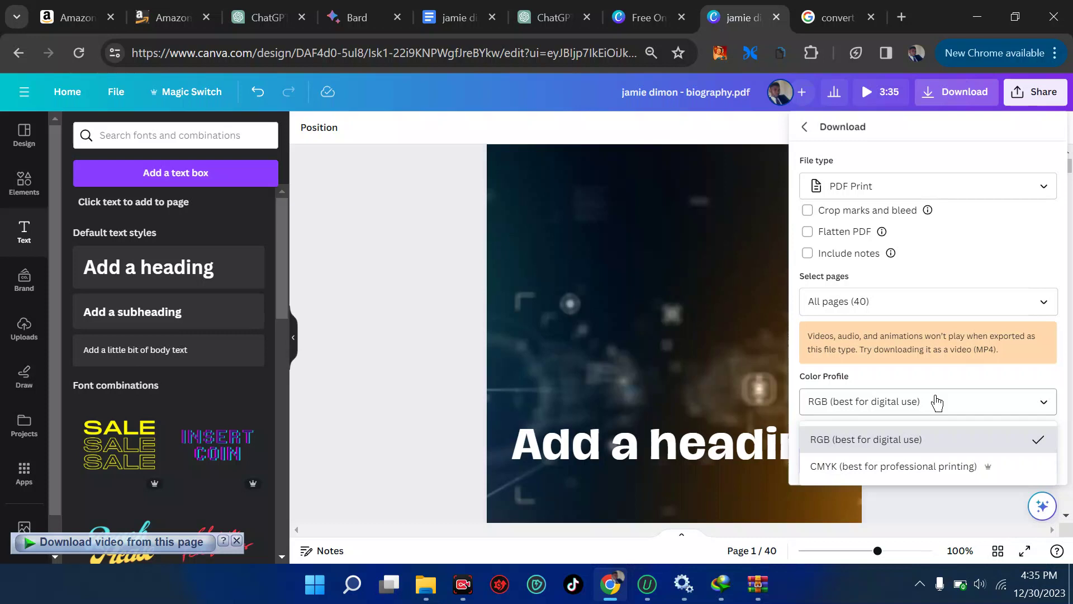
{"action": "left_click", "coordinate": [888, 467]}
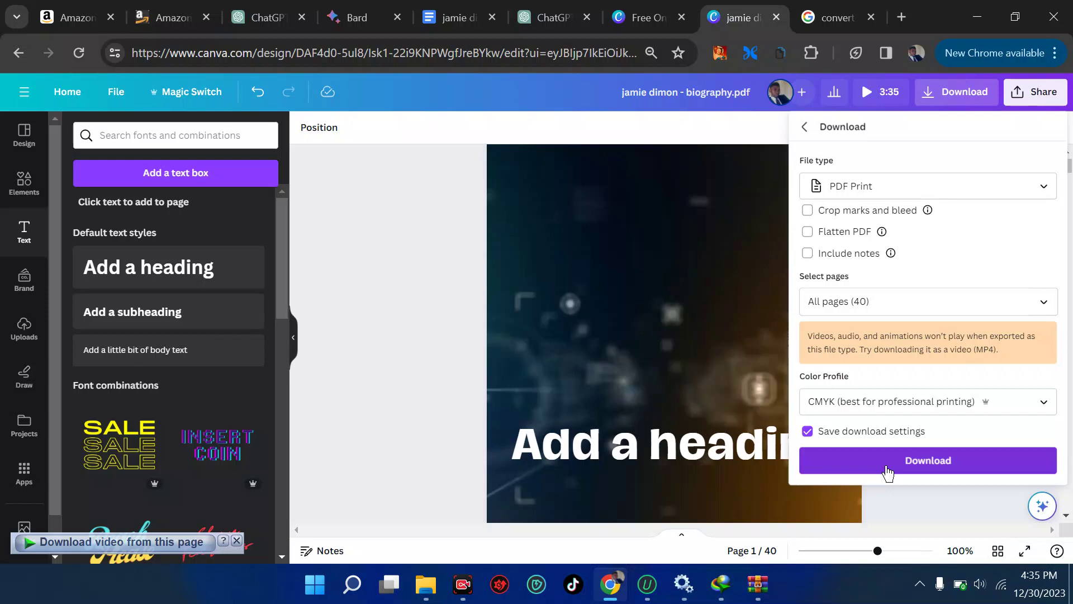
{"action": "left_click", "coordinate": [904, 405]}
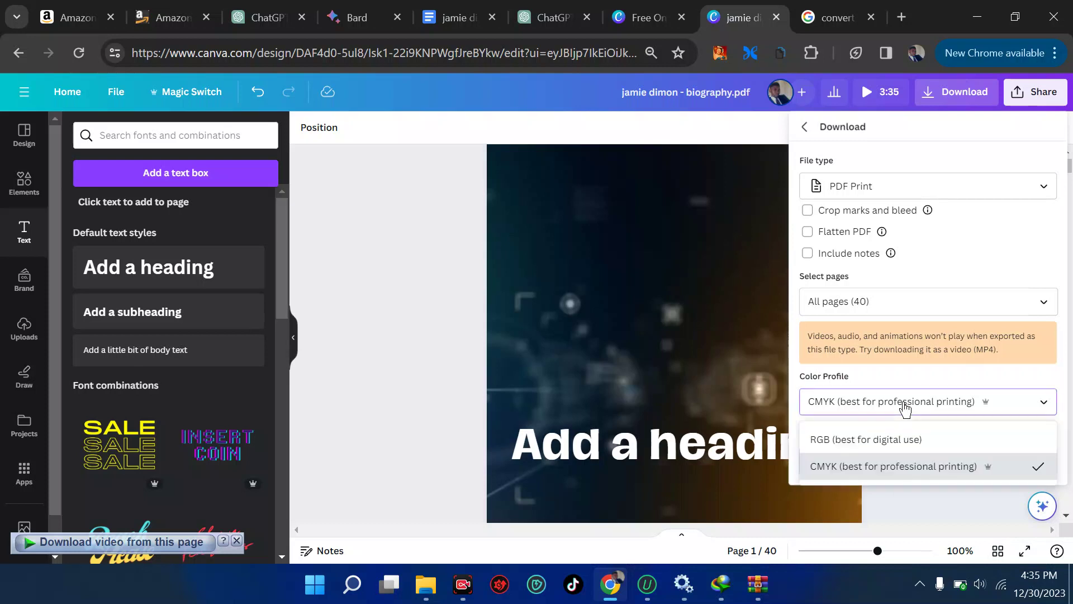
{"action": "left_click", "coordinate": [890, 438]}
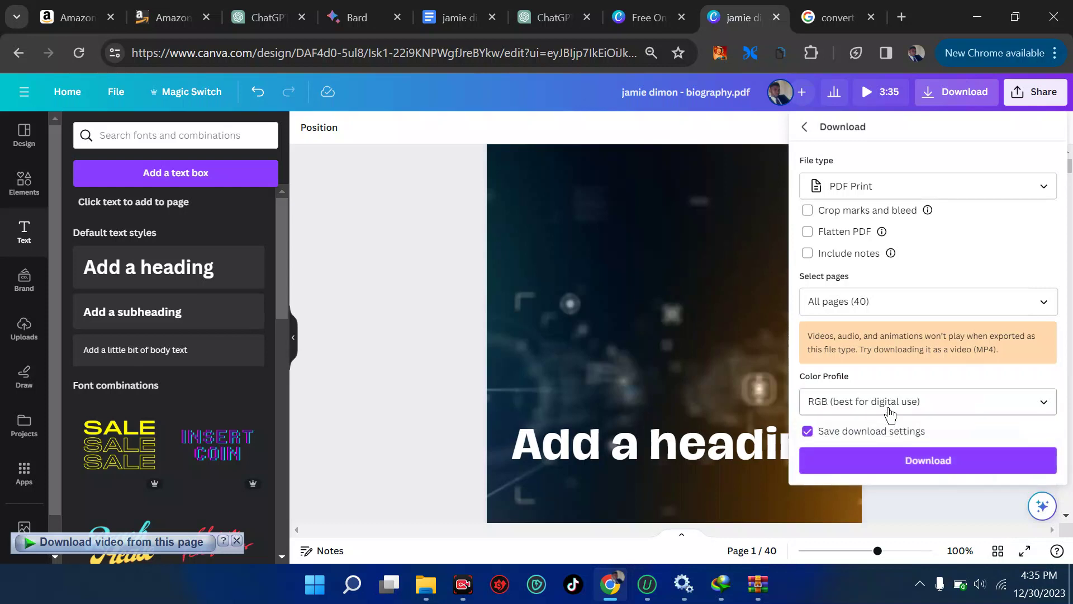
- Set the color profile to CMYK (best for professional printing) and download all pages of the design
{"action": "left_click", "coordinate": [893, 404]}
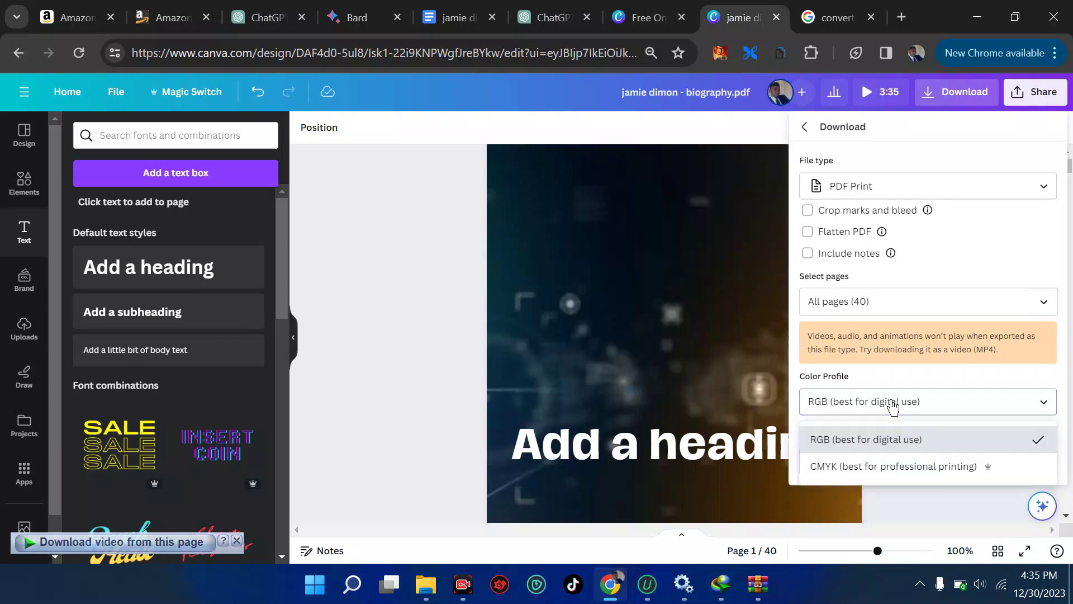
{"action": "left_click", "coordinate": [887, 467]}
{"action": "left_click", "coordinate": [886, 469]}
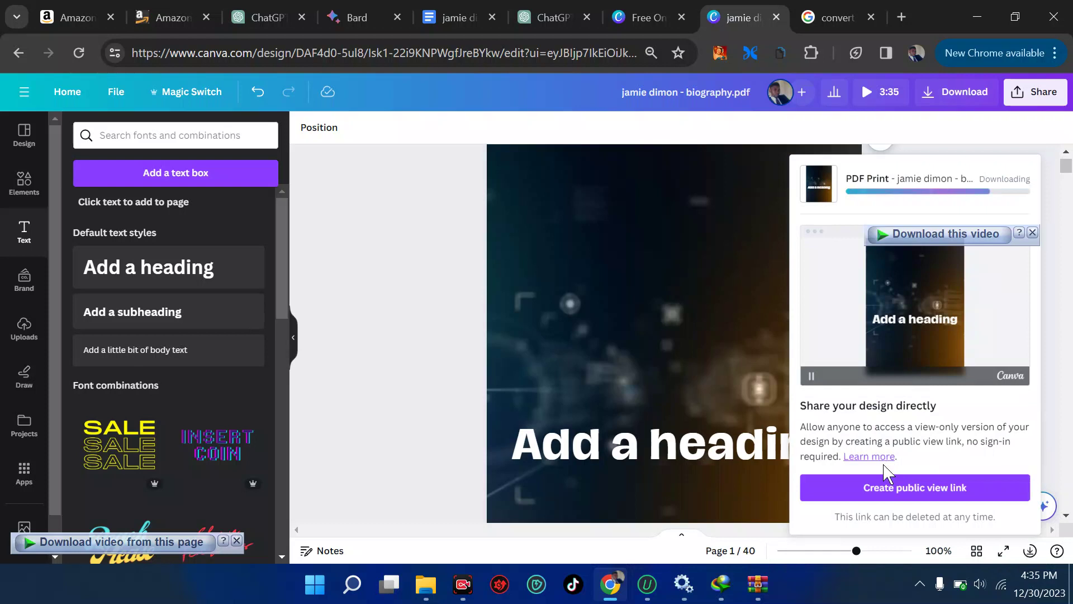
- Search Google for "ILOVE PDF" in the existing search results tab and open the iLovePDF website
{"action": "left_click", "coordinate": [850, 24]}
{"action": "left_click", "coordinate": [617, 52]}
{"action": "key", "text": "Down"}
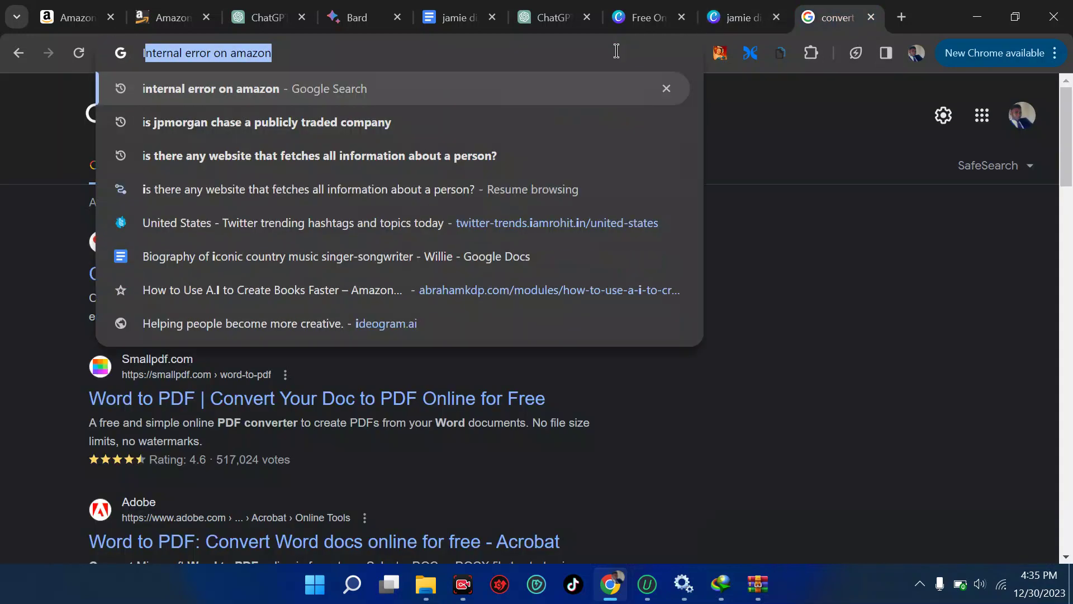
{"action": "type", "text": "ILOVE PDF"}
{"action": "key", "text": "Return"}
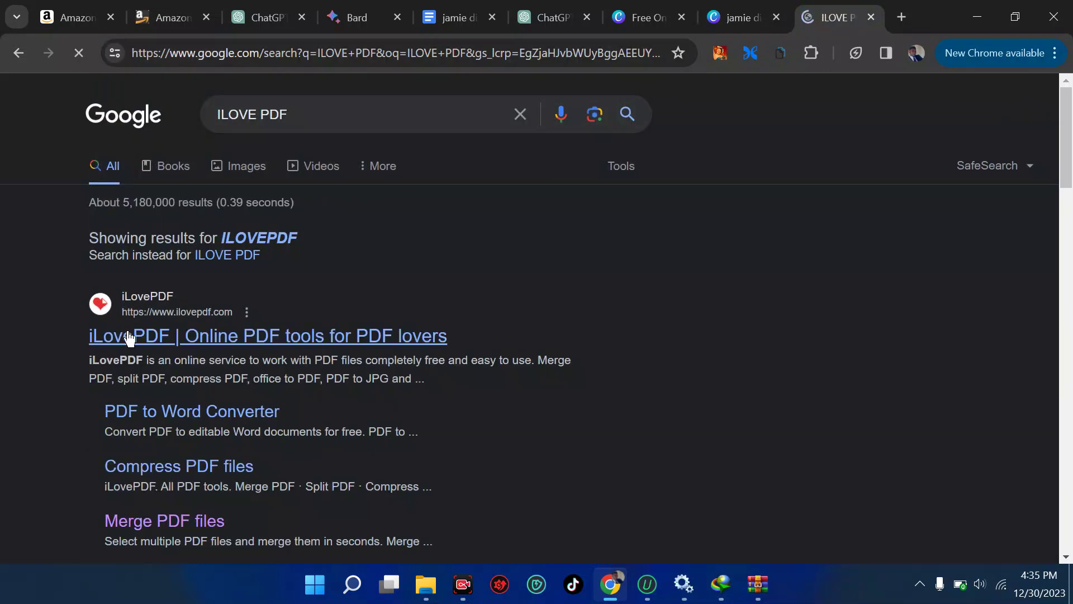
{"action": "left_click", "coordinate": [129, 335]}
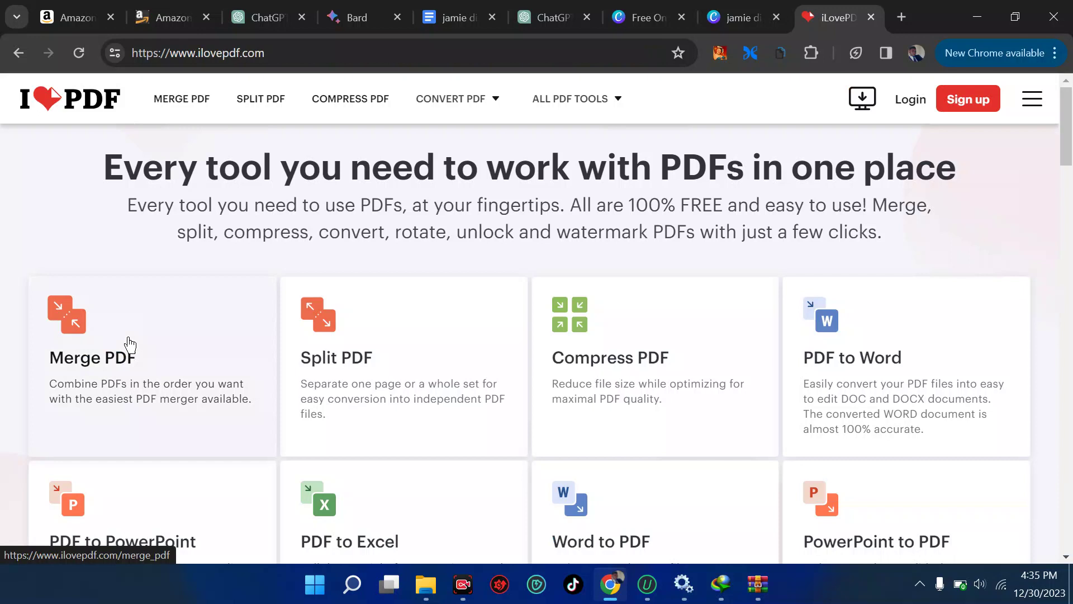
- Load the Desktop files Alex Saab and Biography of Lee Sun-Kyun- Winner of Oscar Winning Film 2020 into iLovePDF's Merge PDF tool
{"action": "scroll", "coordinate": [292, 371], "scroll_direction": "down", "scroll_amount": 2}
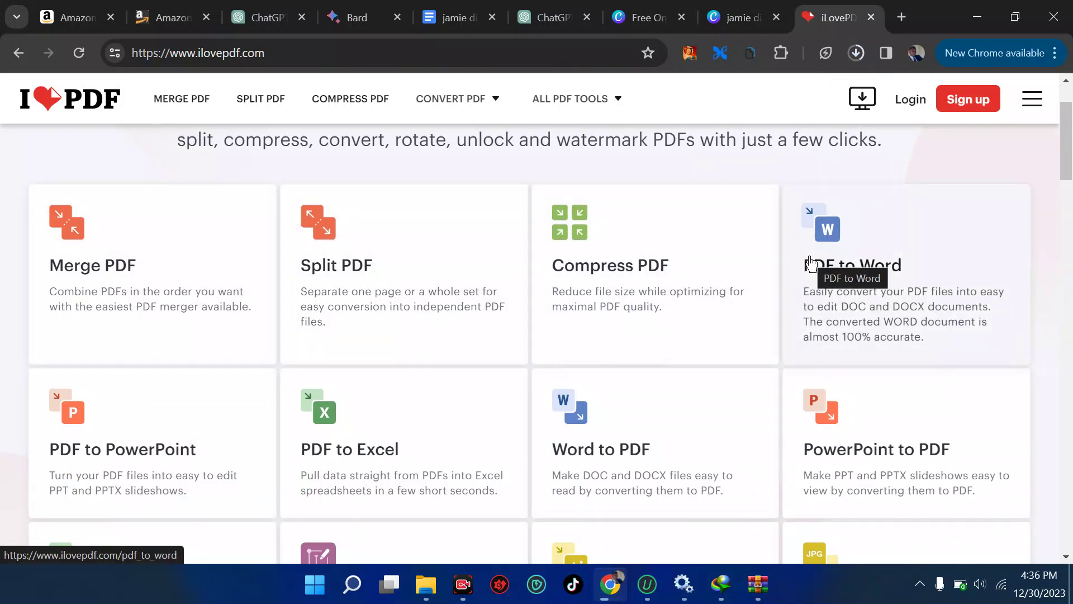
{"action": "left_click", "coordinate": [161, 294]}
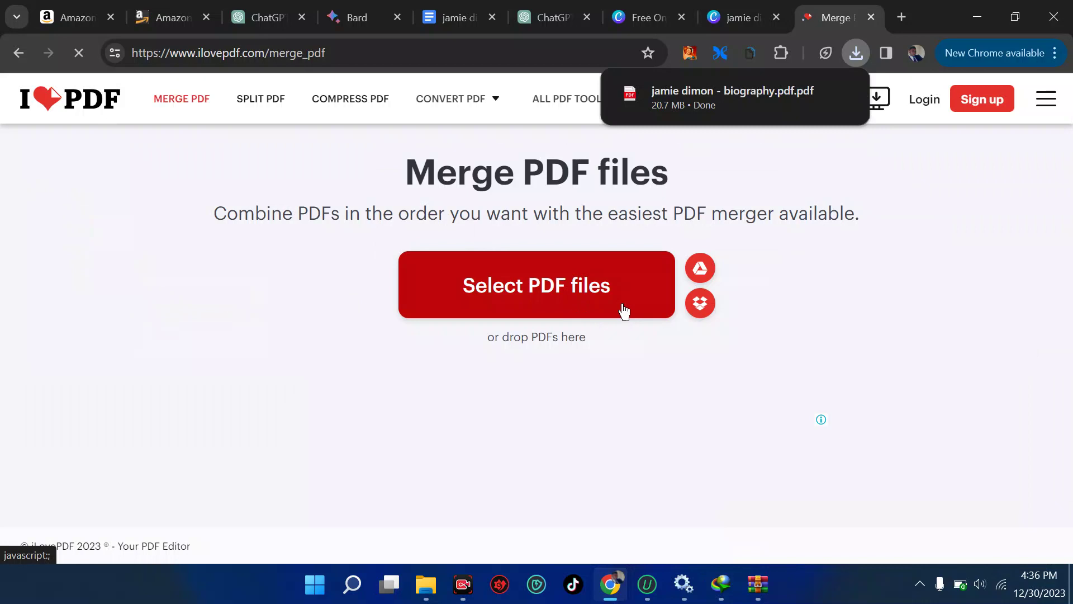
{"action": "left_click", "coordinate": [562, 265]}
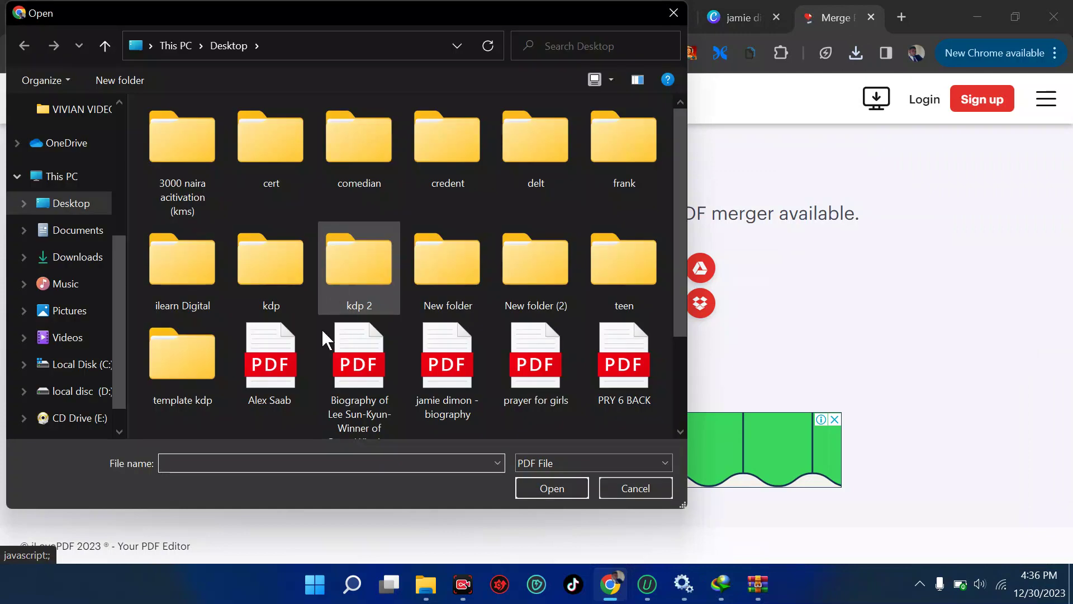
{"action": "left_click", "coordinate": [284, 361]}
{"action": "scroll", "coordinate": [302, 363], "scroll_direction": "down", "scroll_amount": 1}
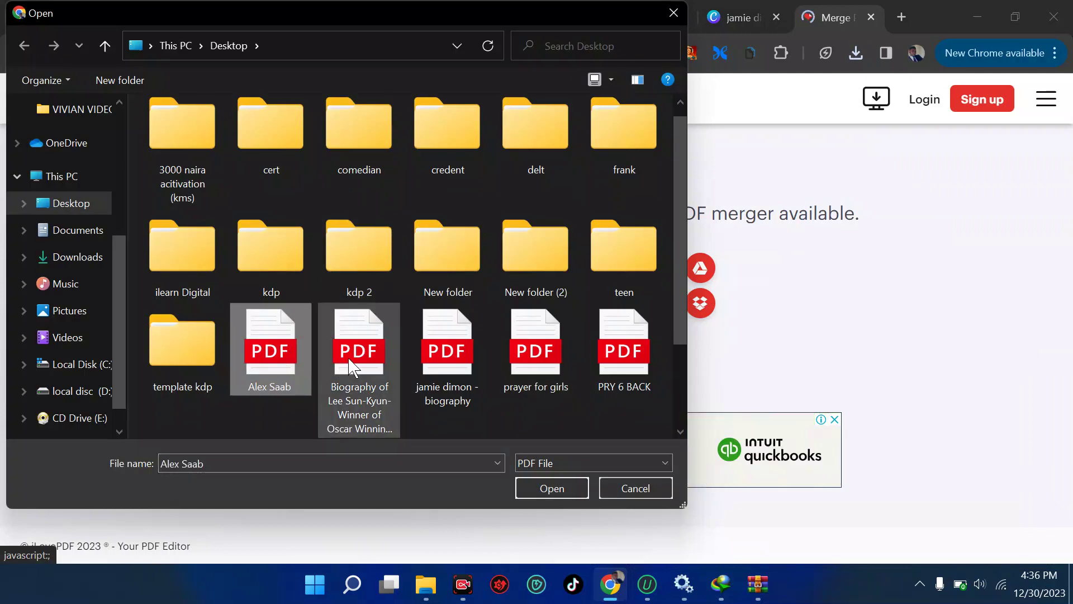
{"action": "left_click", "coordinate": [351, 367], "text": "ctrl"}
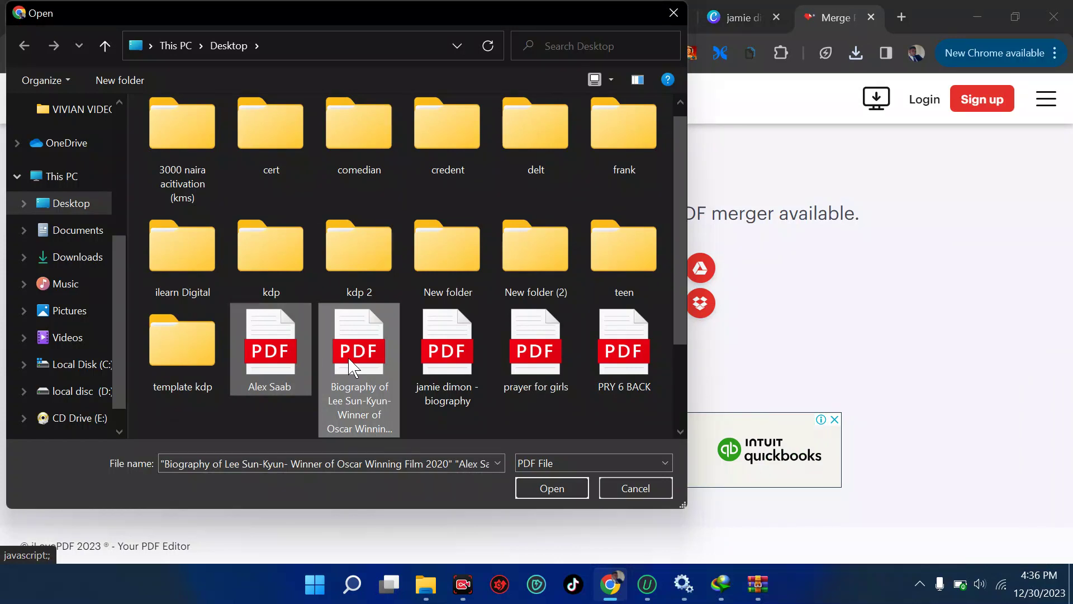
{"action": "left_click", "coordinate": [562, 491]}
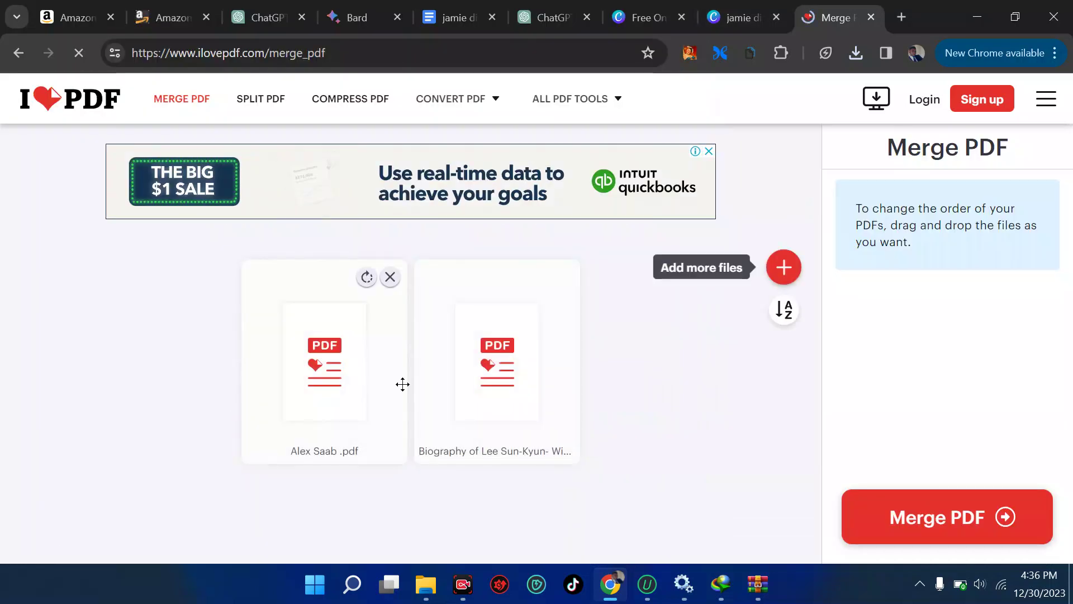
- Merge the two PDFs with Alex Saab first and download the merged file with Internet Download Manager
{"action": "left_click_drag", "start_coordinate": [471, 387], "coordinate": [331, 391]}
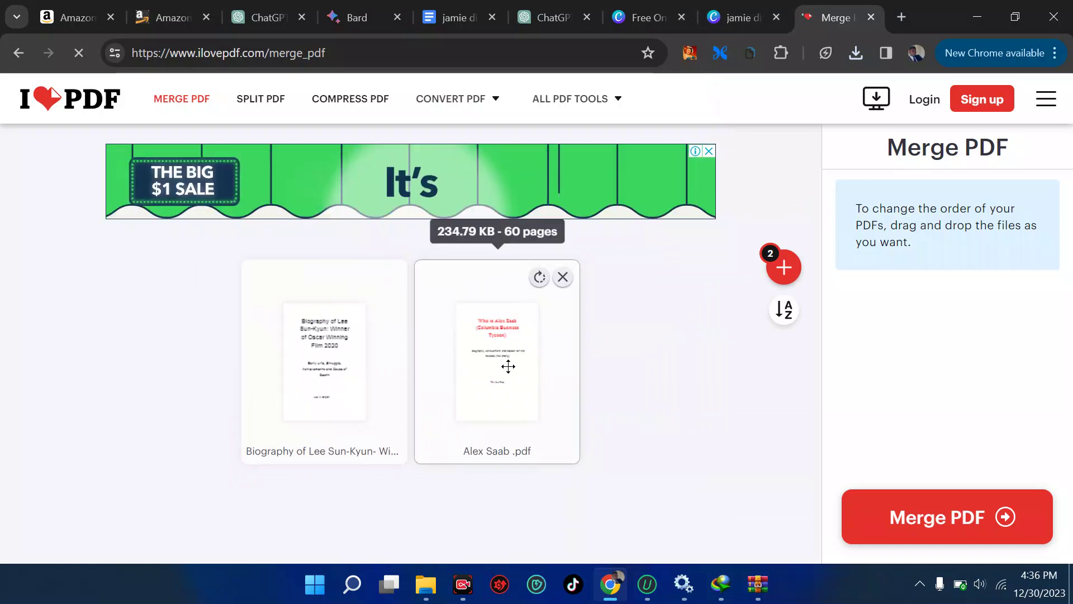
{"action": "left_click_drag", "start_coordinate": [509, 366], "coordinate": [442, 352]}
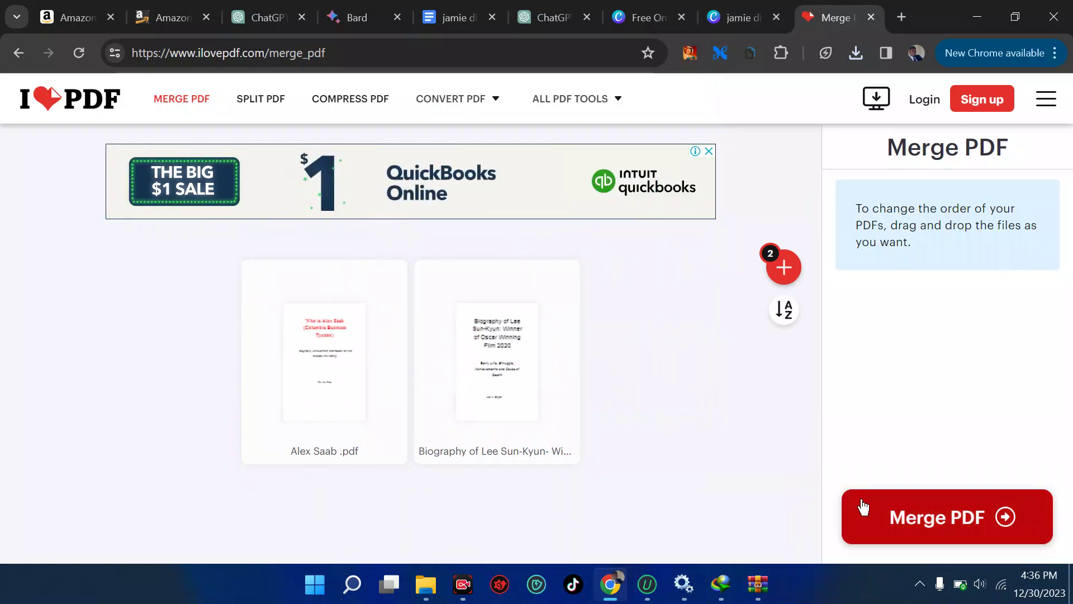
{"action": "left_click", "coordinate": [864, 507]}
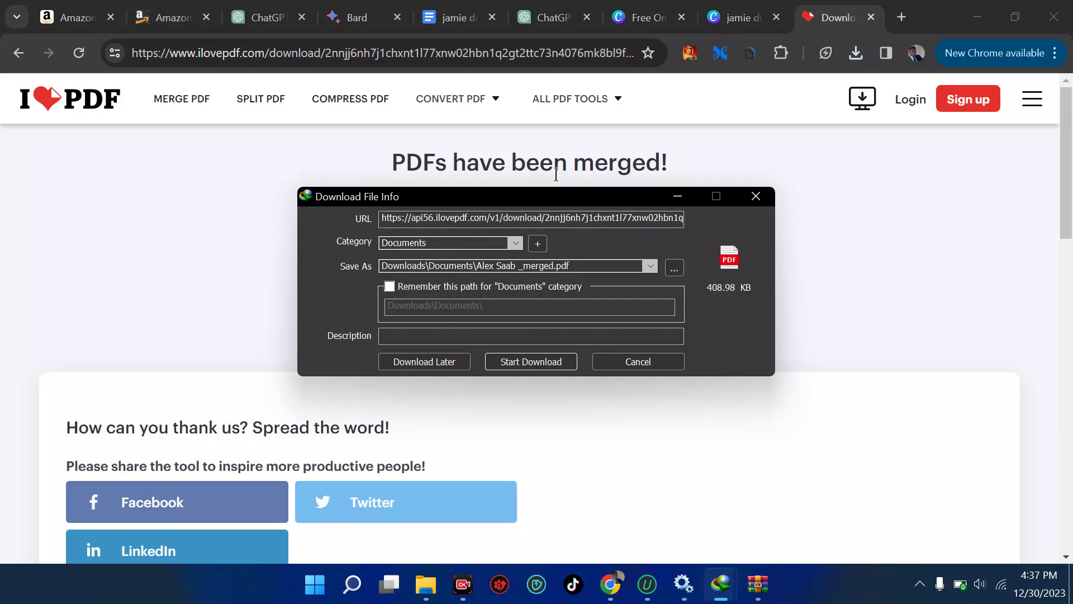
{"action": "left_click", "coordinate": [530, 364]}
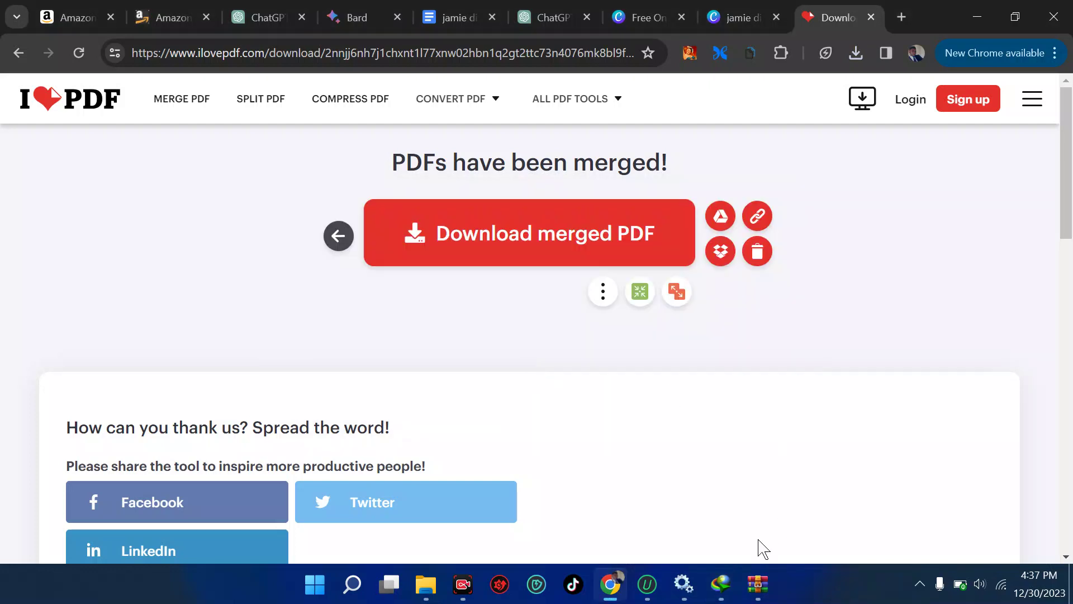
- Open Alex Saab _merged.pdf from Internet Download Manager and look through its opening pages
{"action": "mouse_move", "coordinate": [735, 576]}
{"action": "left_click", "coordinate": [716, 543]}
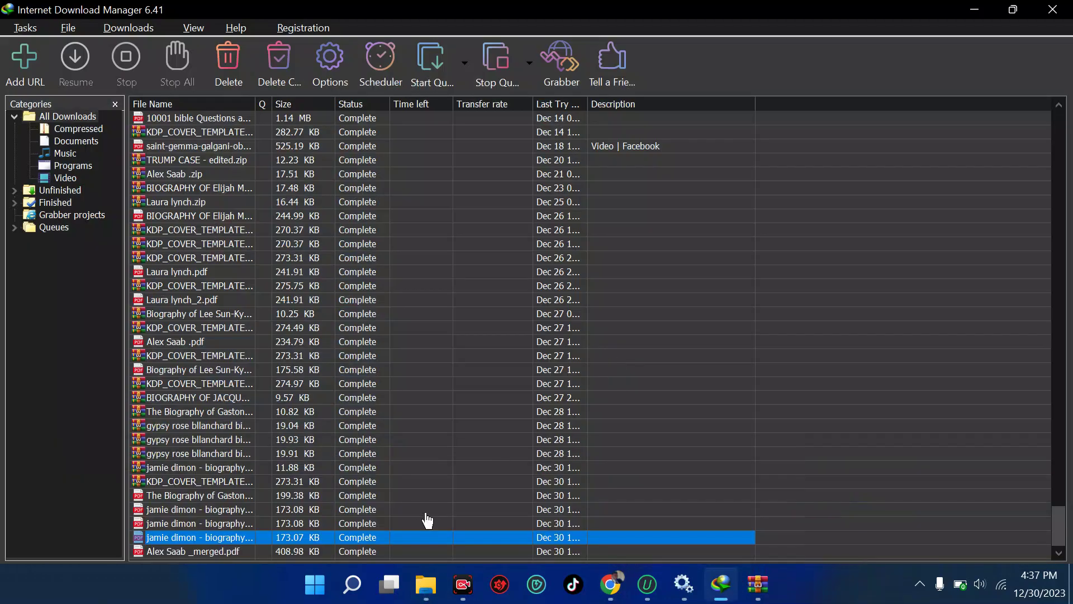
{"action": "double_click", "coordinate": [364, 551]}
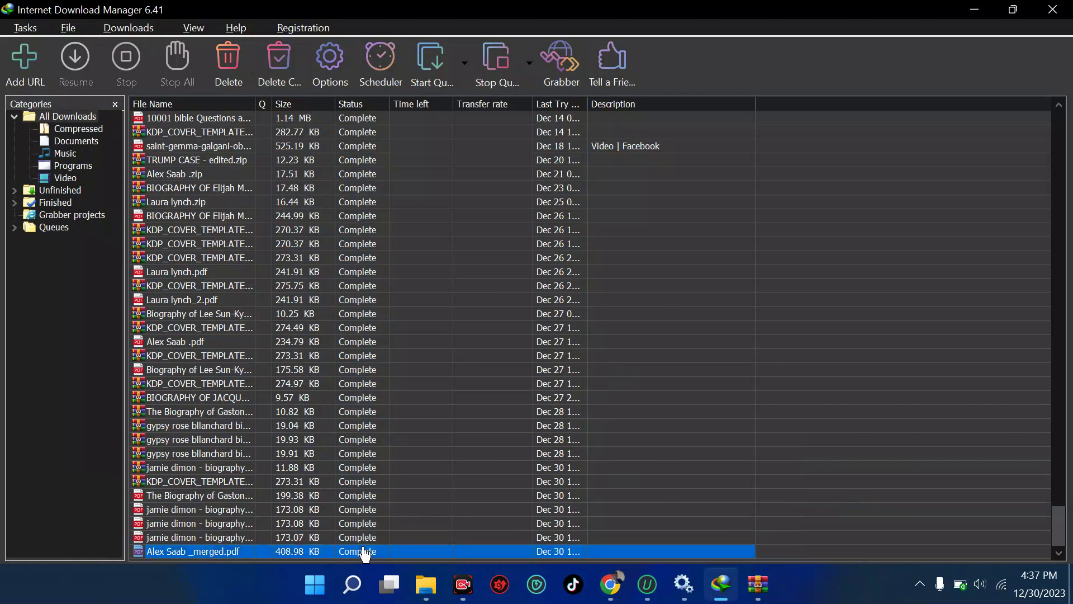
{"action": "left_click", "coordinate": [581, 439]}
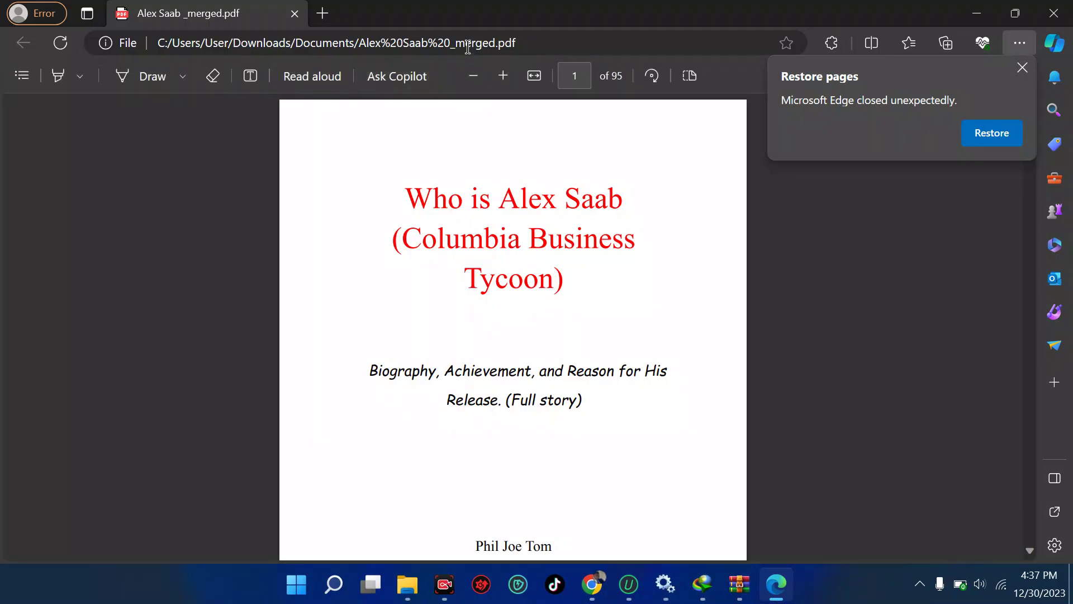
{"action": "scroll", "coordinate": [439, 247], "scroll_direction": "down", "scroll_amount": 15}
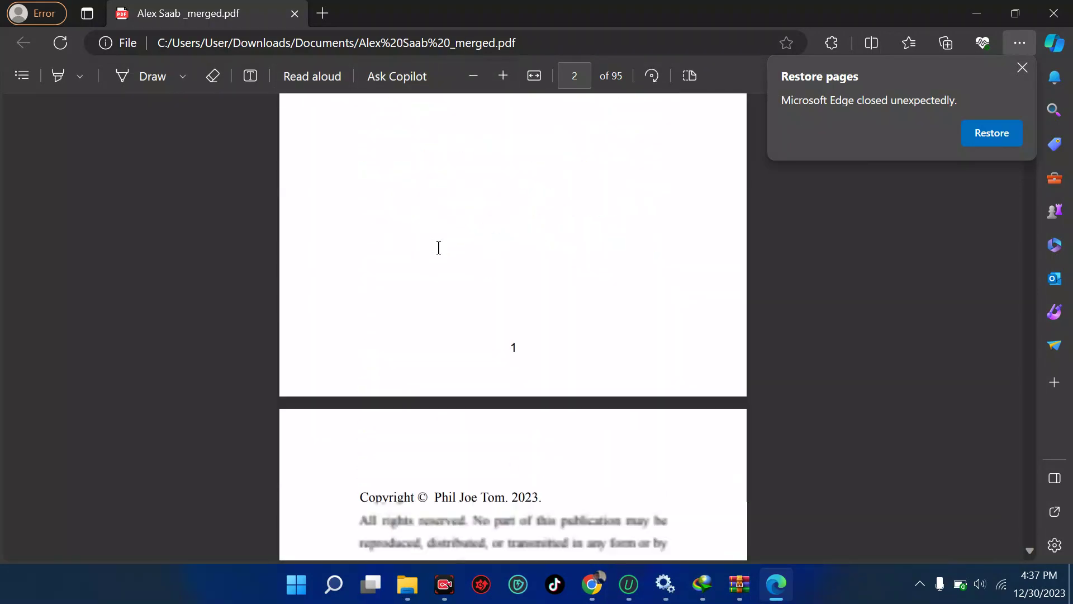
{"action": "scroll", "coordinate": [439, 247], "scroll_direction": "down", "scroll_amount": 20}
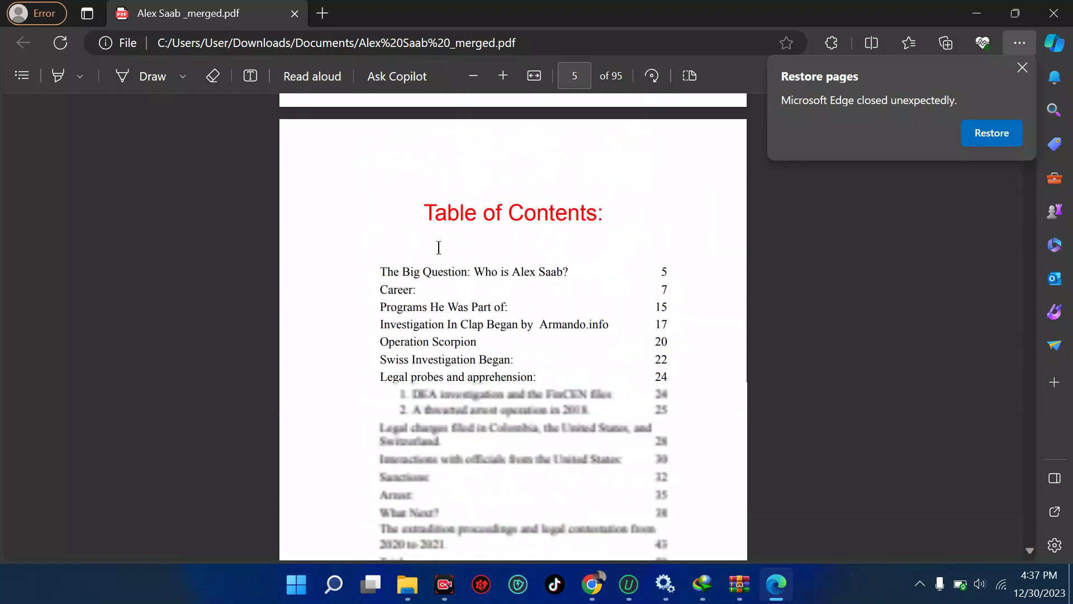
{"action": "scroll", "coordinate": [438, 247], "scroll_direction": "down", "scroll_amount": 10}
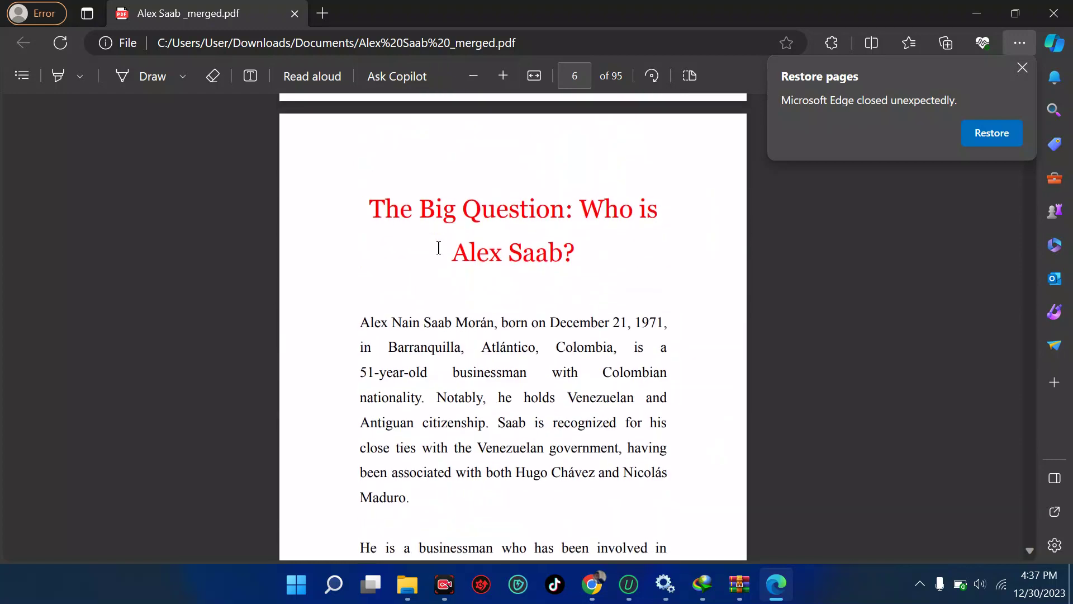
{"action": "scroll", "coordinate": [438, 248], "scroll_direction": "down", "scroll_amount": 10}
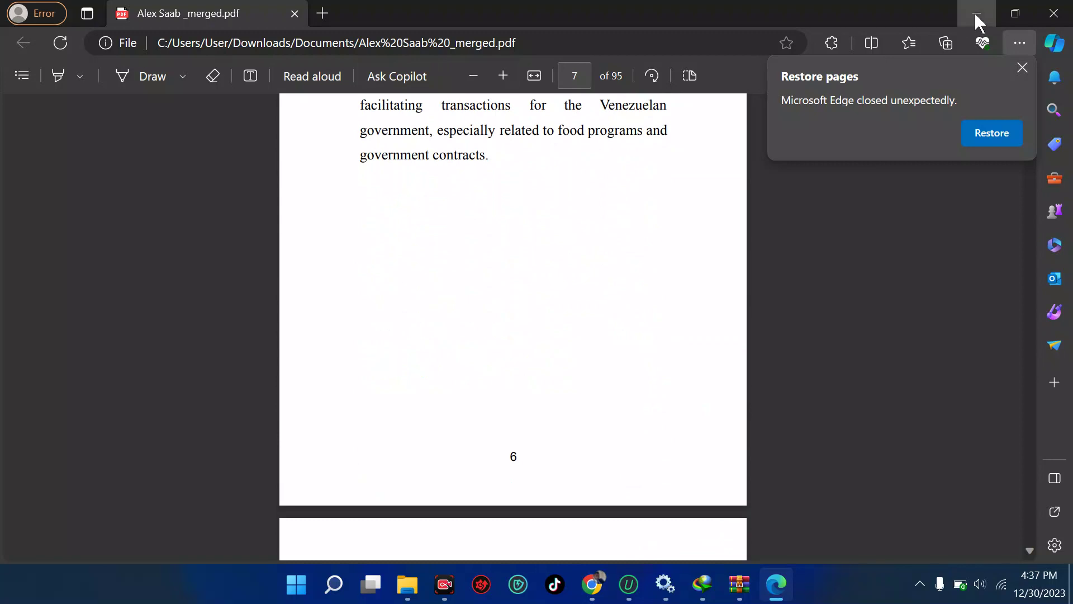
{"action": "left_click", "coordinate": [977, 12]}
- Switch to Chrome, open the downloaded jamie dimon - biography.pdf from the recent downloads and review its pages up to the Disclaimer
{"action": "mouse_move", "coordinate": [610, 571]}
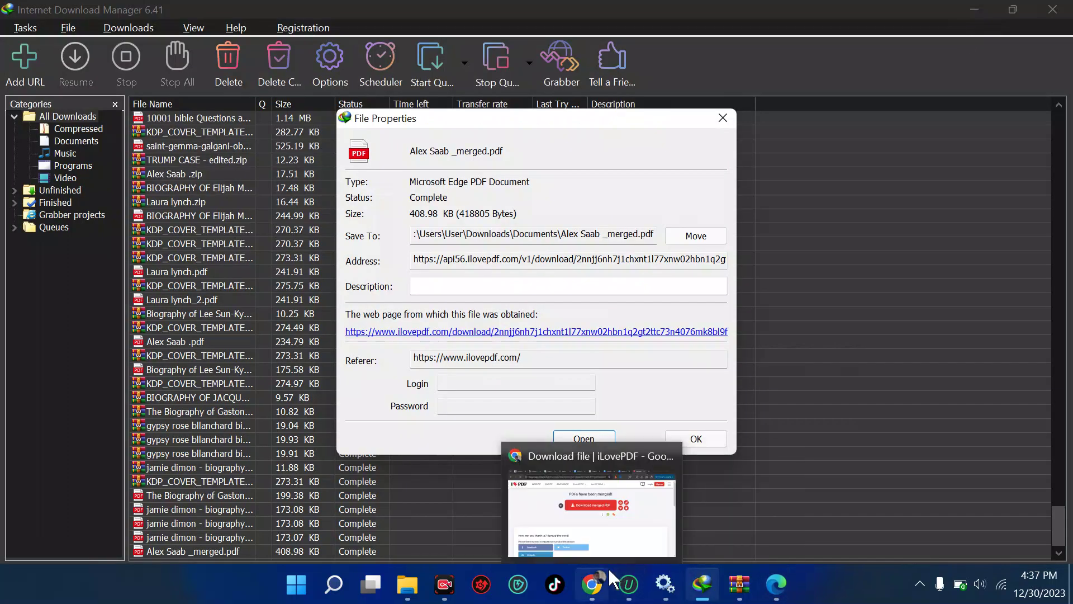
{"action": "left_click", "coordinate": [592, 509]}
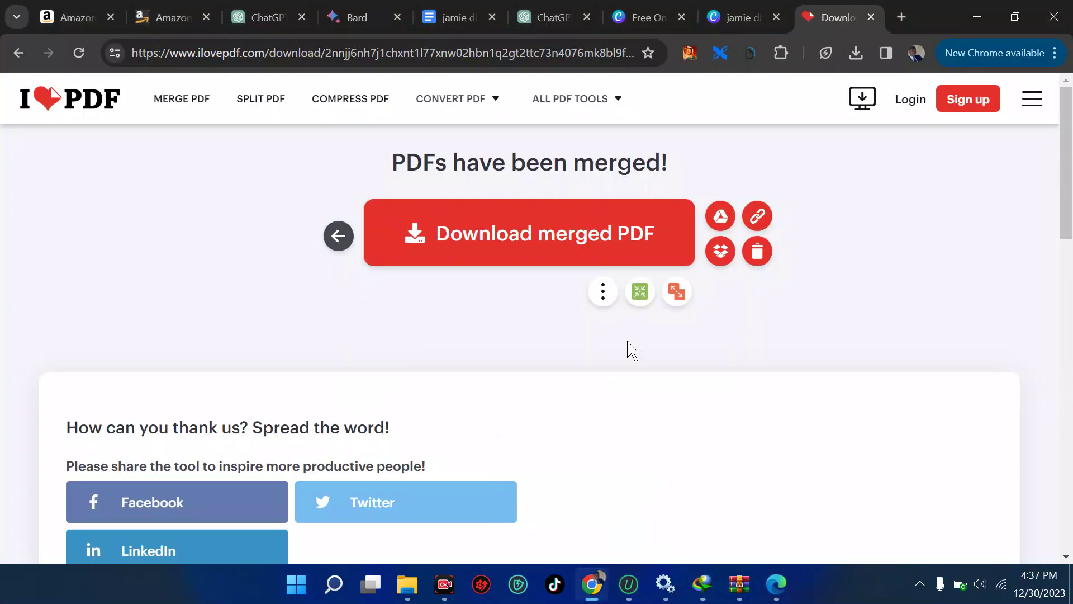
{"action": "left_click", "coordinate": [730, 12]}
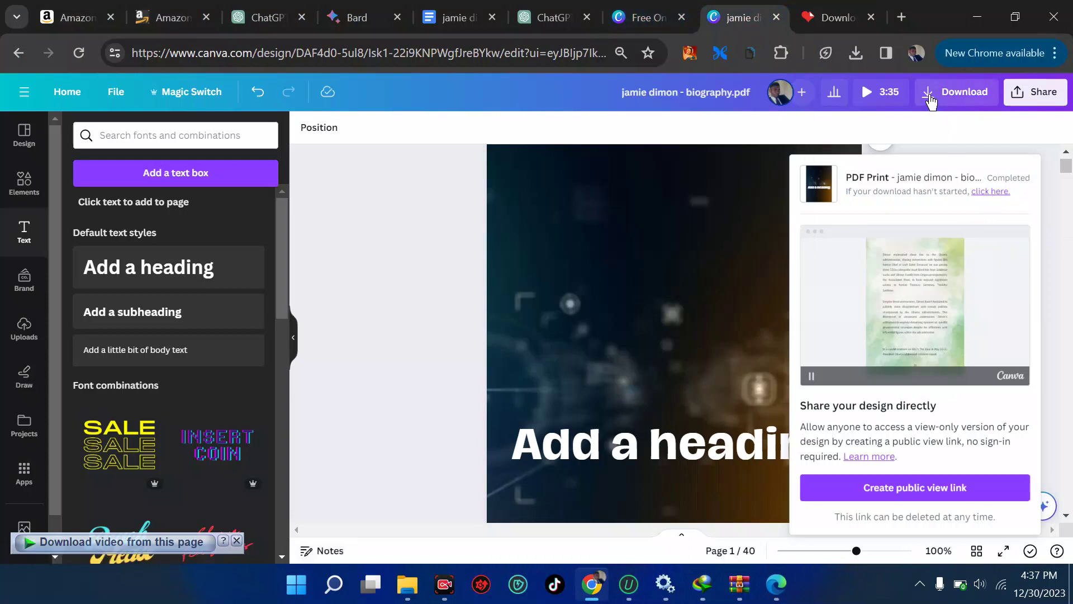
{"action": "left_click", "coordinate": [855, 52]}
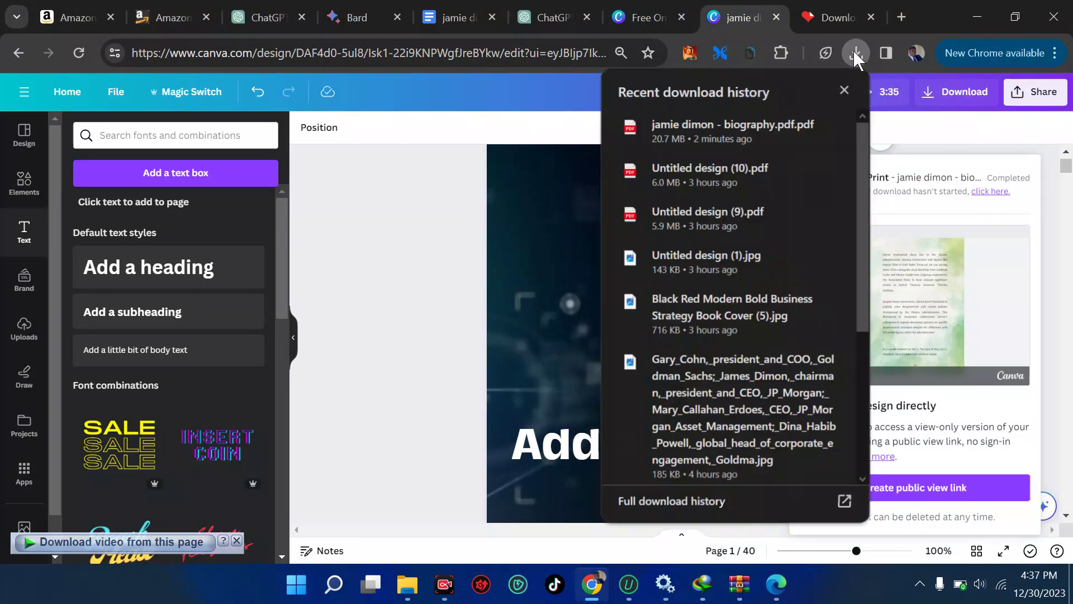
{"action": "left_click", "coordinate": [720, 127]}
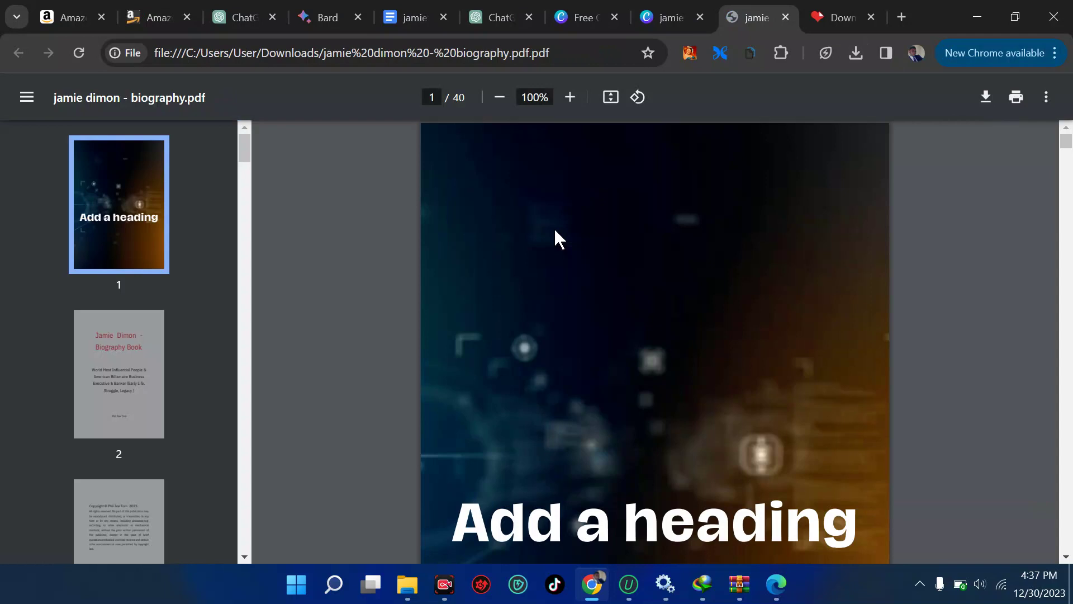
{"action": "scroll", "coordinate": [555, 227], "scroll_direction": "down", "scroll_amount": 15}
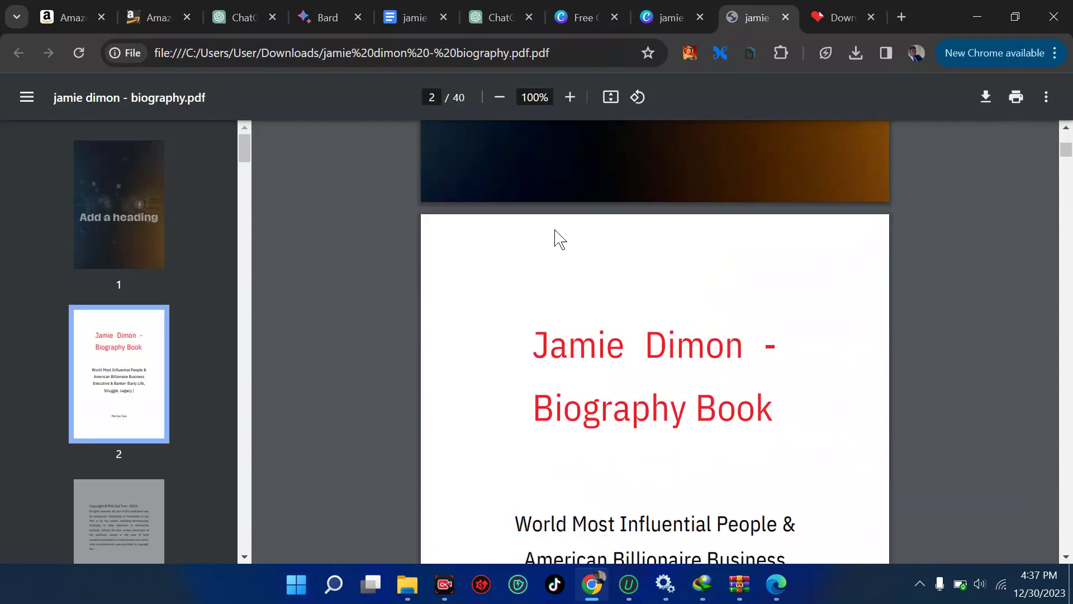
{"action": "scroll", "coordinate": [546, 429], "scroll_direction": "down", "scroll_amount": 20}
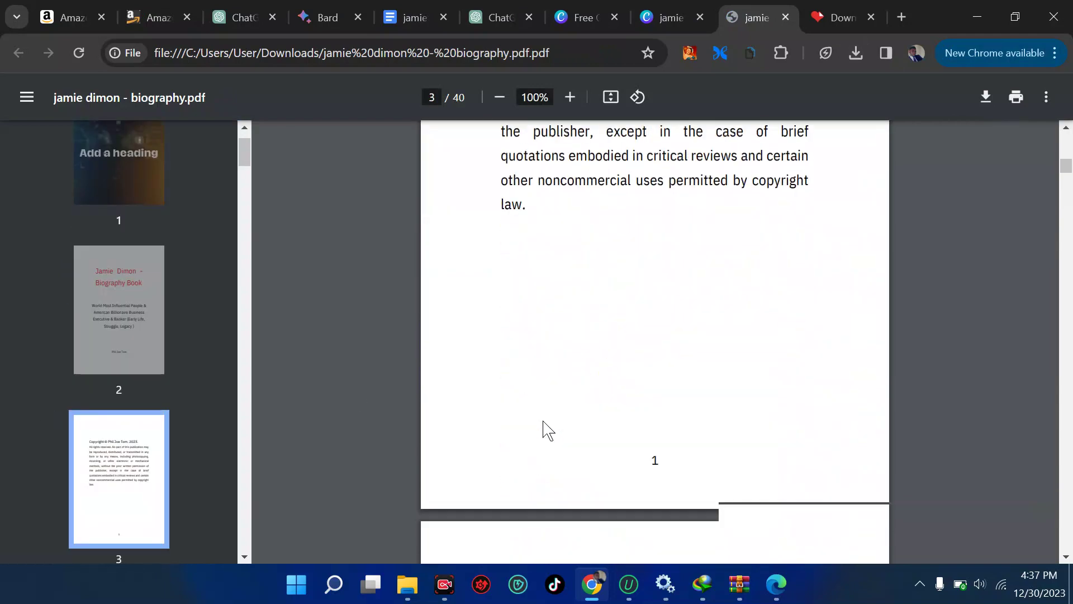
{"action": "scroll", "coordinate": [543, 422], "scroll_direction": "down", "scroll_amount": 20}
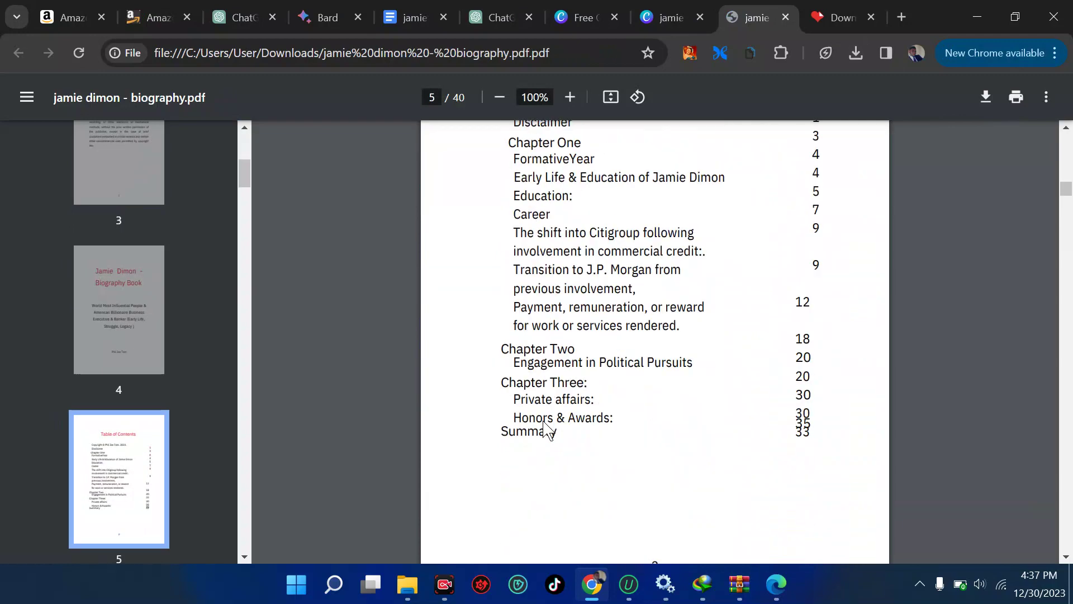
{"action": "scroll", "coordinate": [544, 429], "scroll_direction": "down", "scroll_amount": 6}
{"action": "scroll", "coordinate": [553, 433], "scroll_direction": "up", "scroll_amount": 6}
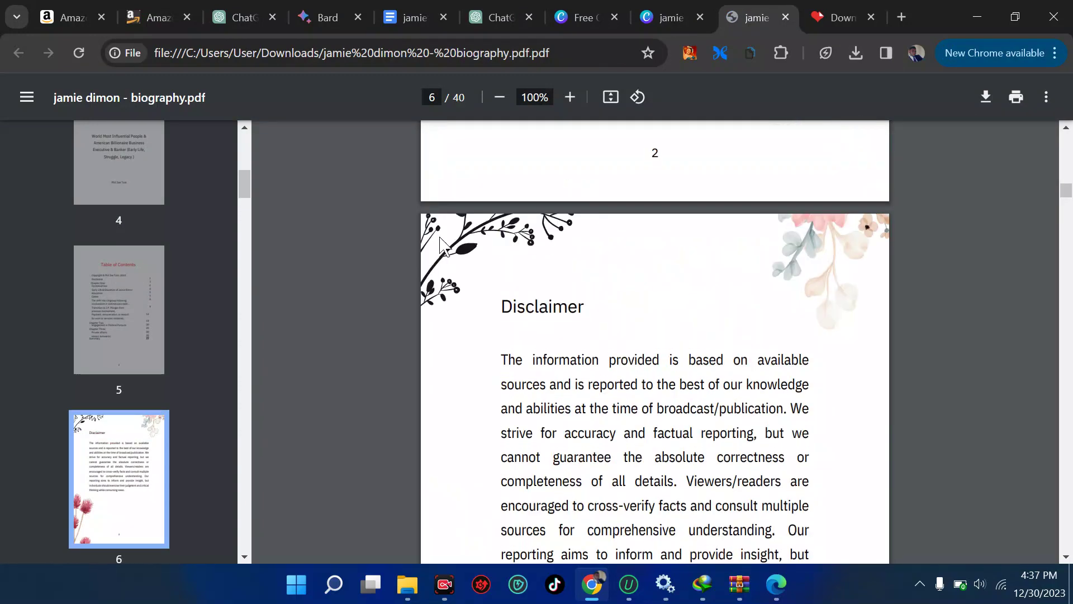
- Review the biography PDF from the Disclaimer through Chapter One and Early Life to the Education page, then return to page 9
{"action": "scroll", "coordinate": [815, 265], "scroll_direction": "down", "scroll_amount": 1}
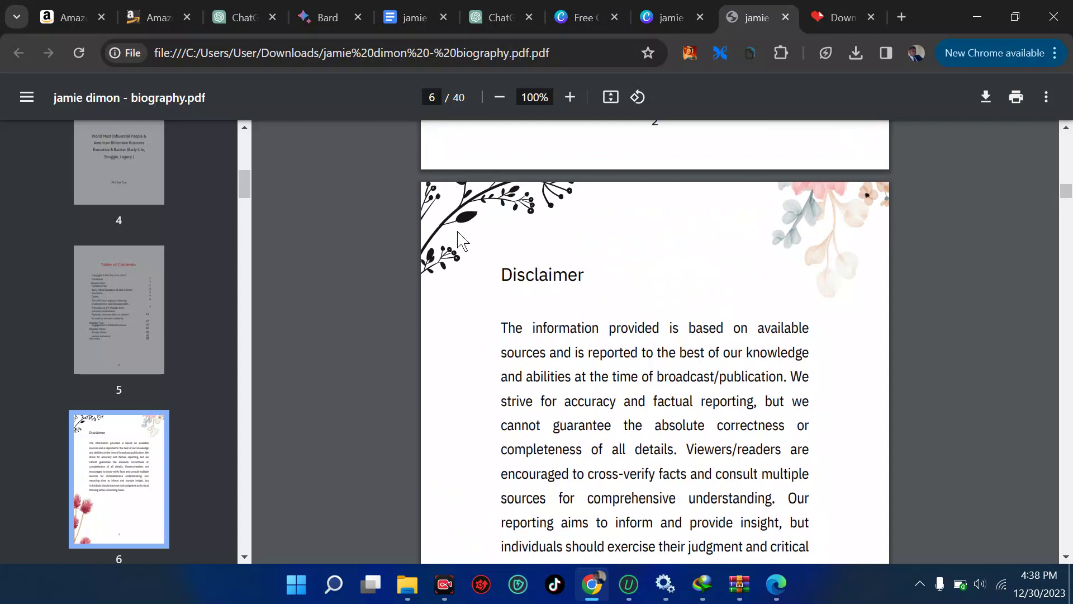
{"action": "scroll", "coordinate": [458, 241], "scroll_direction": "down", "scroll_amount": 1}
{"action": "scroll", "coordinate": [553, 267], "scroll_direction": "down", "scroll_amount": 10}
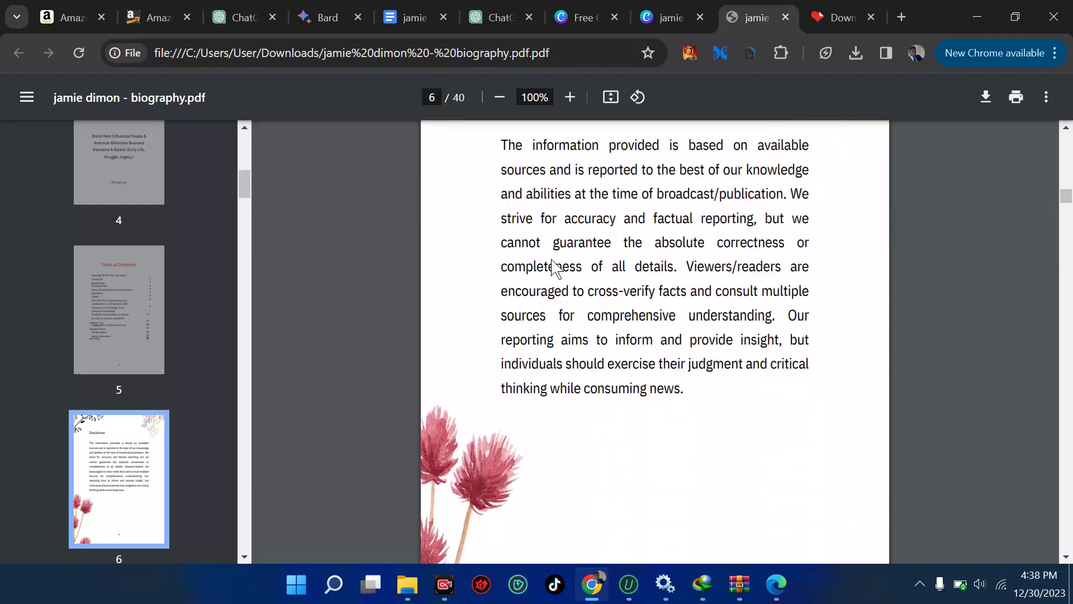
{"action": "scroll", "coordinate": [553, 267], "scroll_direction": "down", "scroll_amount": 10}
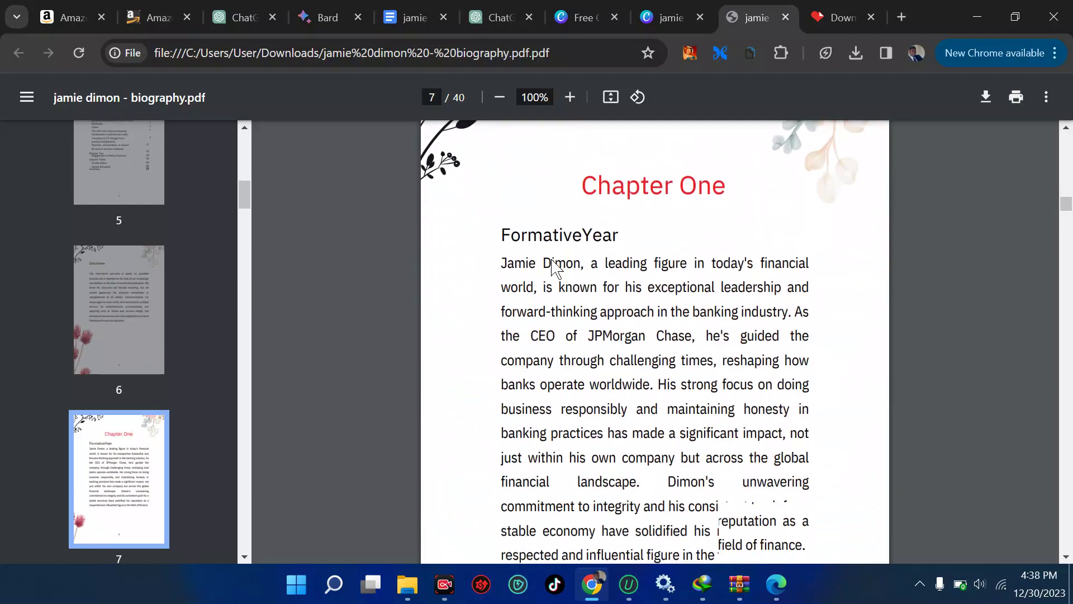
{"action": "scroll", "coordinate": [554, 267], "scroll_direction": "down", "scroll_amount": 15}
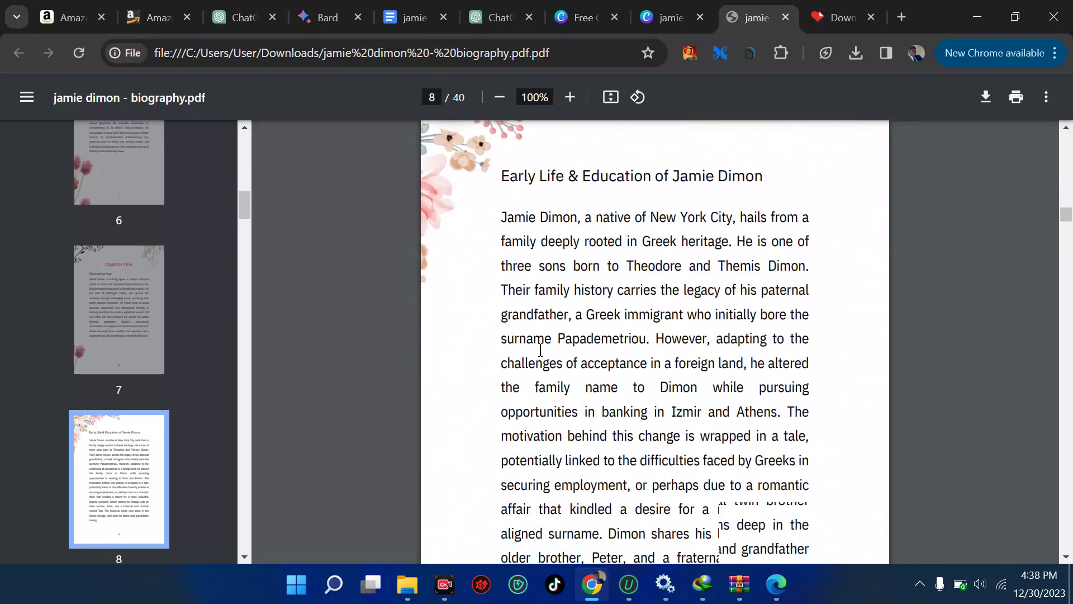
{"action": "scroll", "coordinate": [540, 350], "scroll_direction": "down", "scroll_amount": 15}
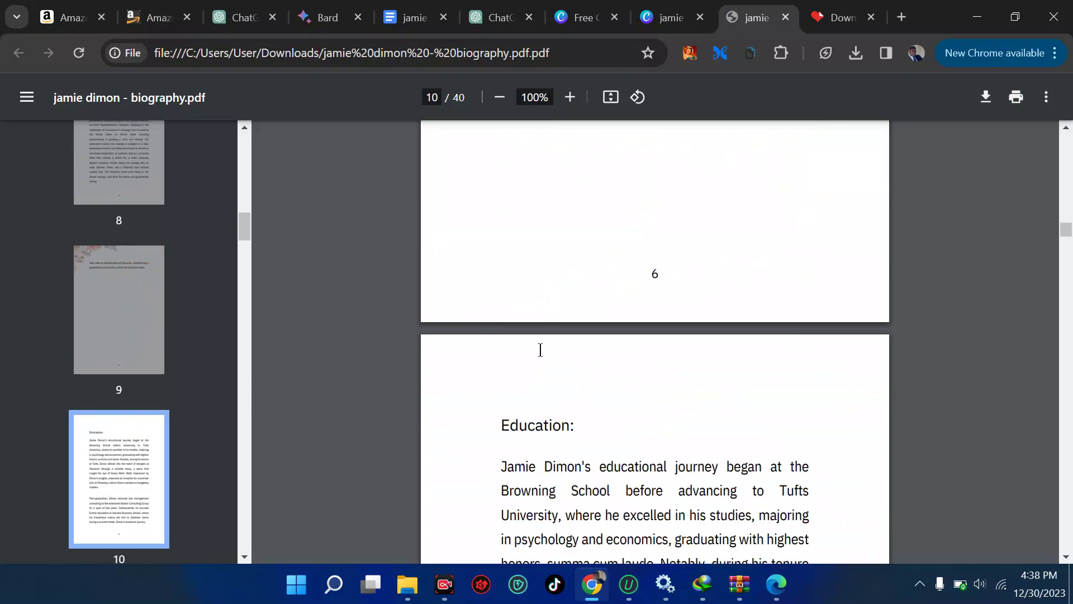
{"action": "scroll", "coordinate": [667, 335], "scroll_direction": "up", "scroll_amount": 3}
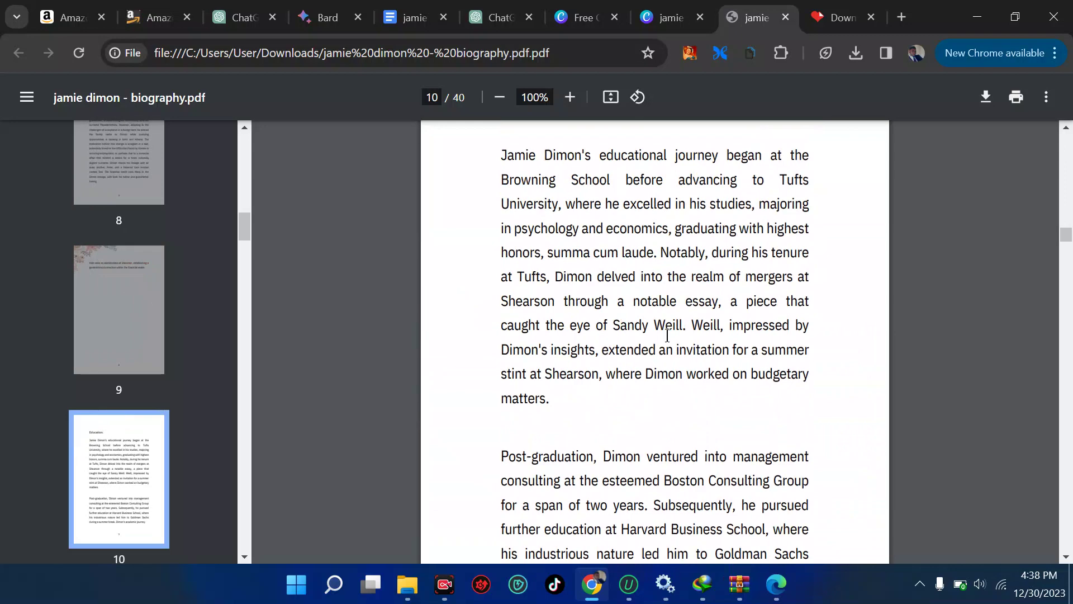
{"action": "scroll", "coordinate": [667, 336], "scroll_direction": "up", "scroll_amount": 8}
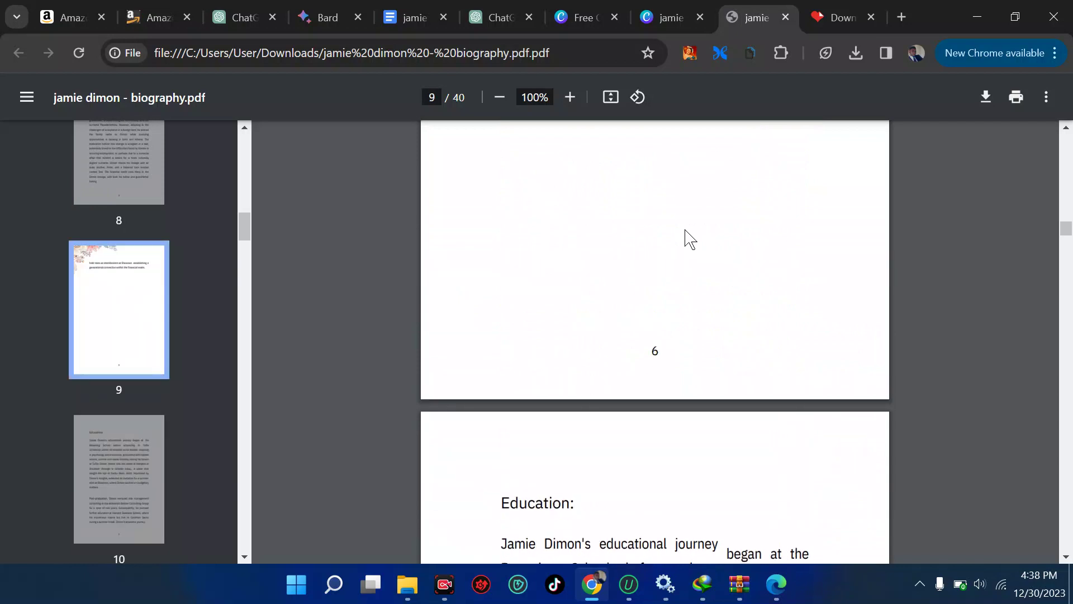
{"action": "scroll", "coordinate": [685, 230], "scroll_direction": "up", "scroll_amount": 3}
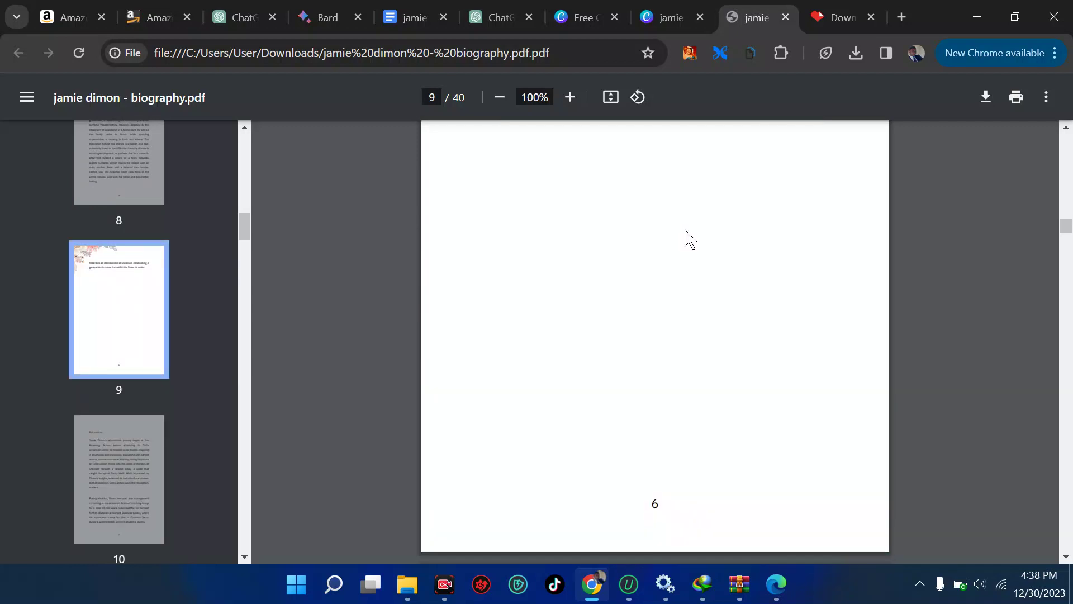